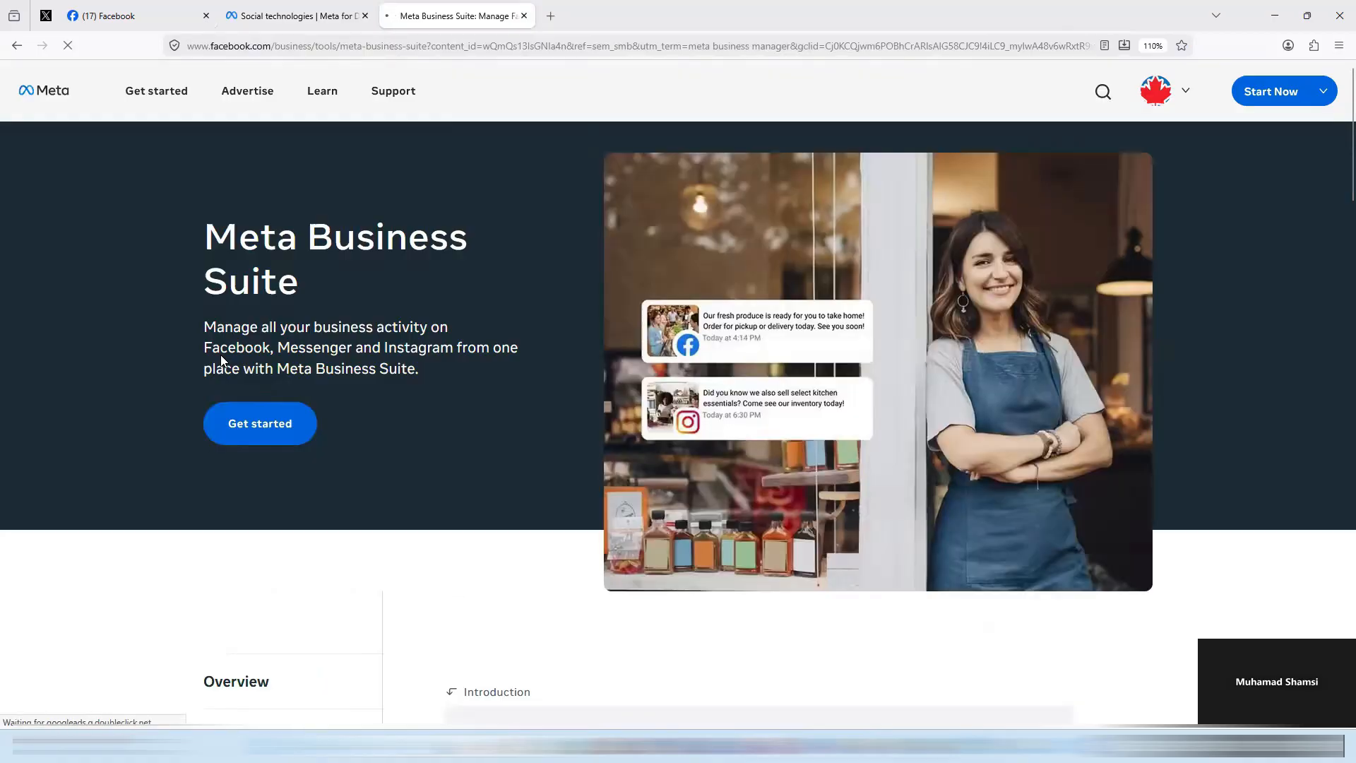
In the Turningstone Immigration Consulting WhatsApp account, add a Canadian phone number and choose its business category
click(255, 431)
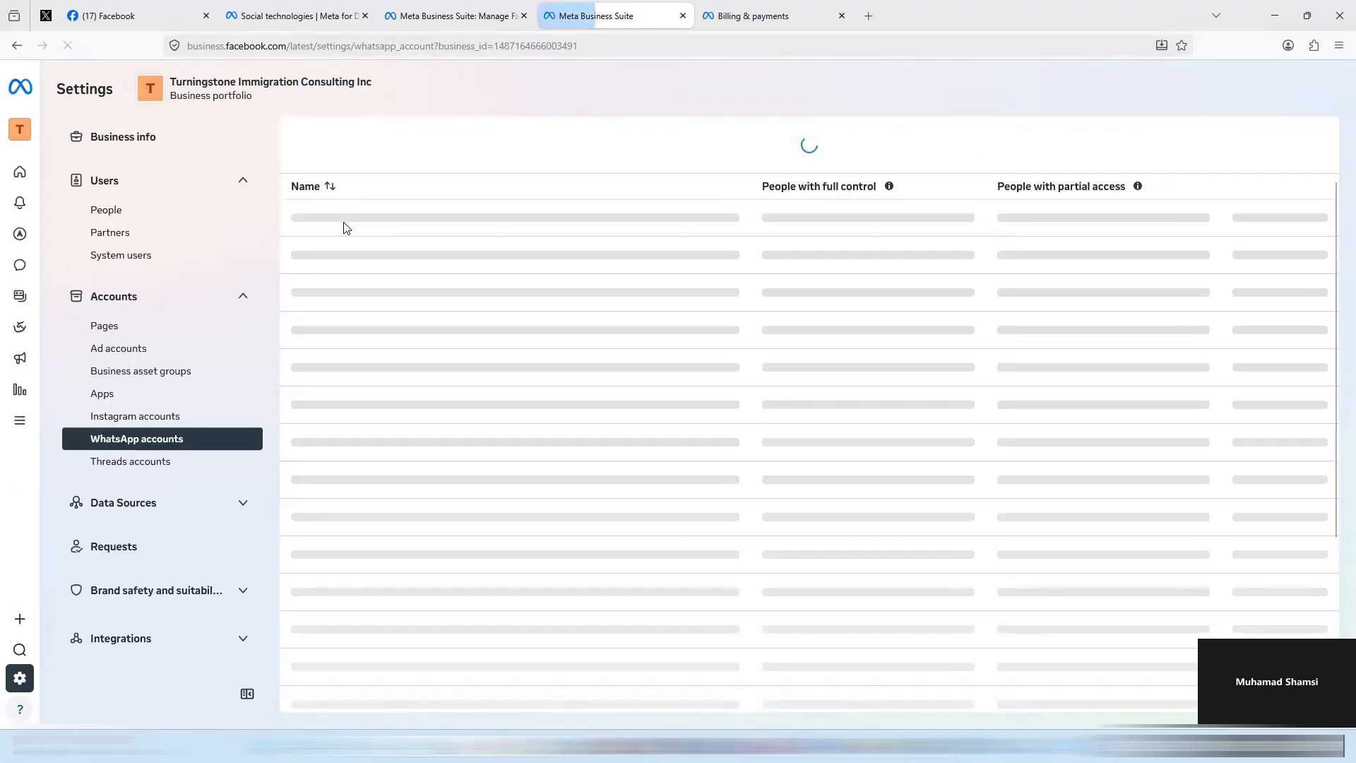
click(344, 227)
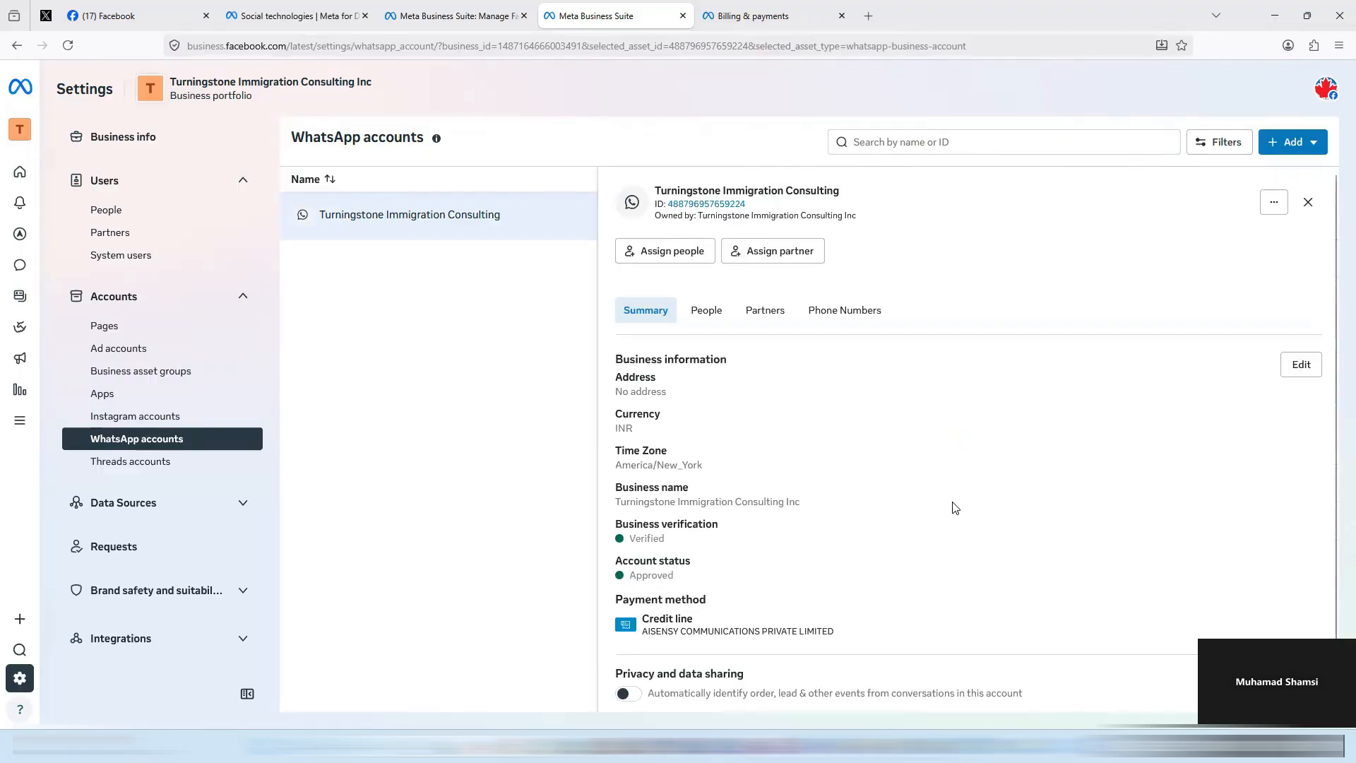
scroll(872, 492, down, 1)
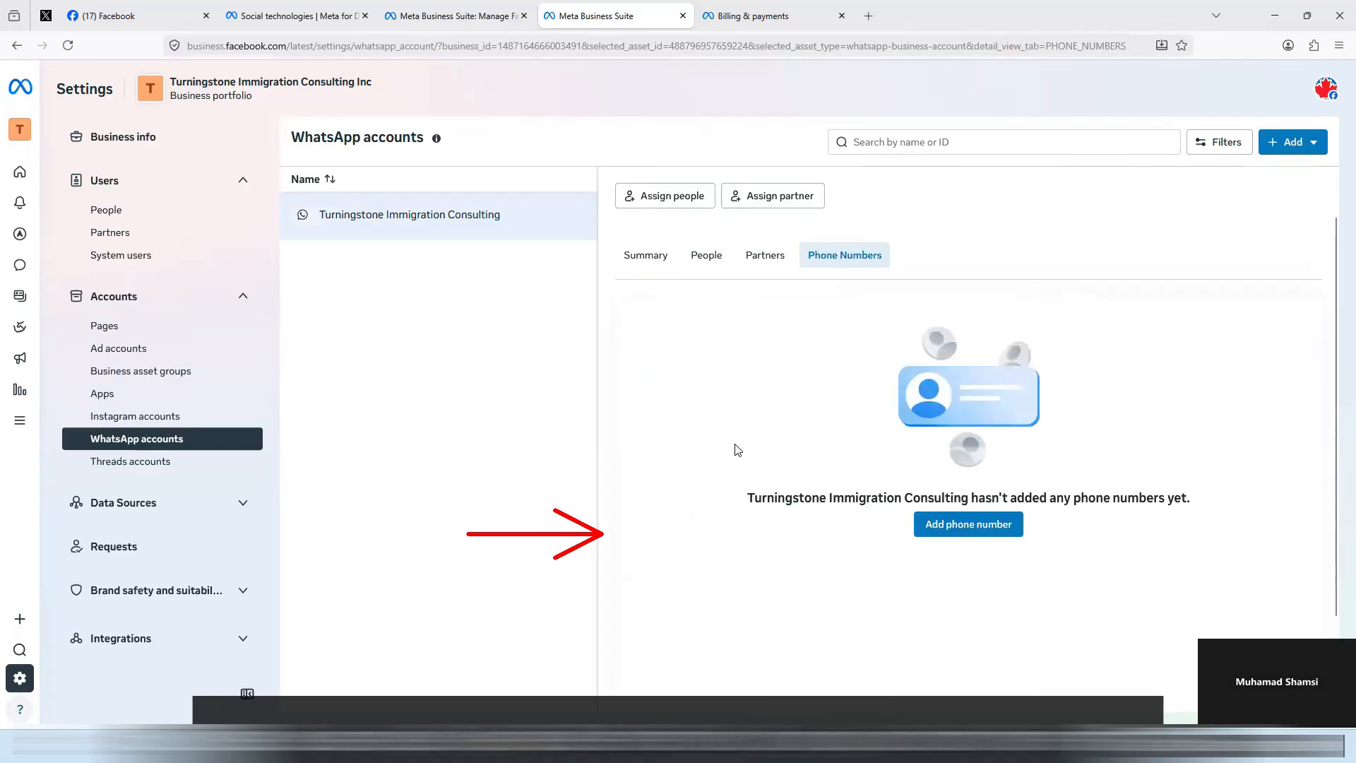
click(998, 519)
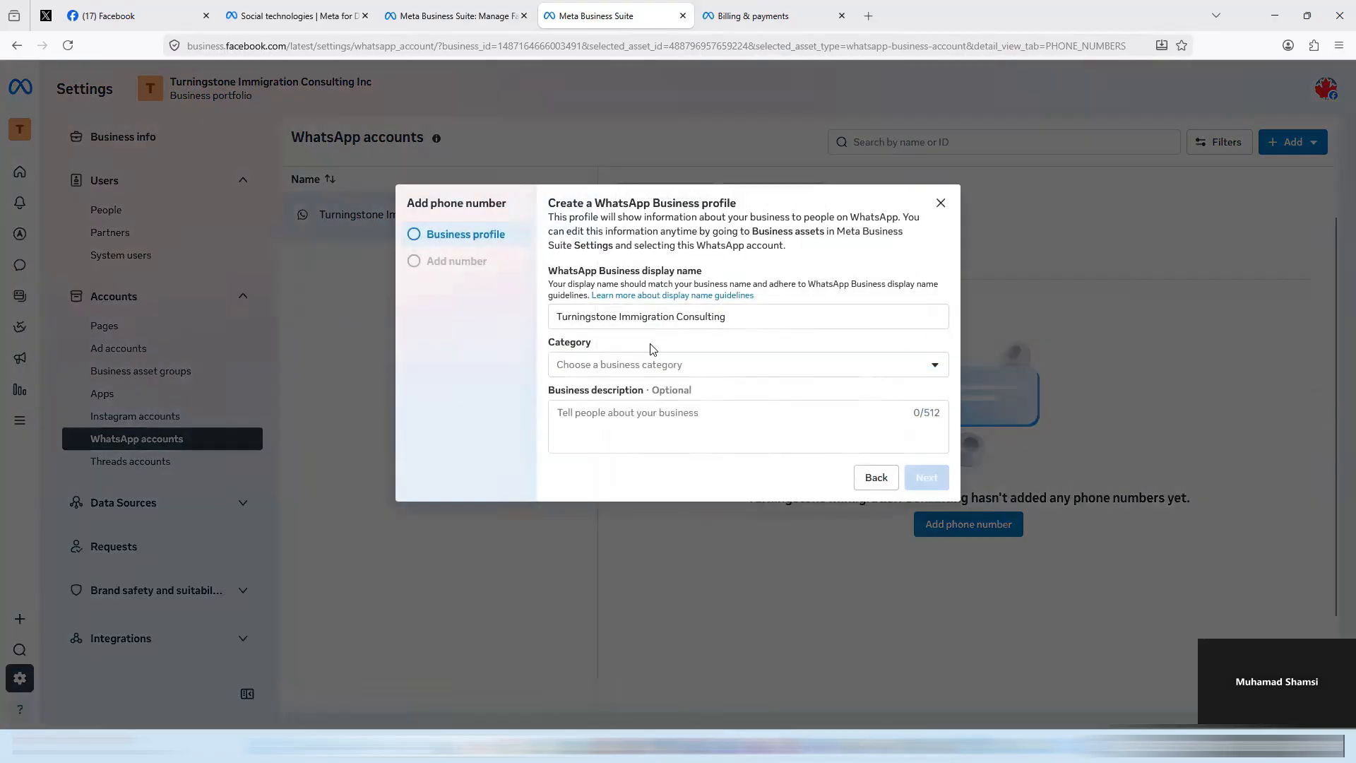
click(606, 366)
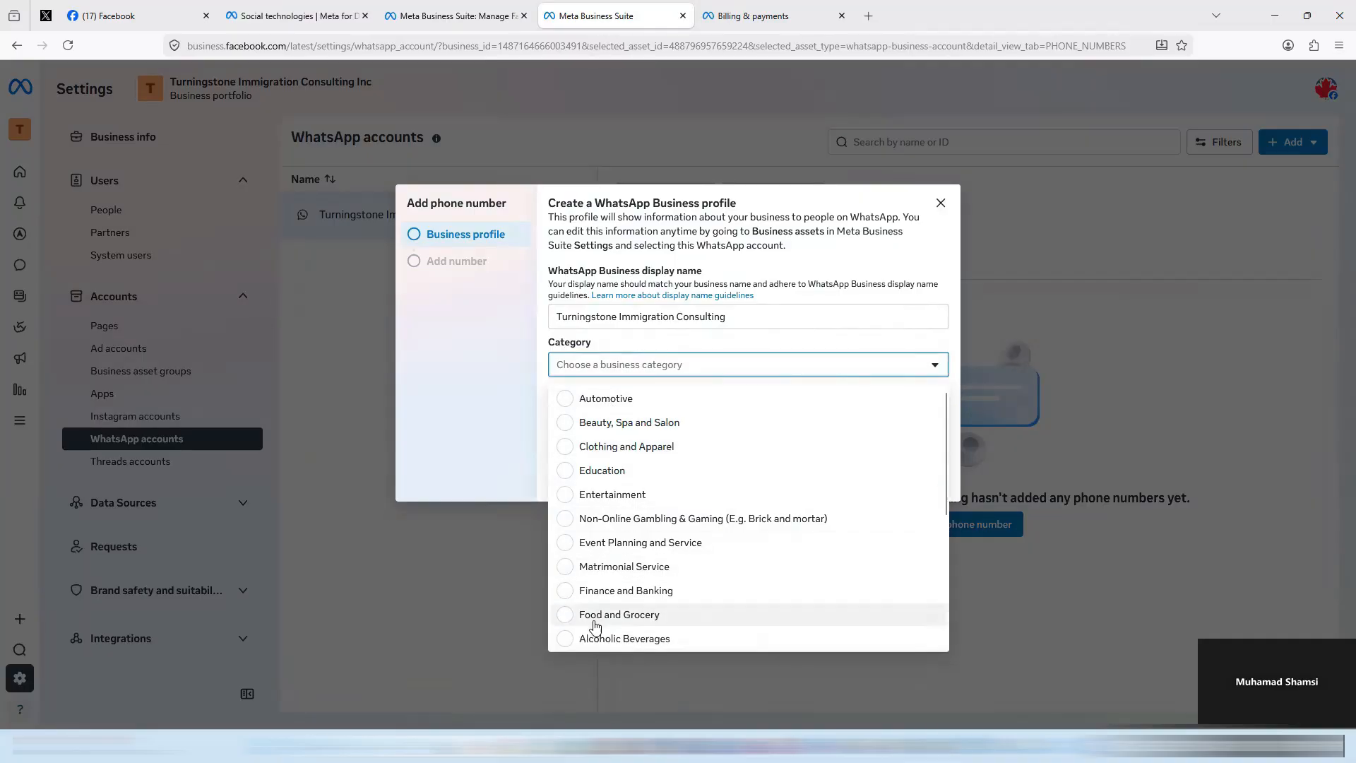
scroll(657, 551, down, 4)
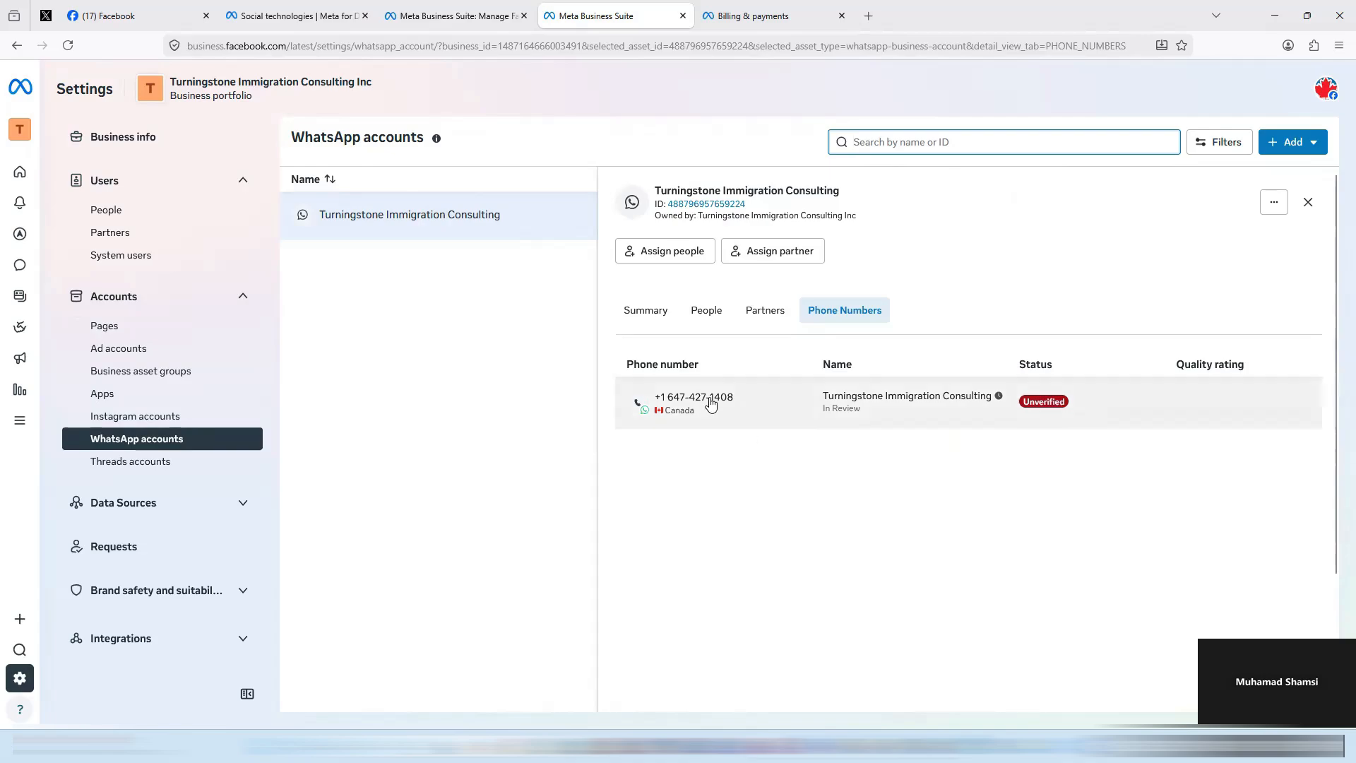
Verify the new Canadian number with the 6-digit code sent by text message, then close its profile
click(713, 404)
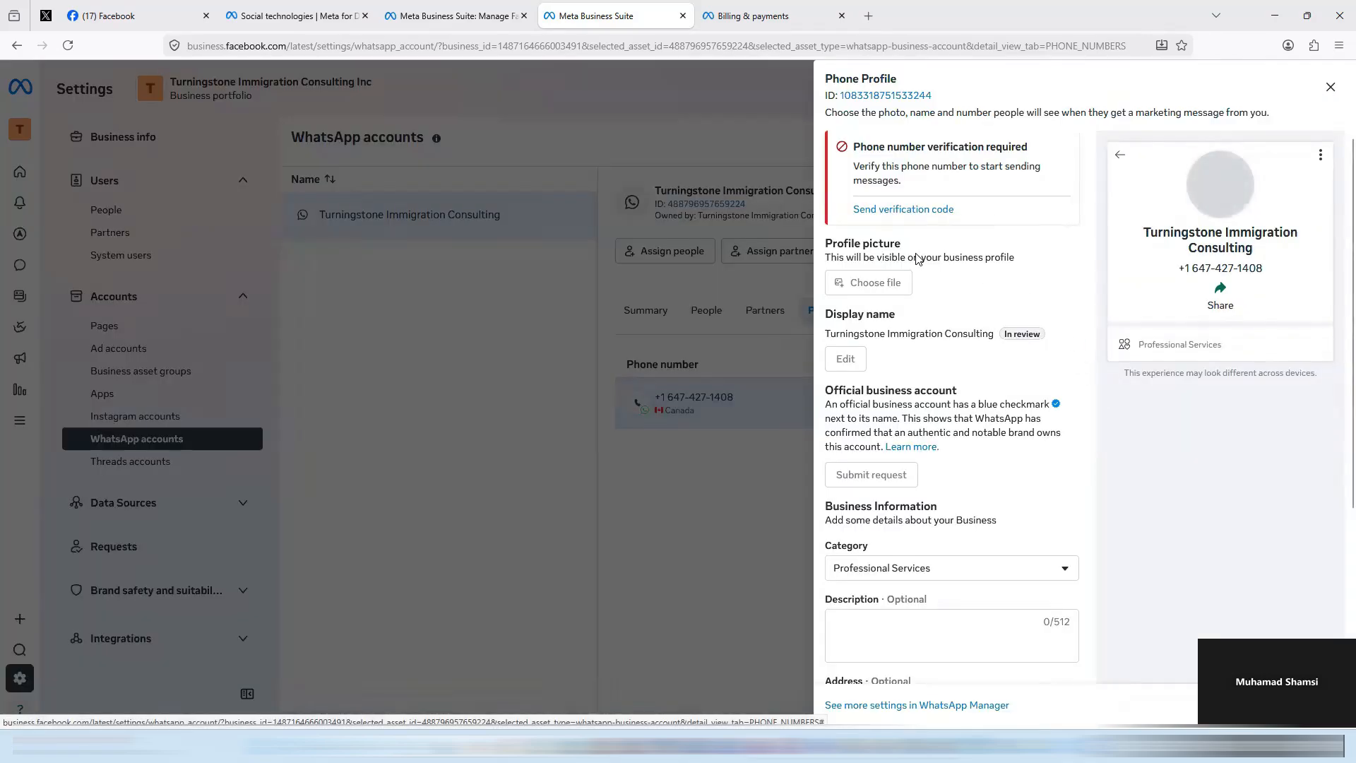
click(898, 212)
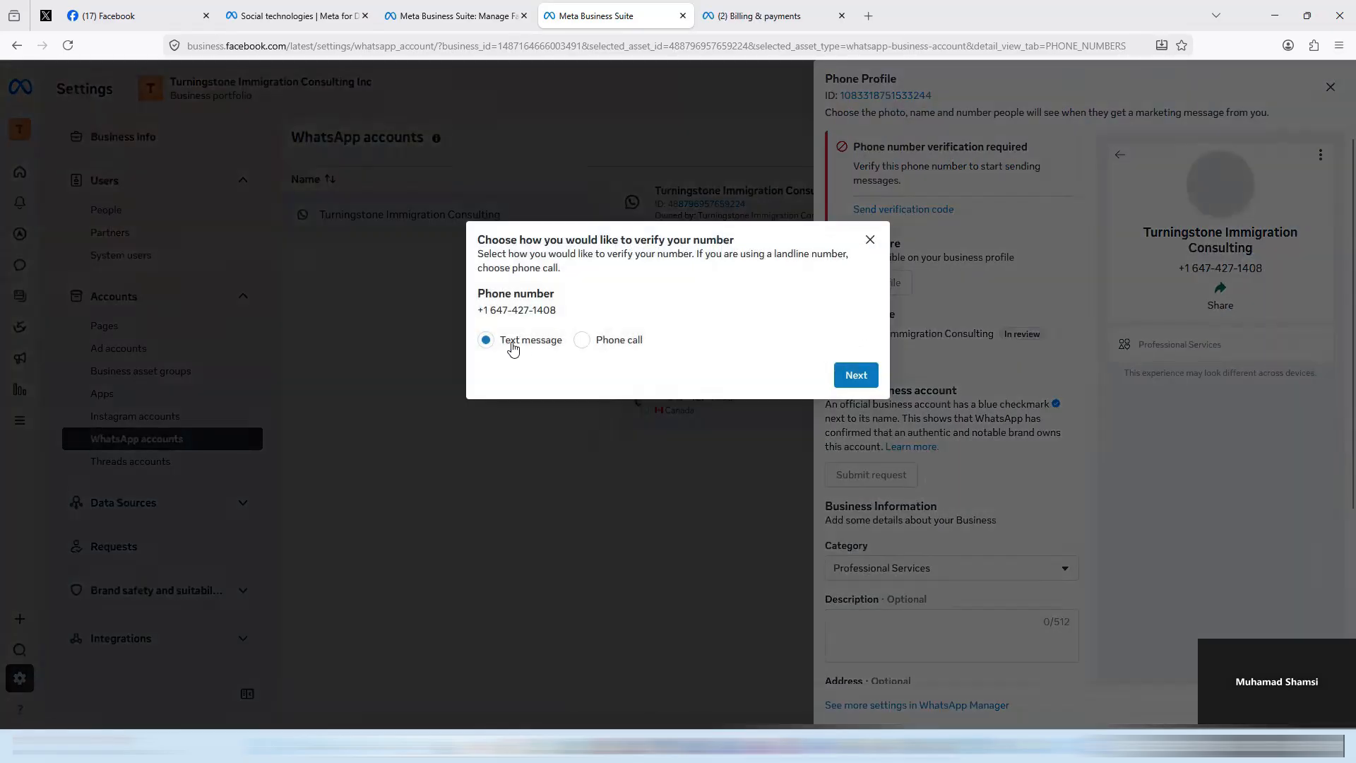
click(854, 375)
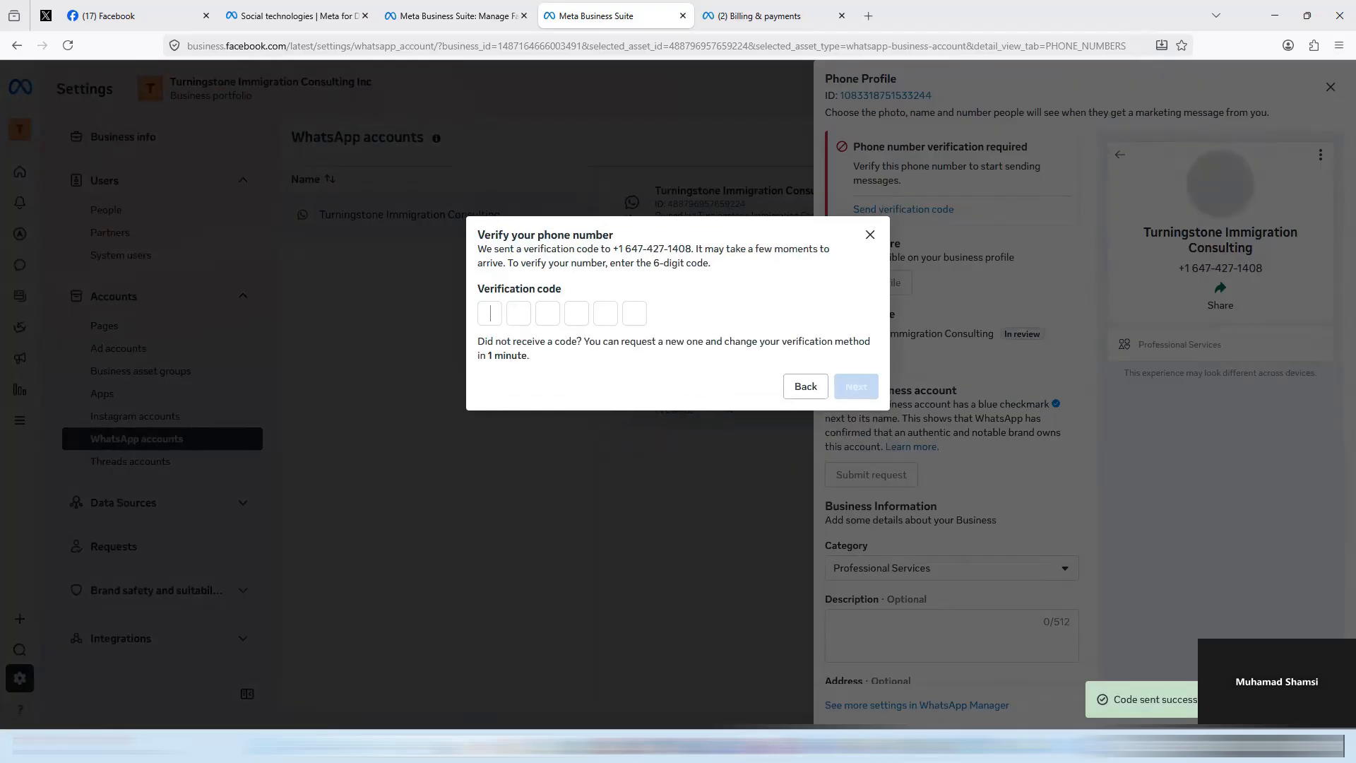
click(857, 392)
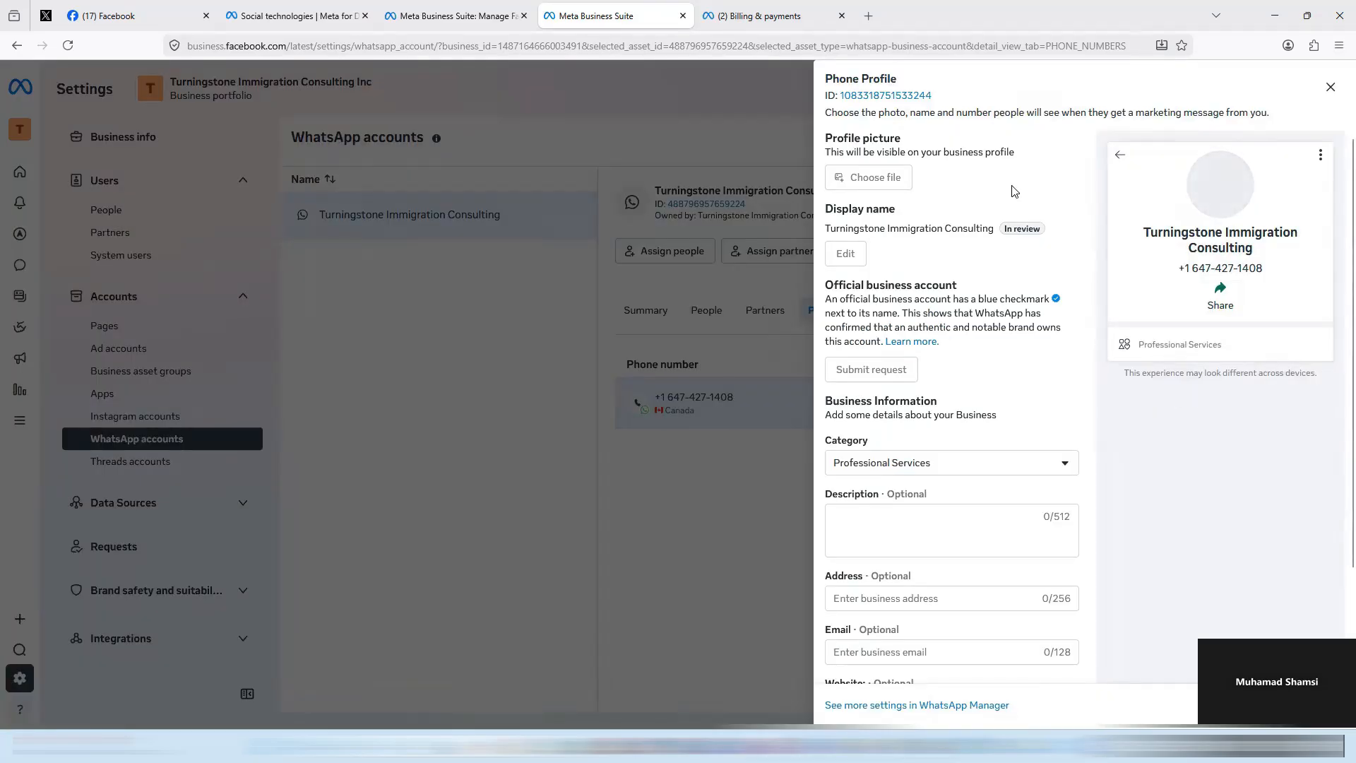
mouse_move(870, 174)
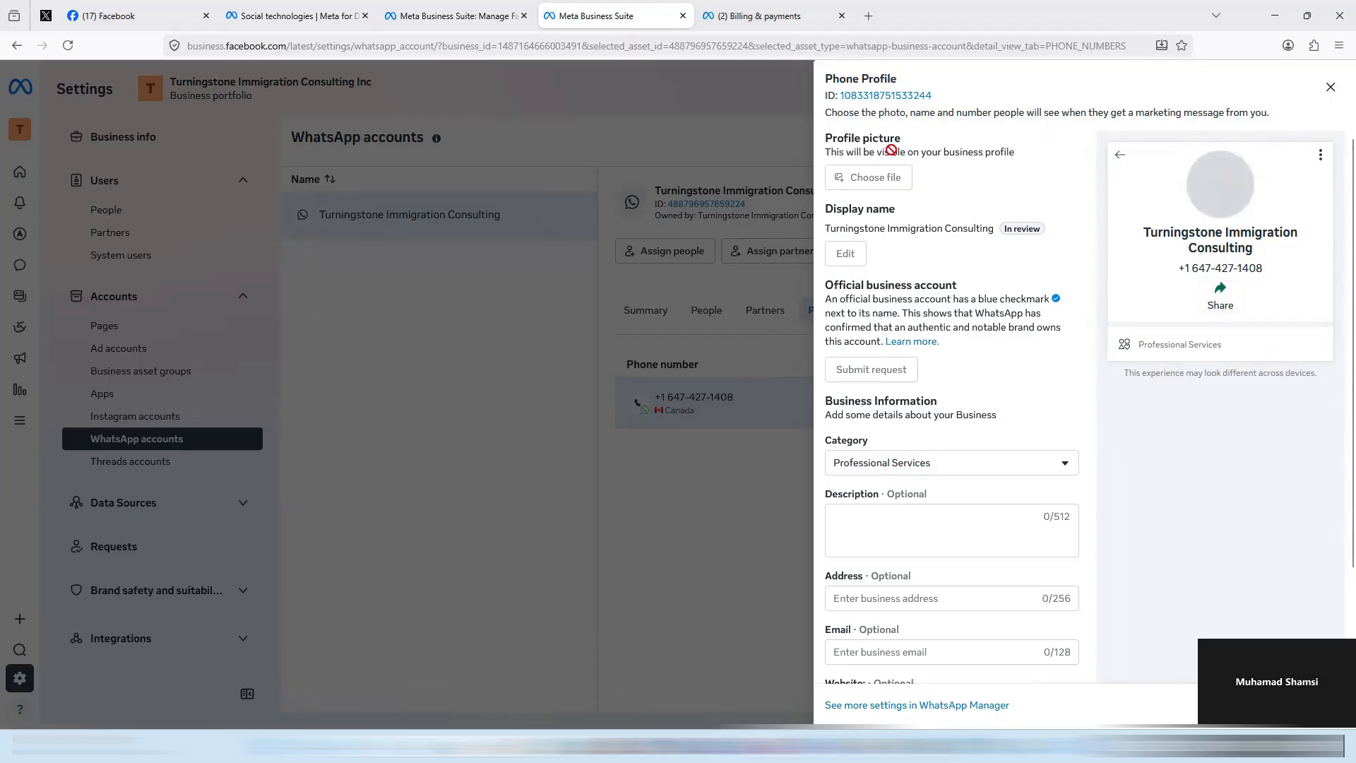
click(1330, 88)
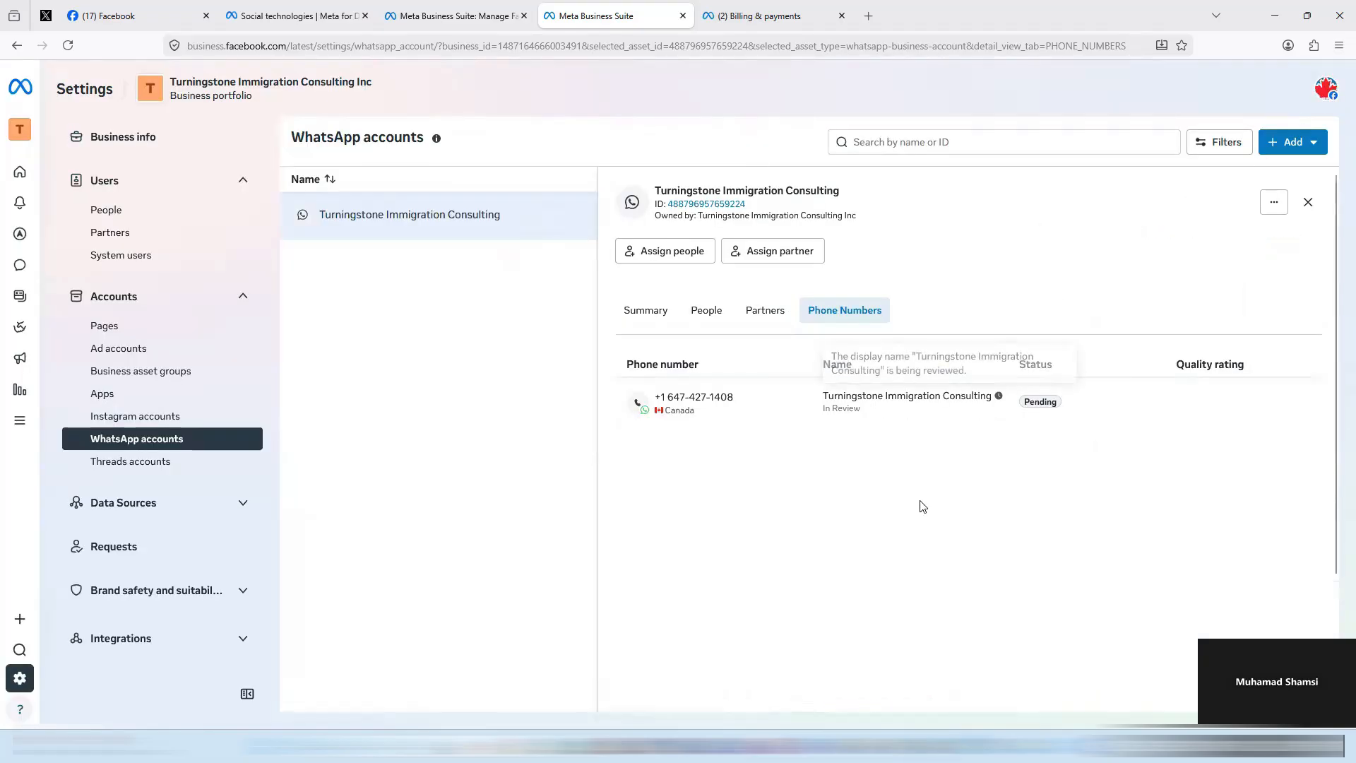
Reload the WhatsApp accounts page, then go to the My Apps list on Meta for Developers
click(201, 45)
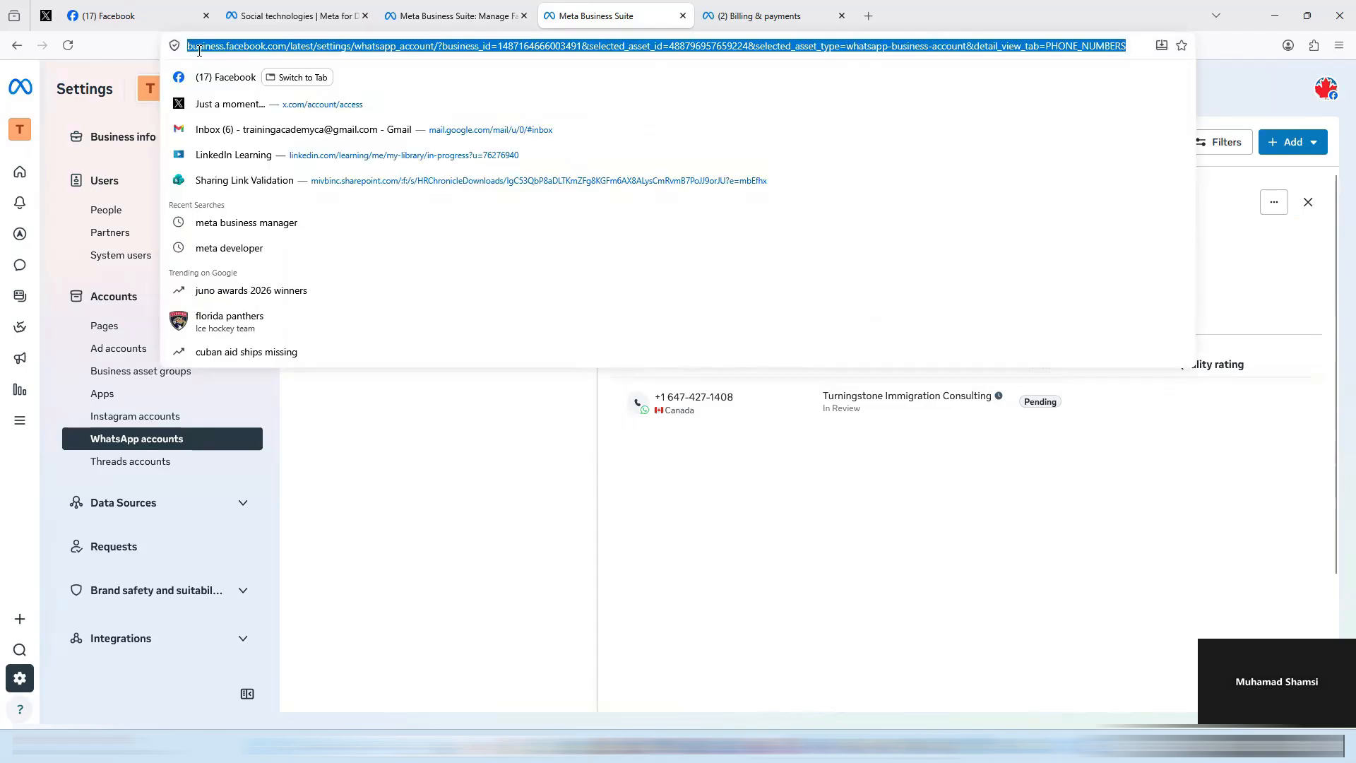
key(Return)
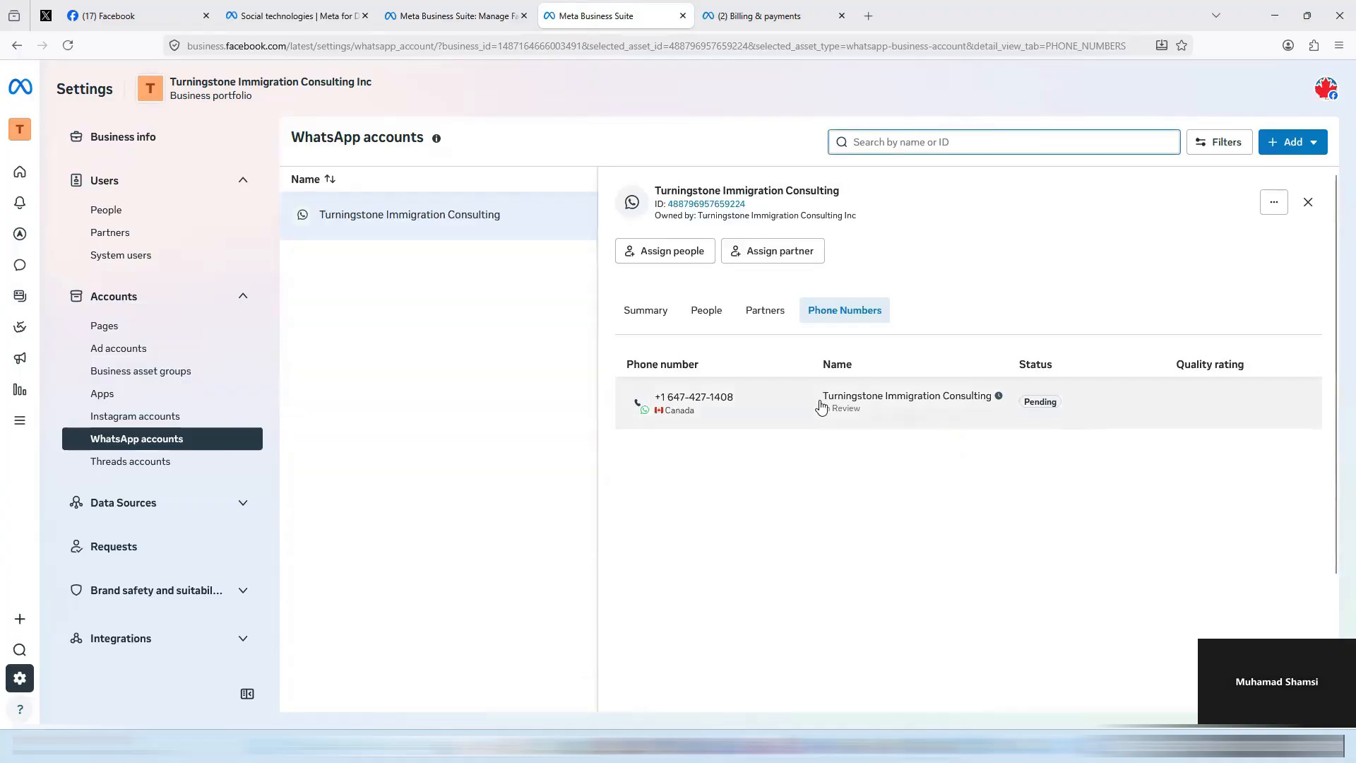
mouse_move(853, 413)
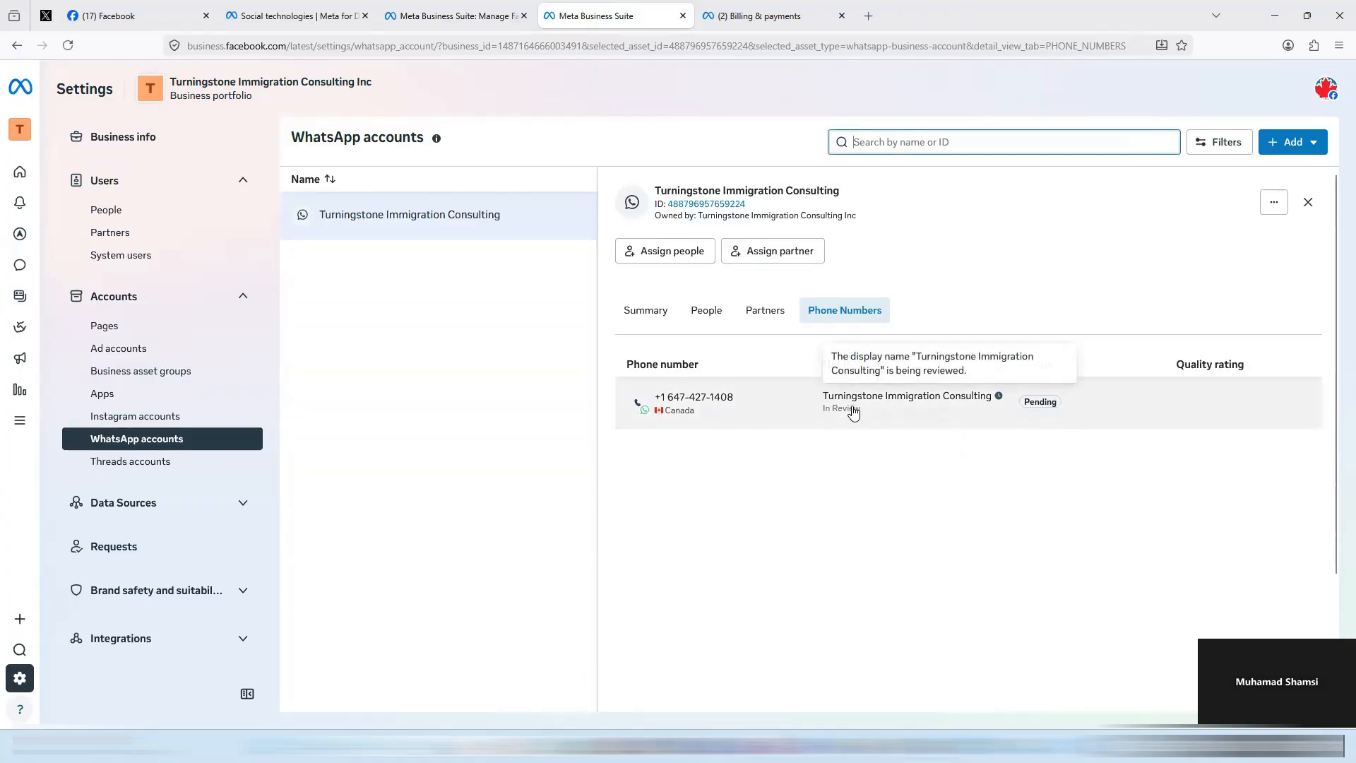
key(ctrl+Tab)
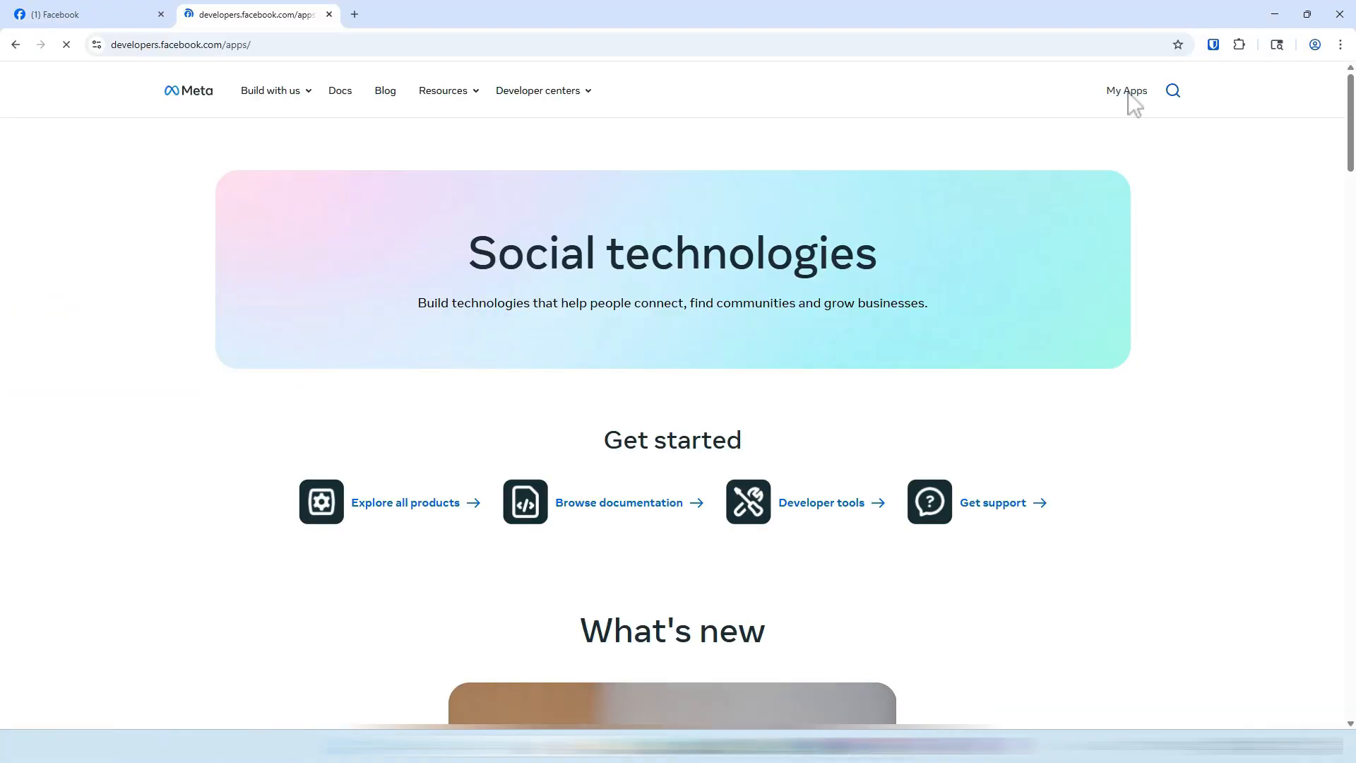
click(1128, 98)
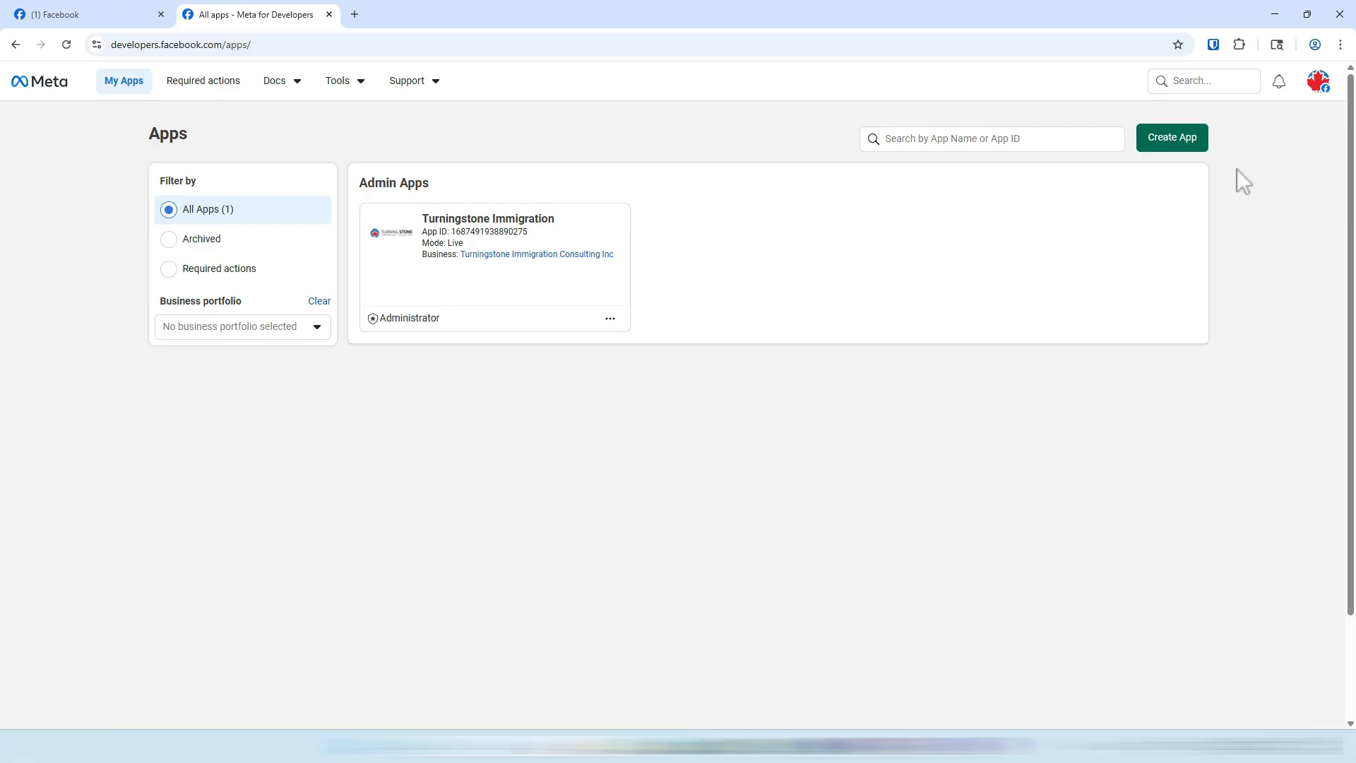
Start creating a new app named Turningstone
click(1166, 145)
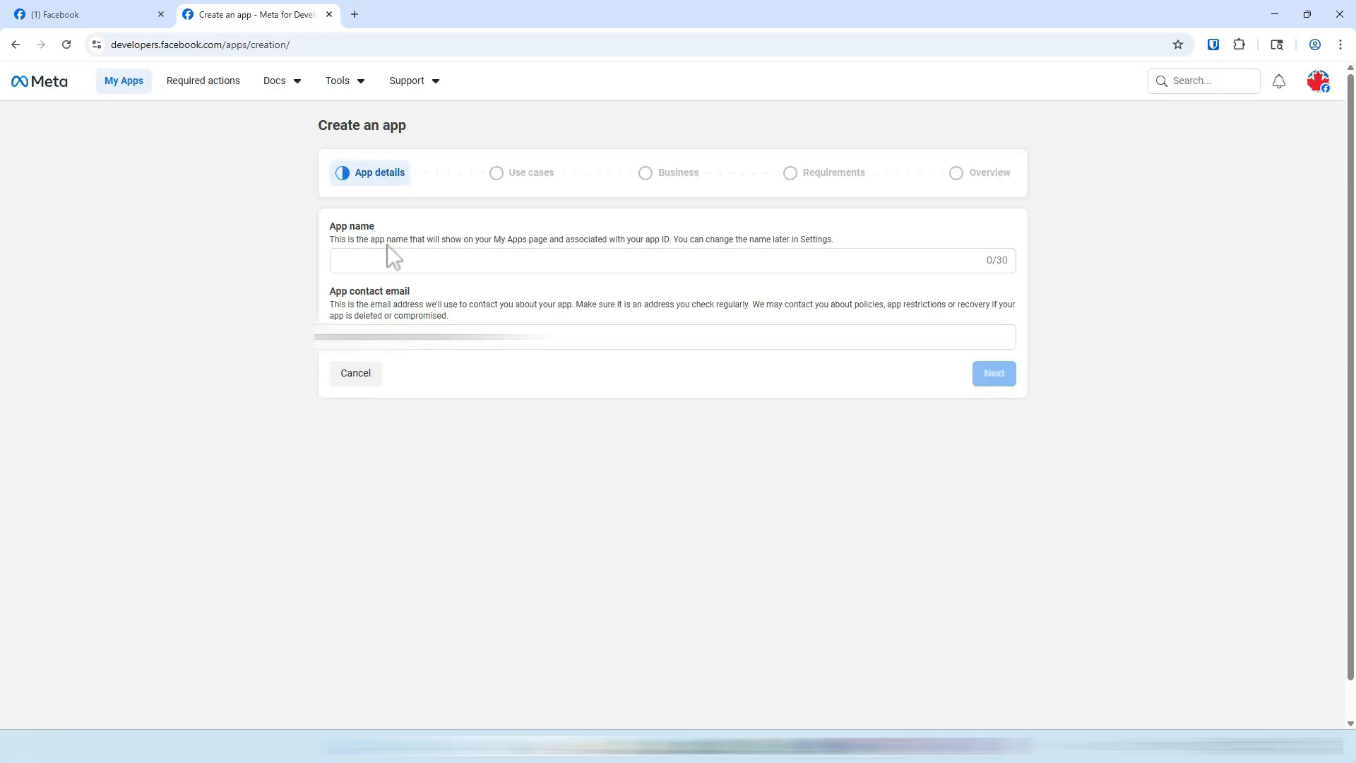
click(384, 258)
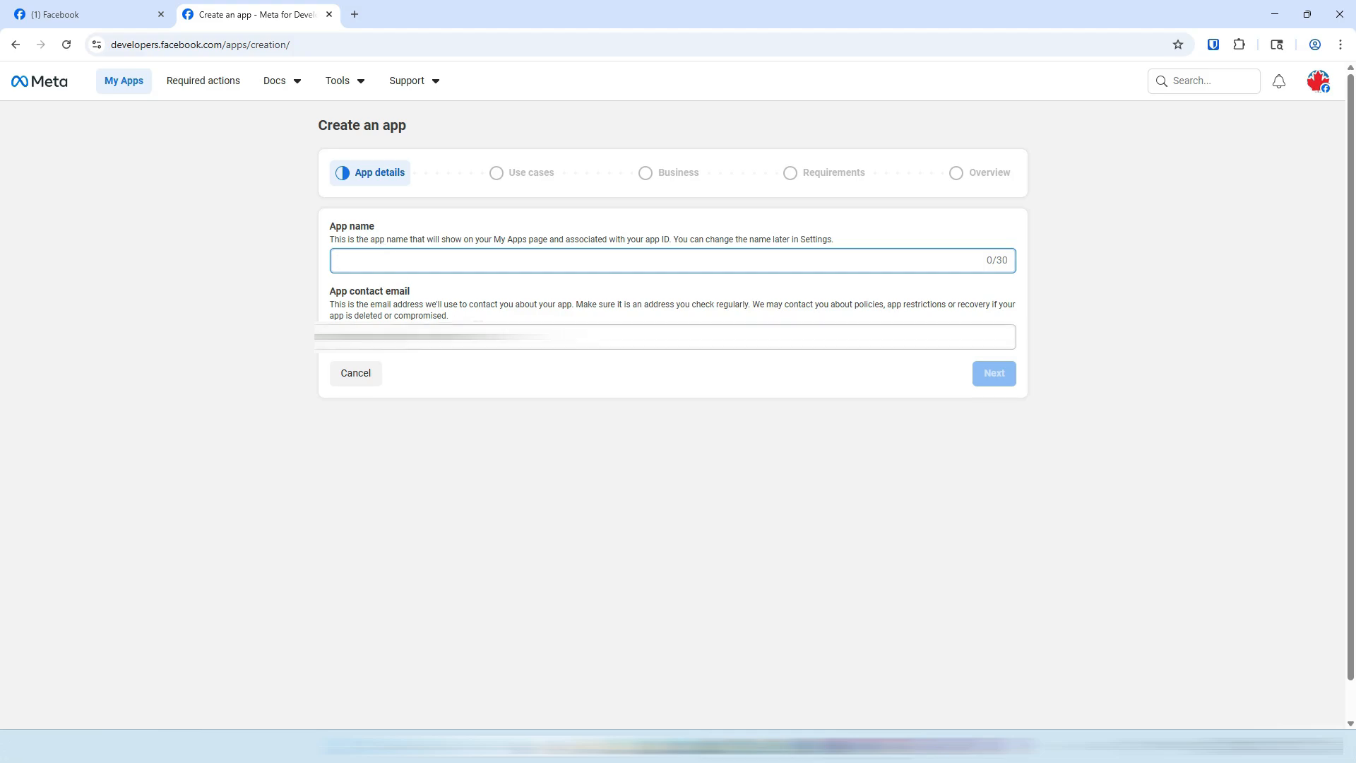
text(Turningstone)
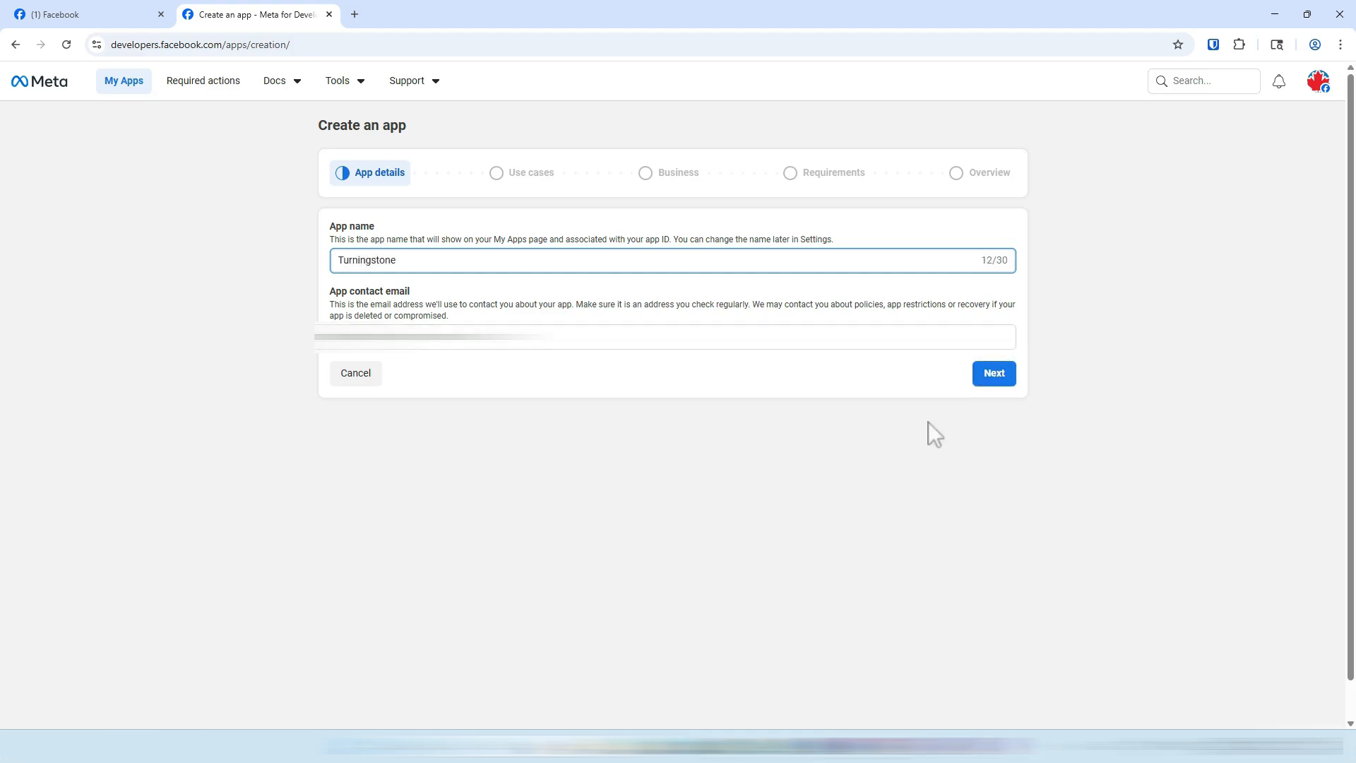
click(996, 374)
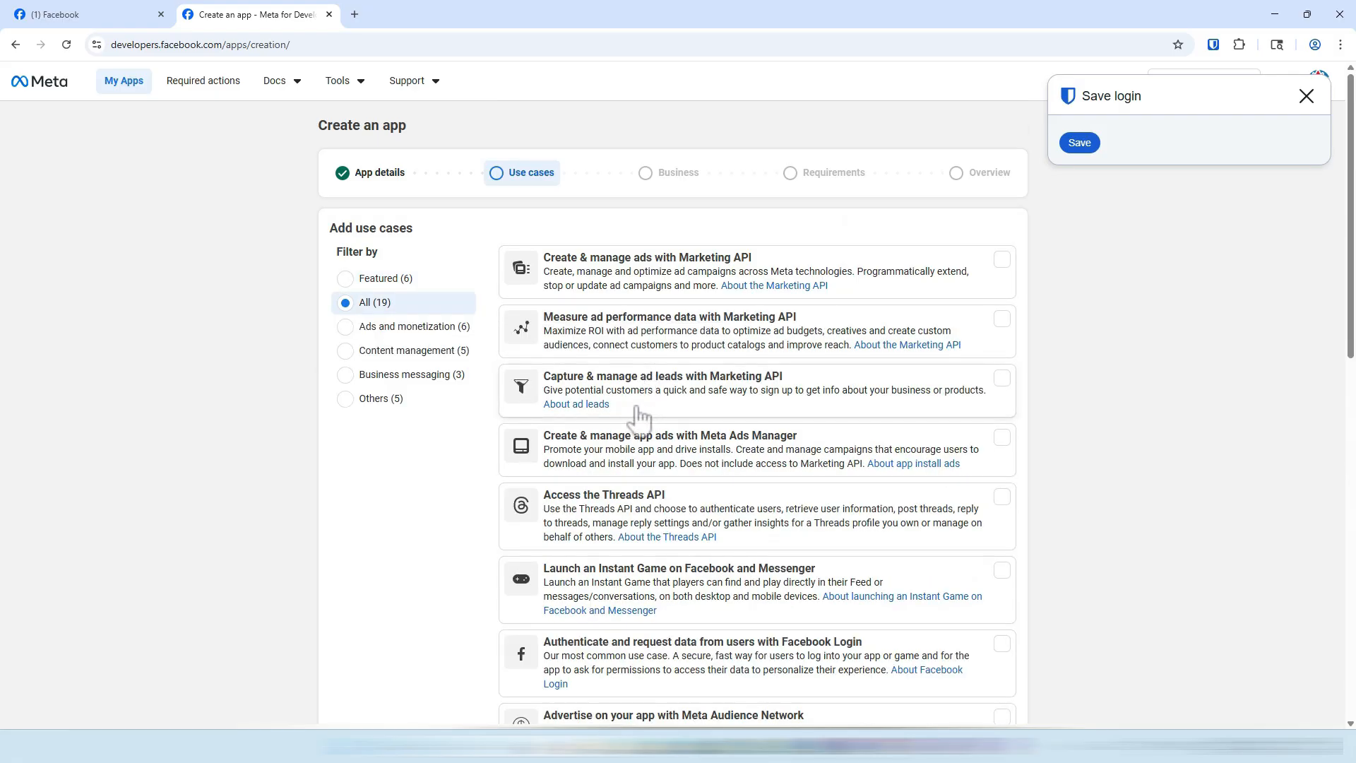
Select the Marketing API, ad performance, ad leads, app ads, Threads API, Audience Network and Catalog use cases
click(1009, 275)
click(1002, 328)
click(1002, 381)
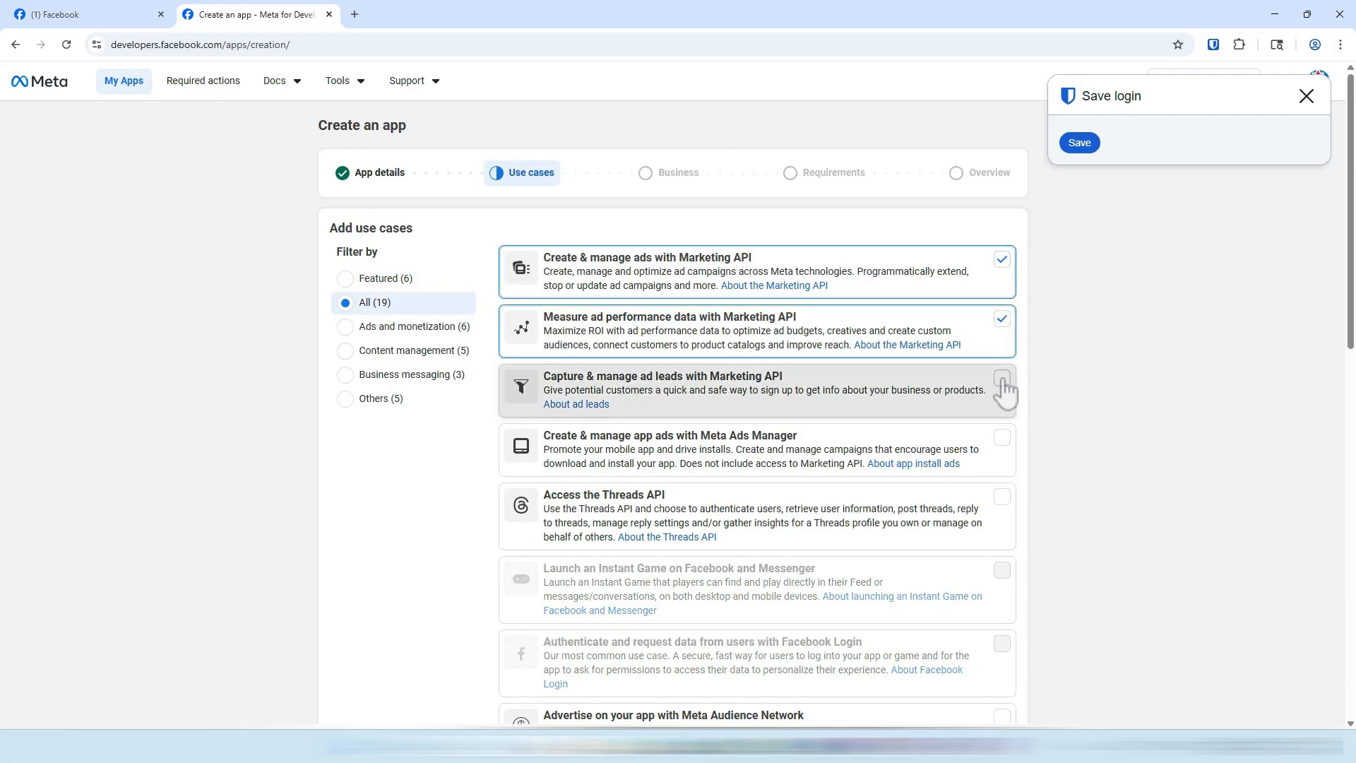
click(1002, 441)
scroll(1019, 465, down, 1)
scroll(1019, 464, down, 1)
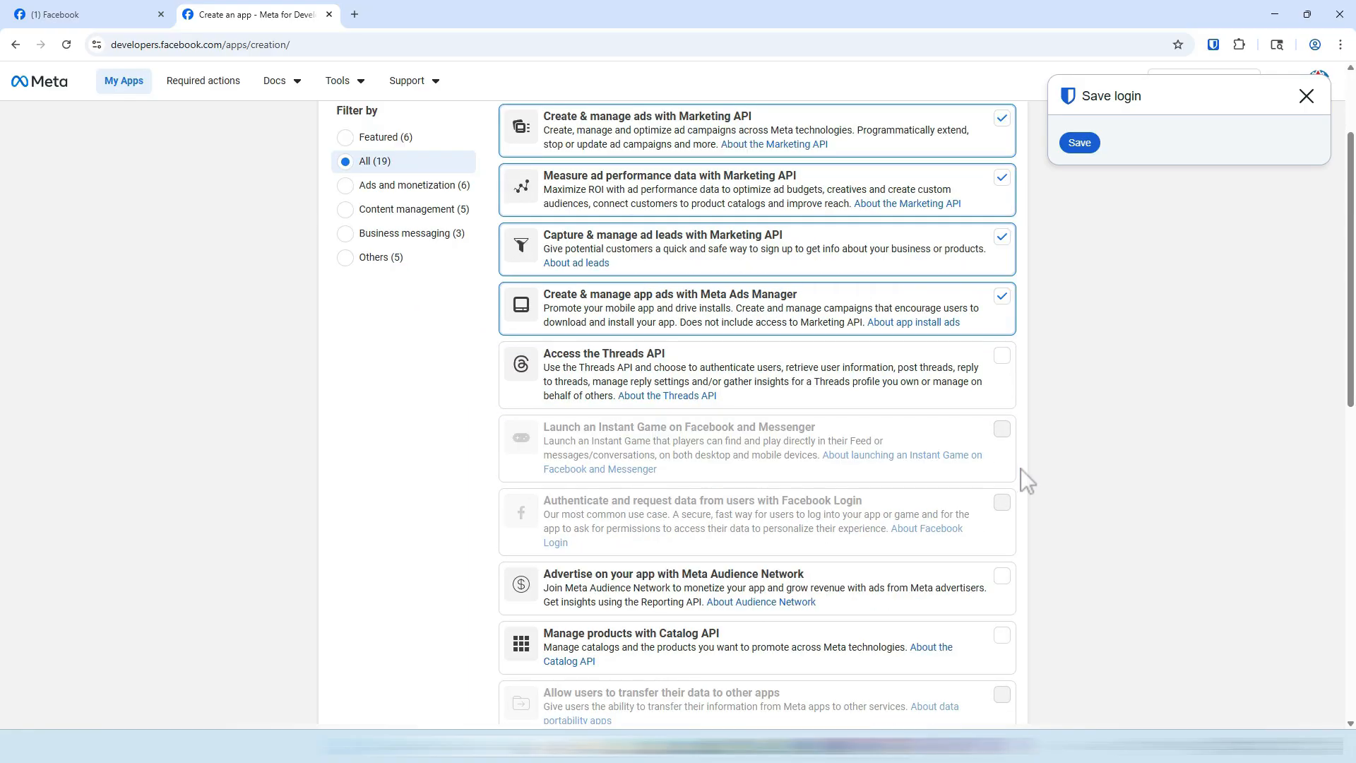
click(1002, 362)
scroll(1000, 418, down, 2)
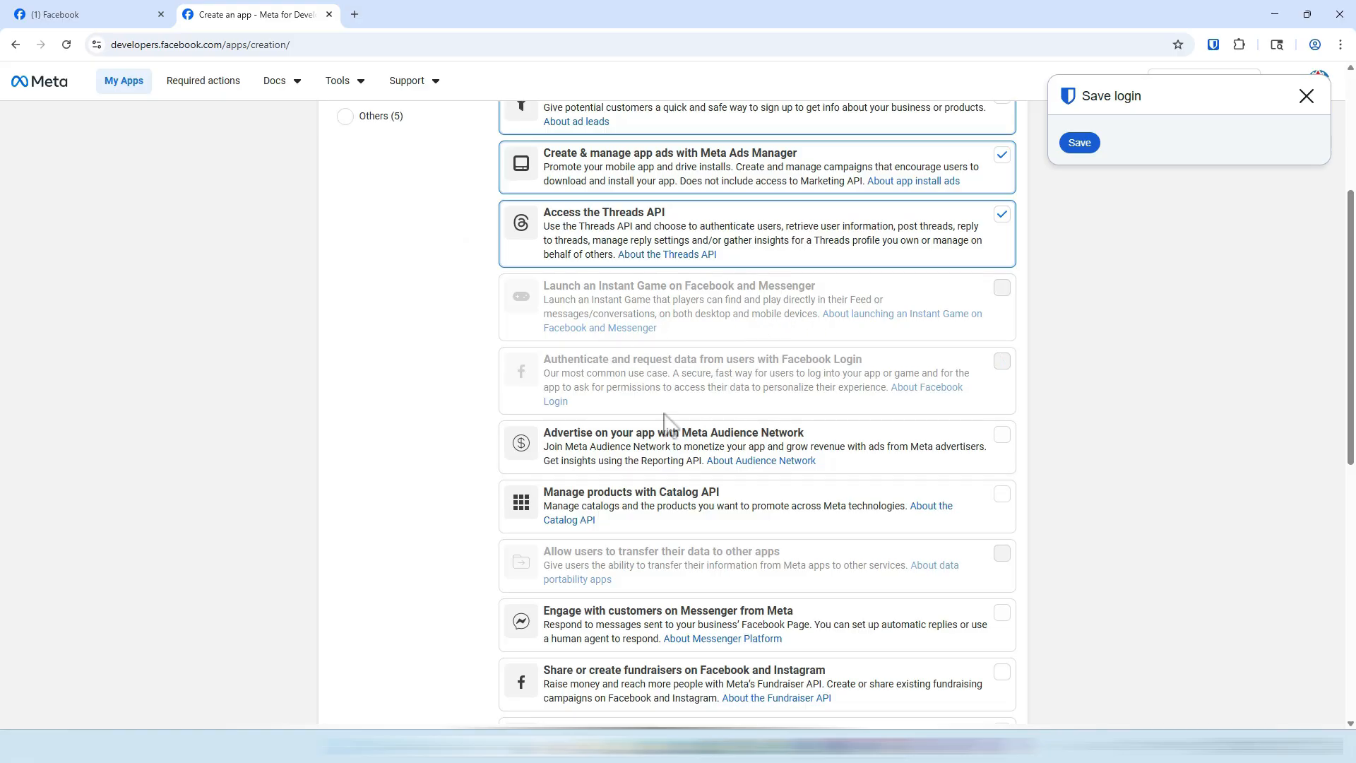
click(999, 445)
click(1003, 516)
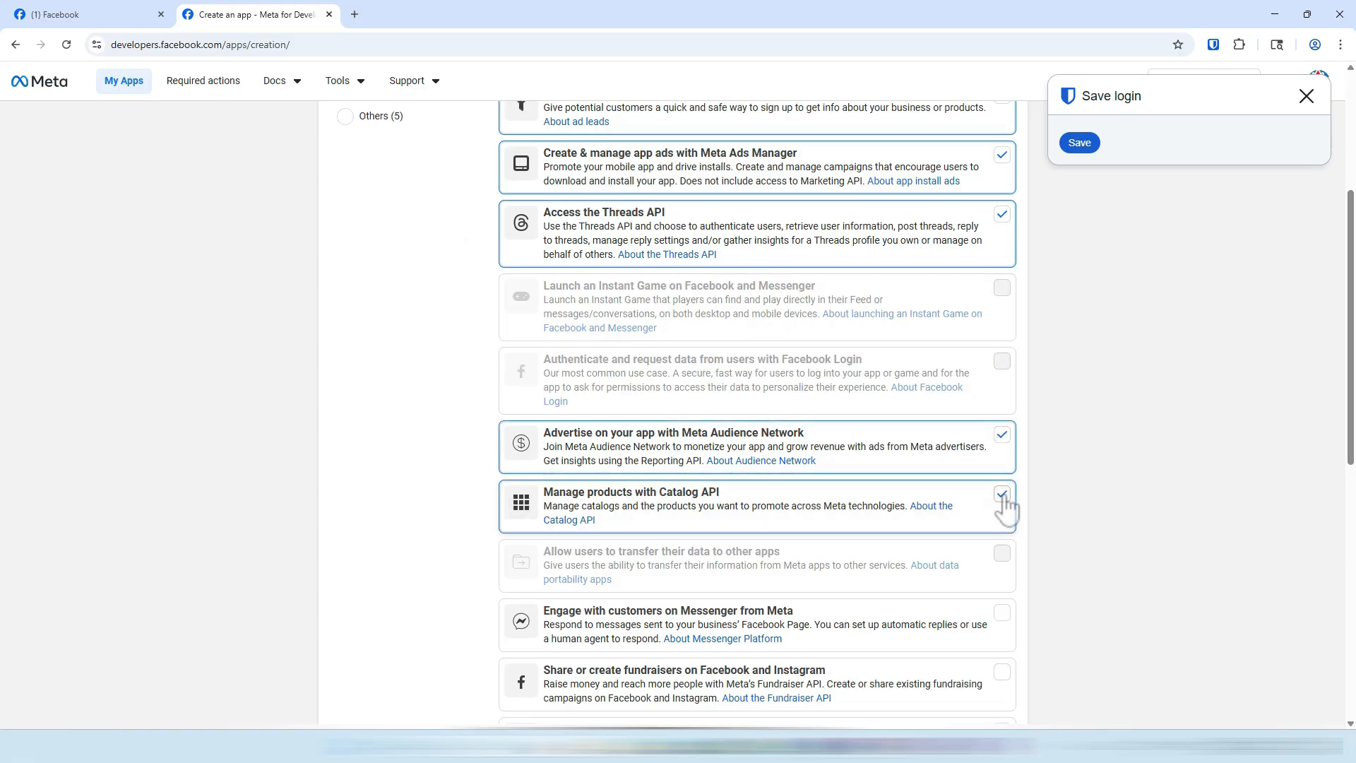
Also select Messenger, fundraisers, Instagram messaging, Live Video, Page management, content embedding and WhatsApp use cases
scroll(1004, 516, down, 4)
click(1012, 338)
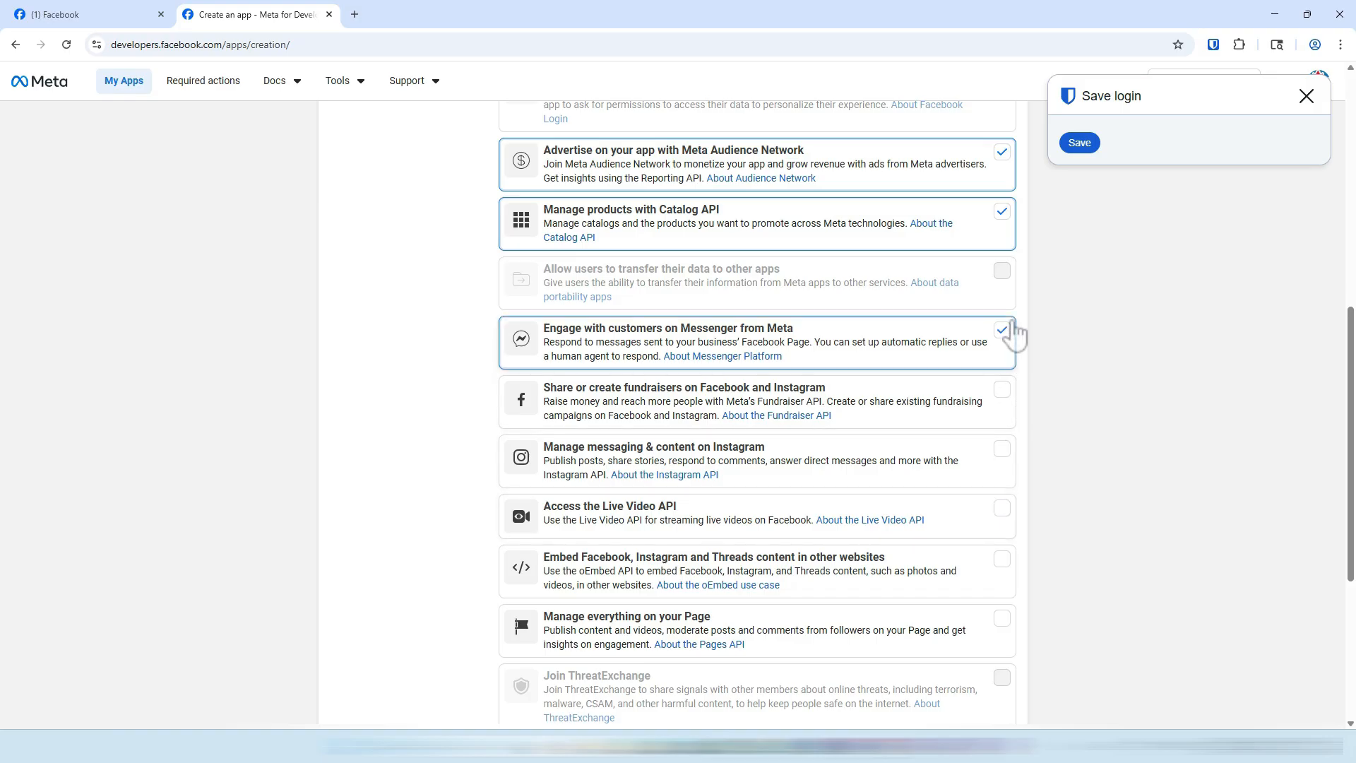
click(1013, 418)
click(1006, 475)
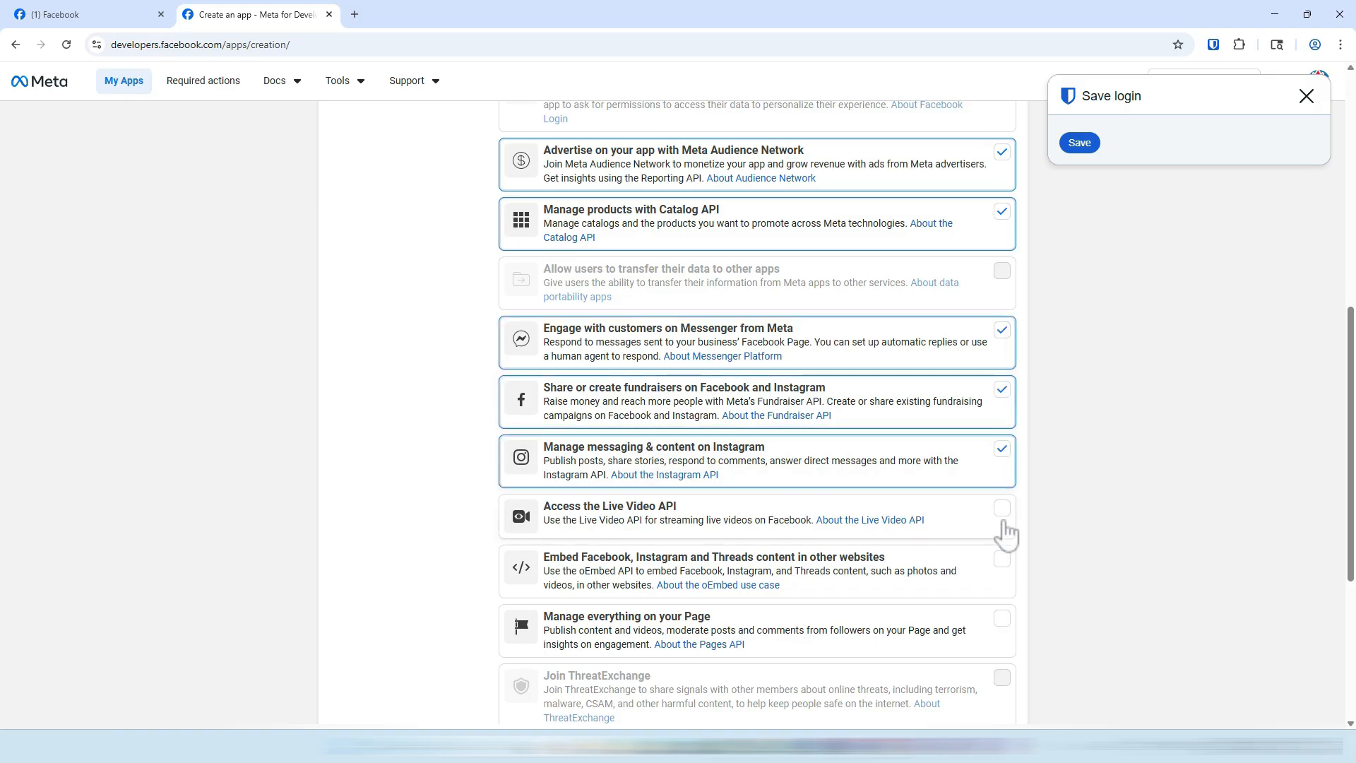
click(1004, 523)
scroll(1031, 518, down, 2)
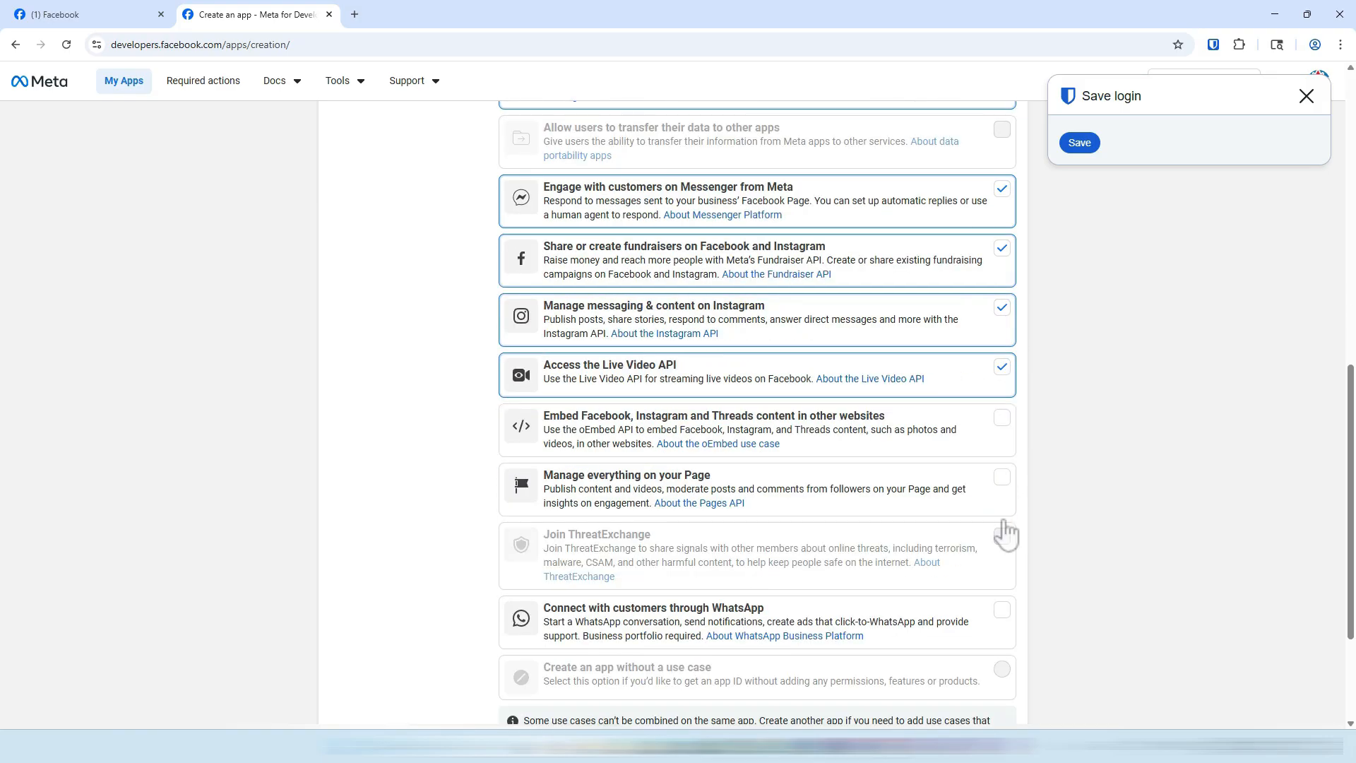
click(1011, 487)
click(1003, 439)
scroll(1006, 452, down, 3)
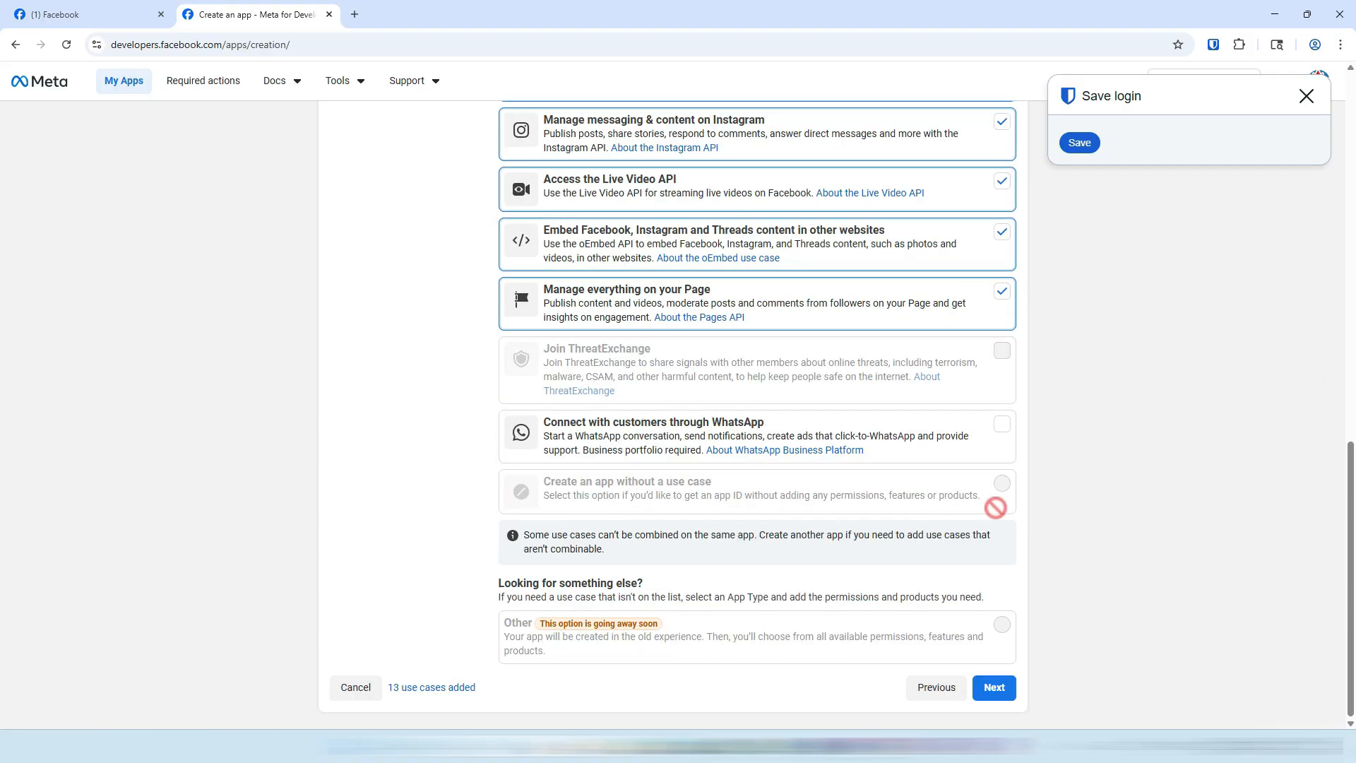
click(1003, 429)
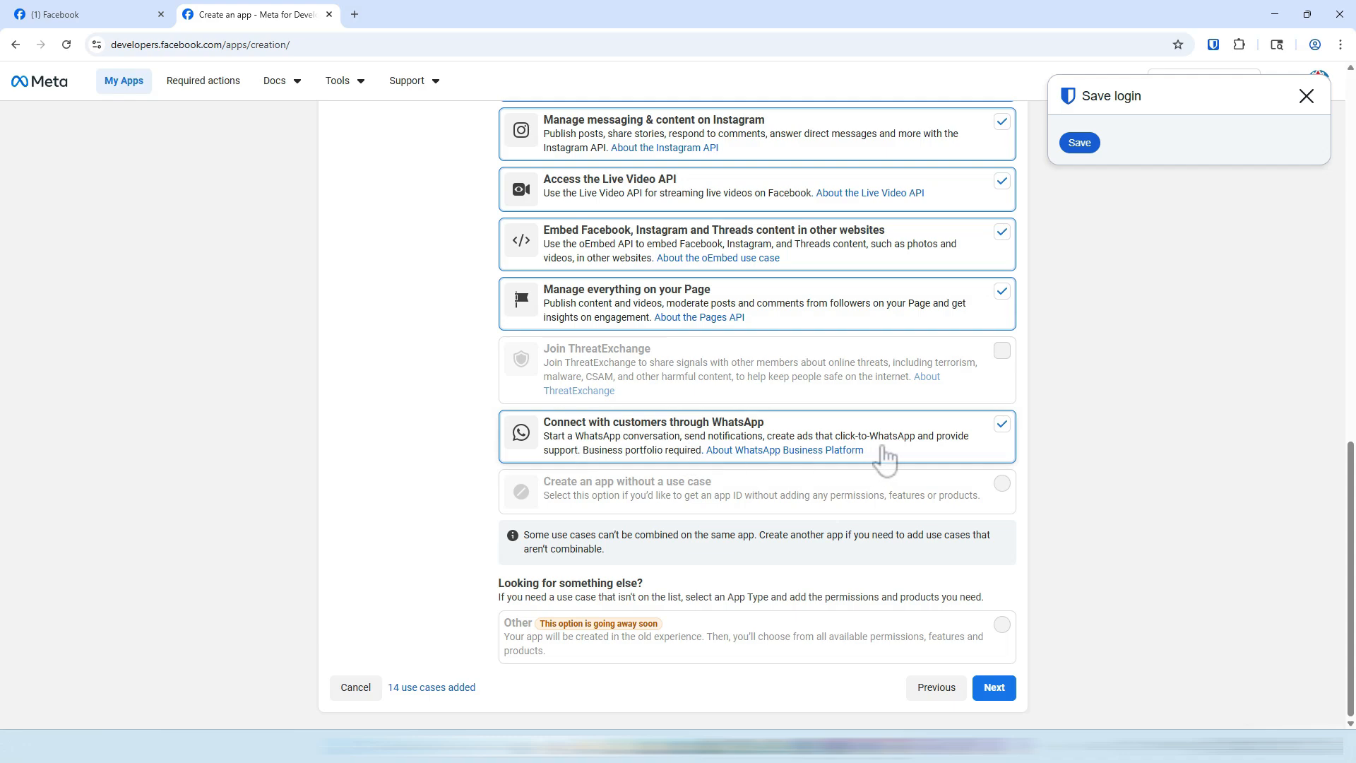
Connect the Turningstone Immigration Consulting Inc portfolio and pass the publishing requirements to the Overview
click(999, 690)
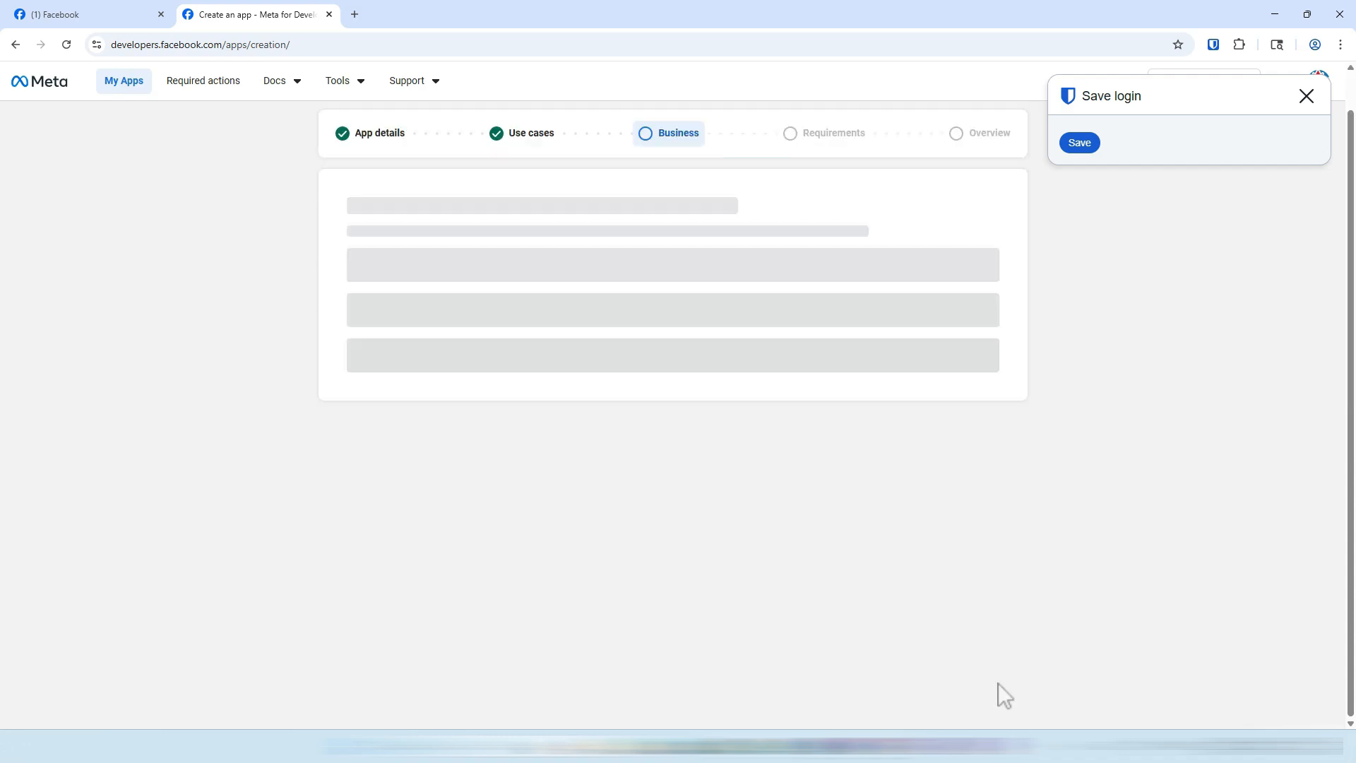
click(375, 256)
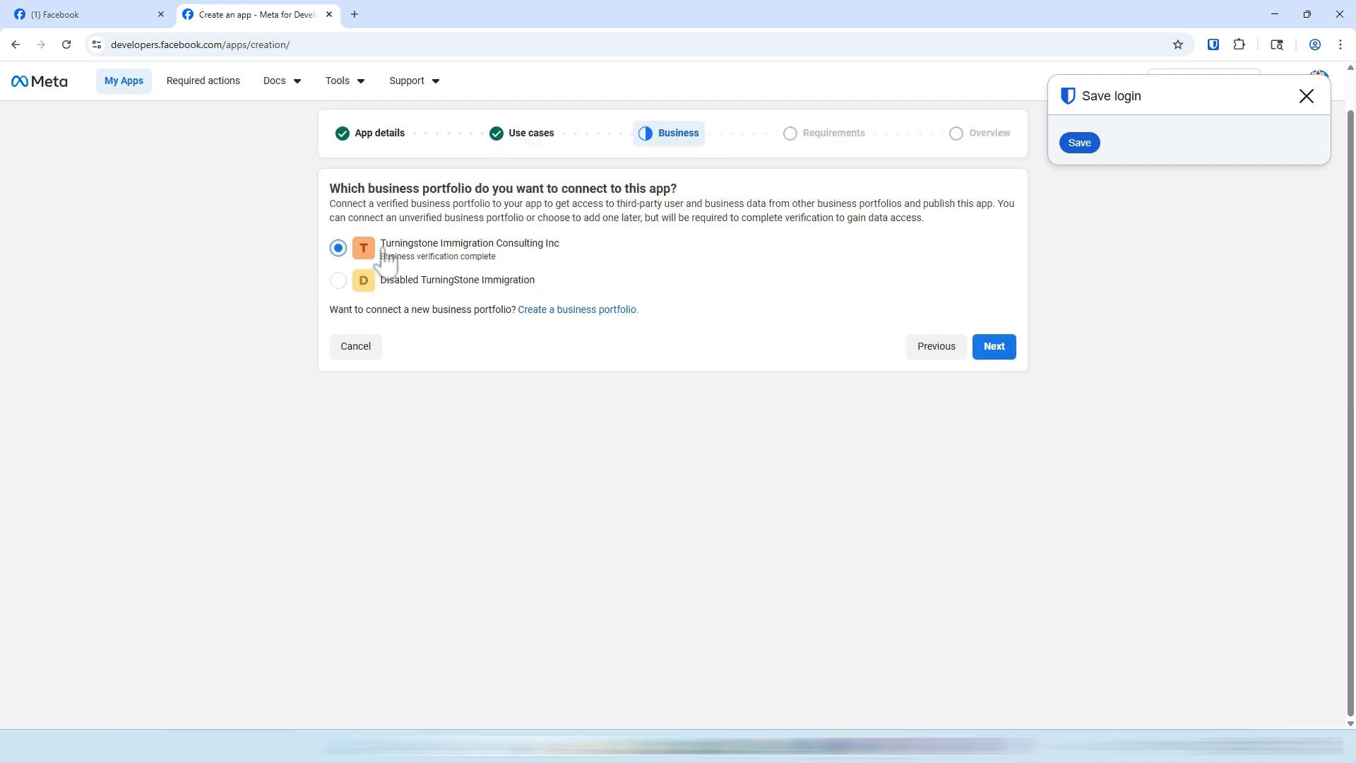
click(994, 349)
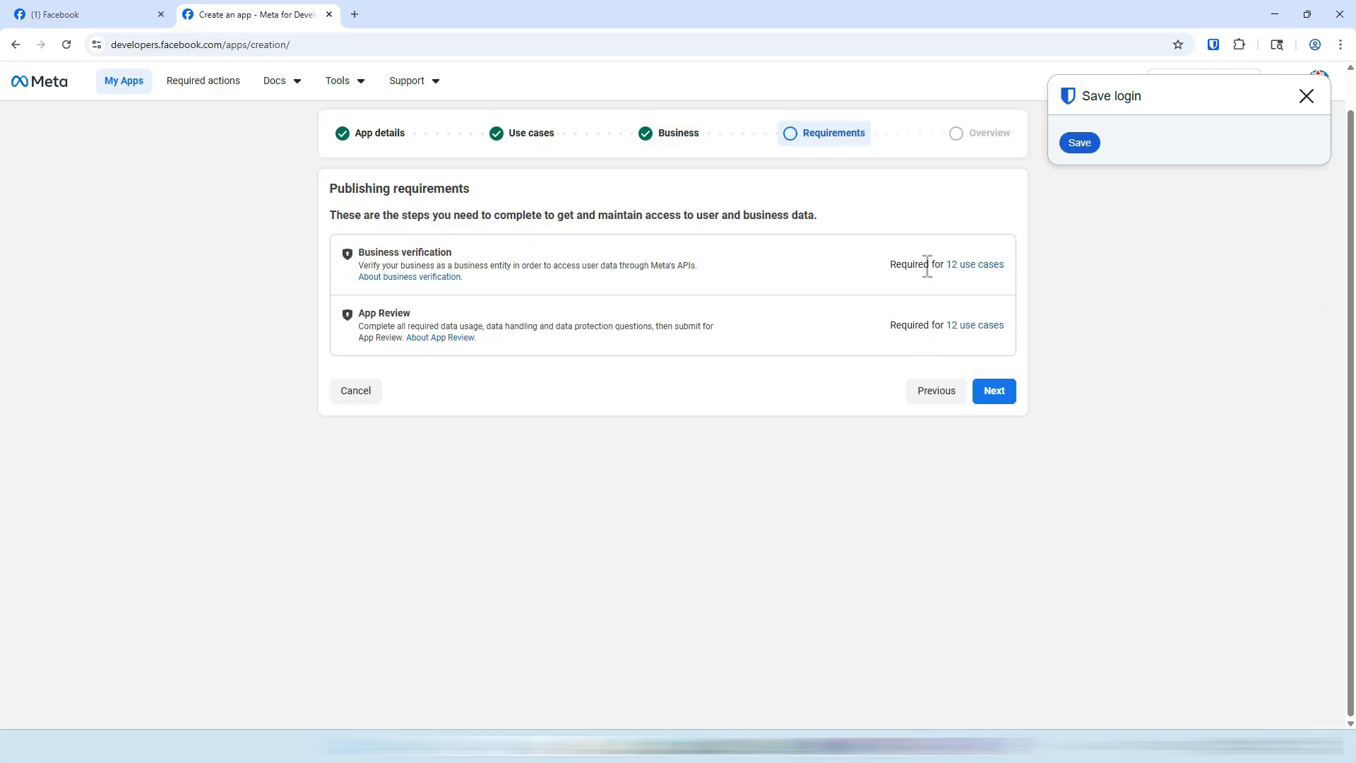
click(990, 395)
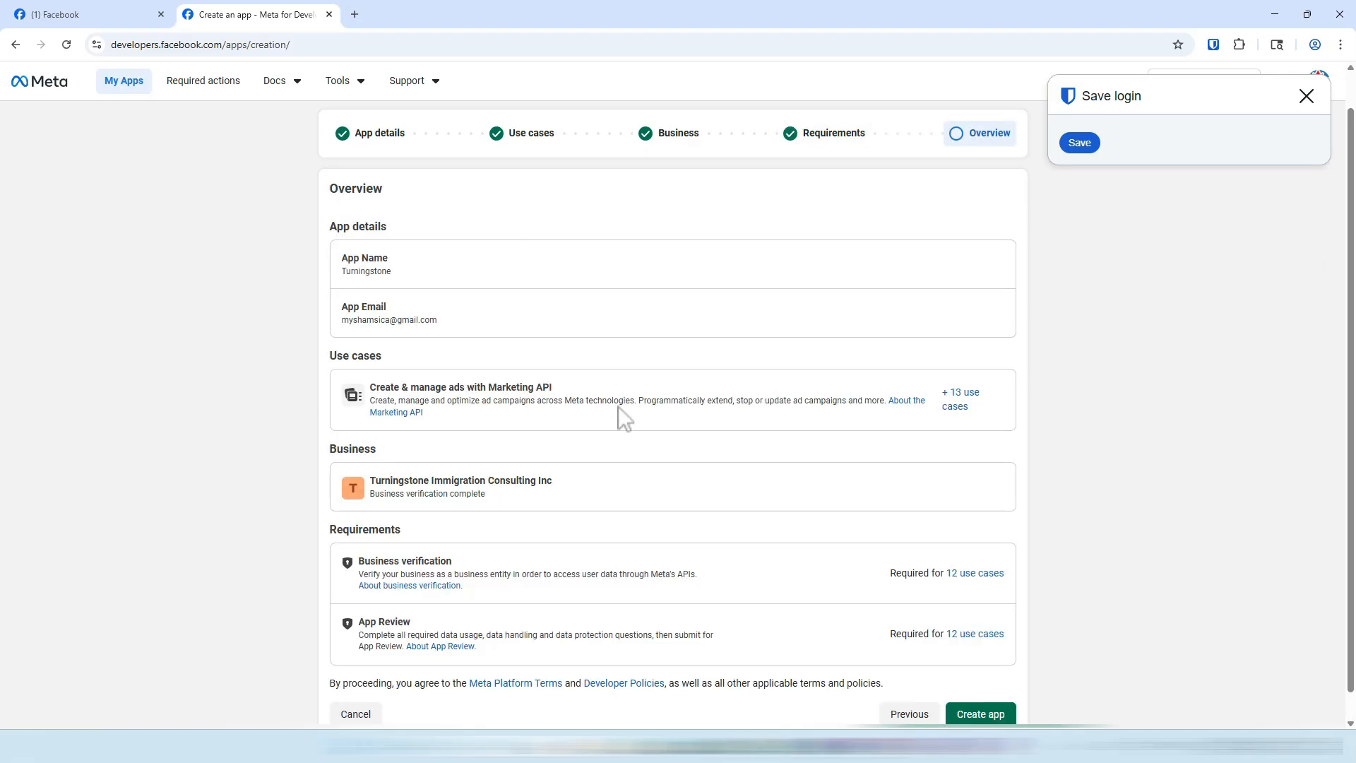
scroll(494, 473, down, 1)
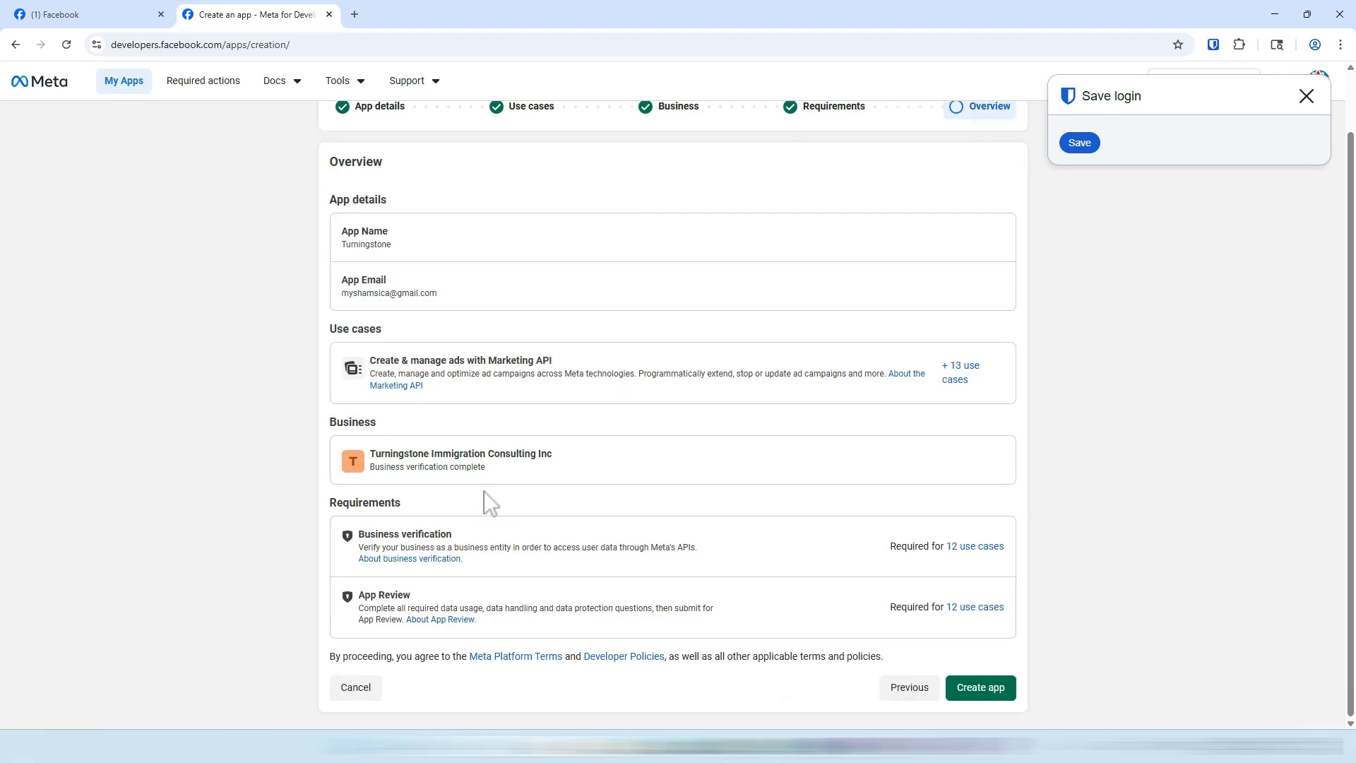
Create the Turningstone app, confirming with the two-factor SMS verification code
click(987, 688)
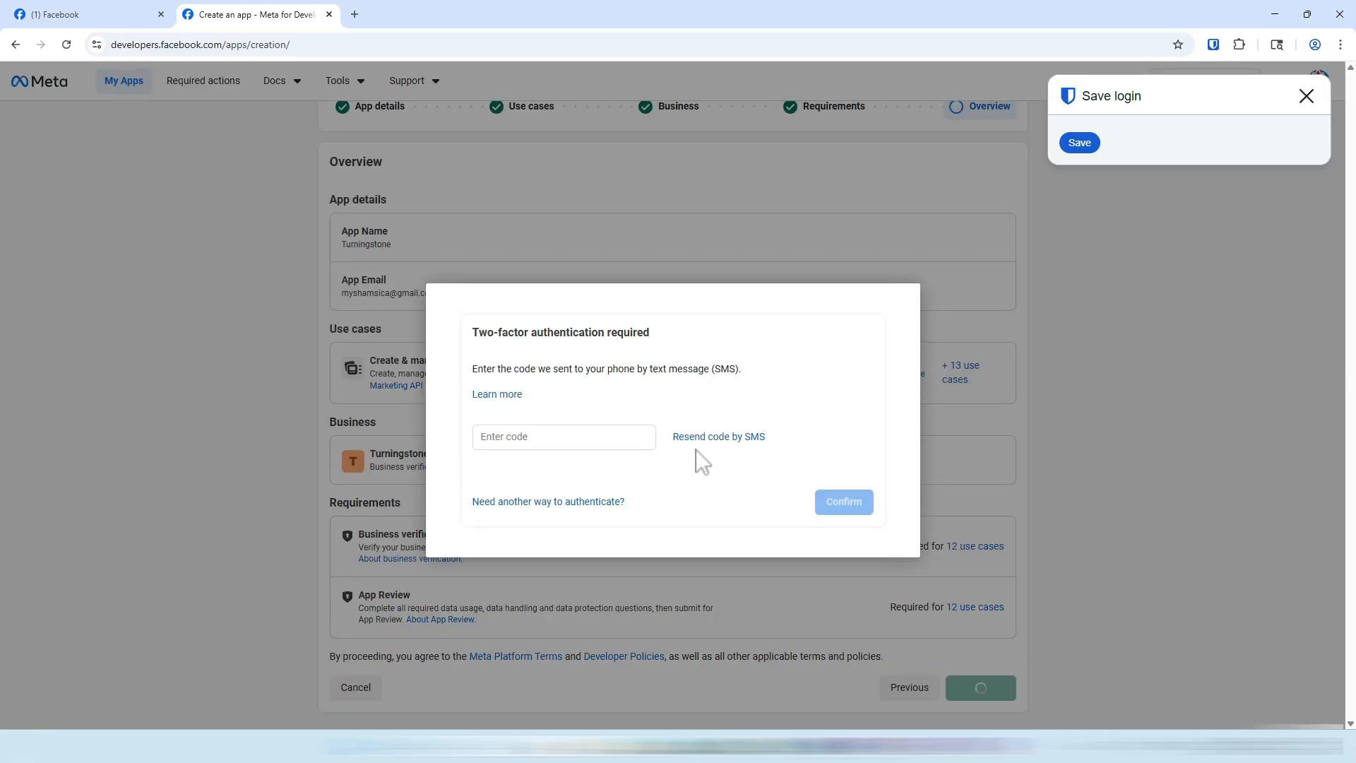
click(586, 440)
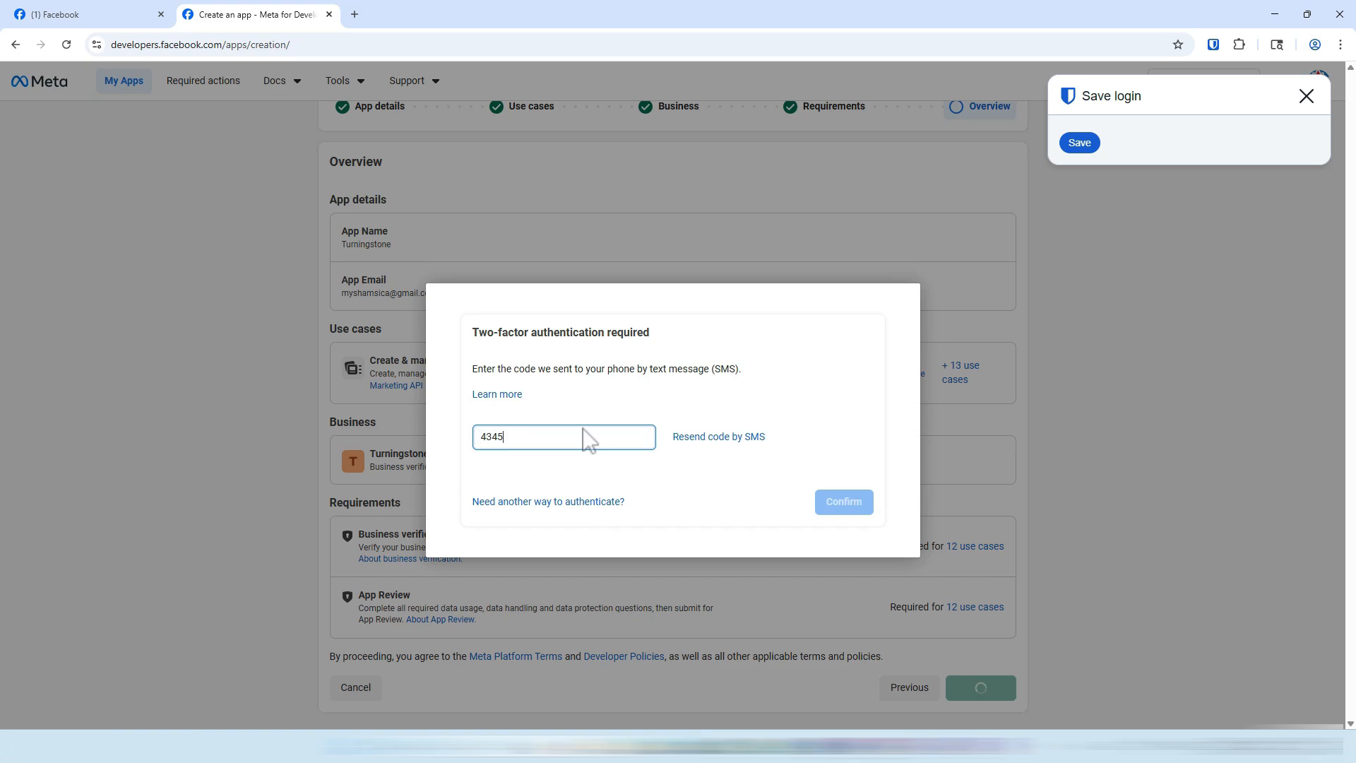
click(829, 510)
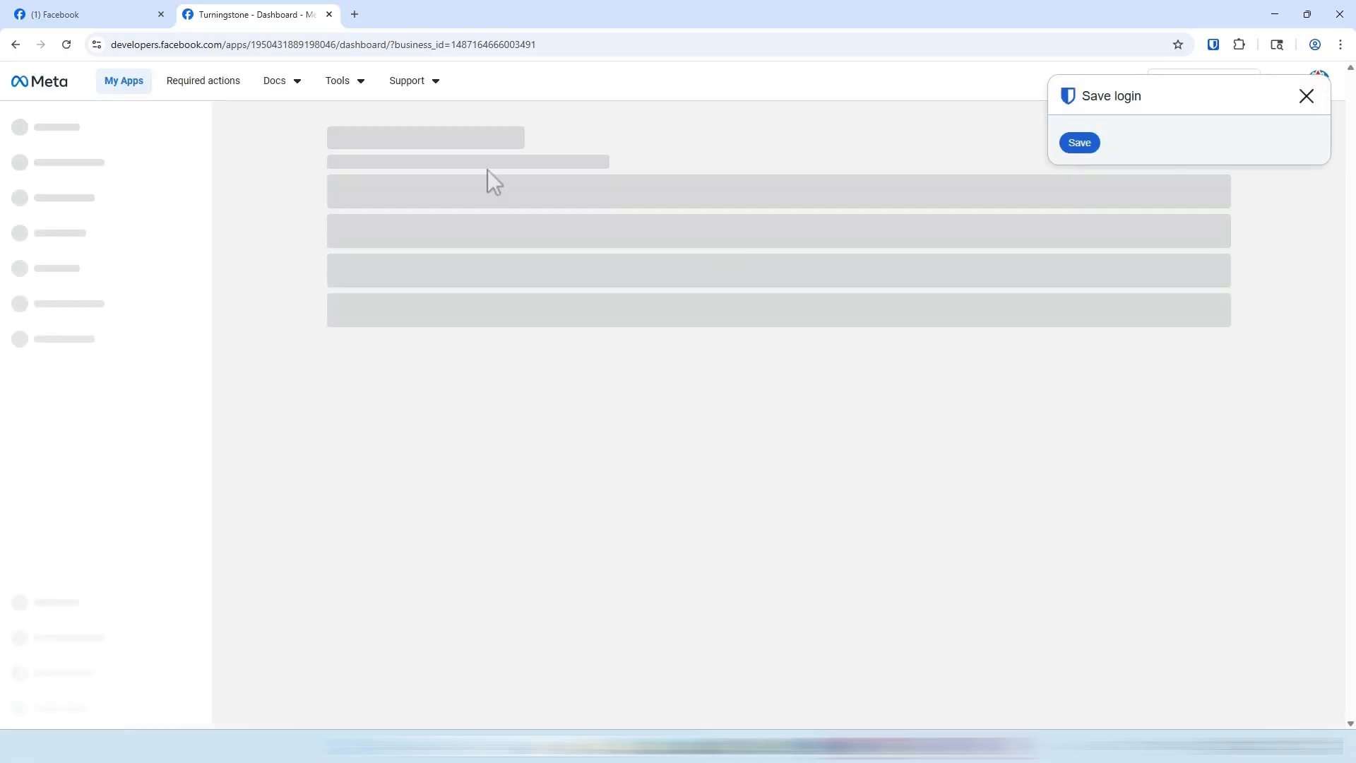
Dismiss the save-login prompt and review the app's Publish page with its use cases
click(1306, 96)
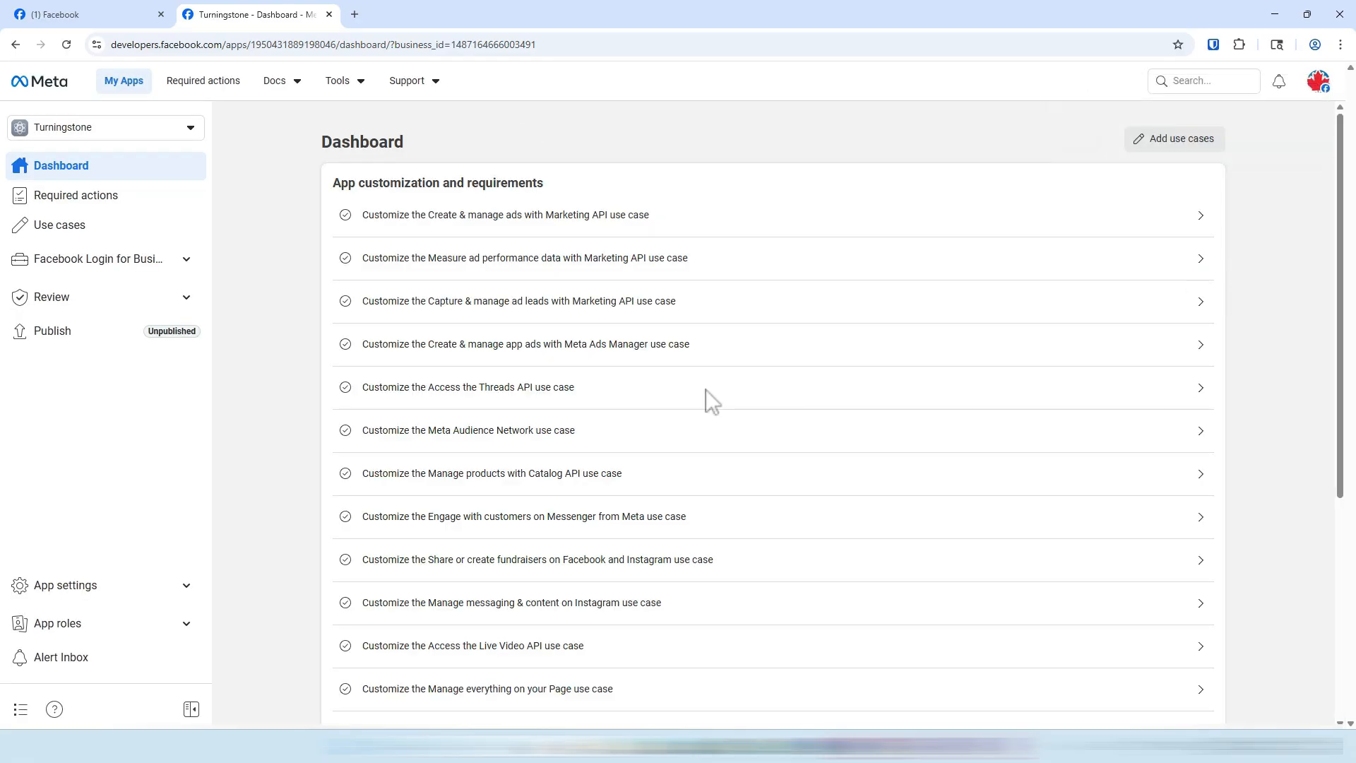
scroll(584, 454, down, 5)
scroll(563, 521, up, 5)
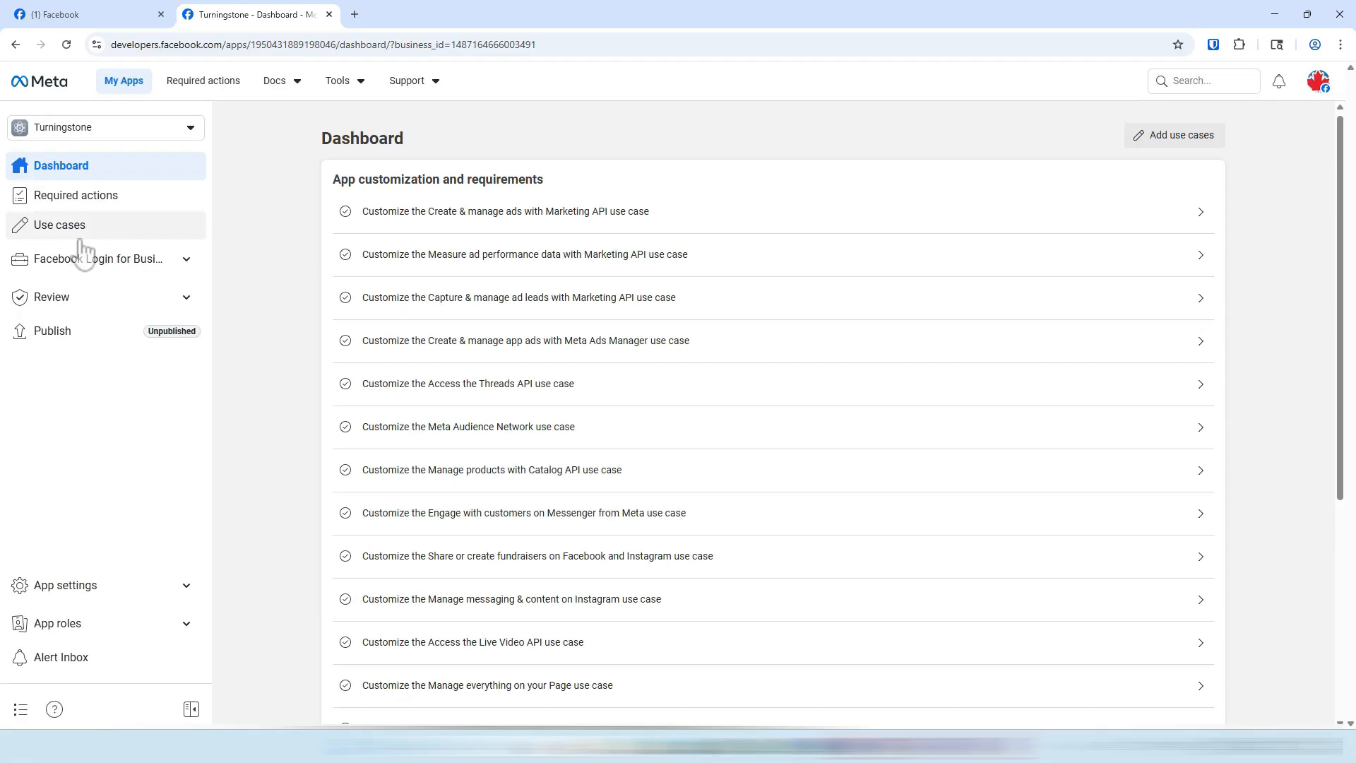
click(107, 353)
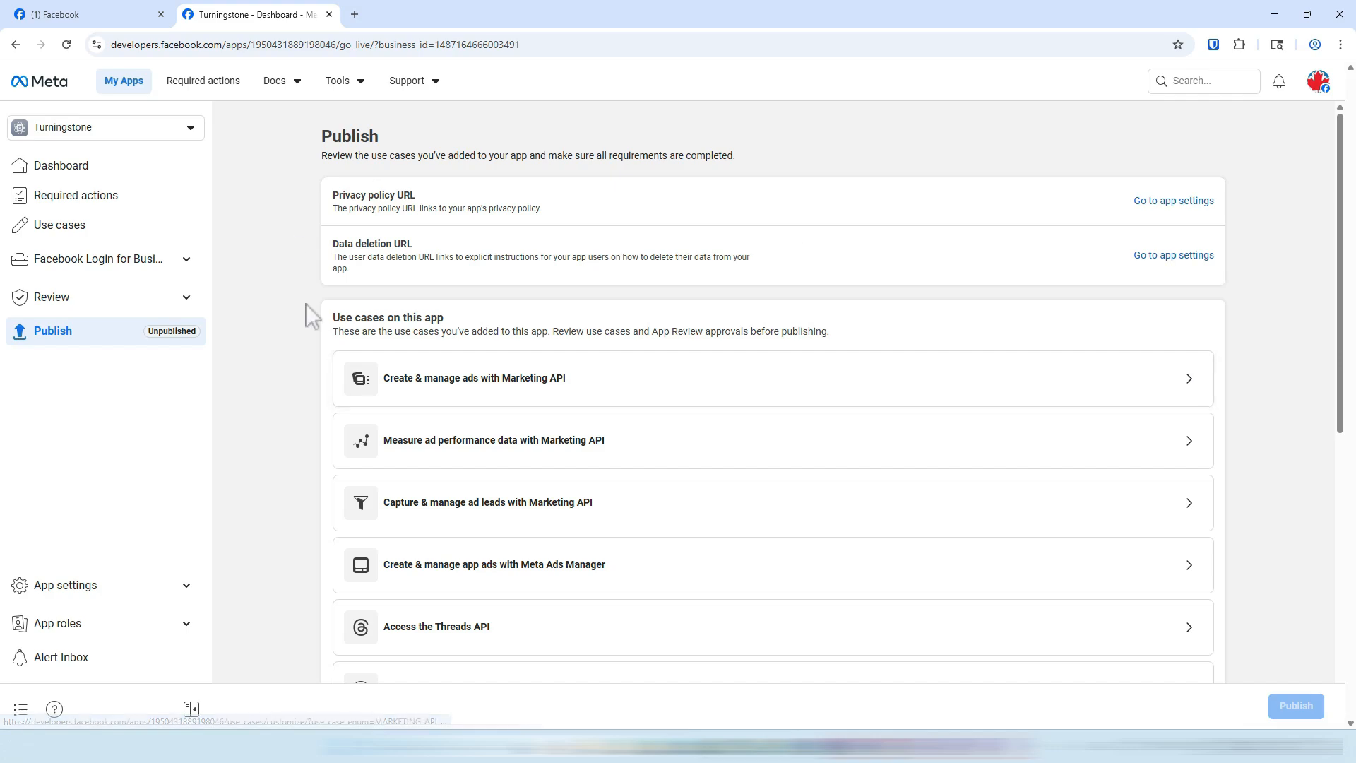
scroll(478, 490, down, 7)
scroll(424, 459, up, 7)
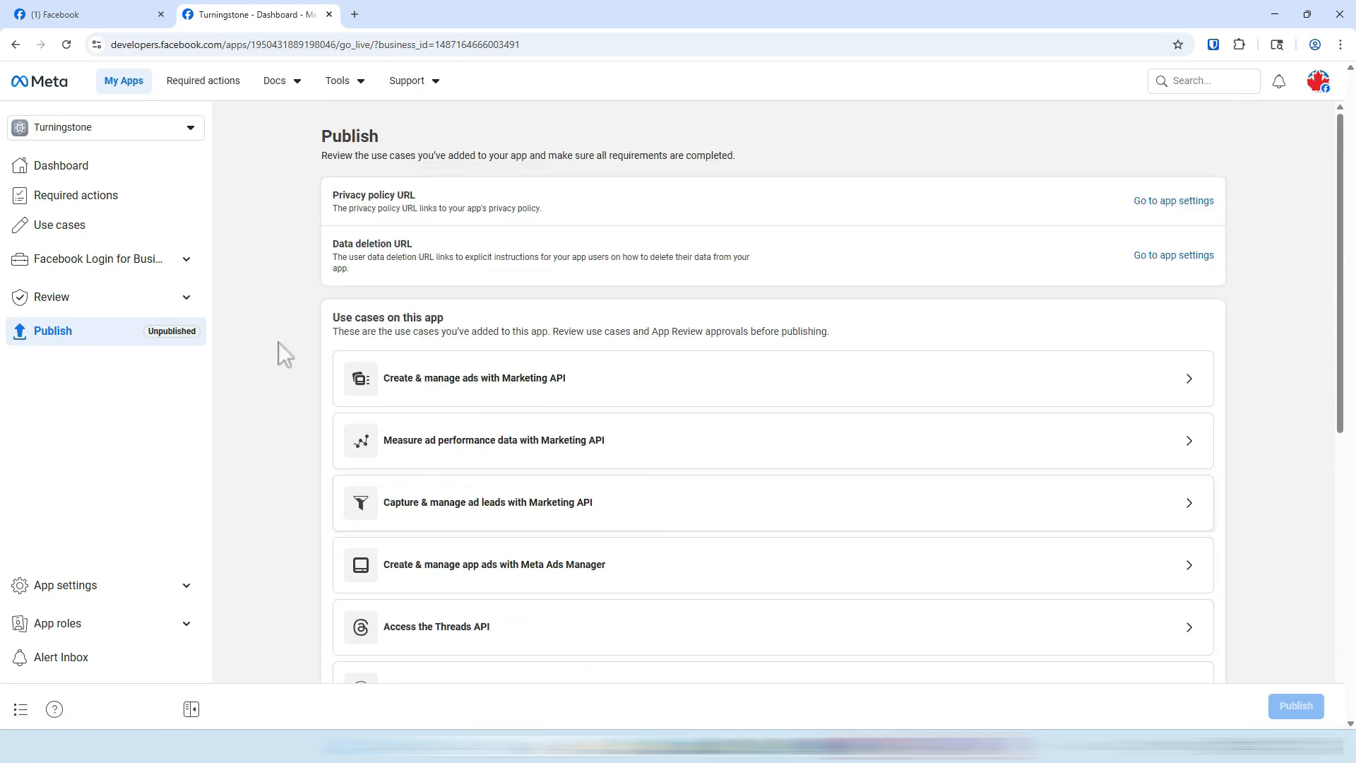
From the app's Use cases list, customize the Connect with customers through WhatsApp use case
click(77, 225)
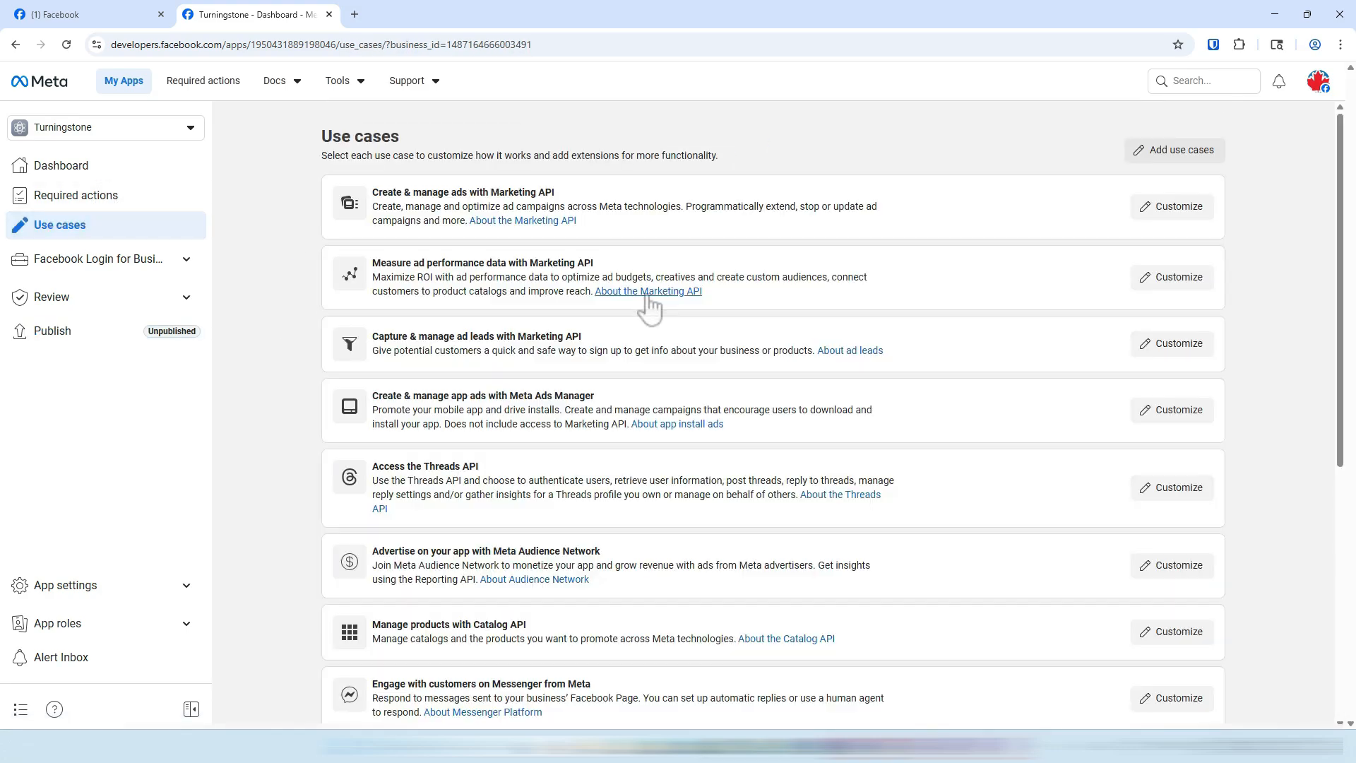
scroll(466, 422, down, 7)
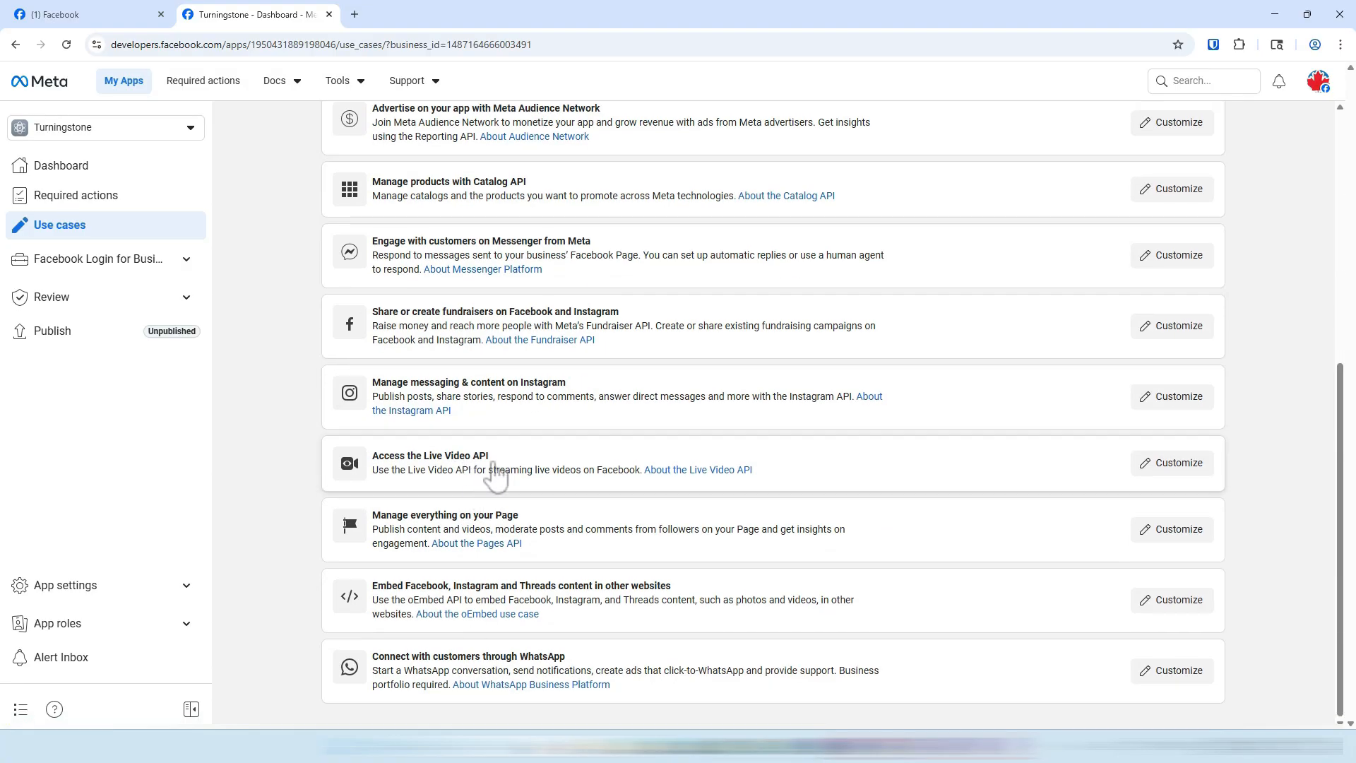
scroll(424, 448, up, 4)
scroll(535, 439, up, 2)
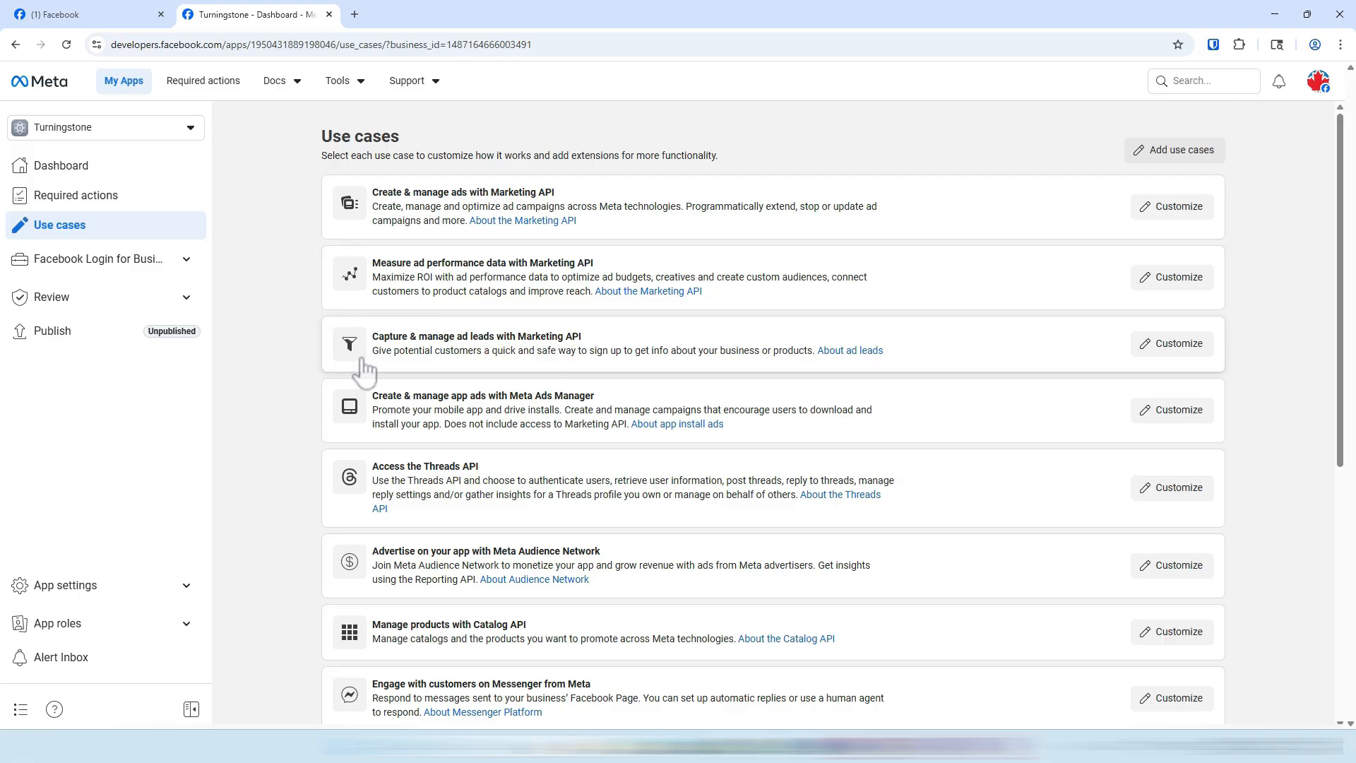
scroll(470, 509, down, 2)
scroll(476, 509, down, 1)
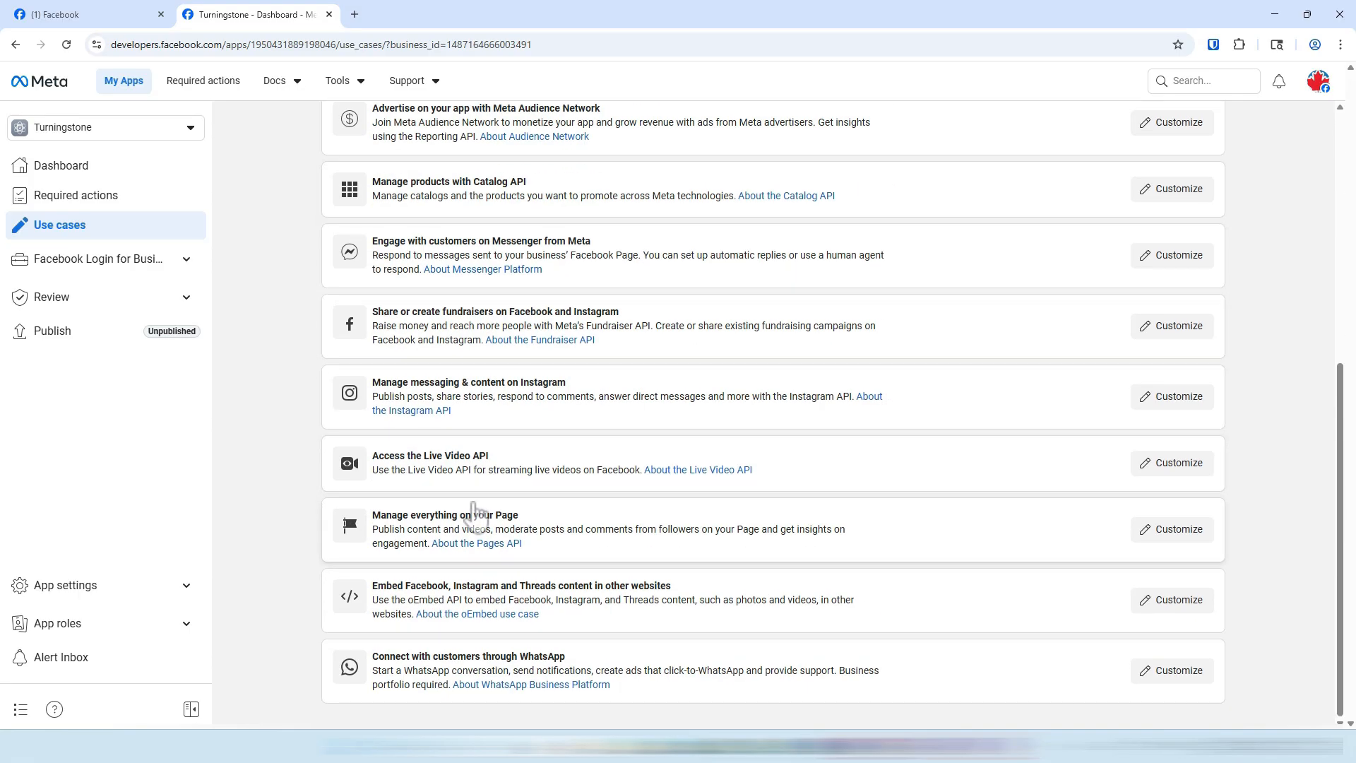
click(1169, 674)
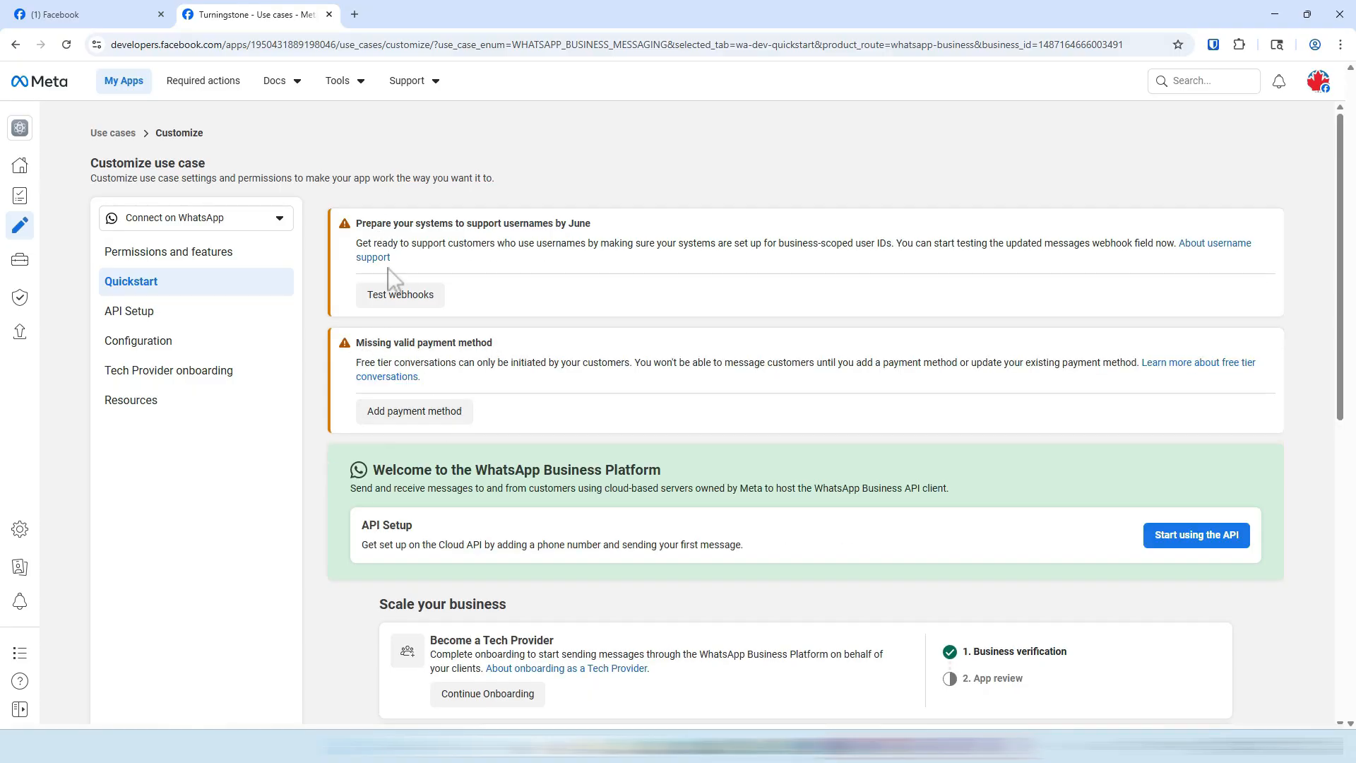
Review the WhatsApp Quickstart page, then move on to API Setup
scroll(547, 459, down, 3)
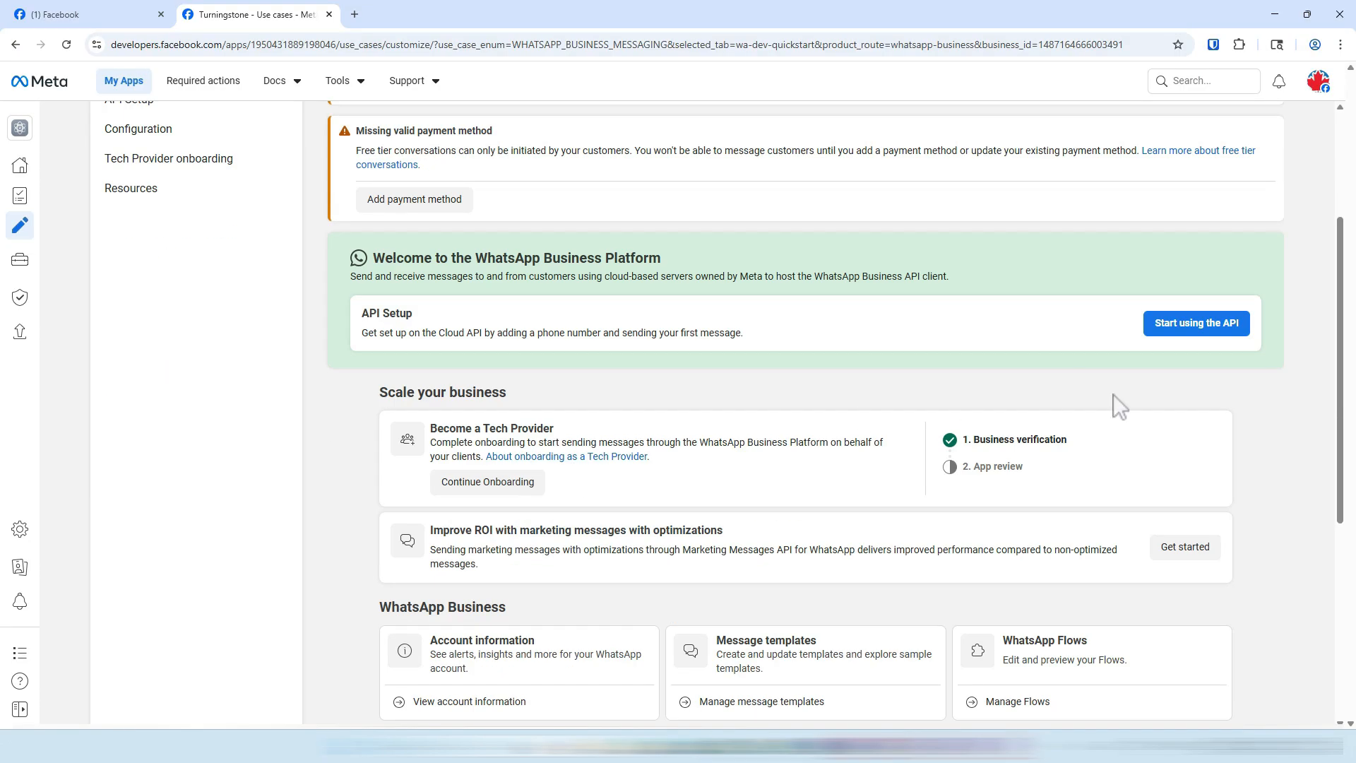
scroll(650, 417, down, 4)
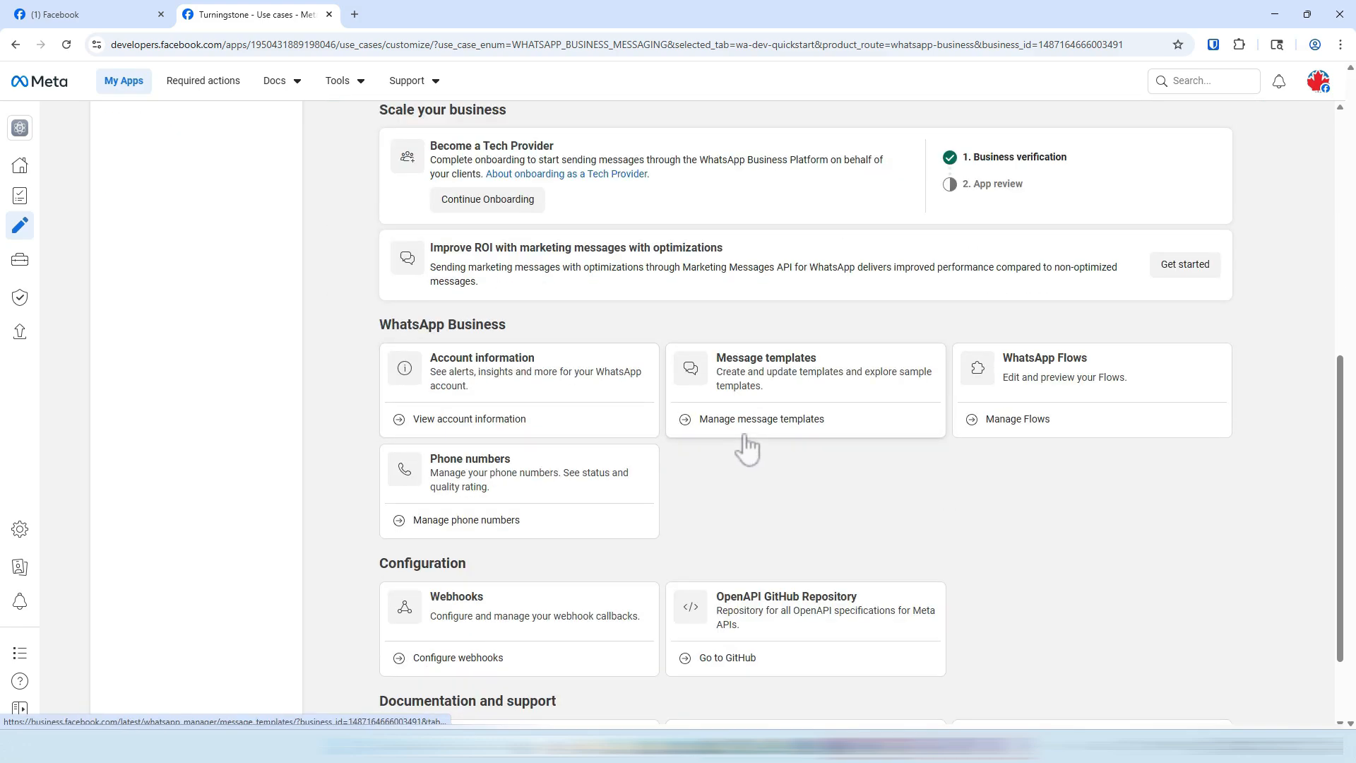
scroll(918, 456, up, 2)
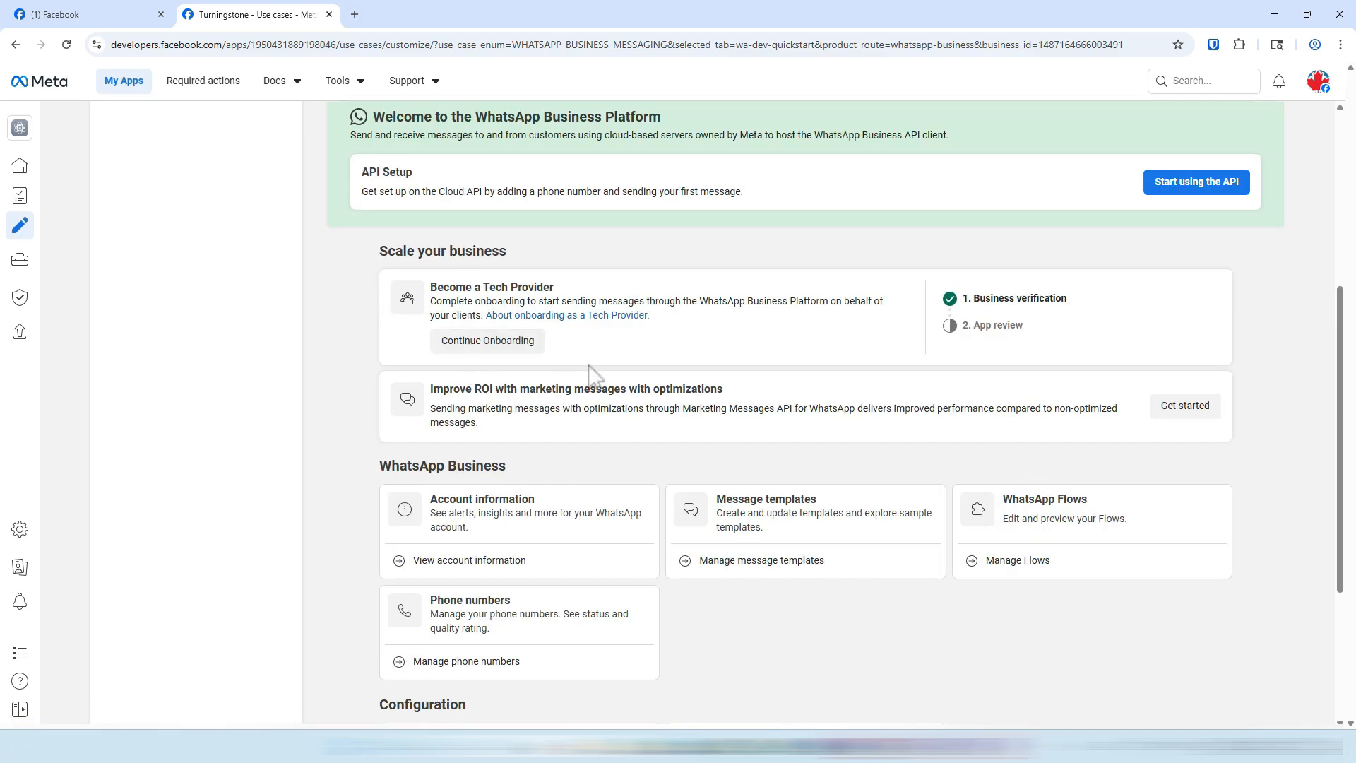
scroll(593, 381, down, 4)
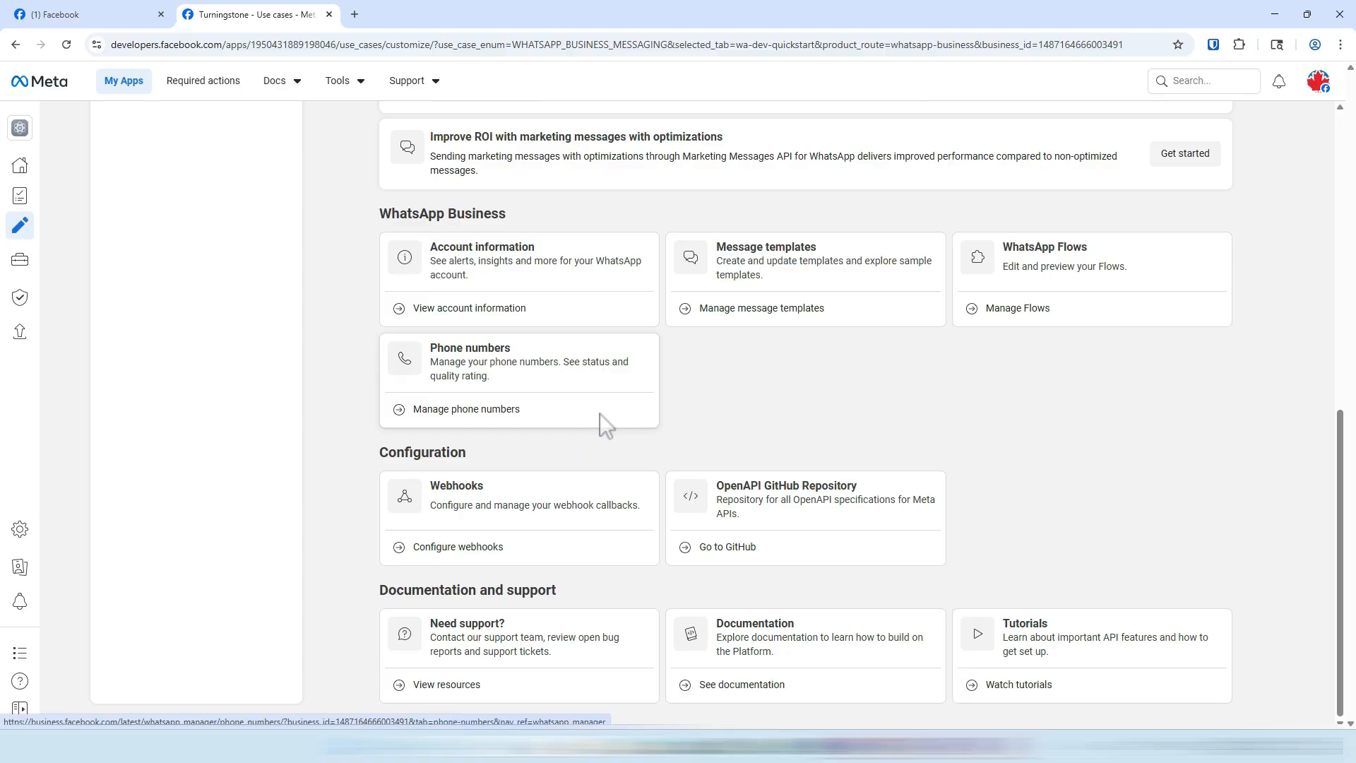
scroll(600, 413, up, 5)
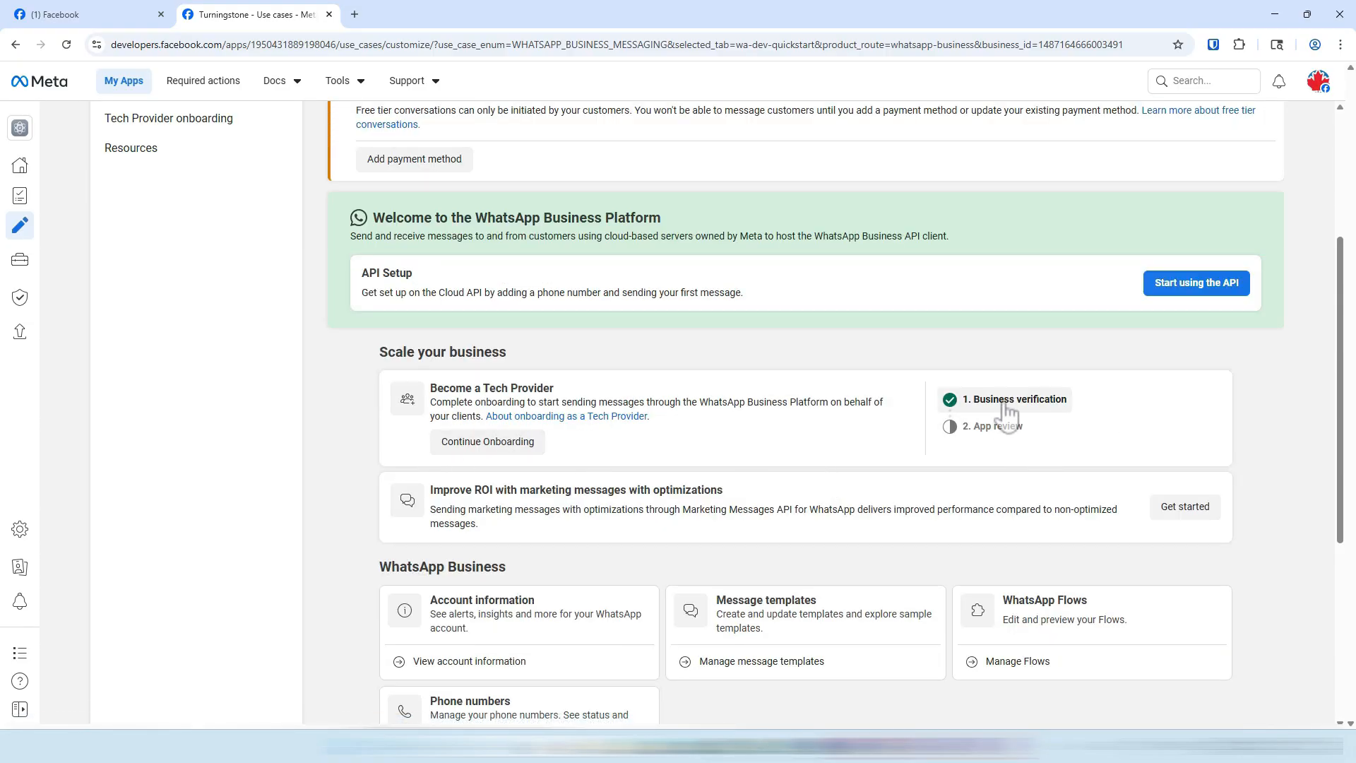
scroll(485, 452, up, 3)
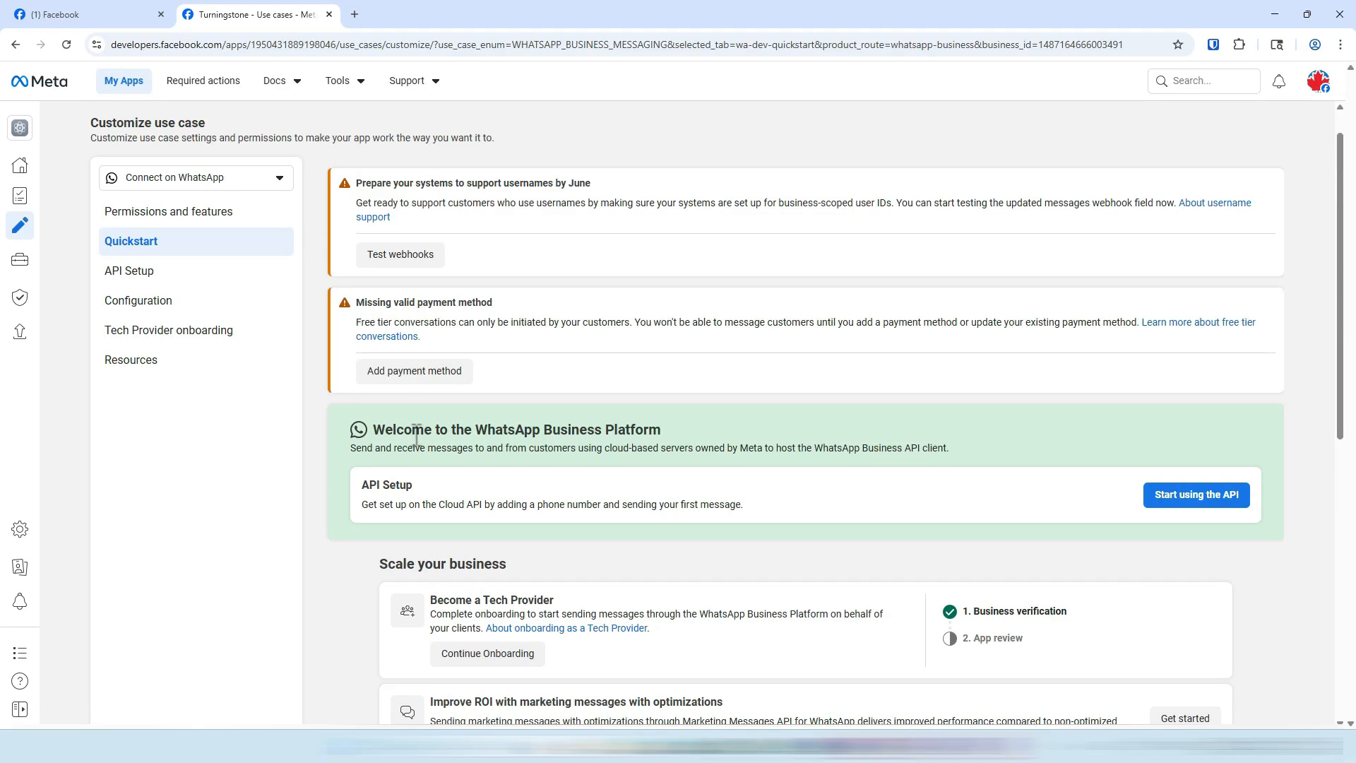
click(134, 274)
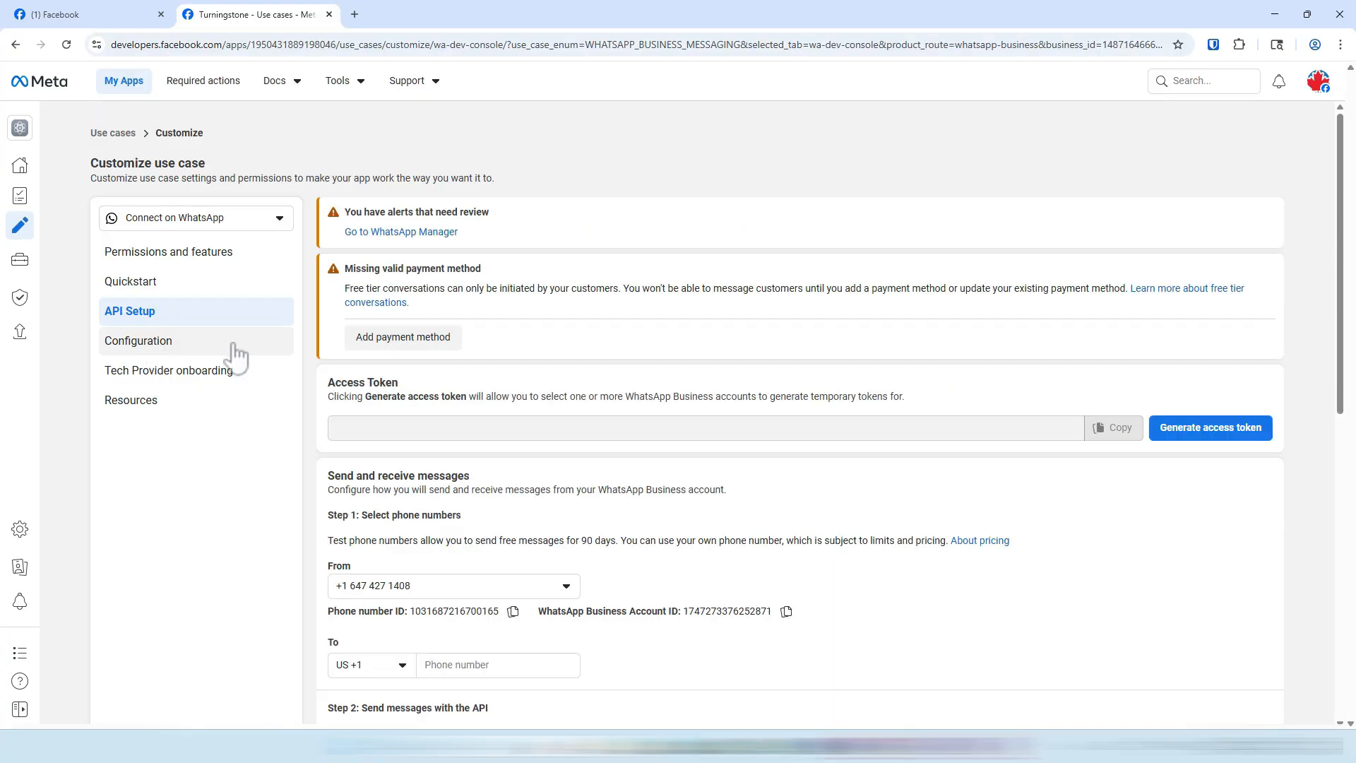
Check the From phone number list without changing it, then go to the WhatsApp Configuration page
scroll(295, 301, down, 4)
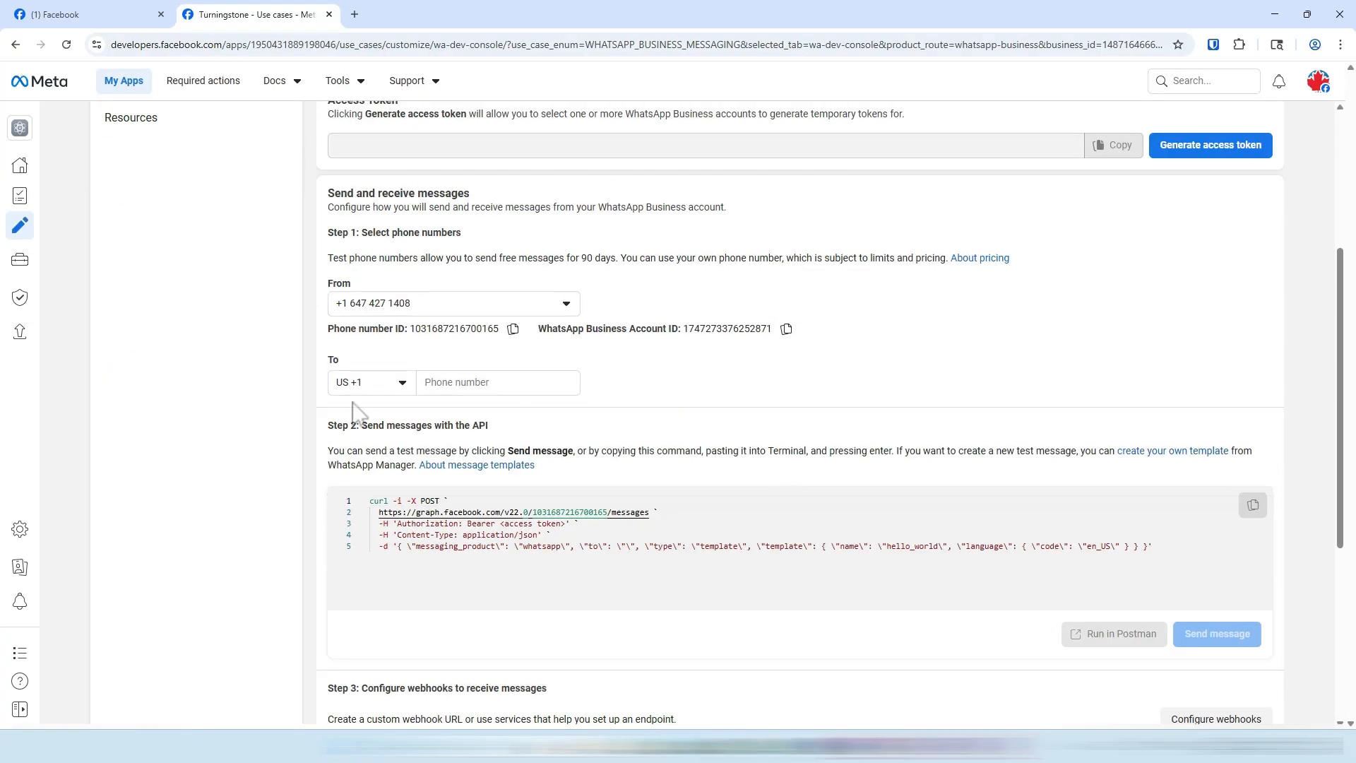
click(426, 303)
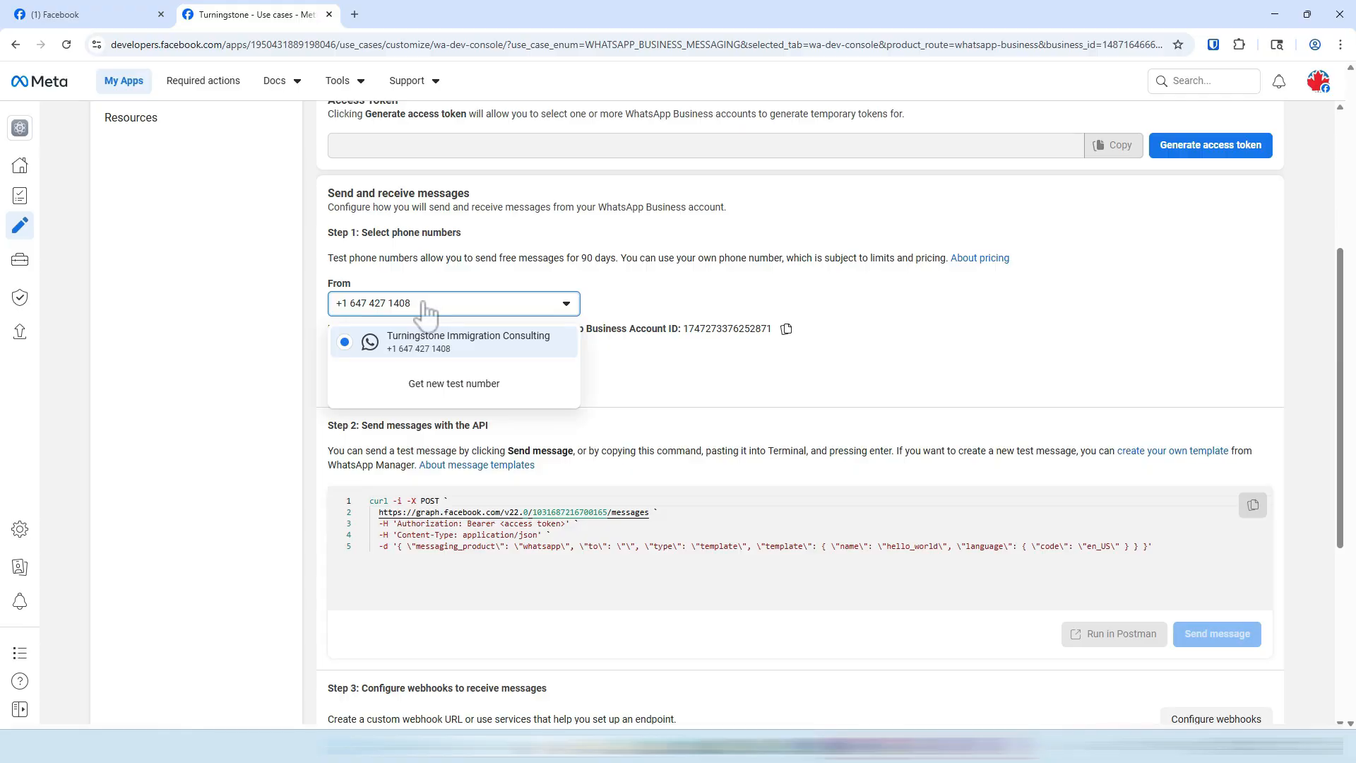
click(426, 304)
scroll(781, 484, down, 1)
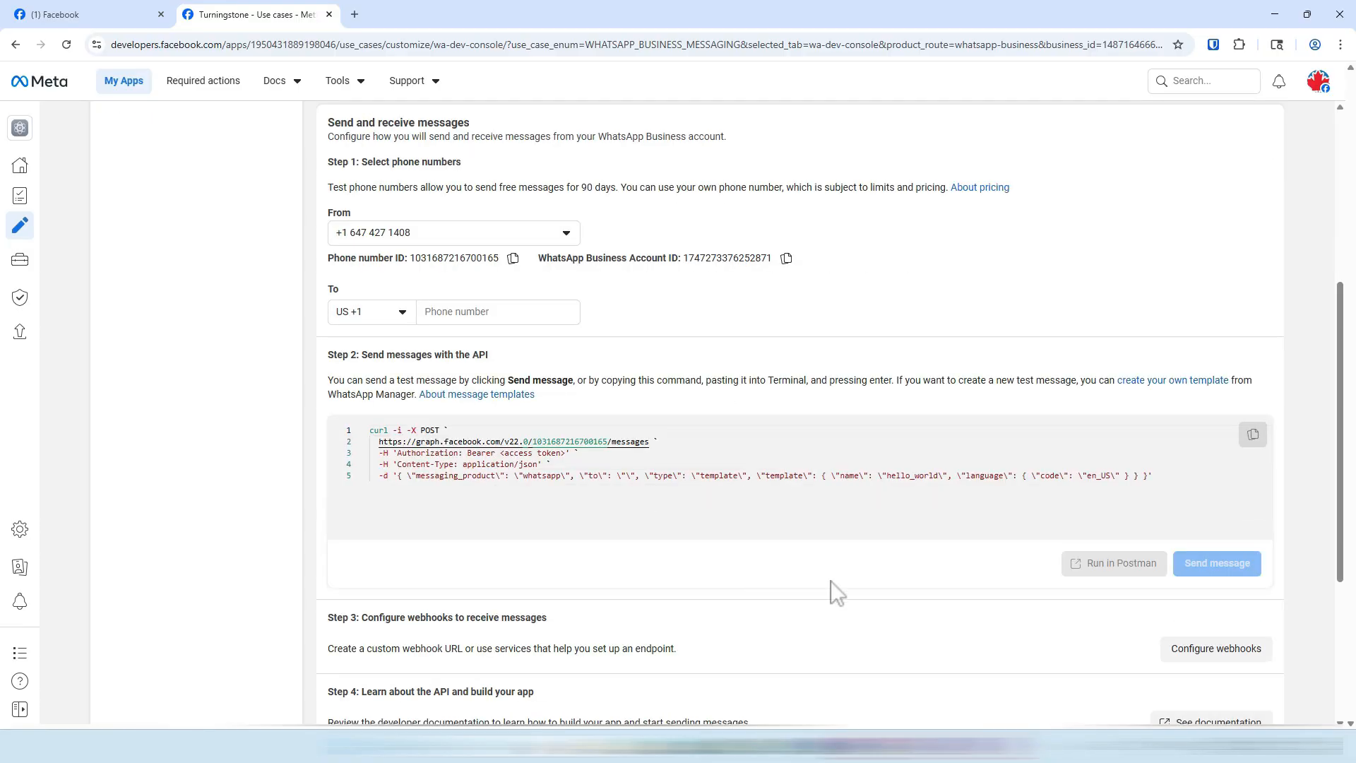
scroll(830, 581, down, 4)
scroll(675, 505, up, 4)
click(459, 238)
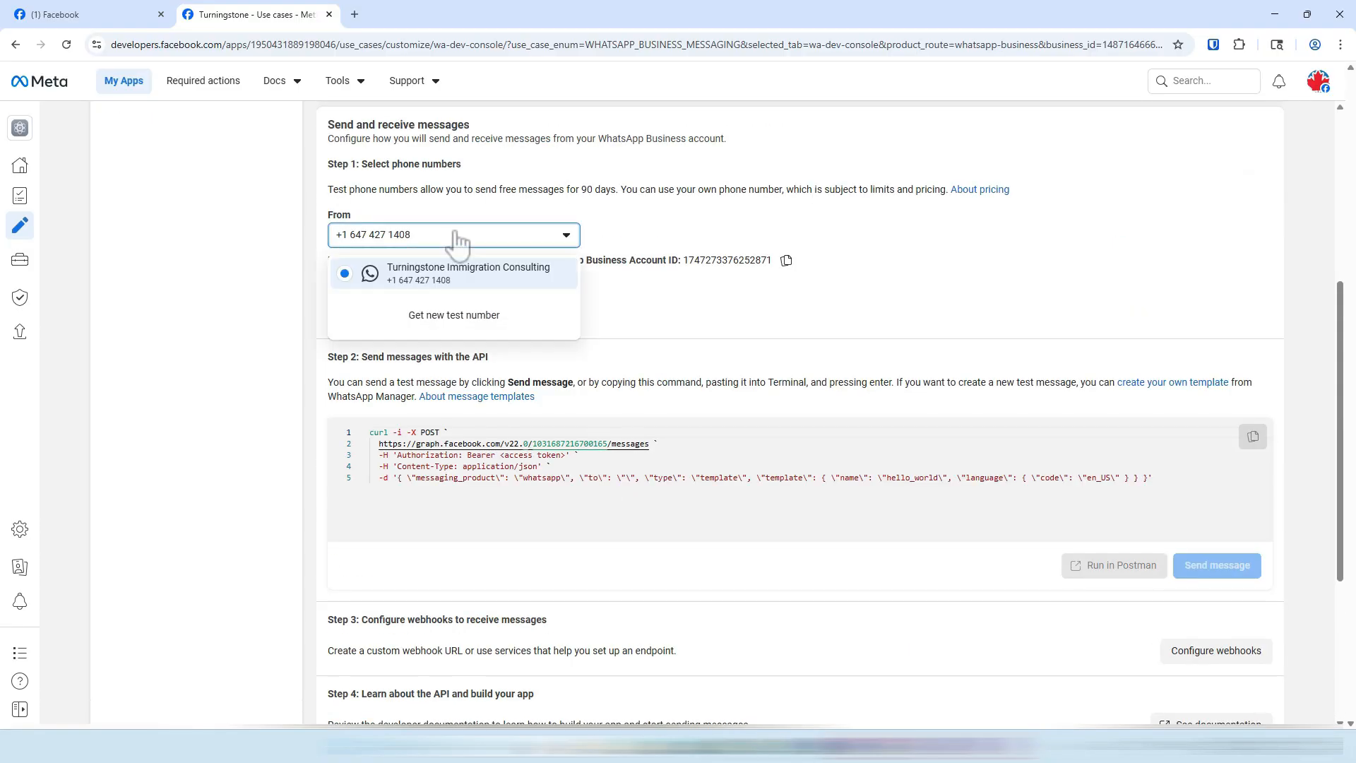
click(456, 238)
scroll(766, 385, down, 4)
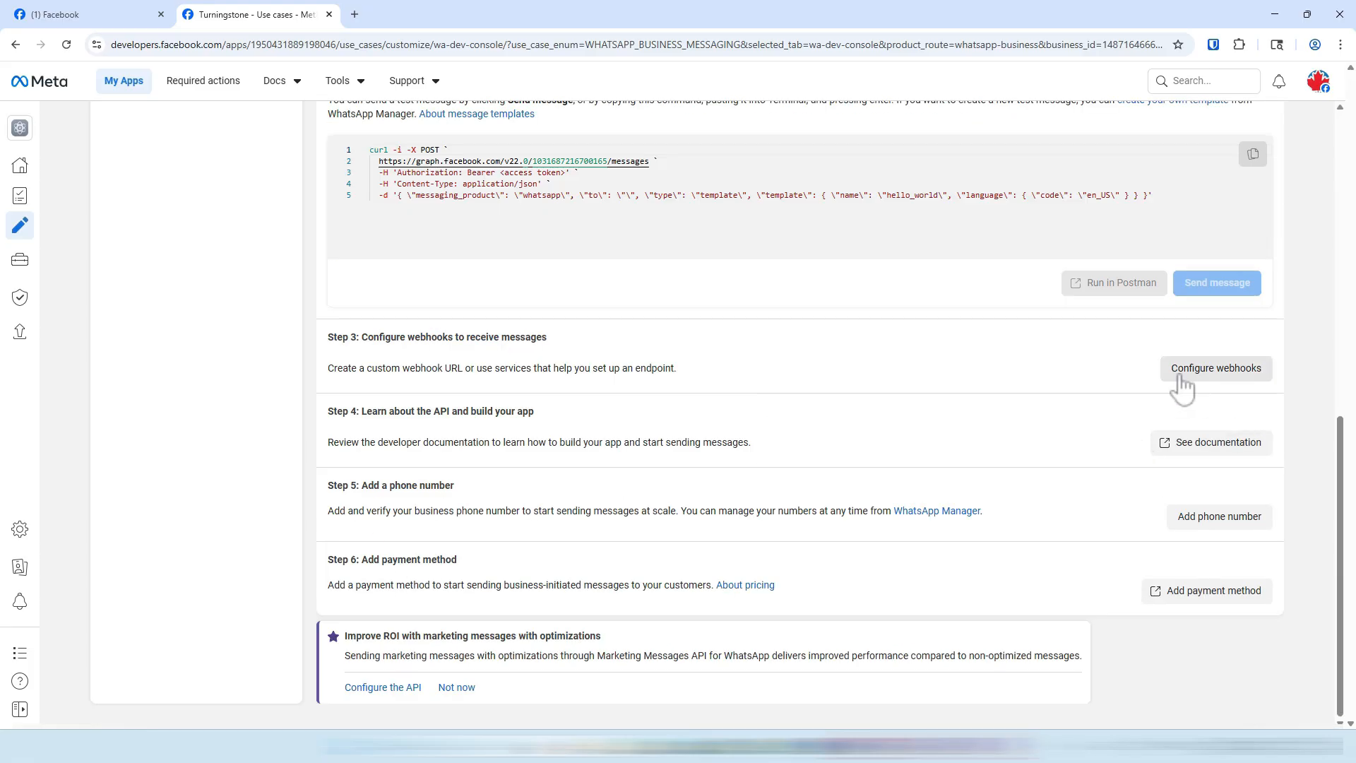
scroll(696, 488, up, 4)
scroll(678, 181, up, 5)
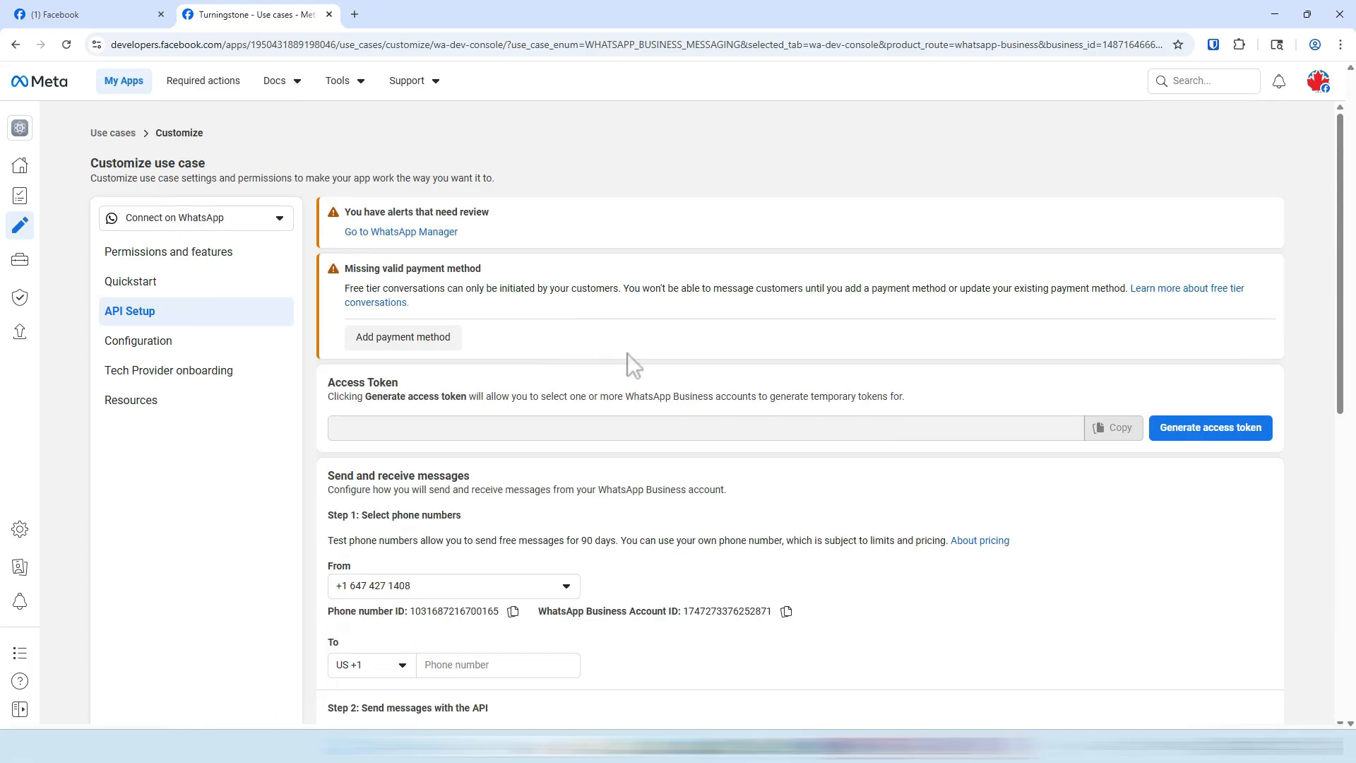
click(162, 341)
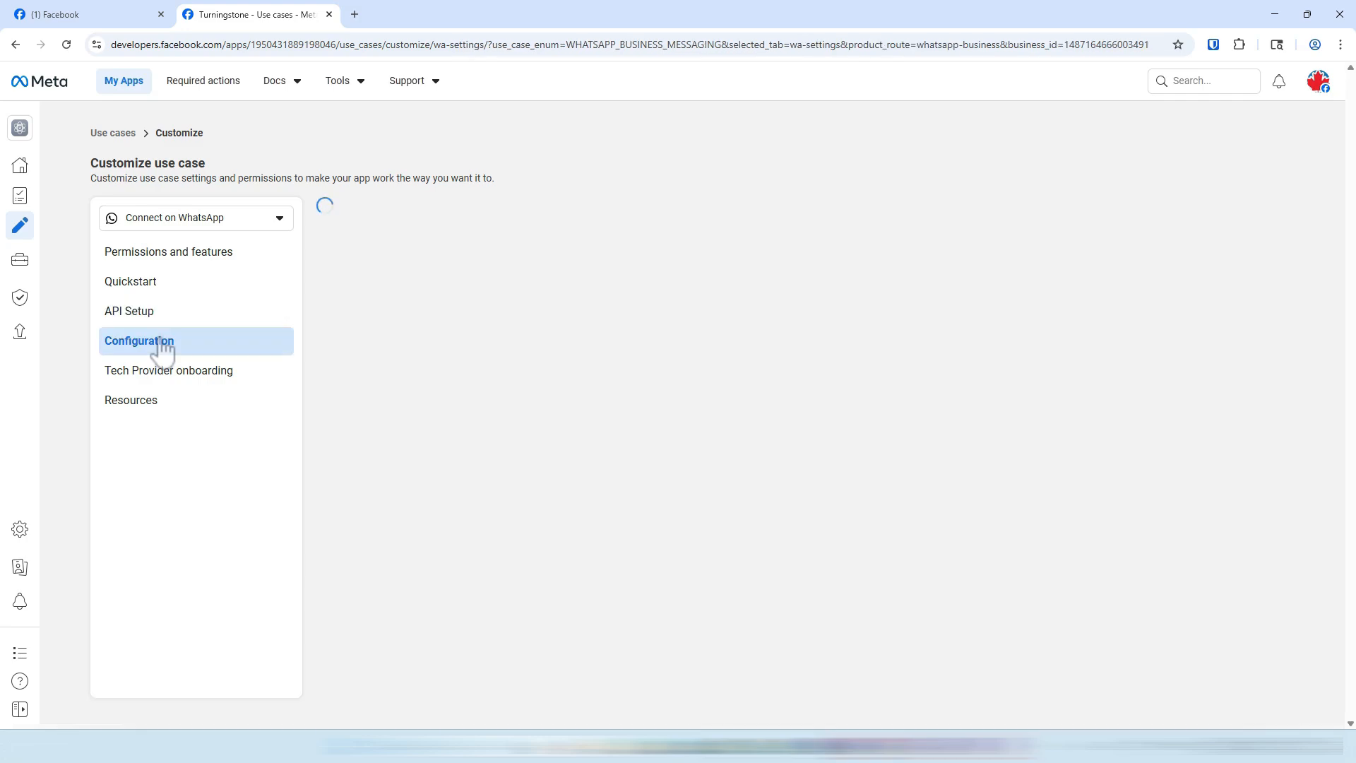
Show the WhatsApp use case's permissions list, with business_management and whatsapp_business_management Ready for testing
click(214, 265)
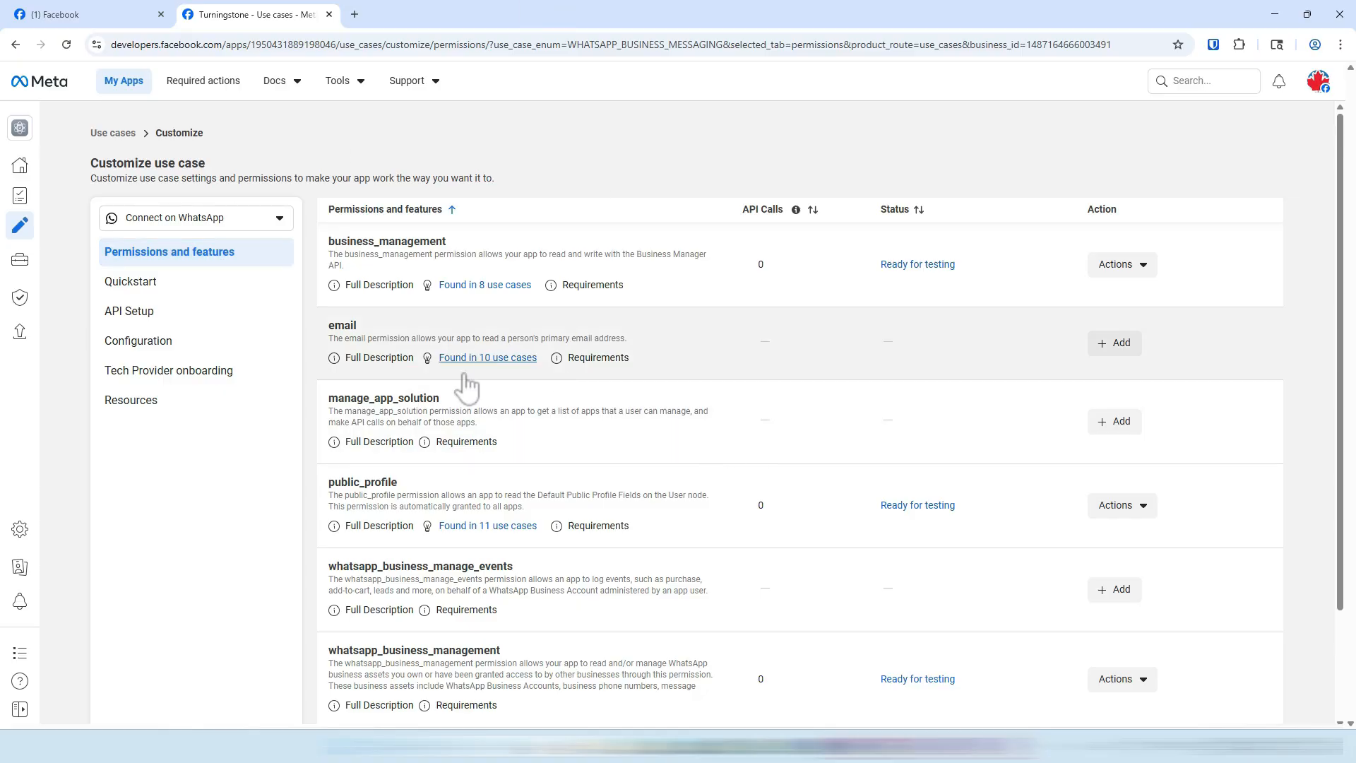
Add the email permission to the WhatsApp use case, confirming the effect on other use cases
click(1102, 346)
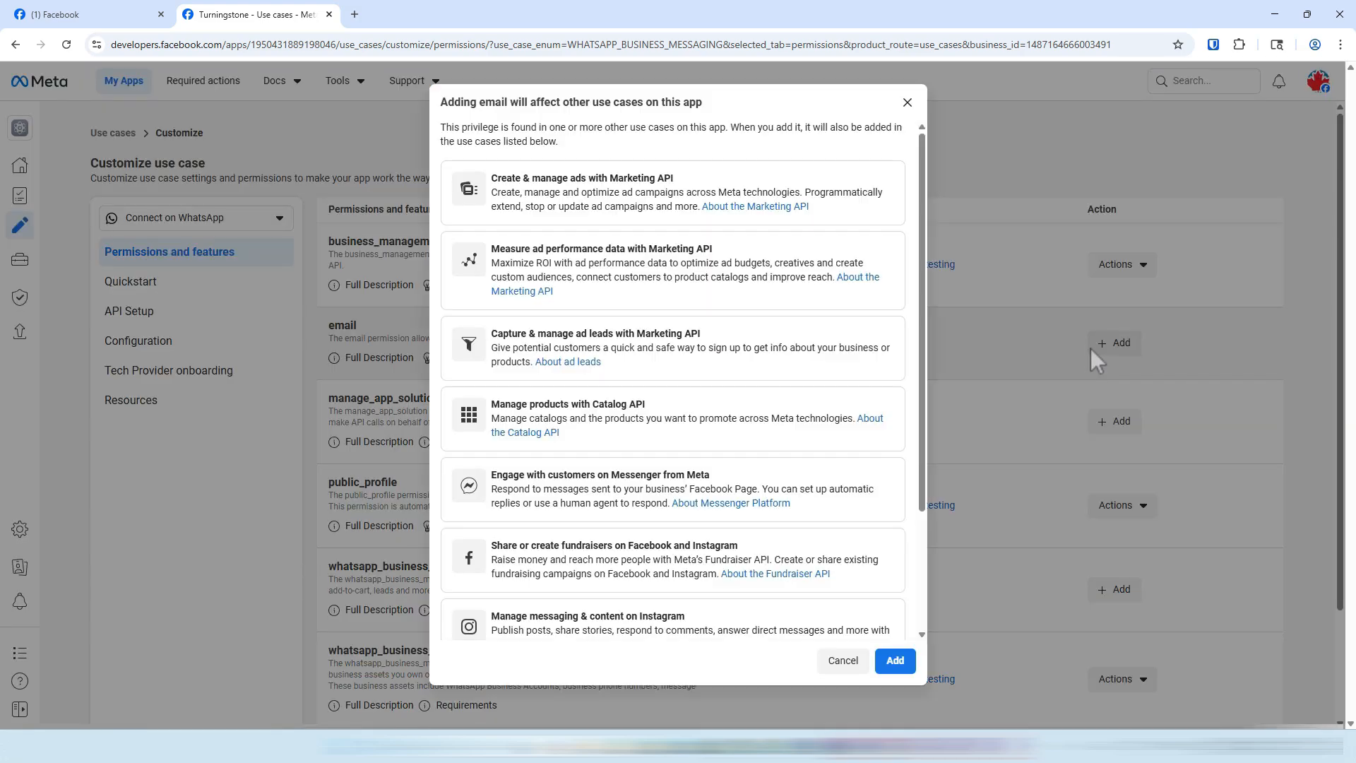
scroll(519, 318, down, 3)
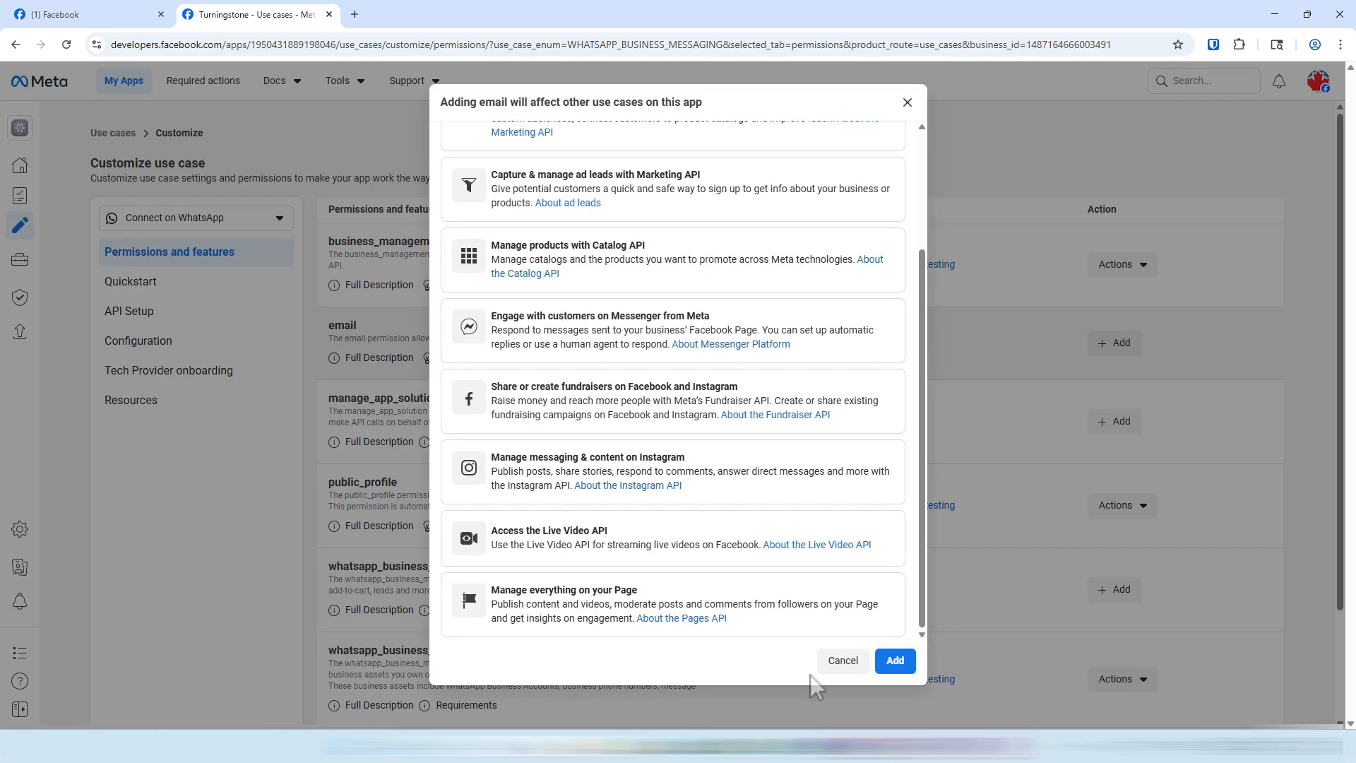
click(895, 661)
scroll(529, 447, down, 2)
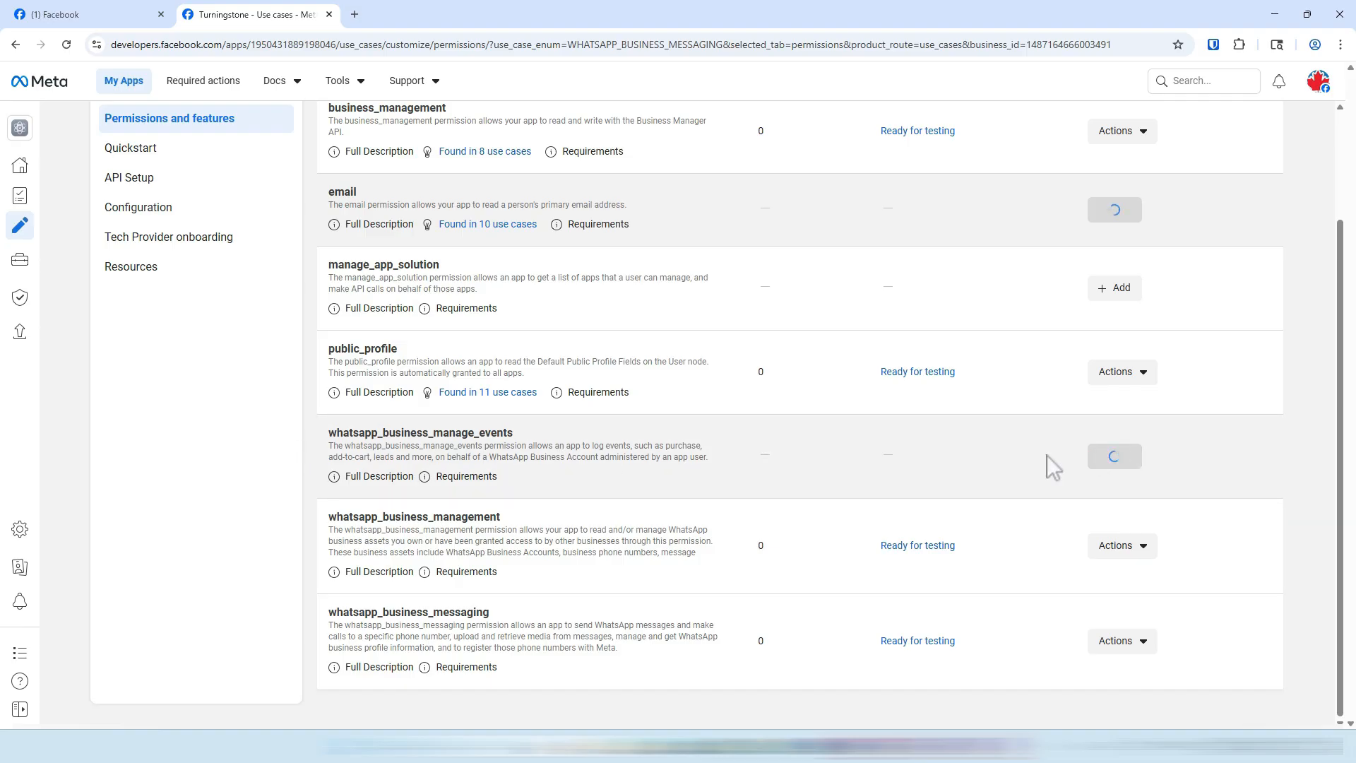
Check the Actions menus of whatsapp_business_management and public_profile, then go to Configuration
click(1134, 553)
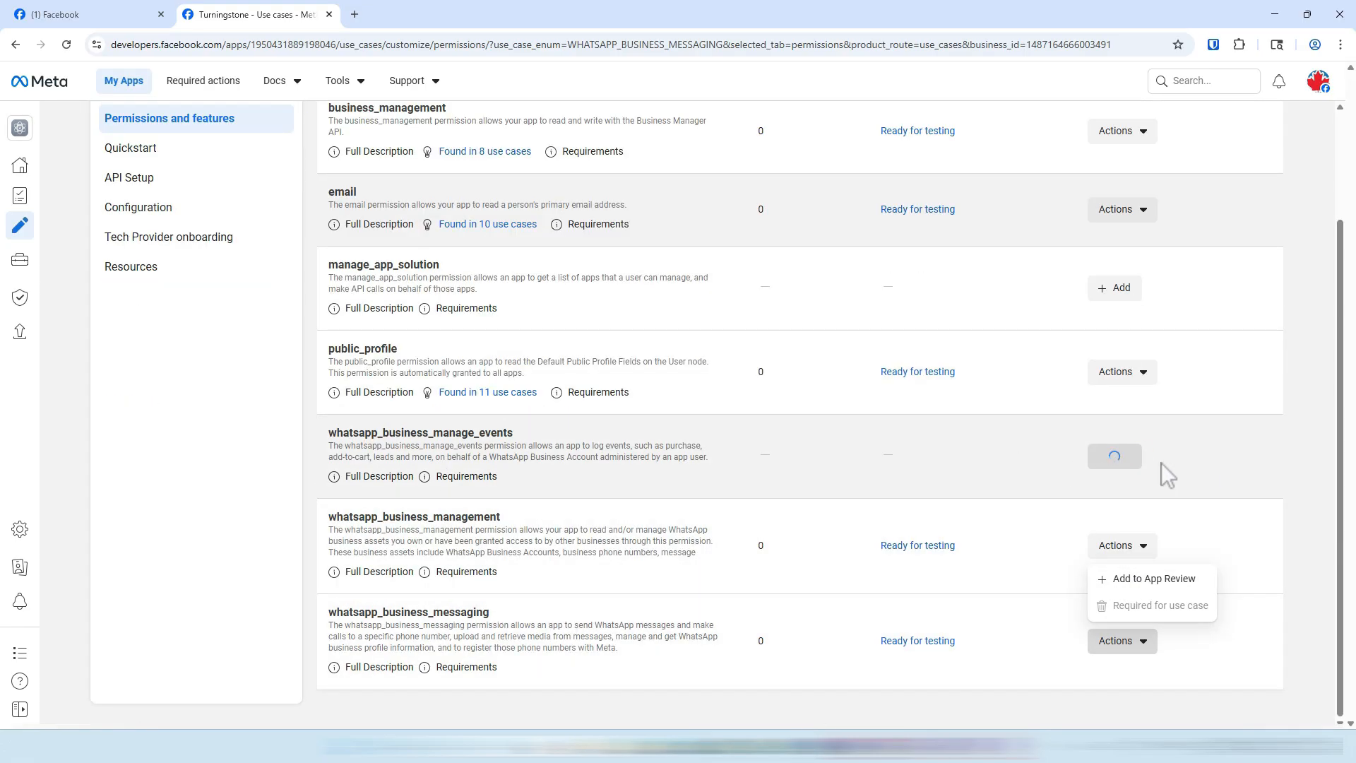
click(1124, 374)
click(1225, 368)
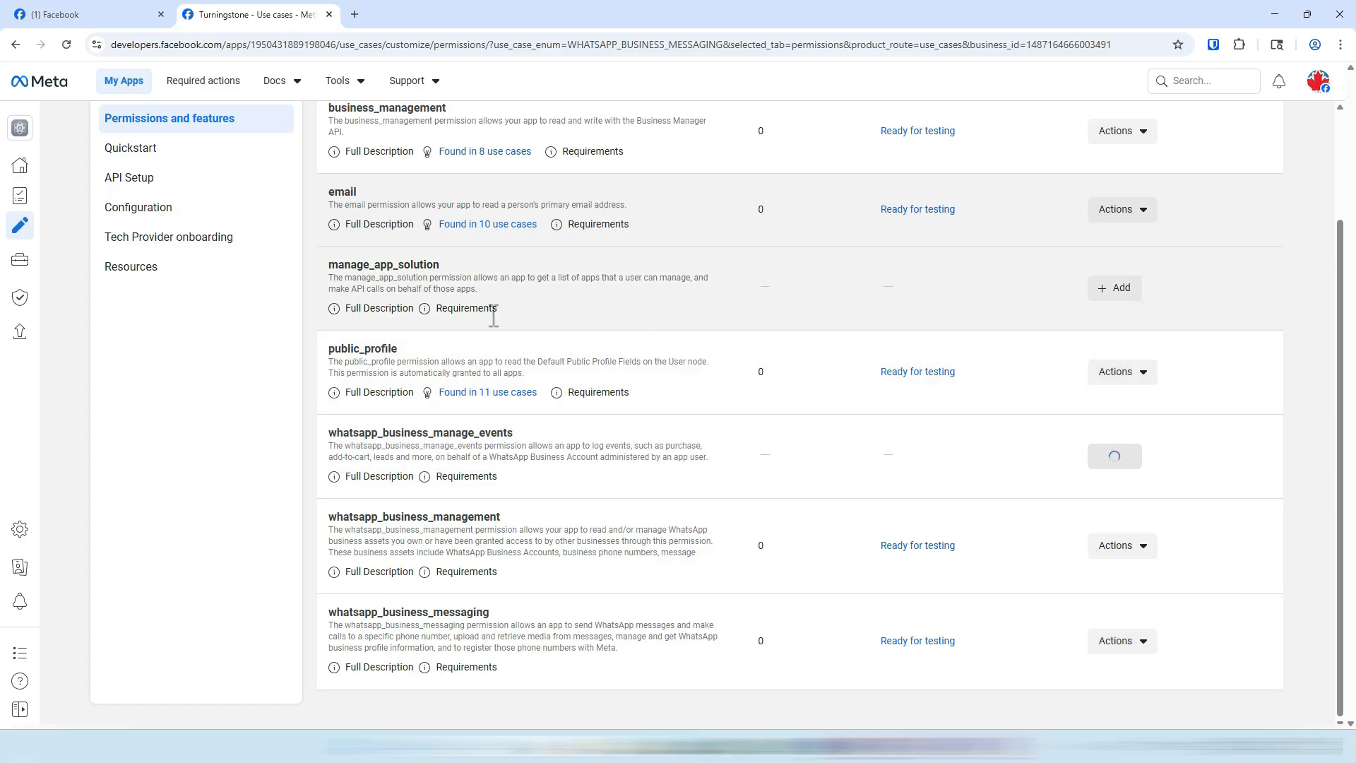
scroll(1023, 533, up, 2)
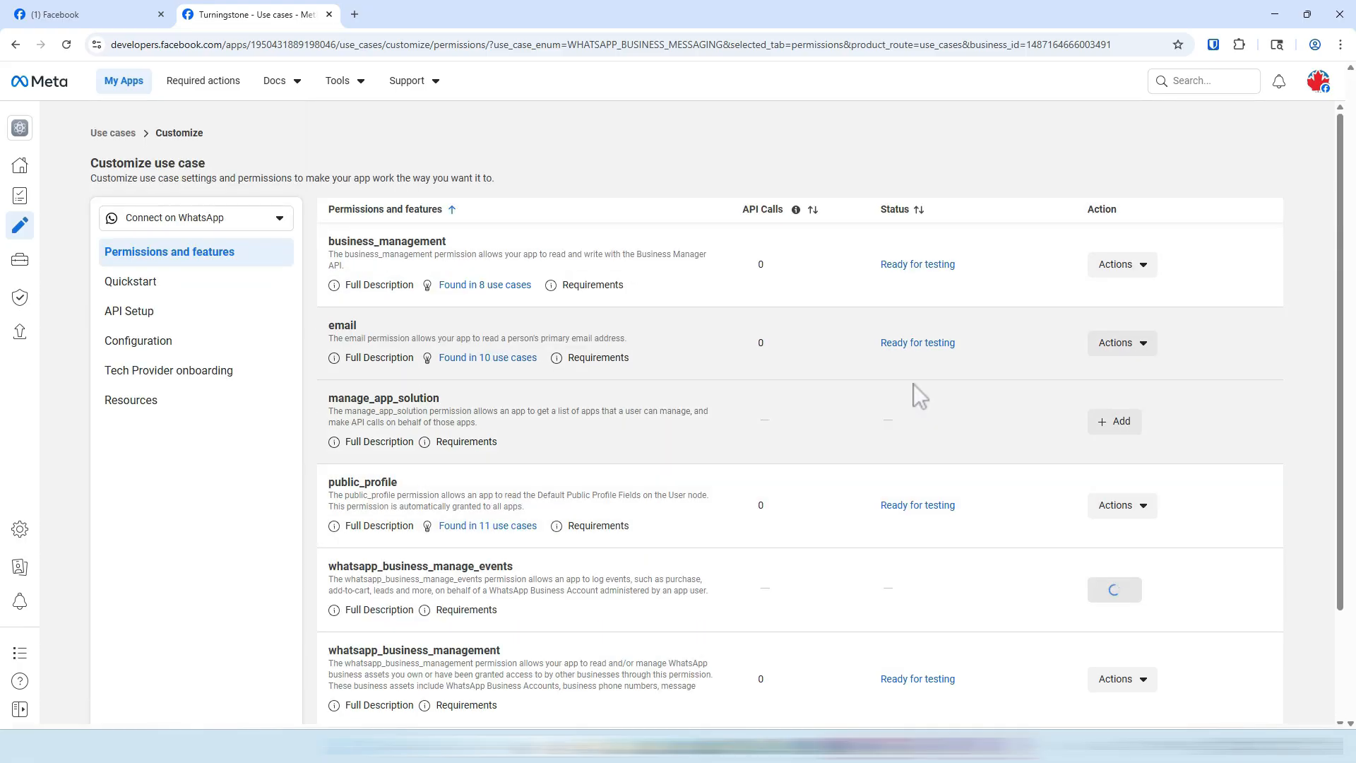
scroll(469, 276, down, 2)
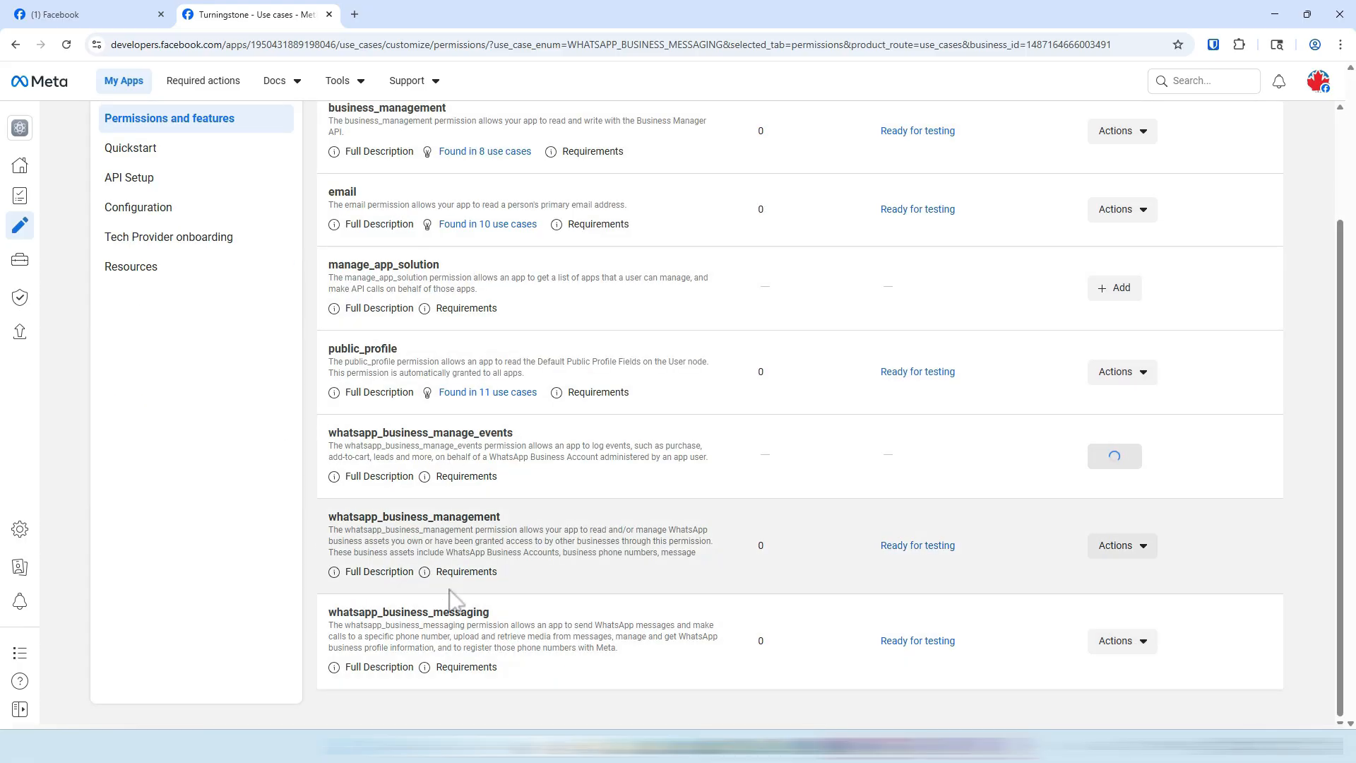
double_click(428, 609)
click(597, 623)
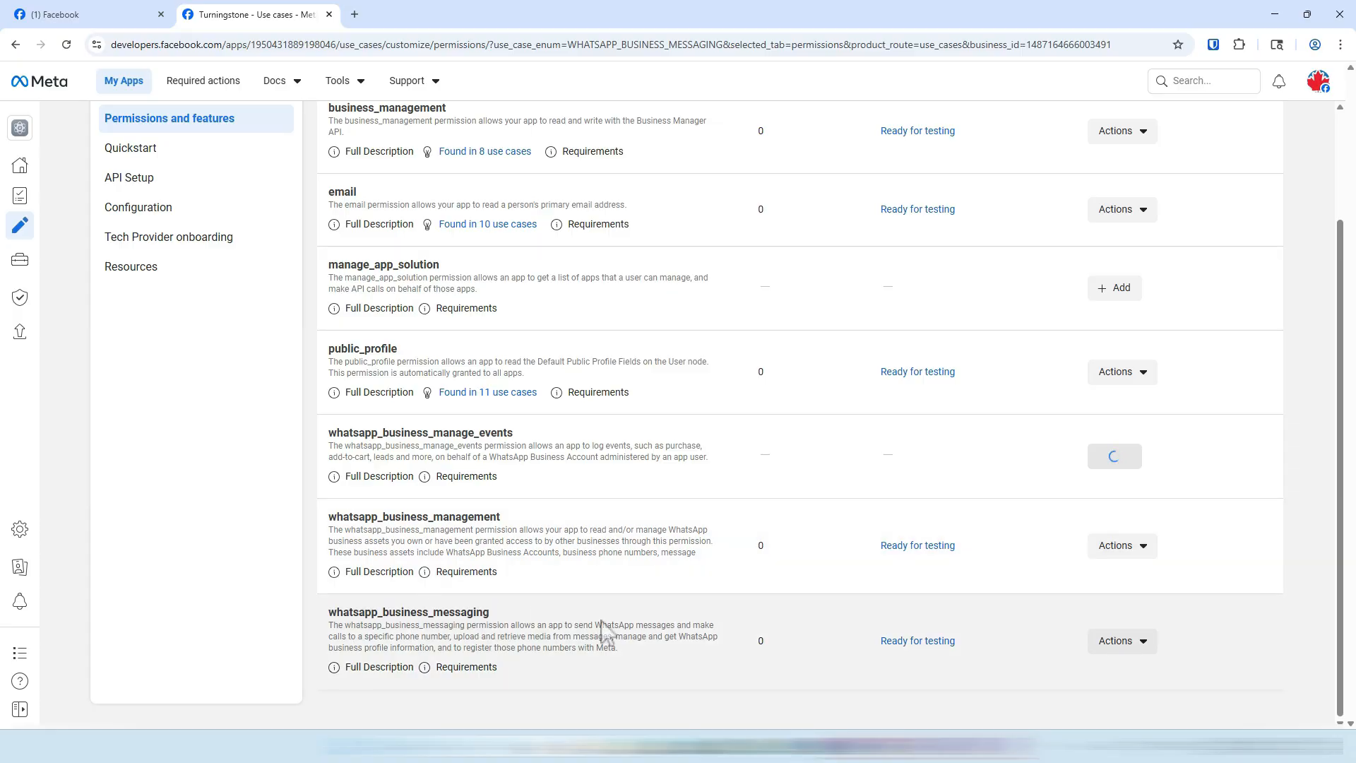
scroll(608, 617, up, 2)
scroll(636, 283, down, 2)
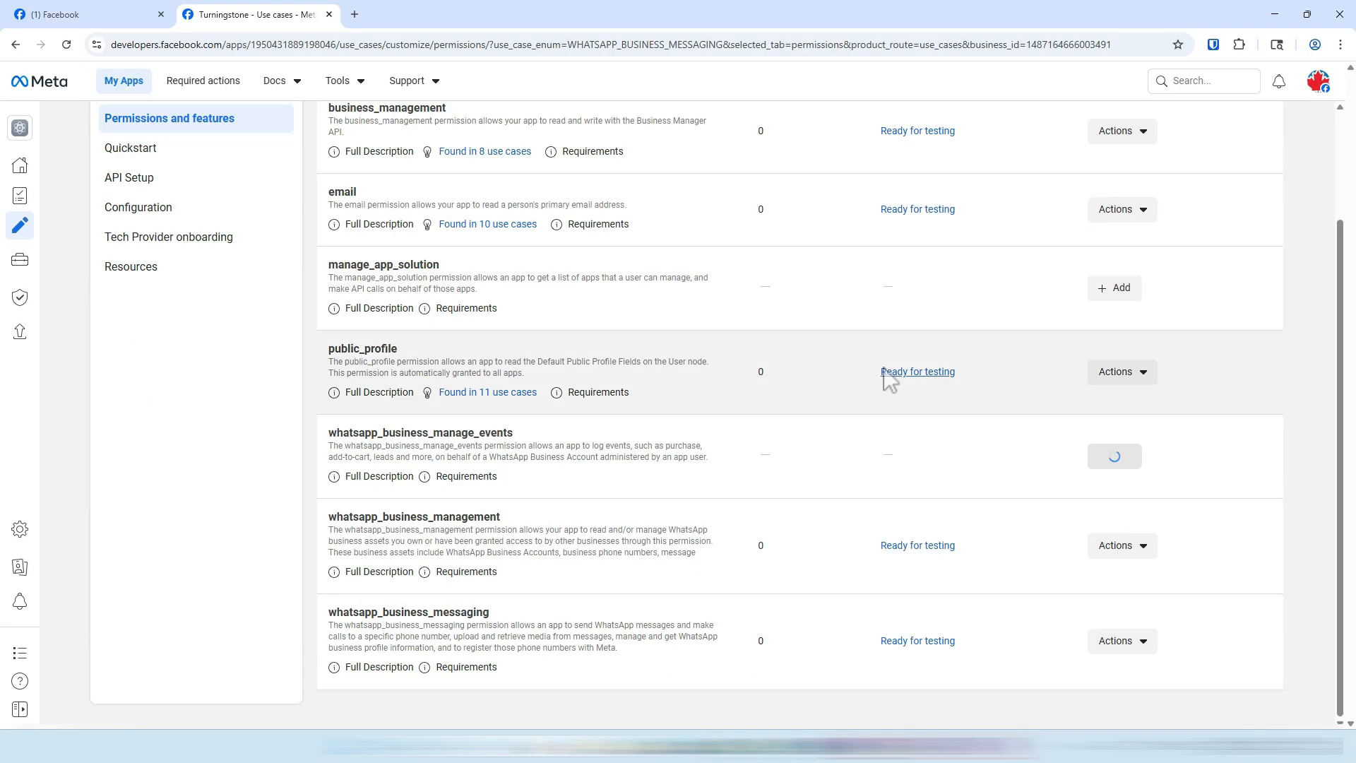
scroll(580, 424, up, 2)
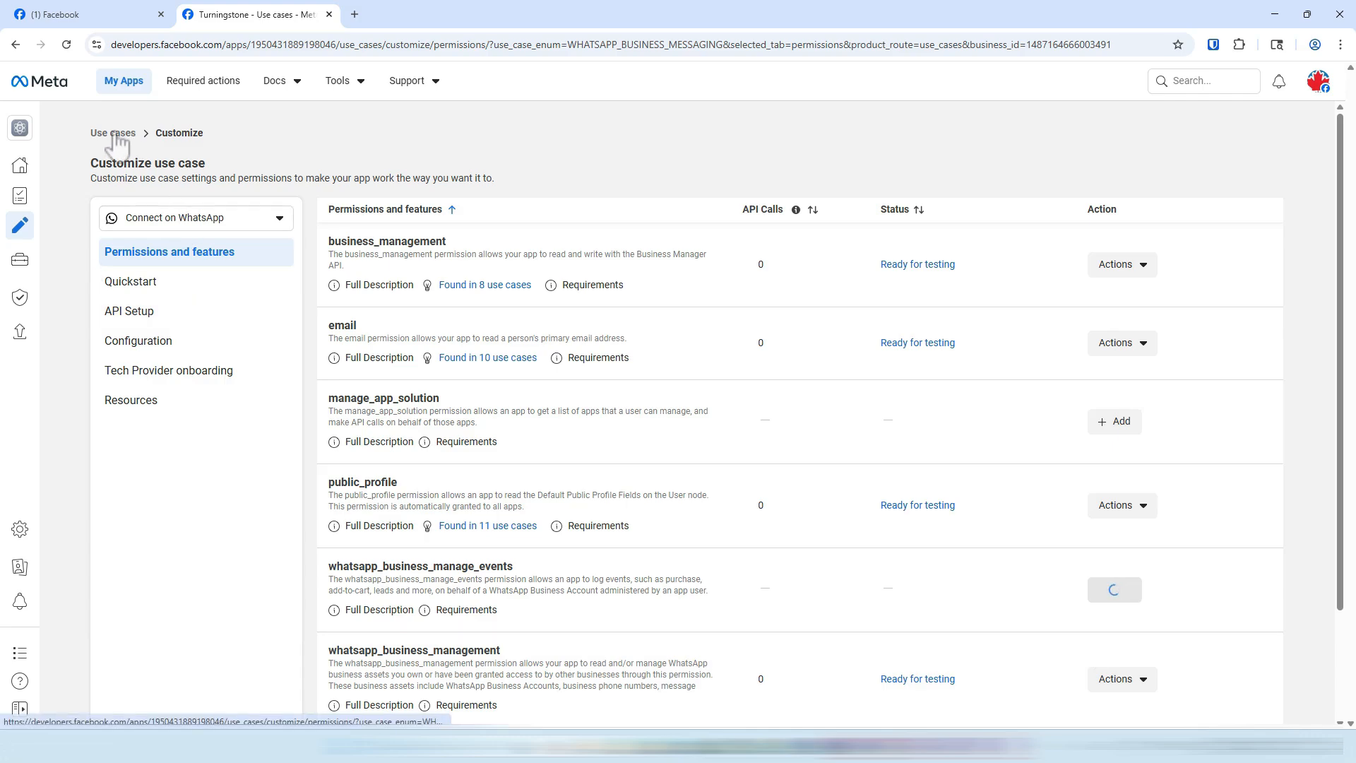
click(139, 342)
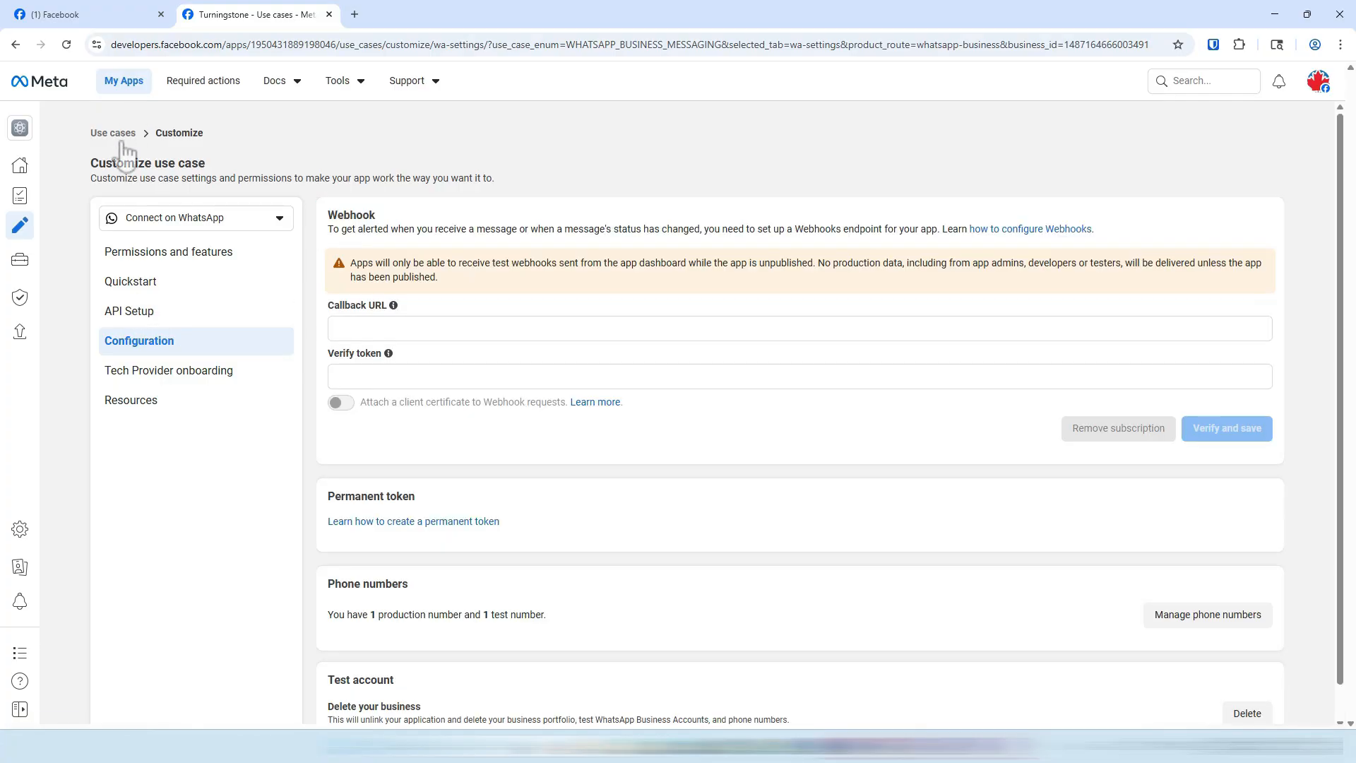
Return to the Use cases list and customise 'Manage messaging & content on Instagram'
click(111, 134)
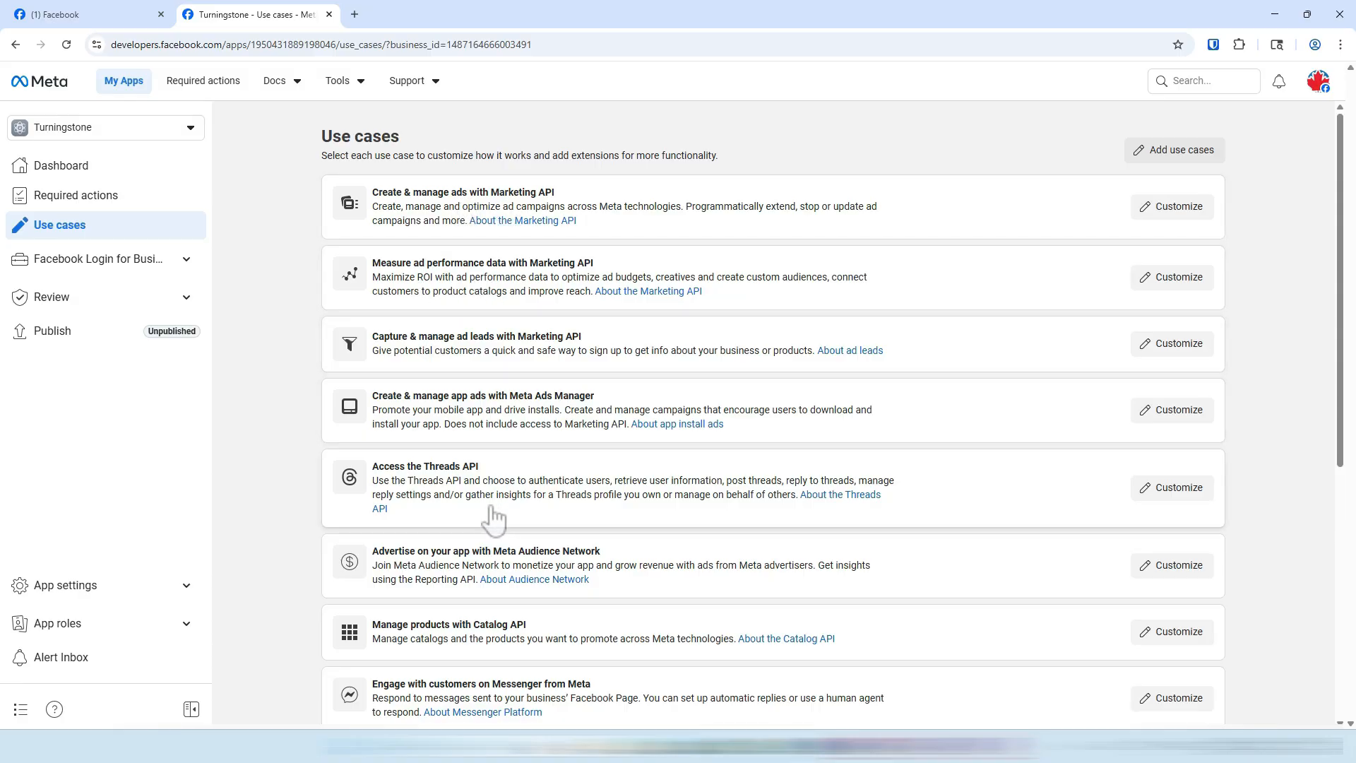
scroll(486, 516, down, 2)
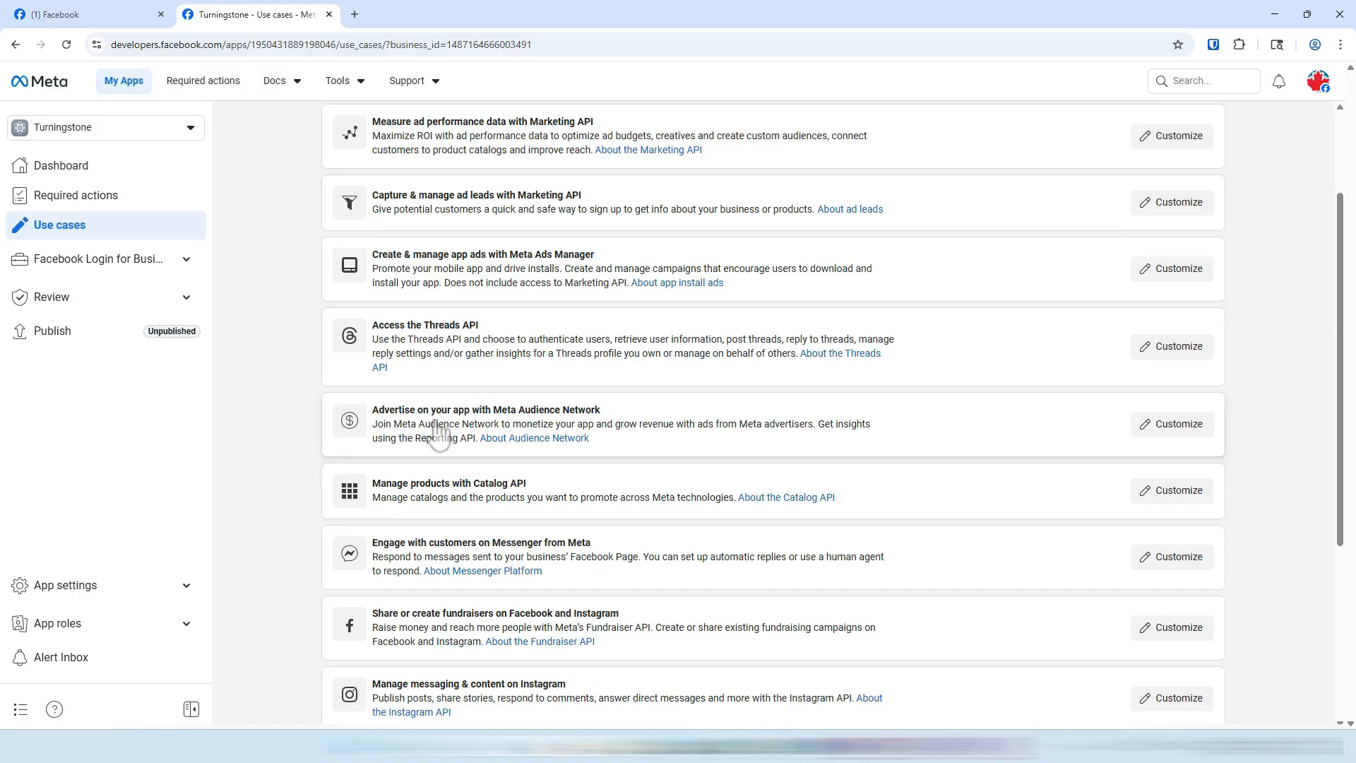
scroll(512, 518, down, 1)
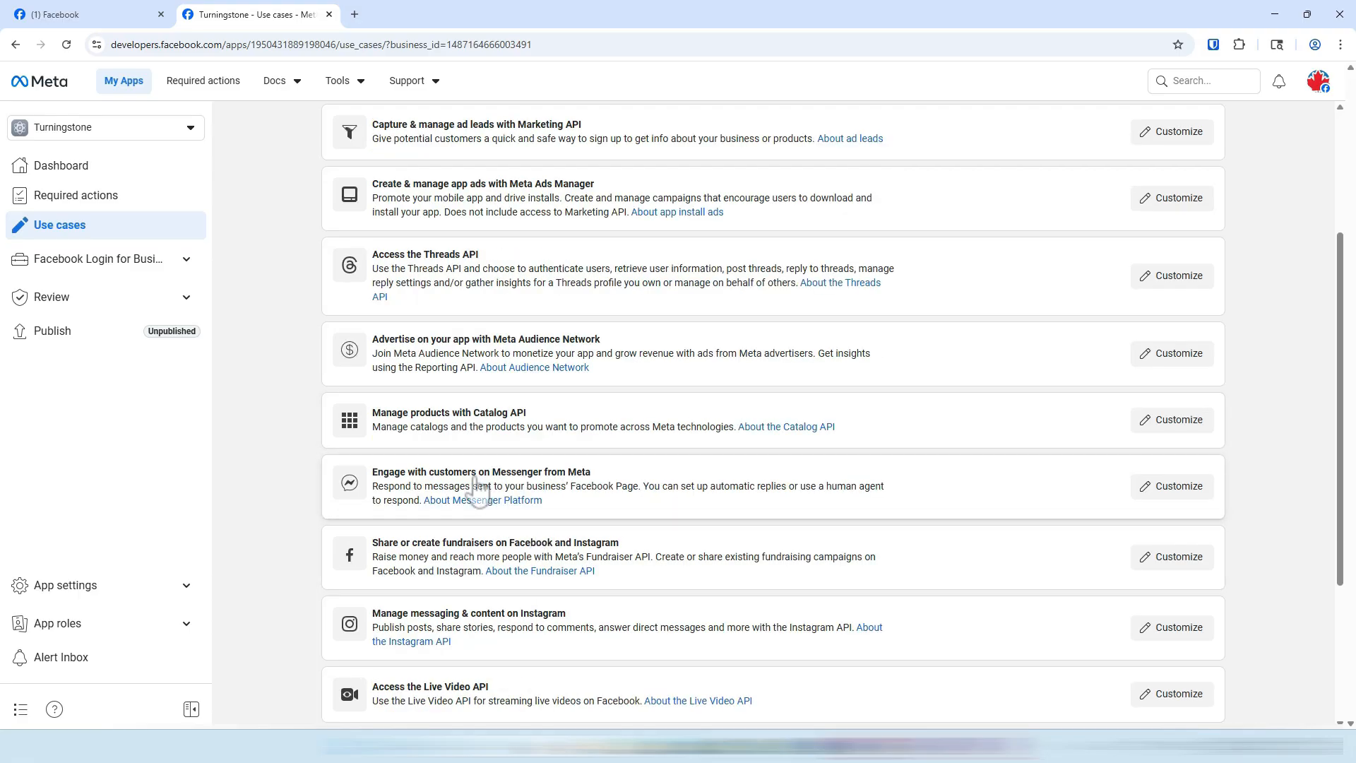
scroll(543, 572, down, 1)
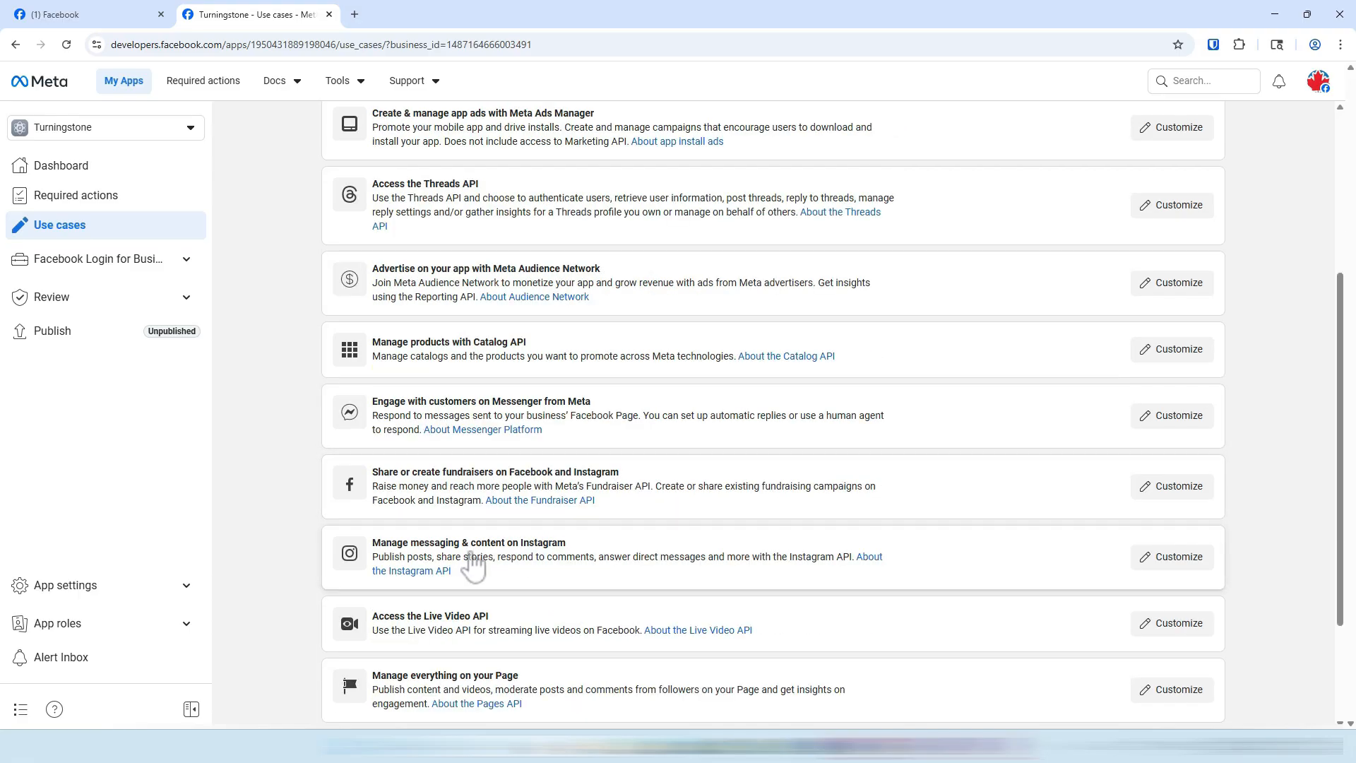
click(1158, 559)
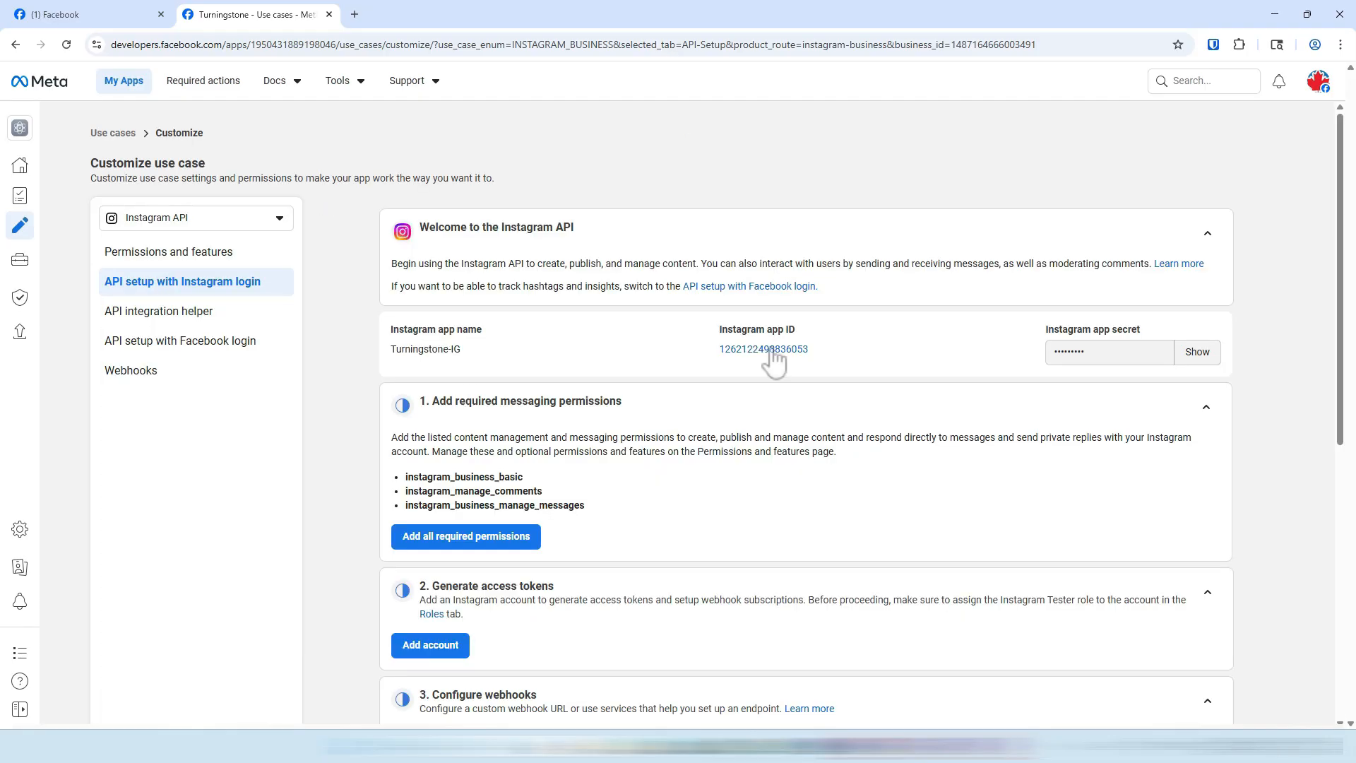
Add all required Instagram messaging permissions from the API setup page
scroll(635, 515, down, 1)
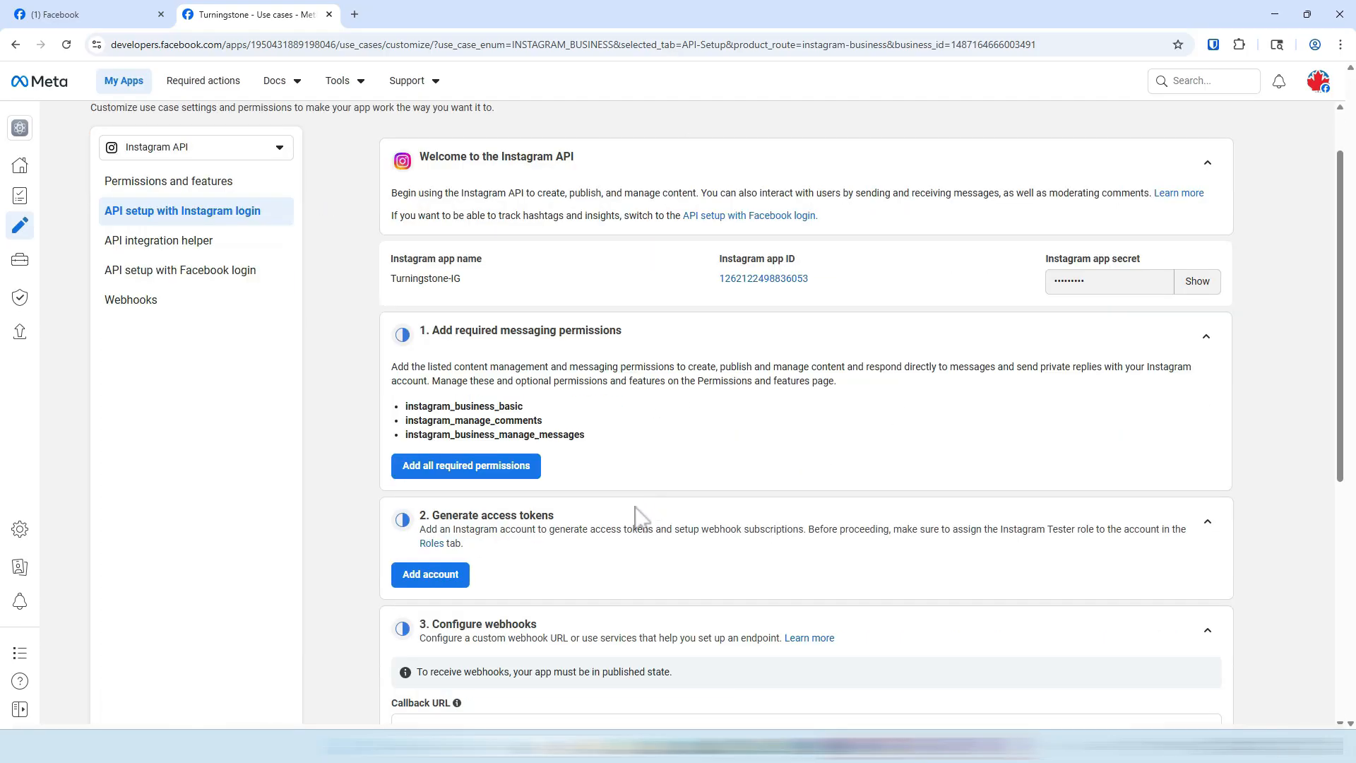
click(500, 466)
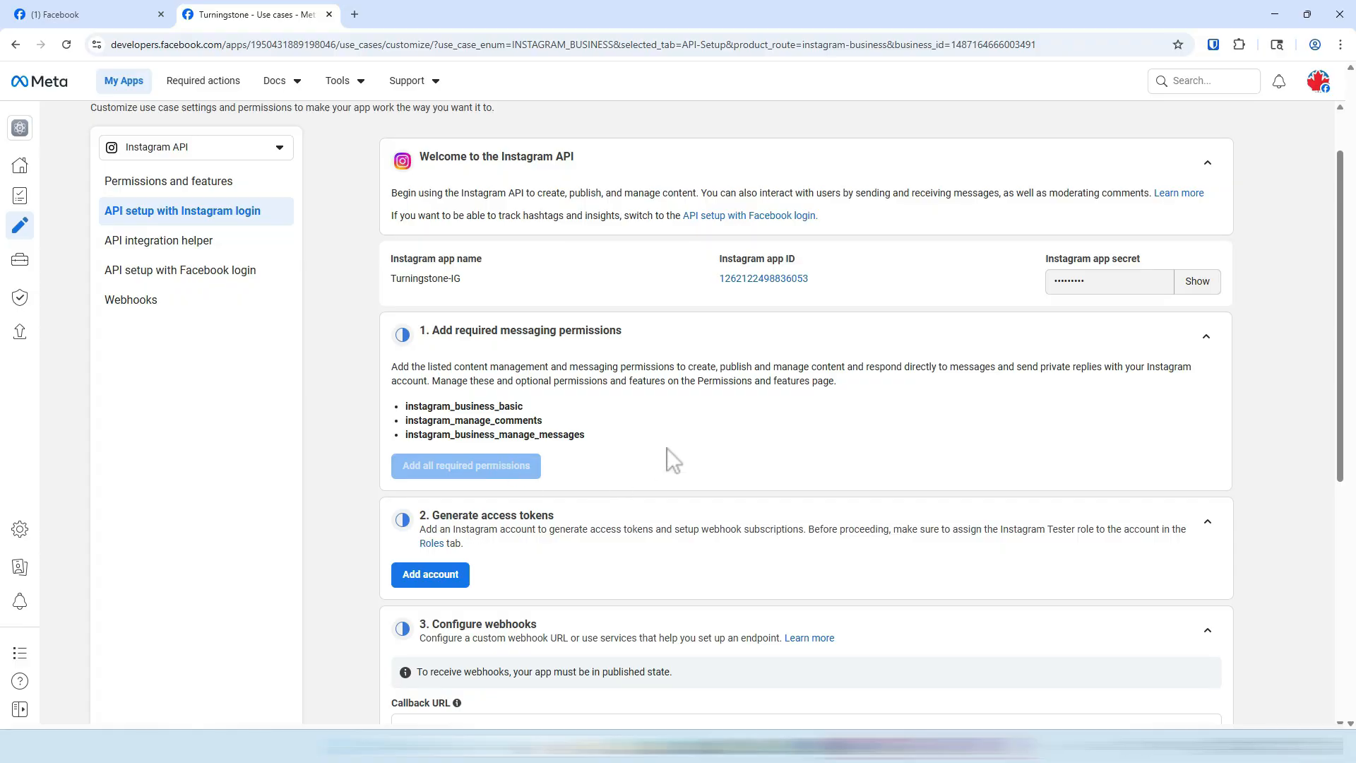
scroll(668, 452, down, 5)
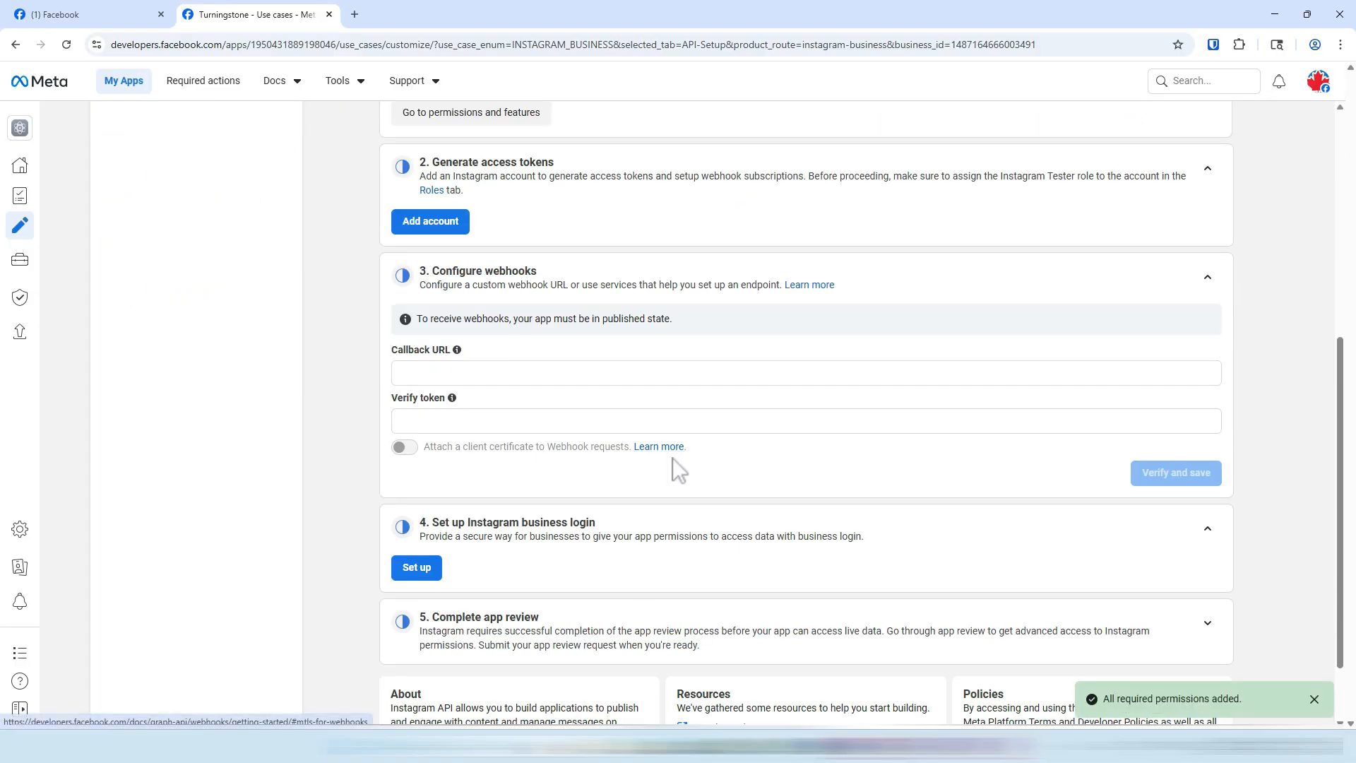
scroll(674, 458, up, 4)
scroll(574, 467, down, 3)
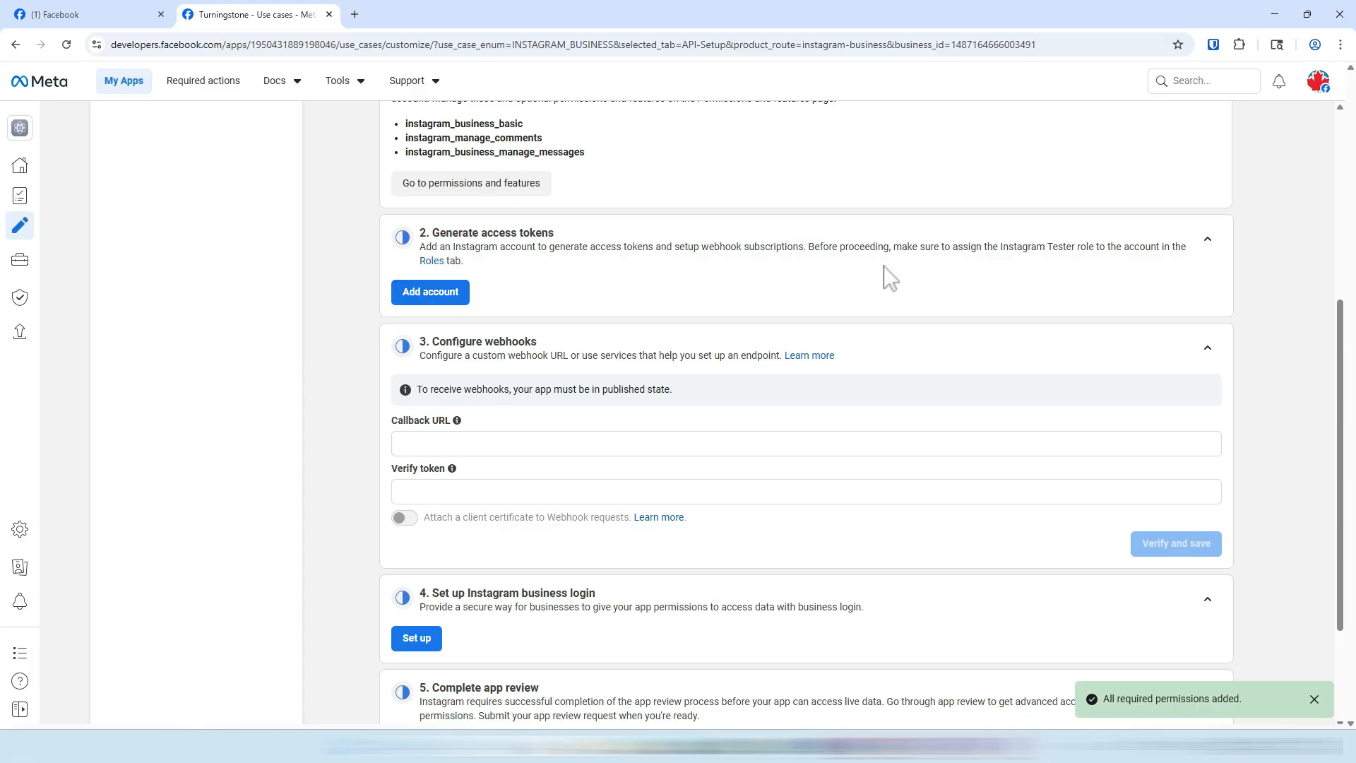
scroll(533, 528, down, 3)
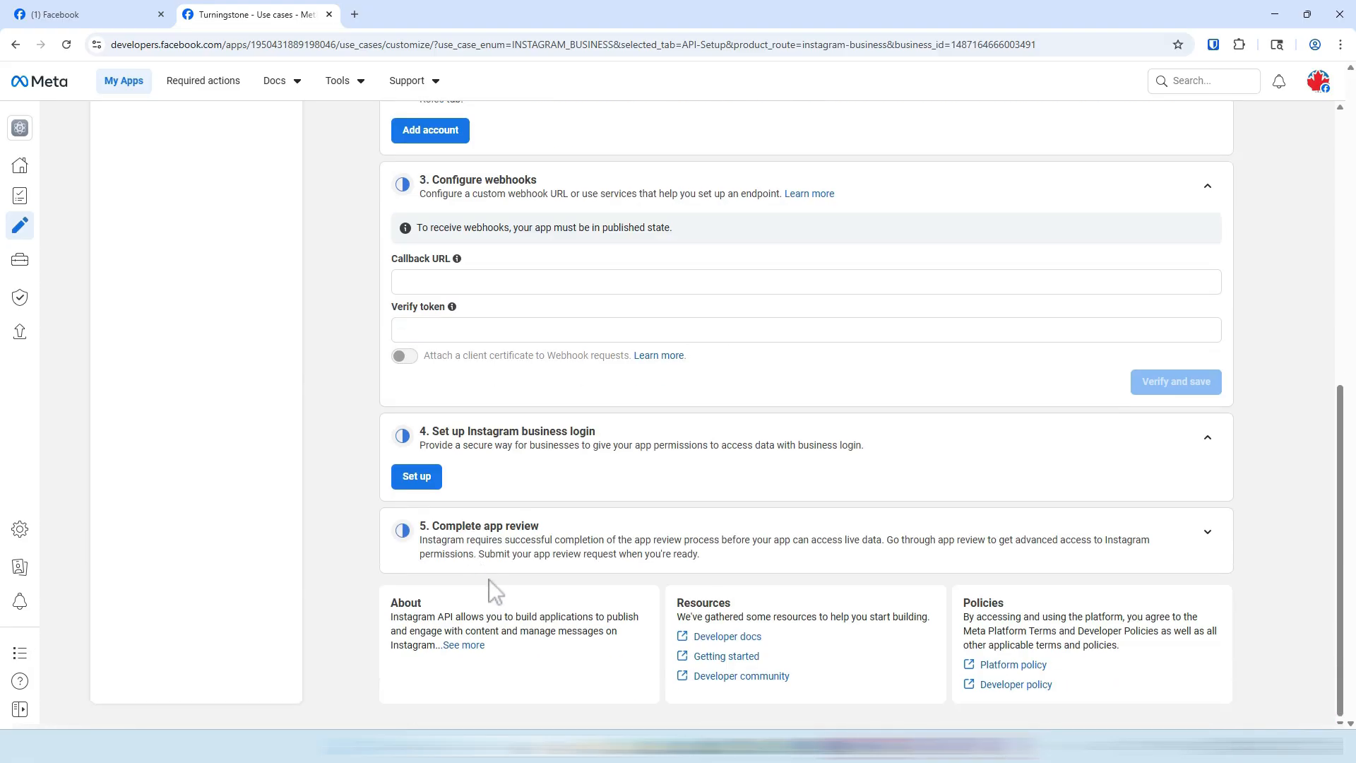
scroll(833, 622, up, 10)
Add Instagram Public Content Access and instagram_basic under Permissions and features, confirming the dialog
click(185, 310)
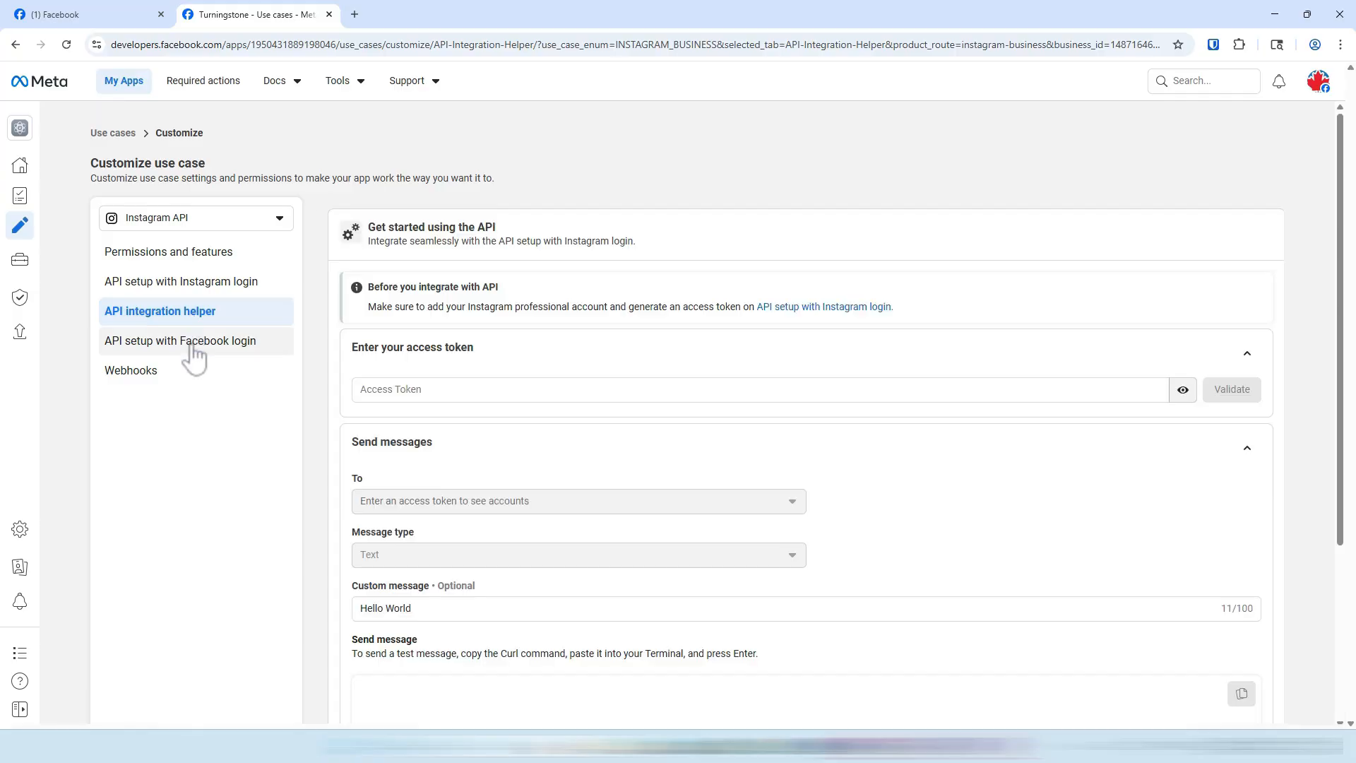
click(184, 254)
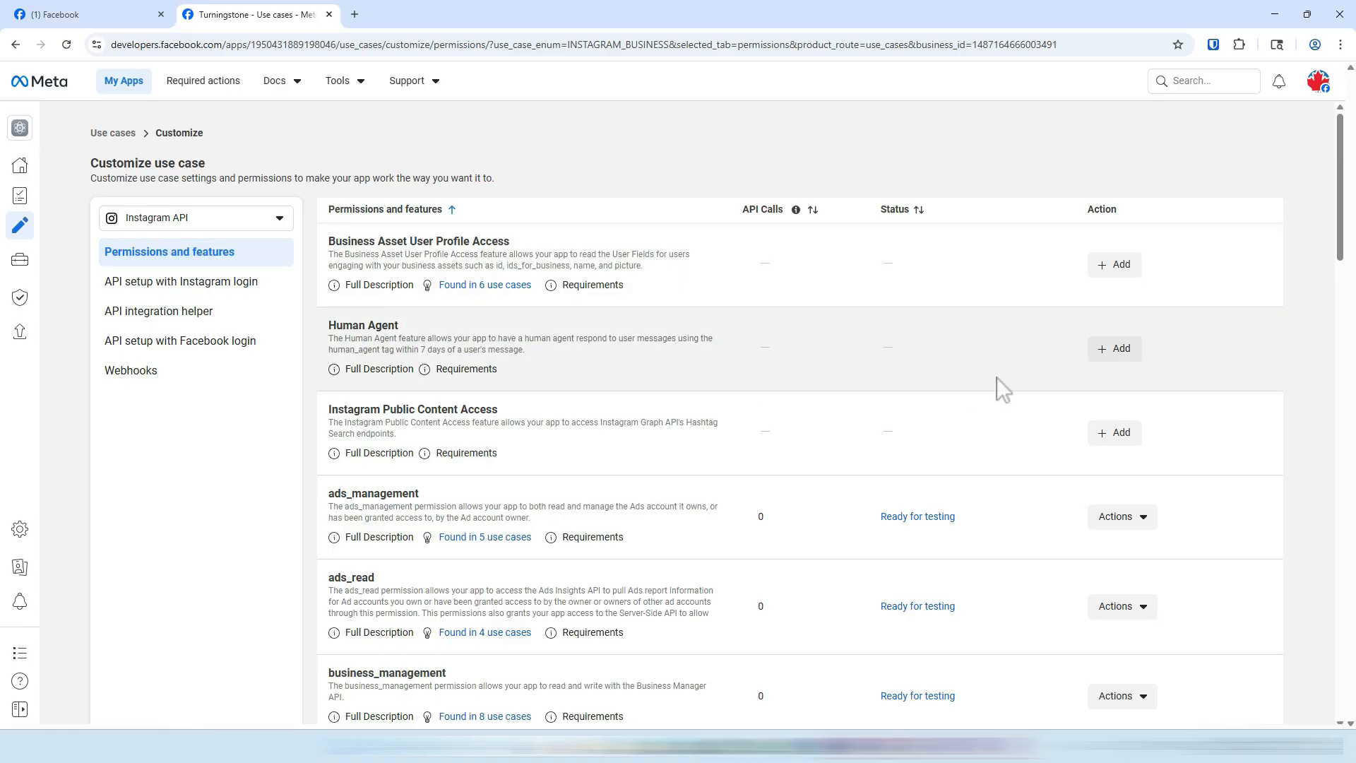
scroll(627, 452, down, 1)
click(1114, 363)
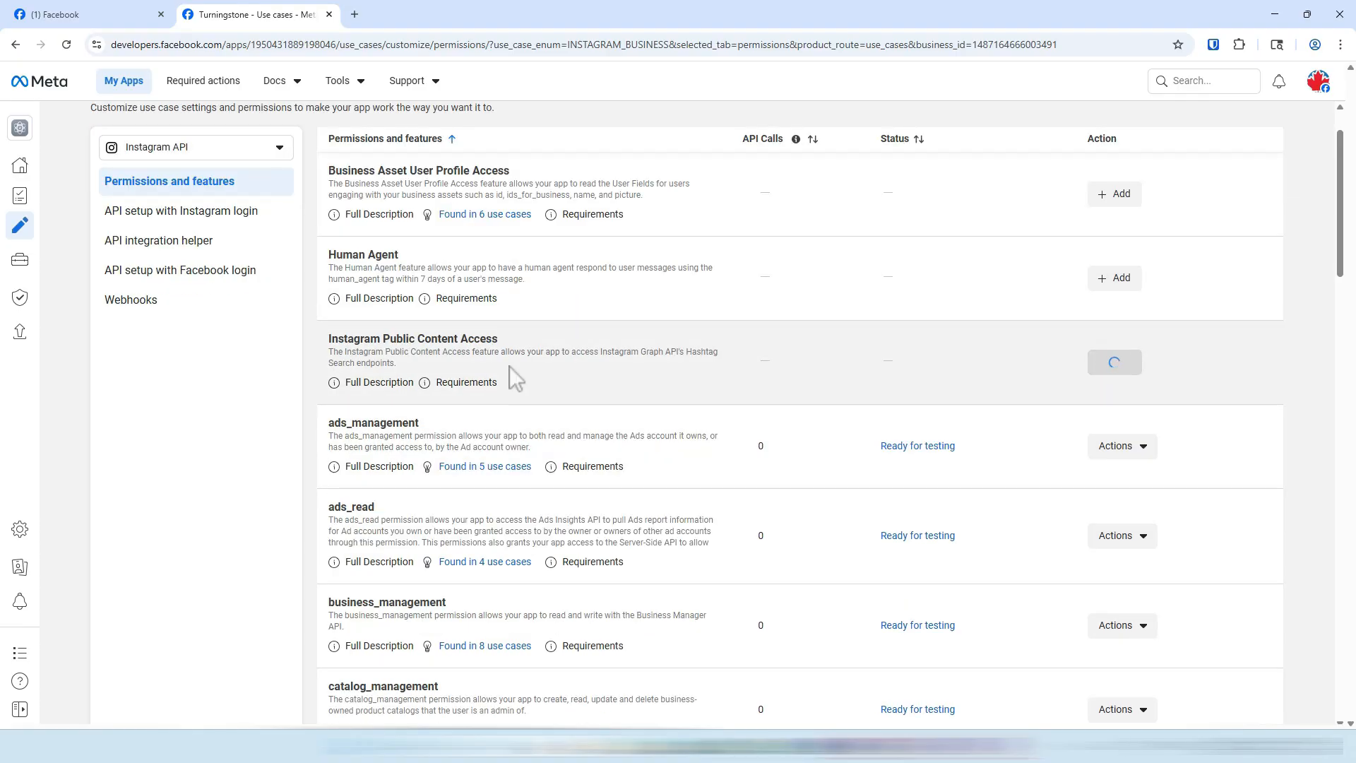
triple_click(408, 344)
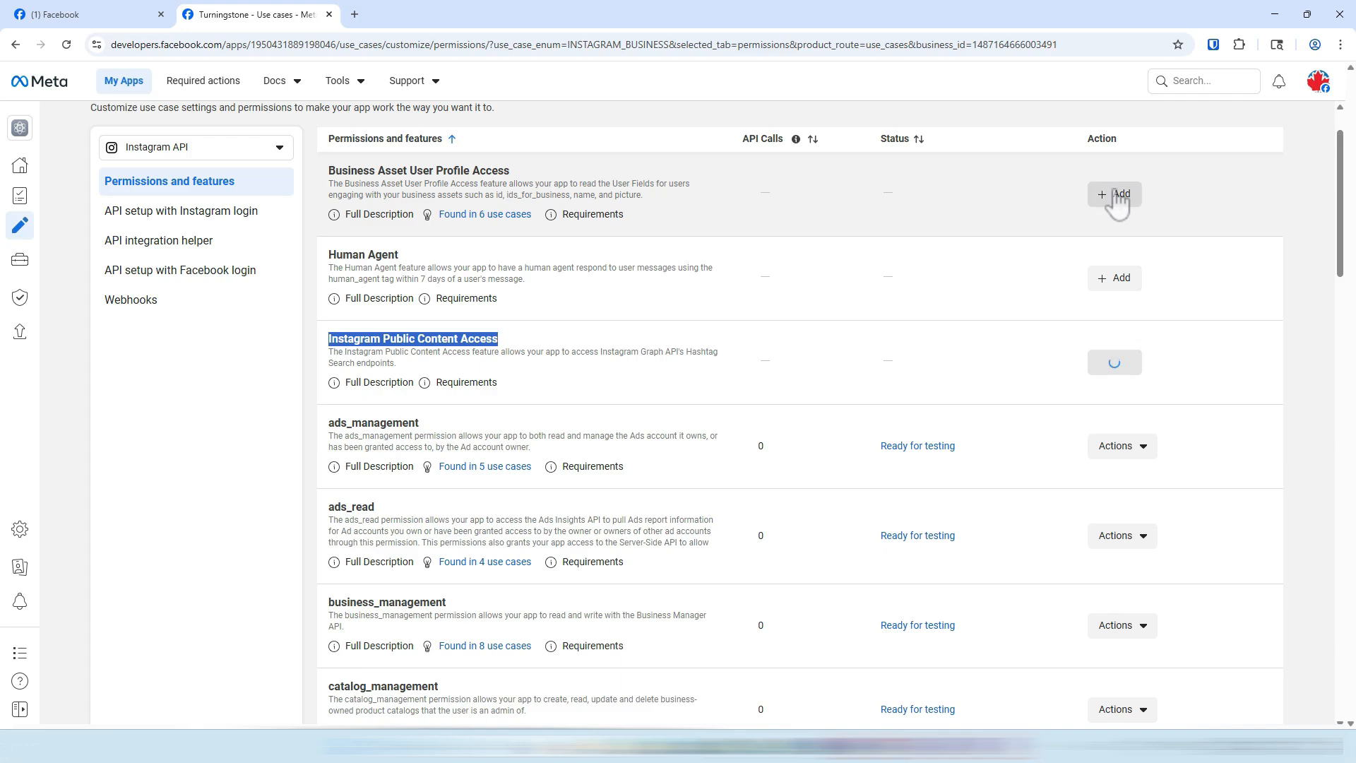
scroll(851, 481, down, 2)
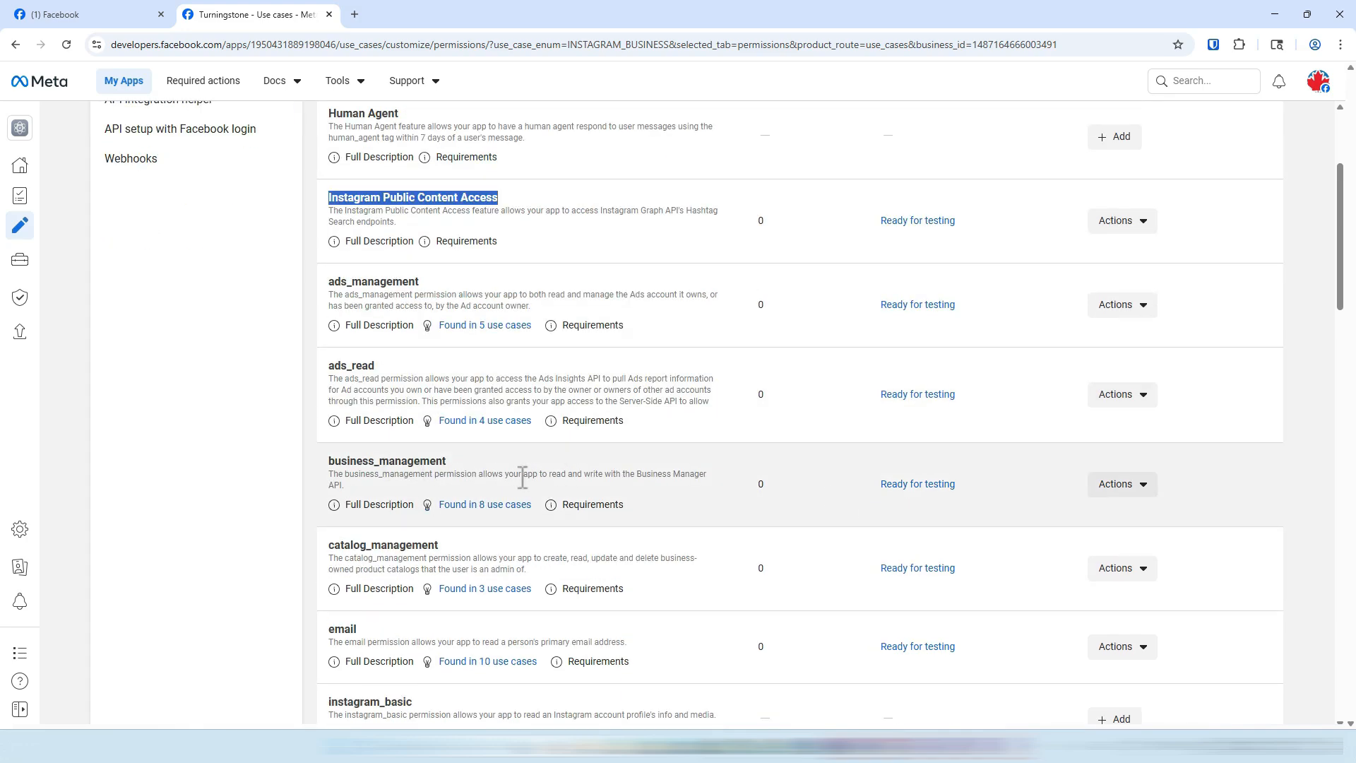
scroll(575, 478, down, 5)
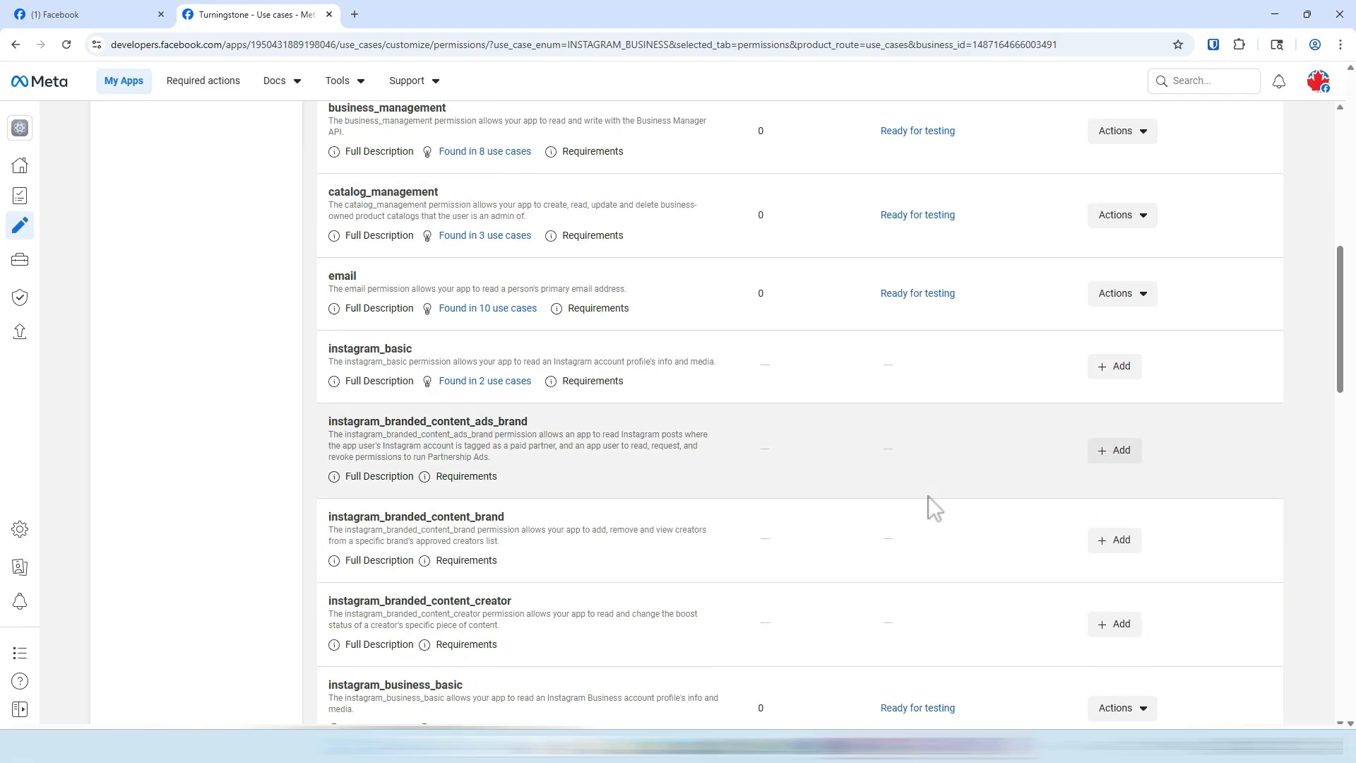
scroll(927, 495, down, 1)
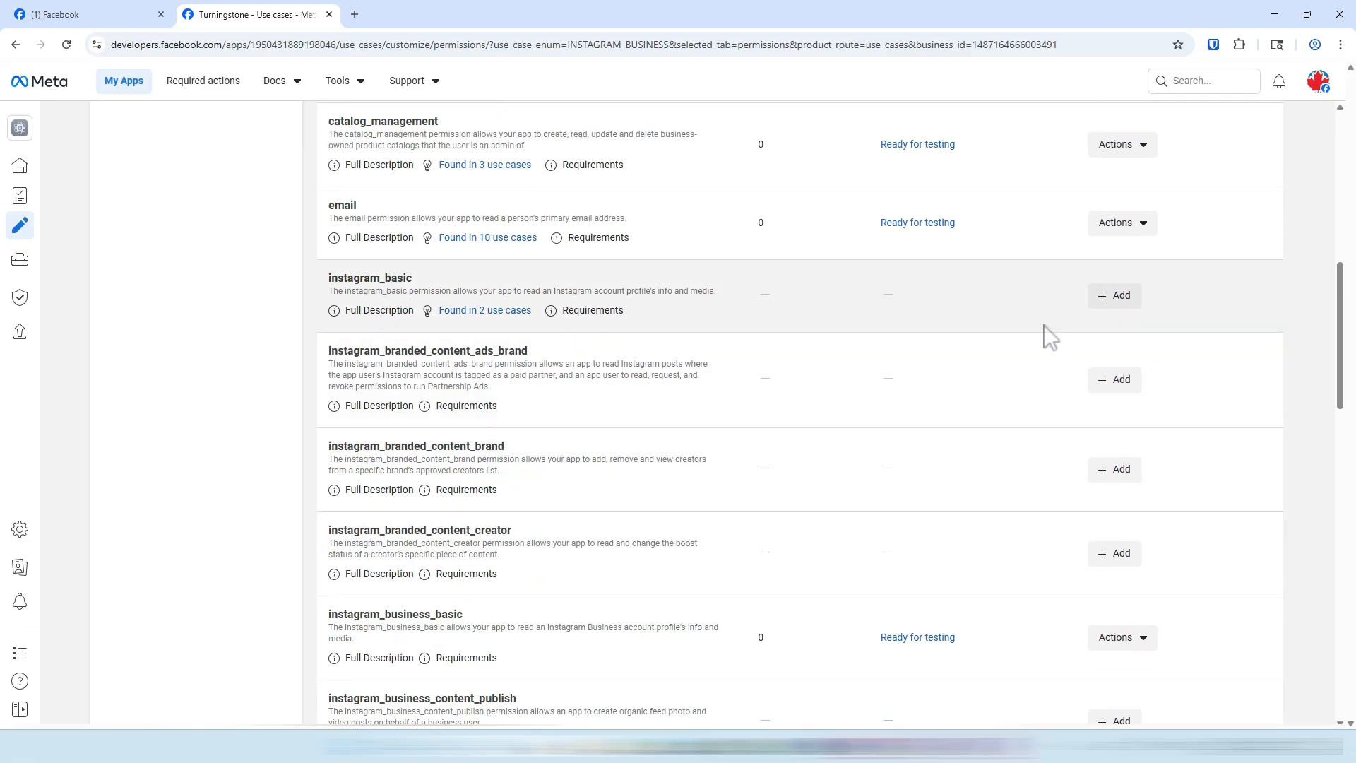
click(1114, 298)
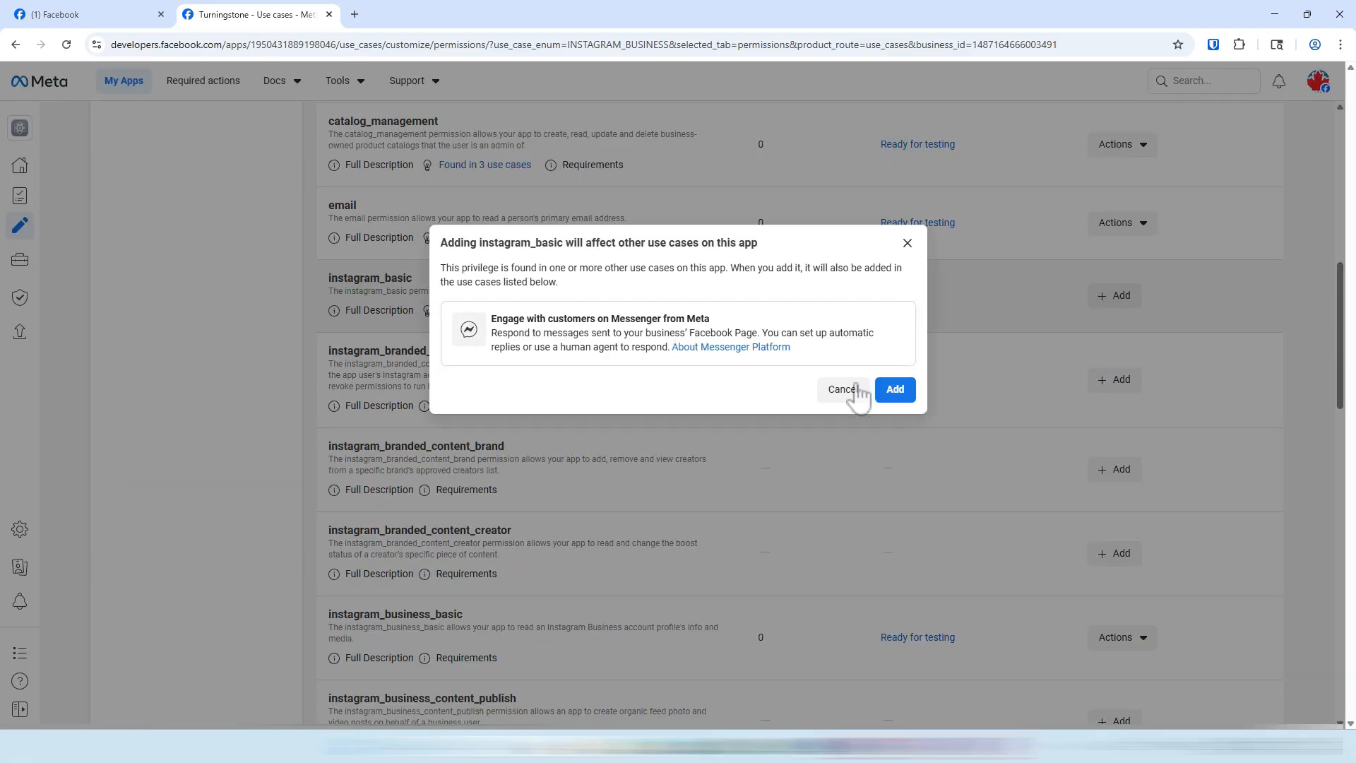
click(892, 392)
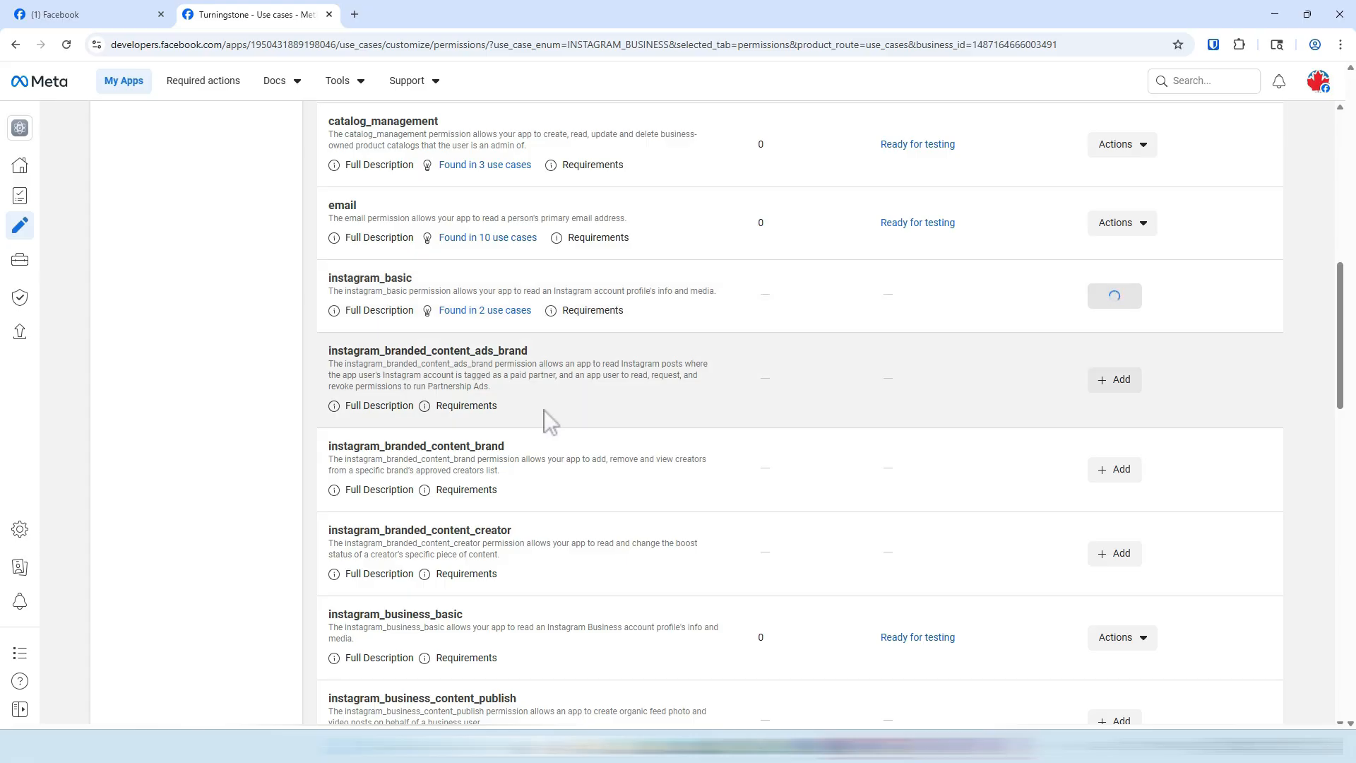
Add instagram_business_manage_comments, instagram_business_manage_insights, instagram_content_publish, instagram_manage_contents and instagram_manage_insights
scroll(484, 459, down, 1)
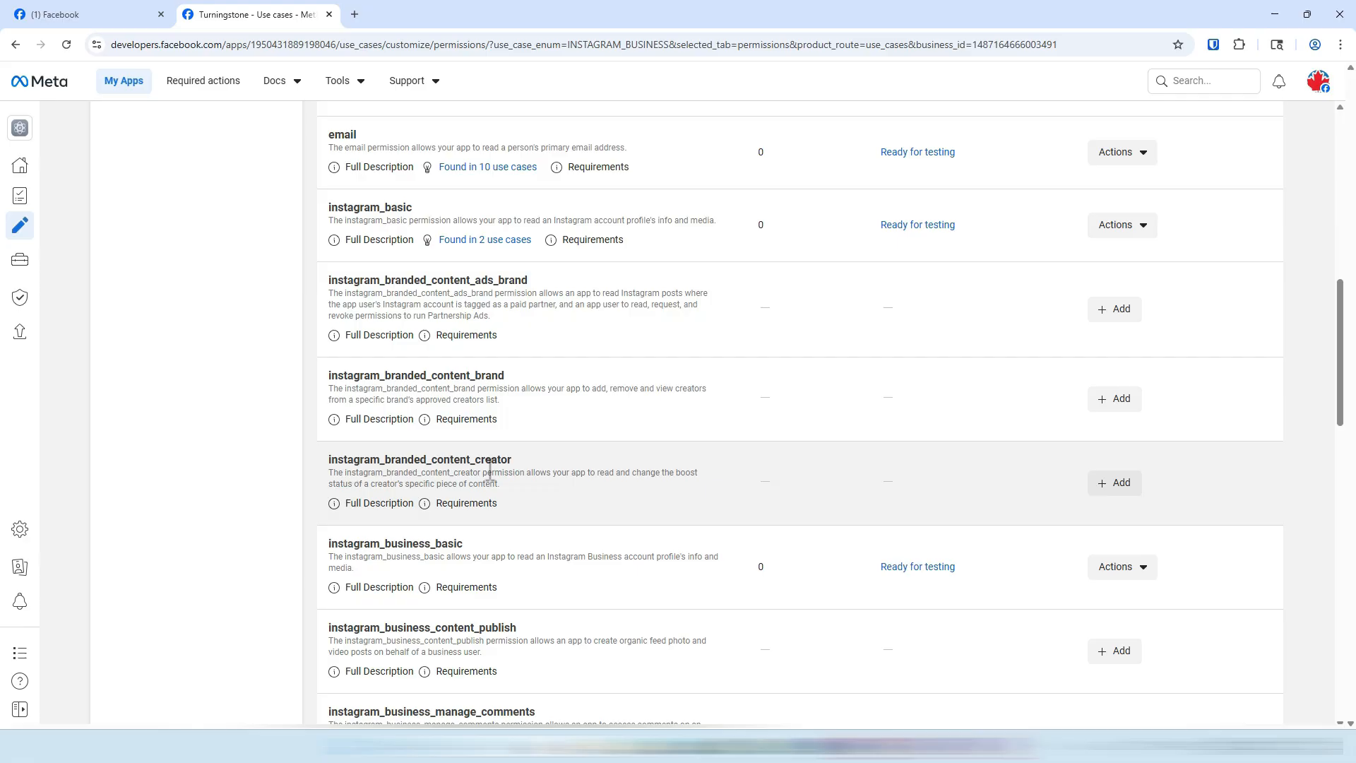
scroll(490, 469, down, 3)
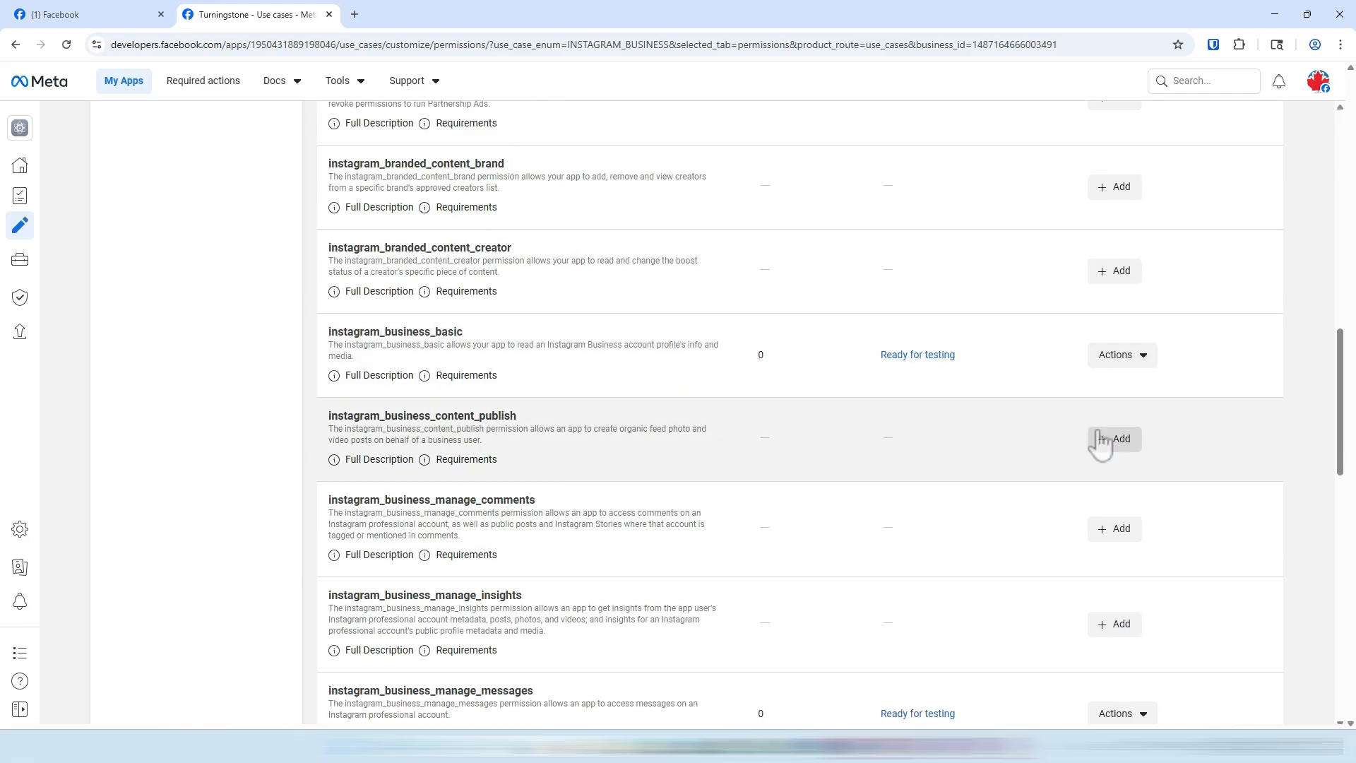
double_click(460, 415)
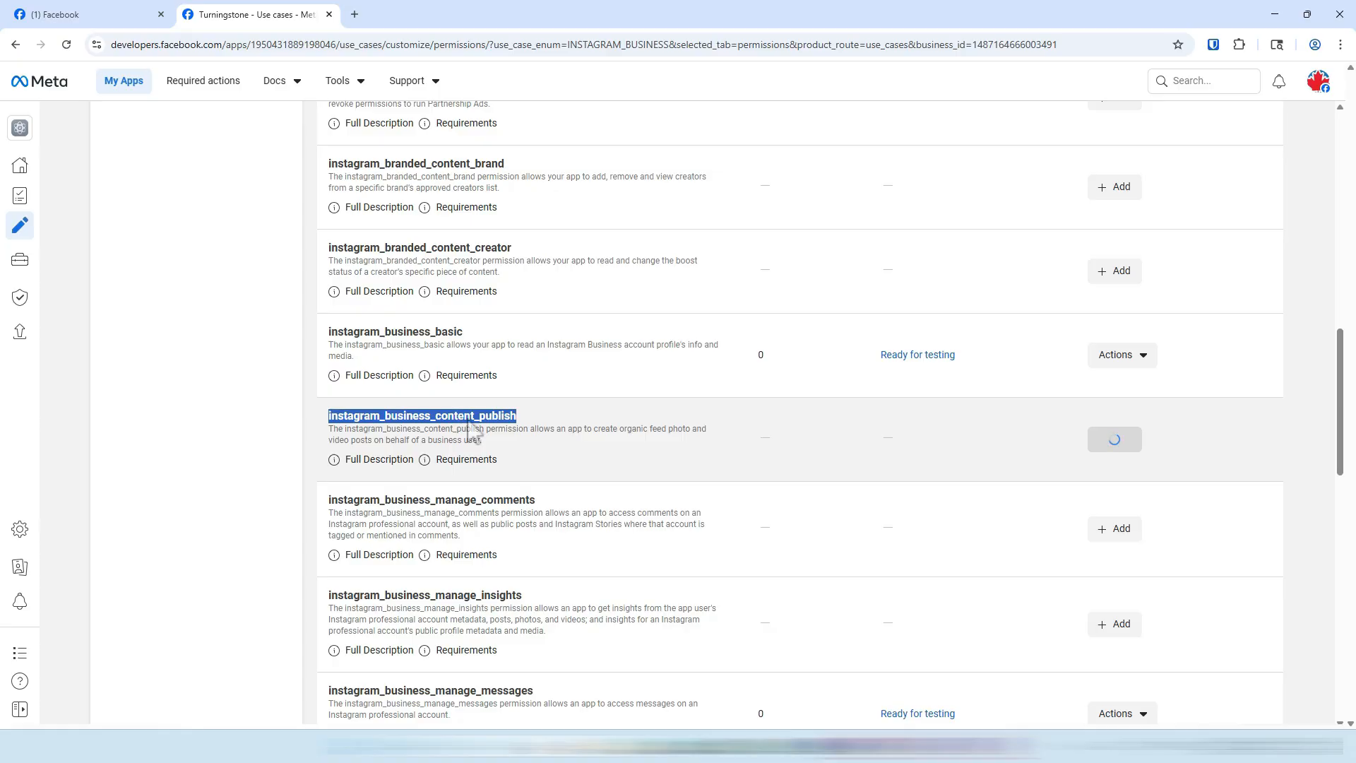
scroll(671, 482, down, 1)
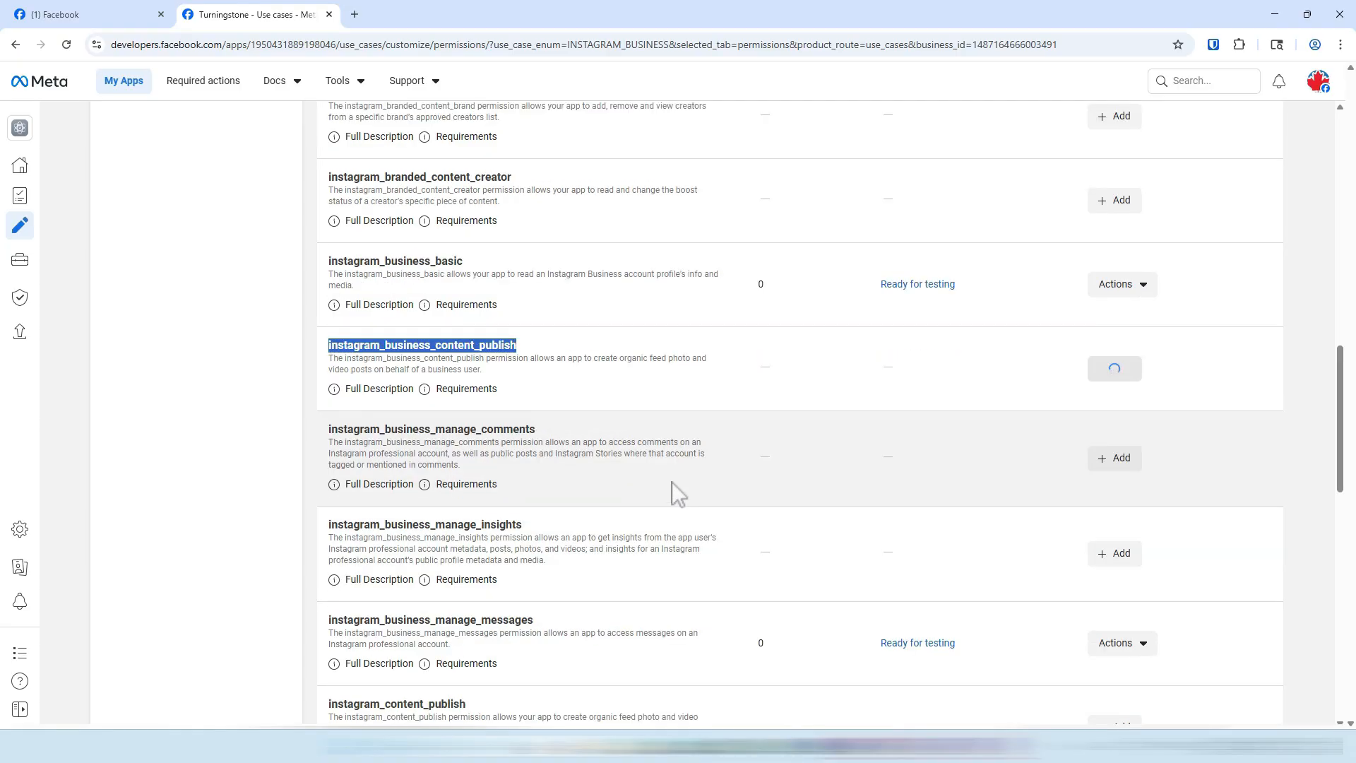
click(1091, 459)
scroll(624, 480, down, 2)
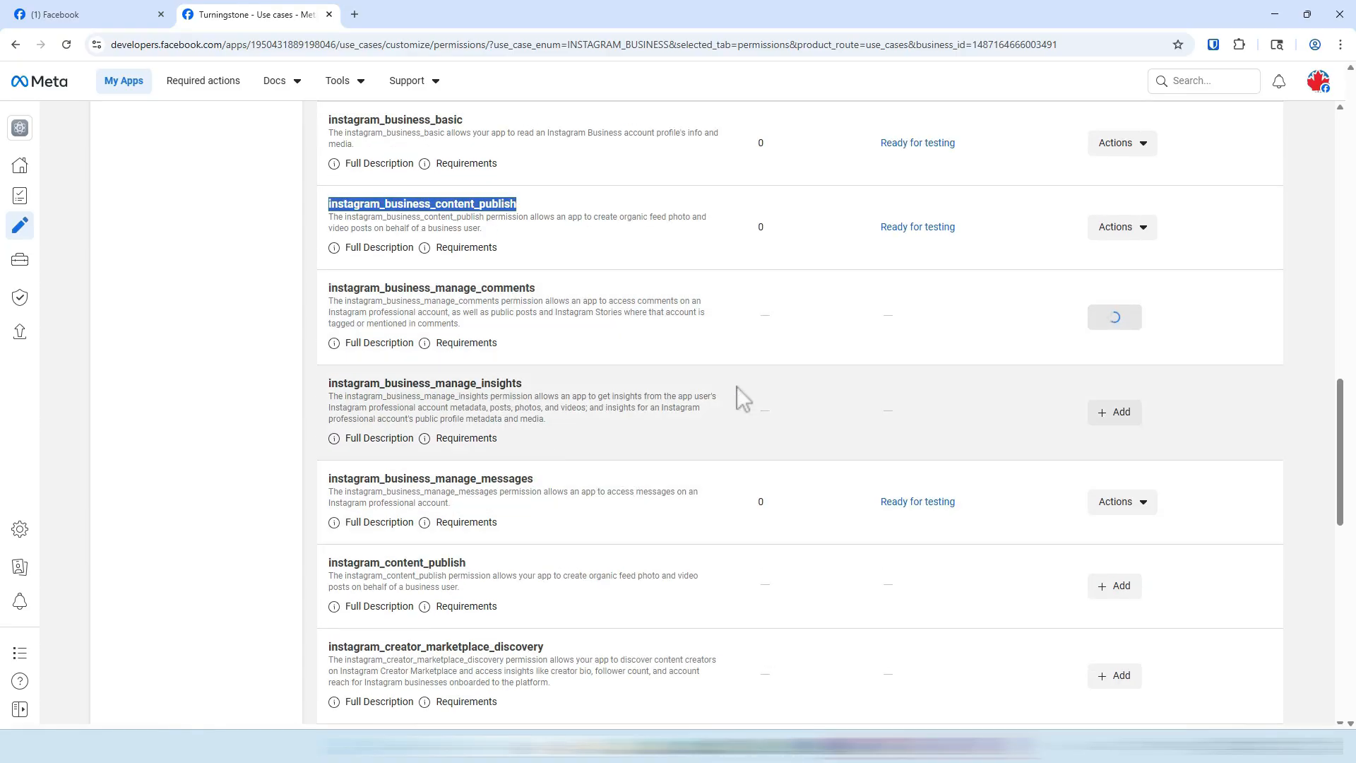
click(1123, 415)
scroll(1060, 487, down, 2)
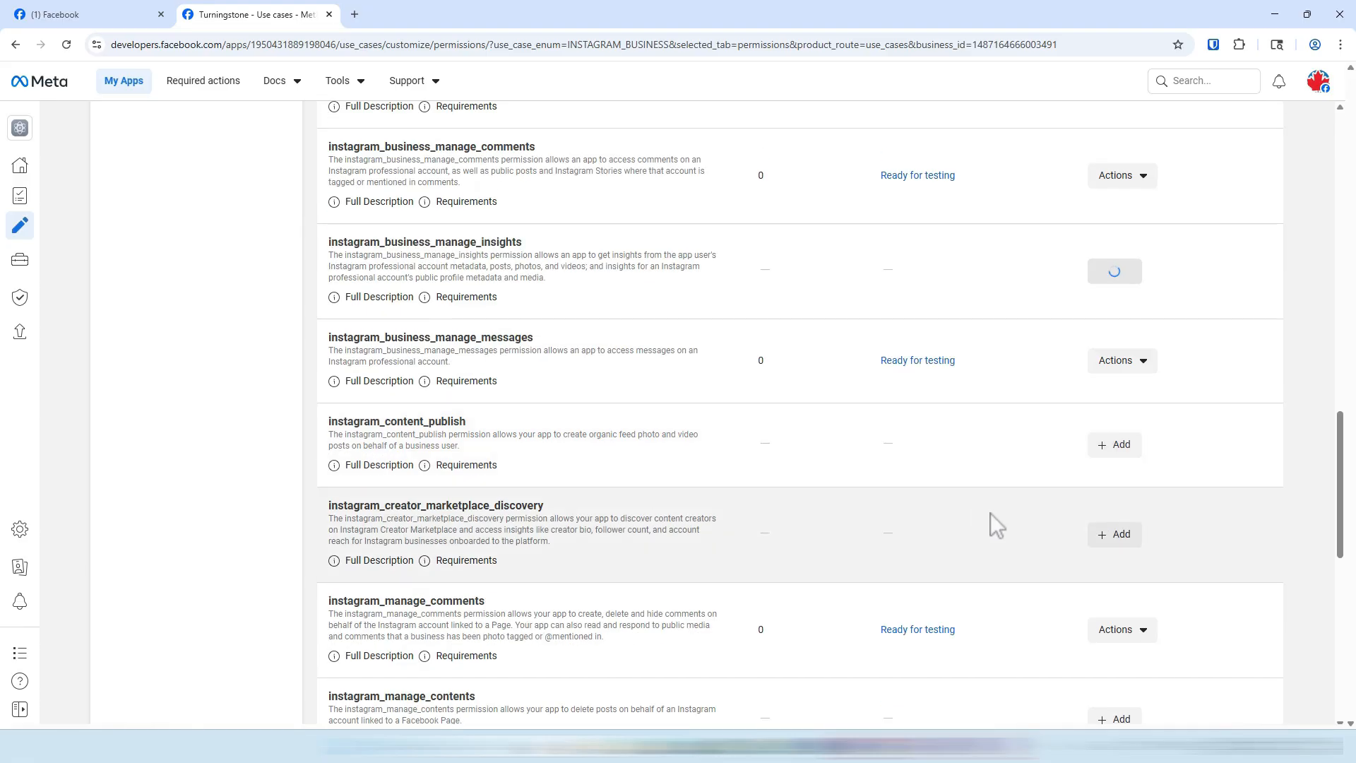
click(1109, 449)
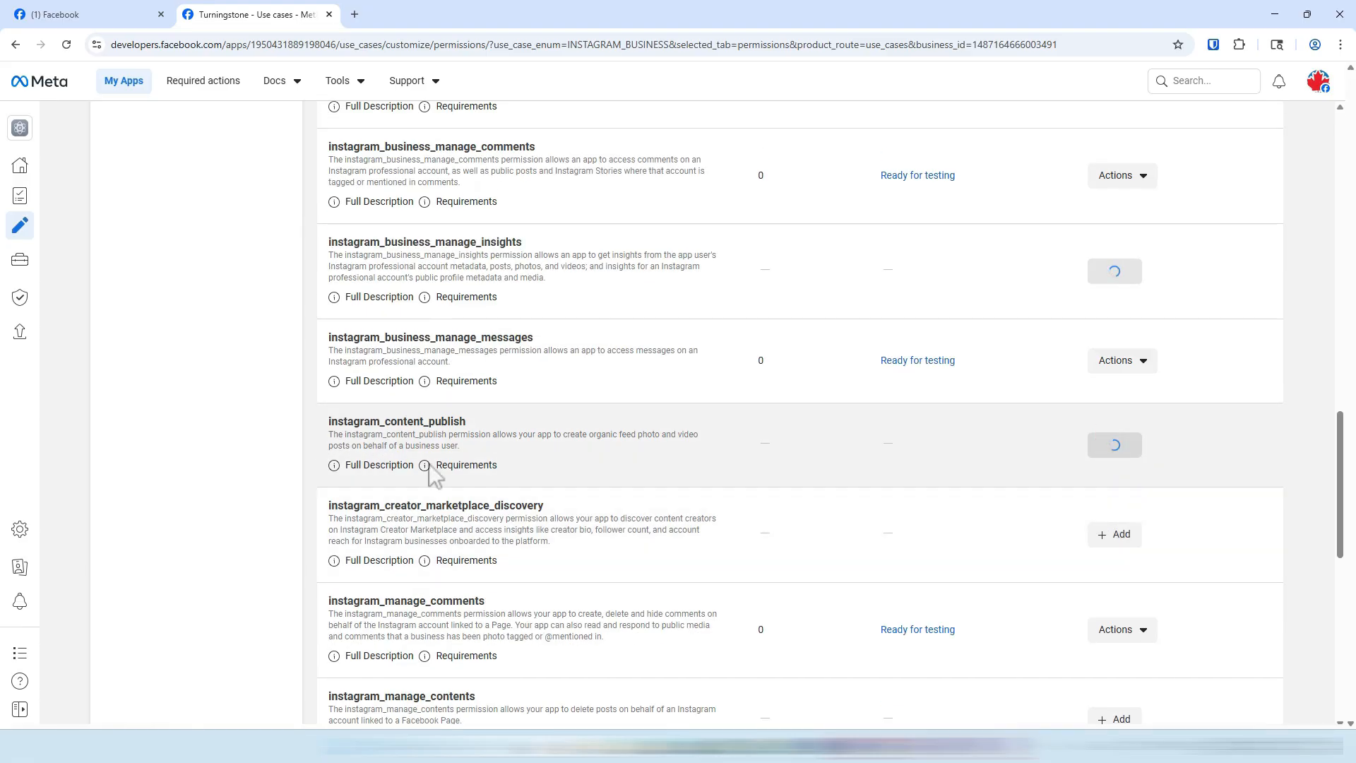
scroll(950, 540, down, 3)
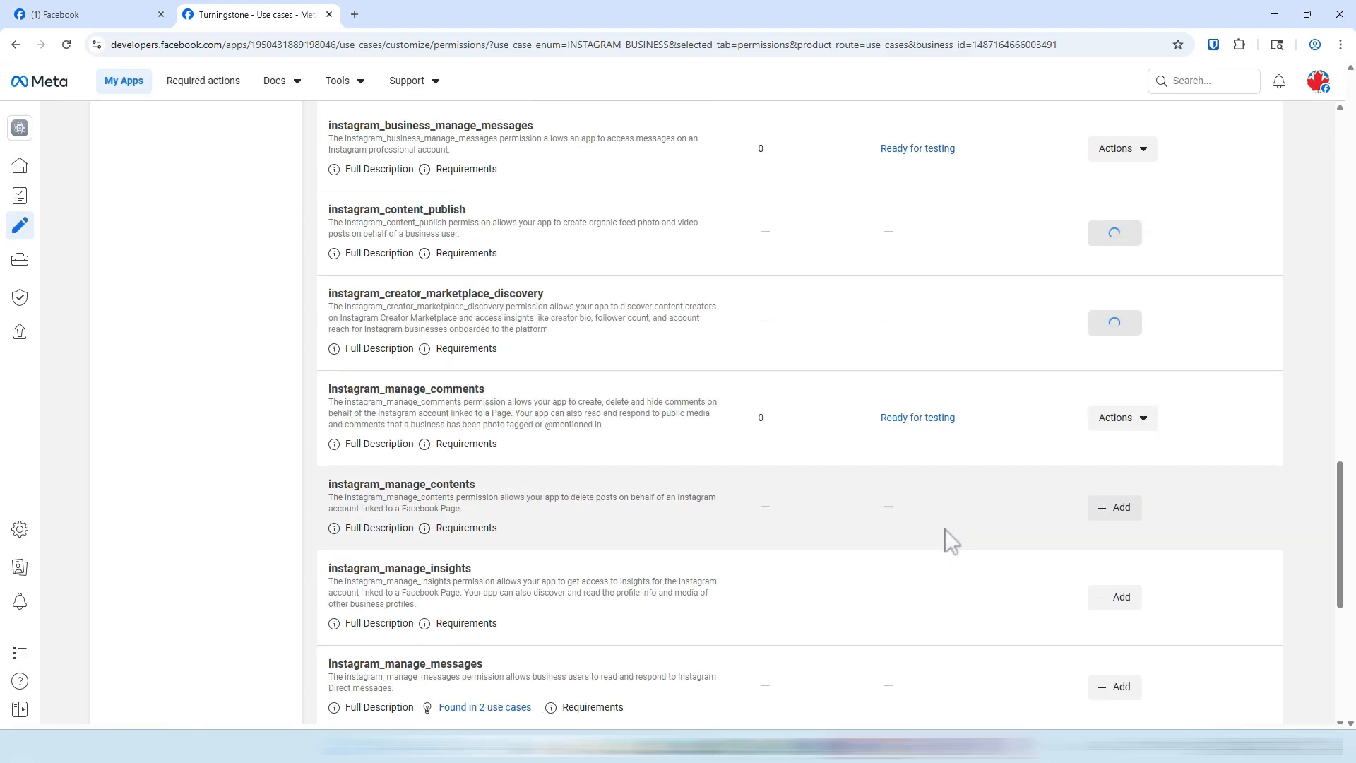
click(1113, 508)
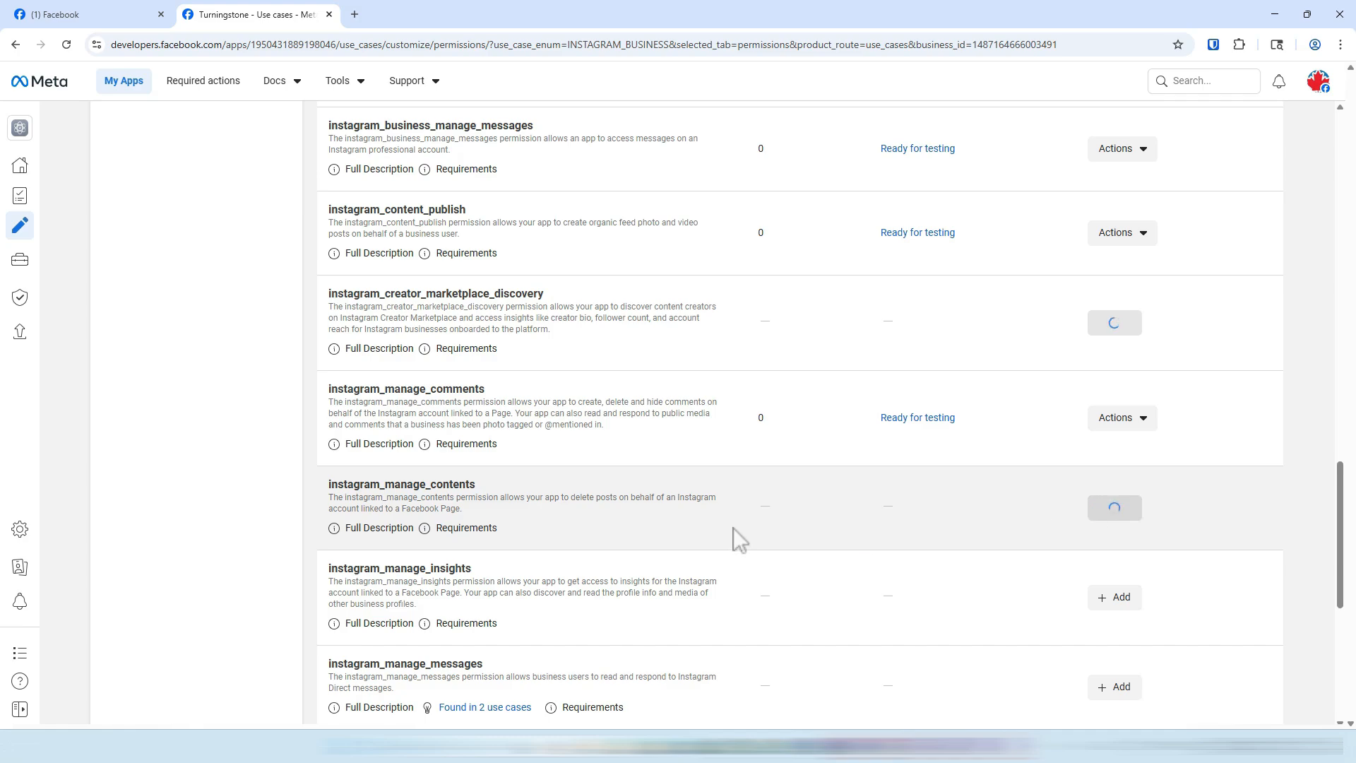
scroll(733, 527, down, 1)
click(1112, 531)
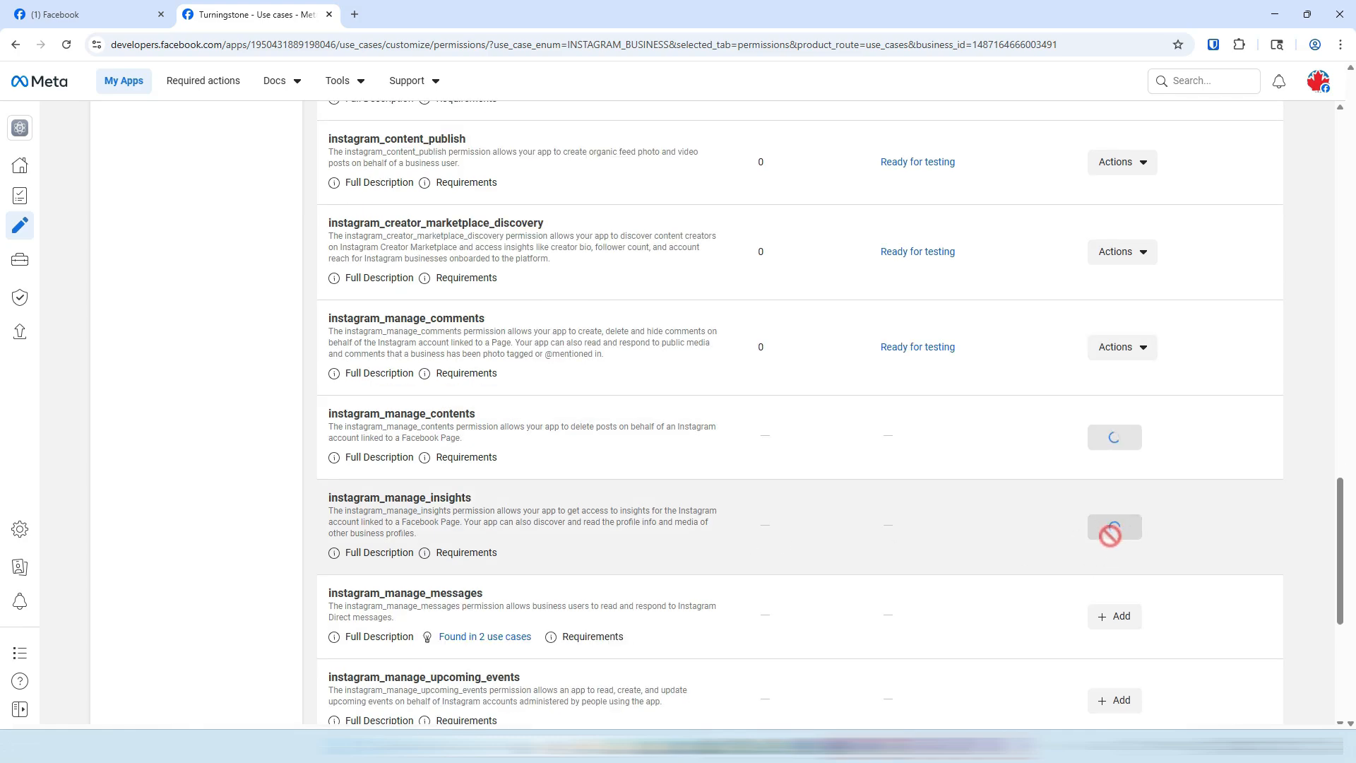
Add instagram_manage_messages, confirming the dialog, and instagram_shopping_tag_products
click(1112, 618)
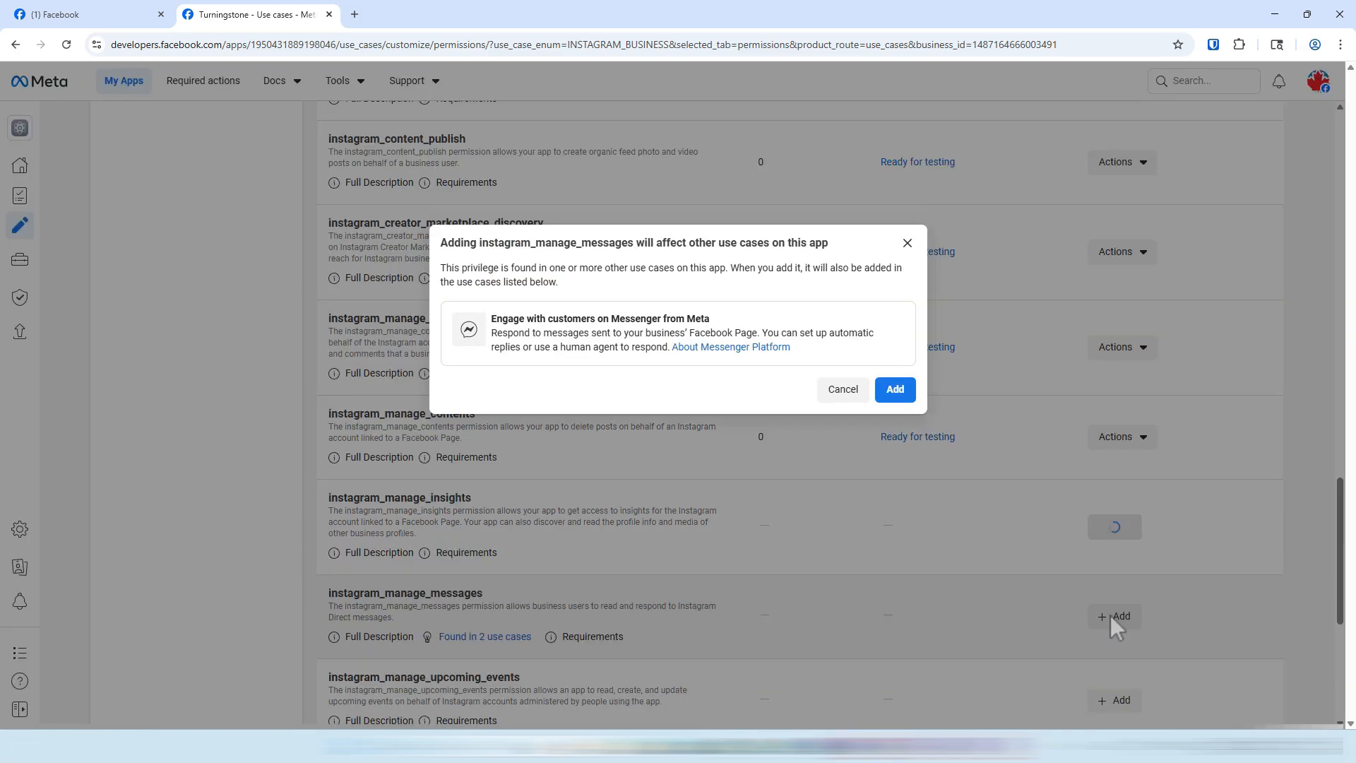
click(895, 389)
scroll(982, 536, down, 3)
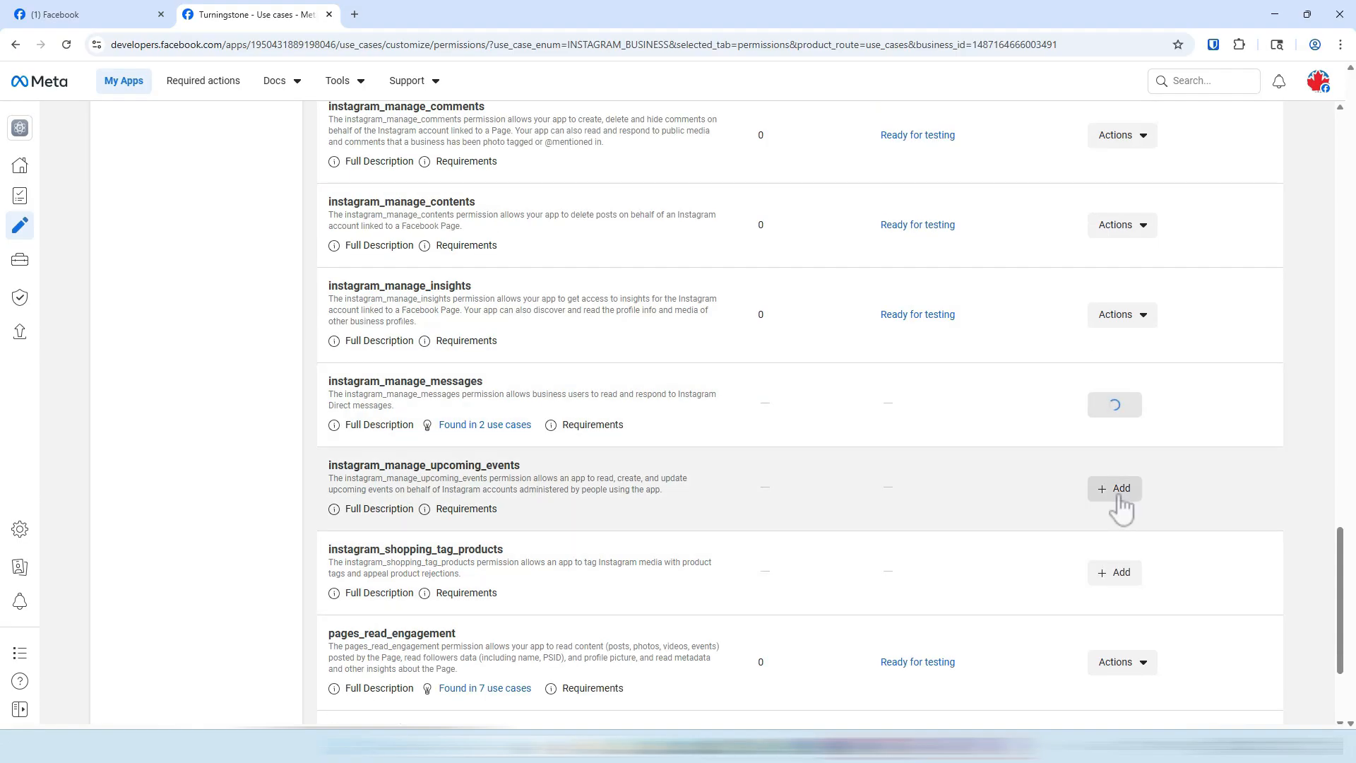
scroll(1119, 495, down, 2)
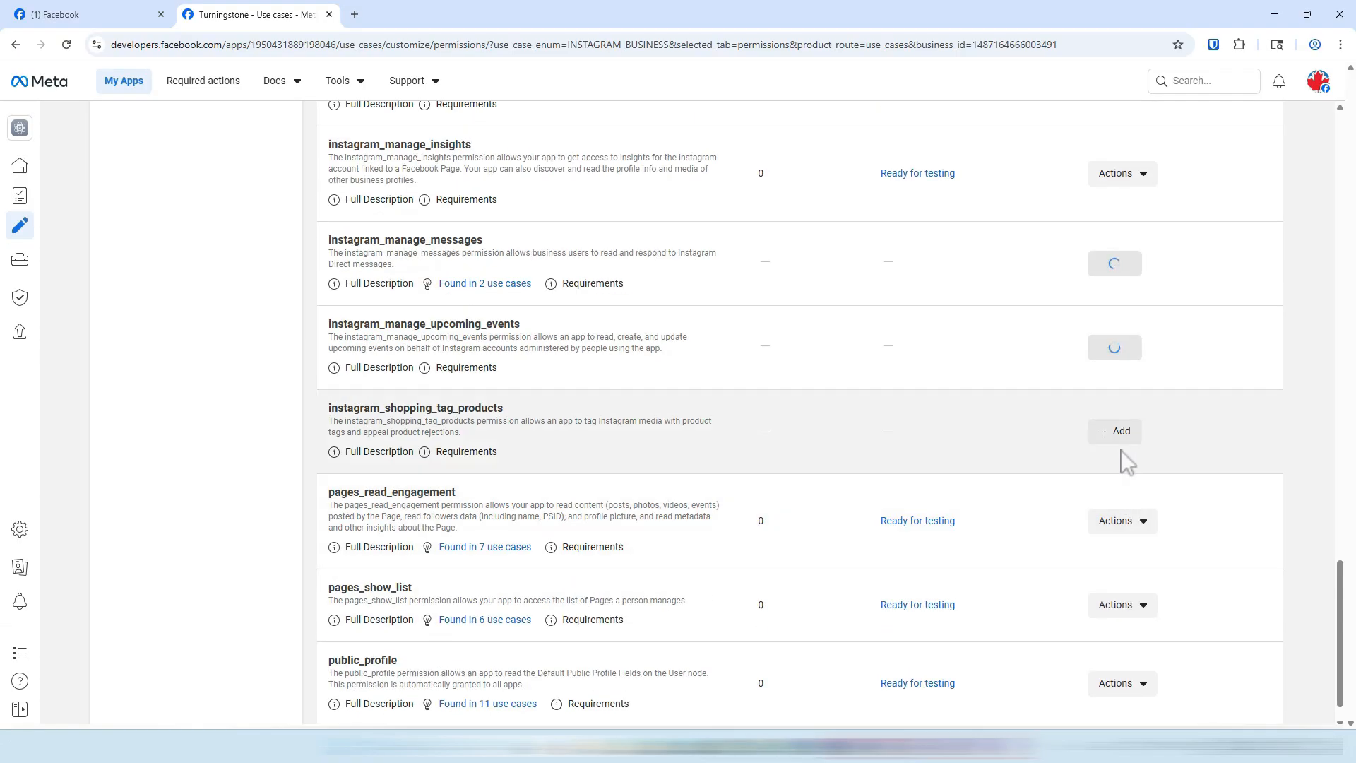
click(1116, 432)
scroll(998, 530, down, 1)
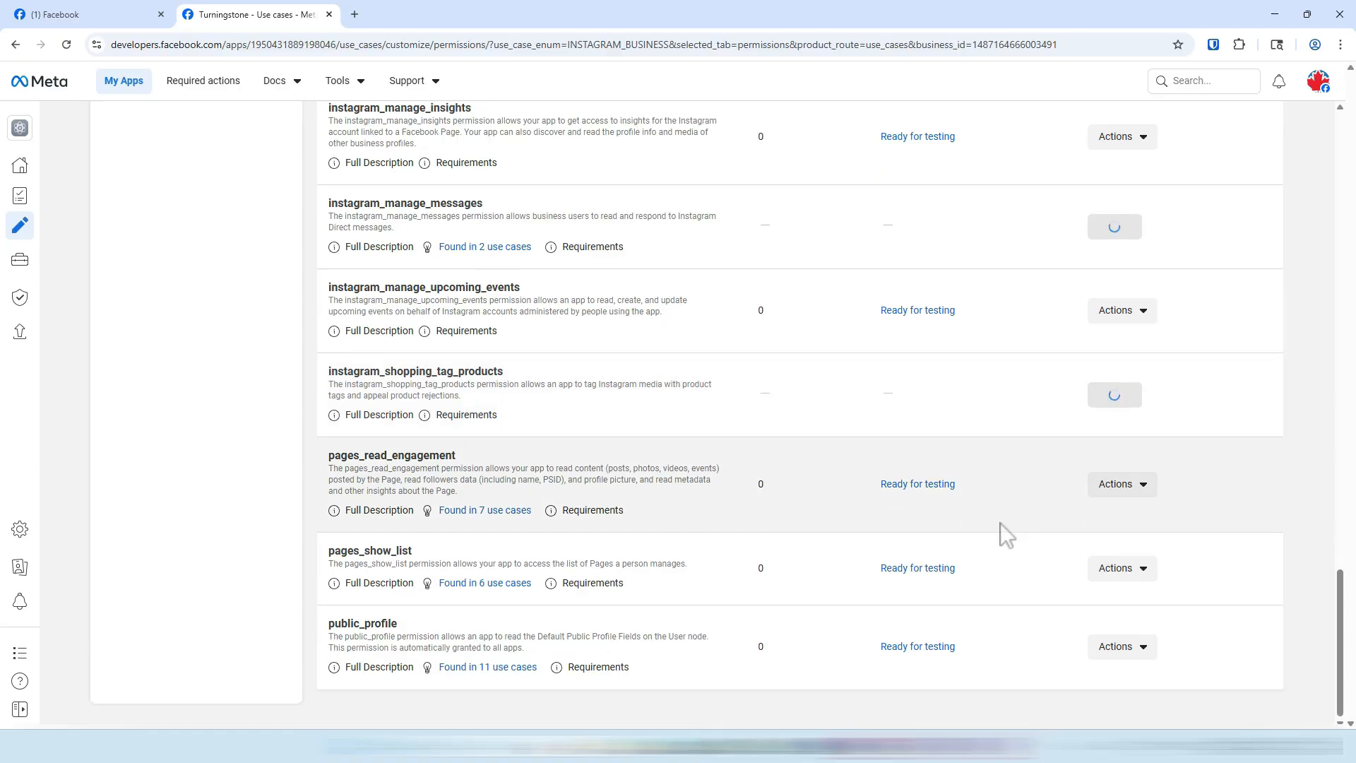
scroll(1098, 632, up, 20)
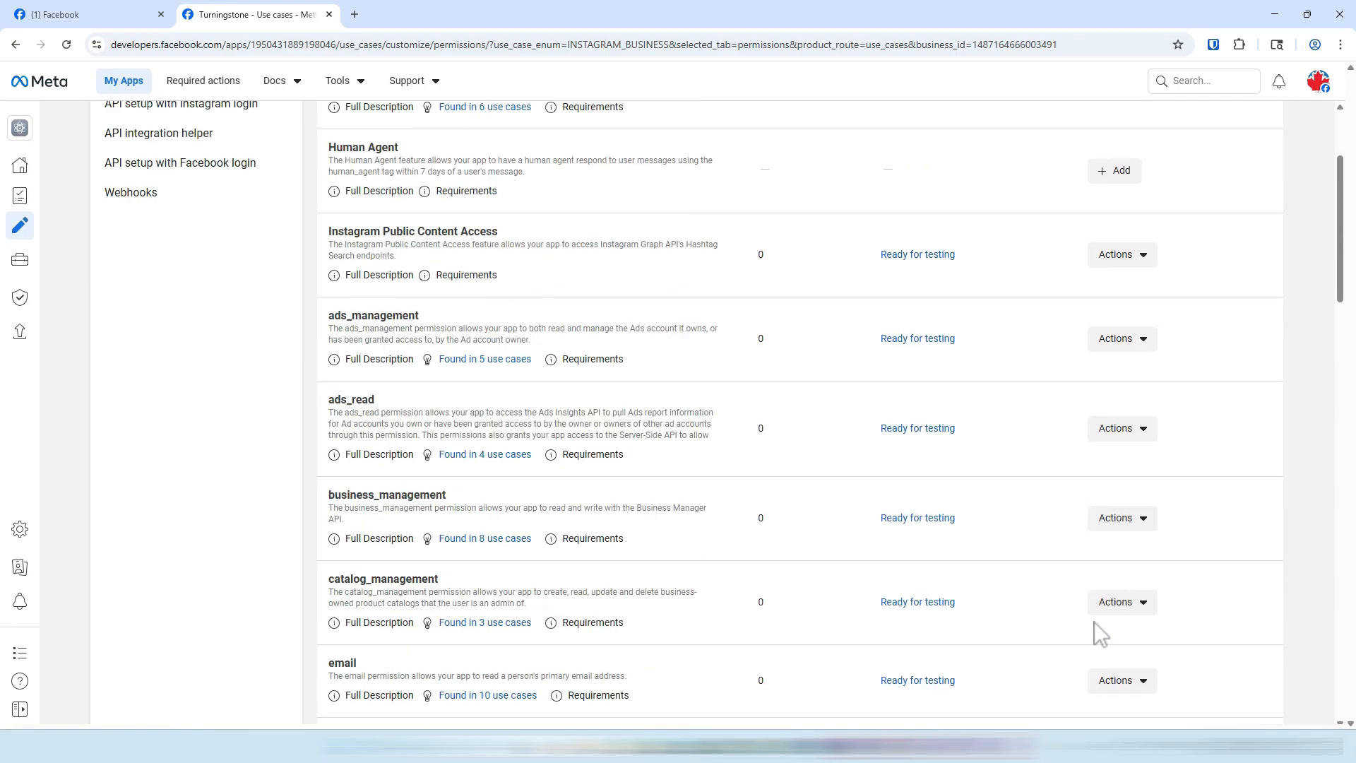
click(182, 220)
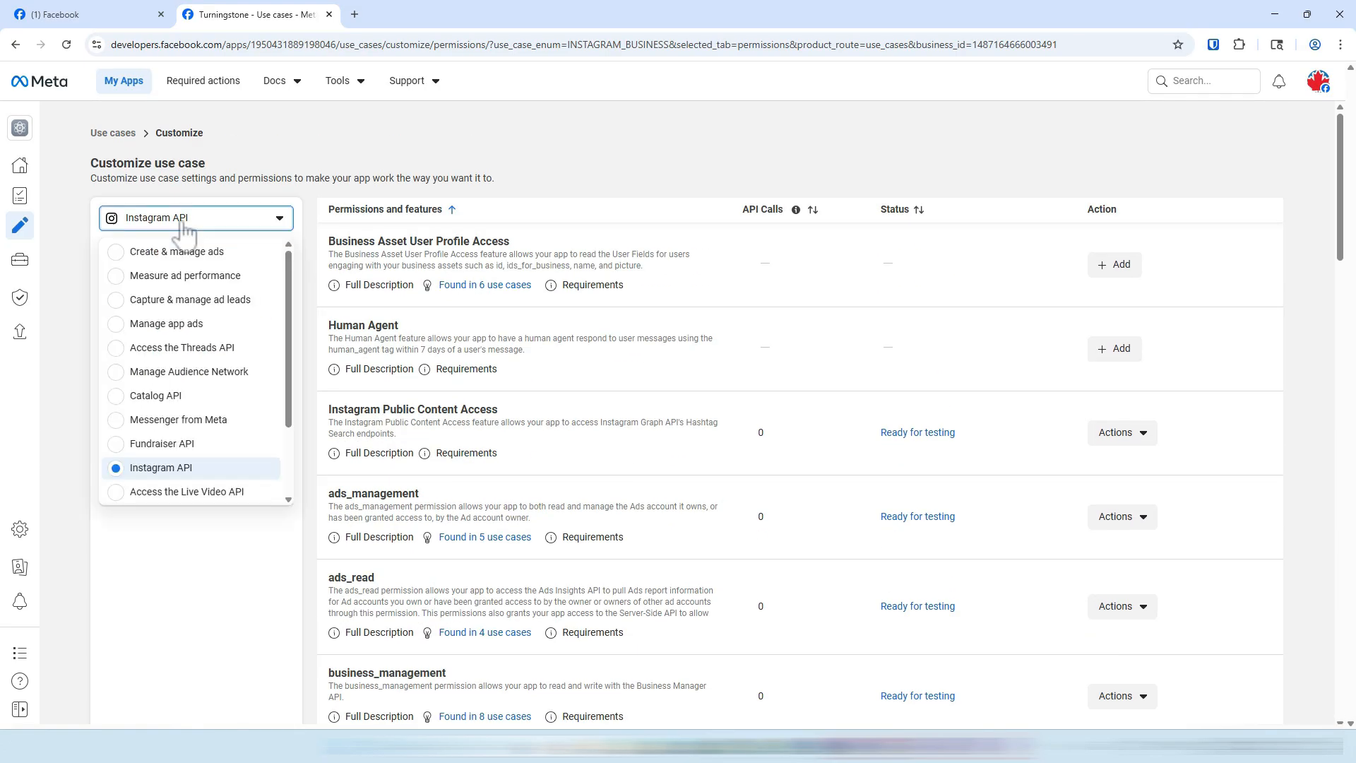
click(182, 224)
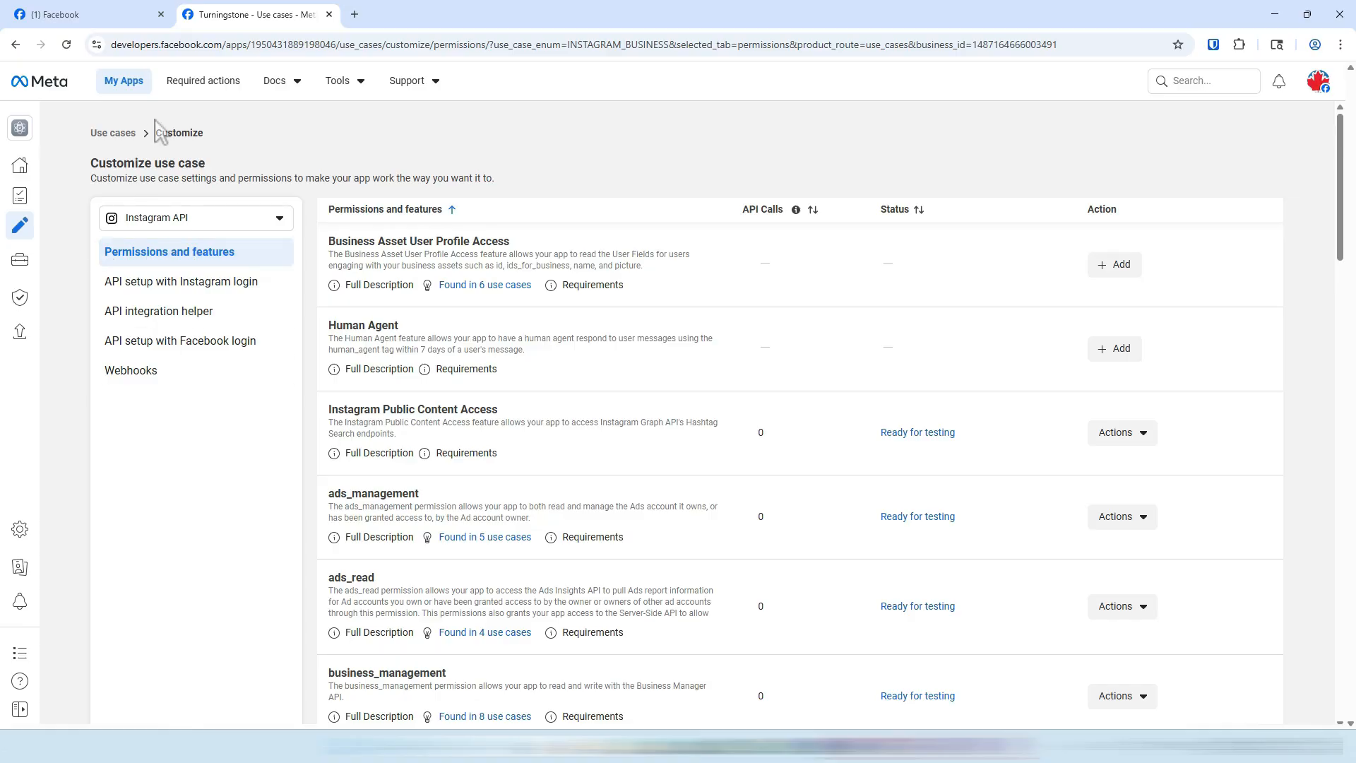
Return to the Use cases overview and customise 'Manage everything on your Page'
click(117, 135)
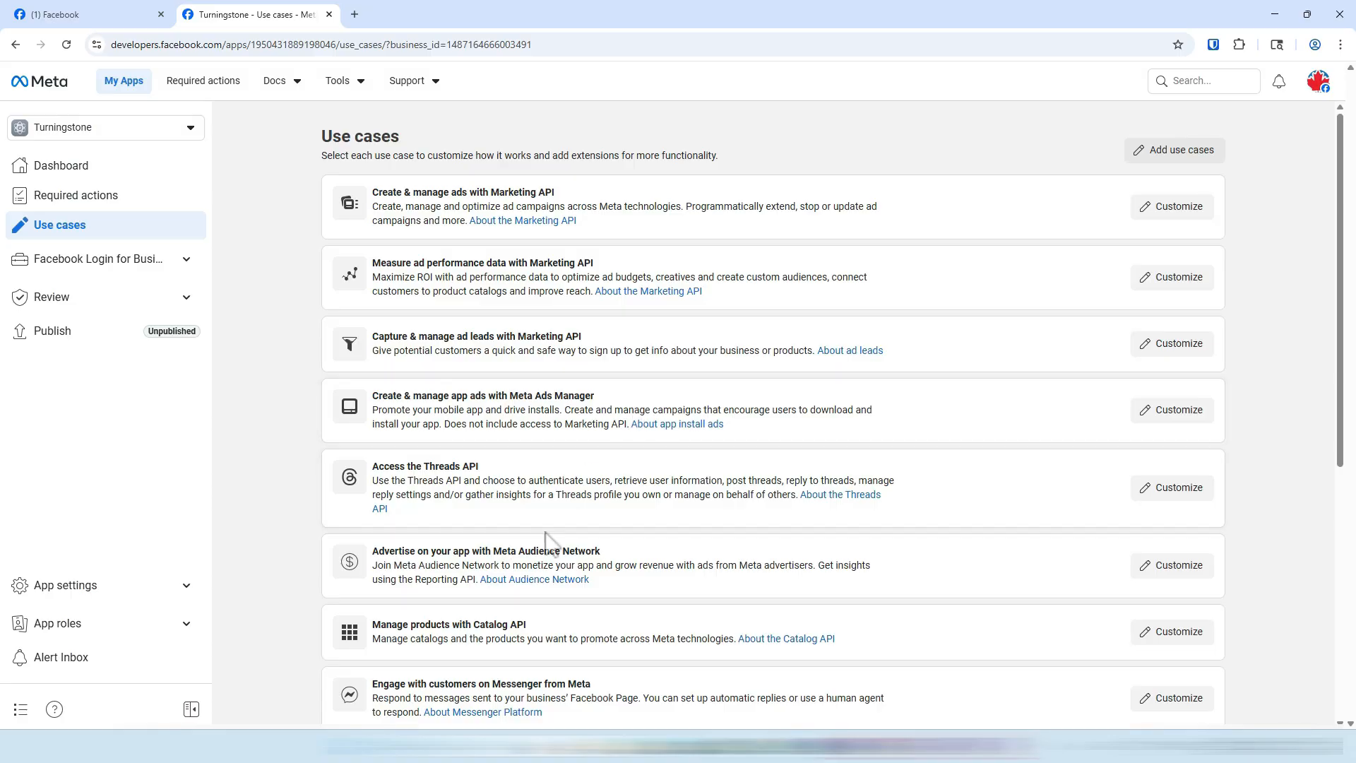
scroll(551, 557, down, 6)
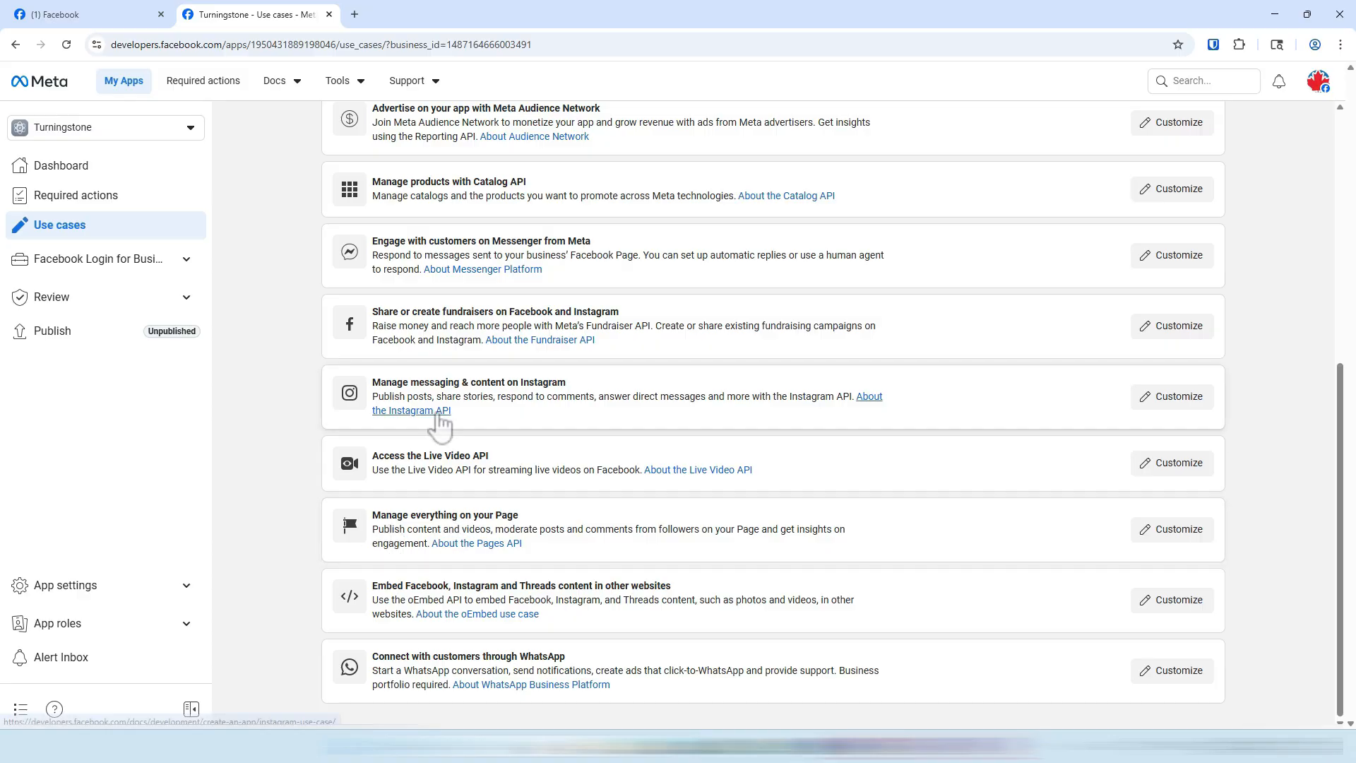
click(1153, 529)
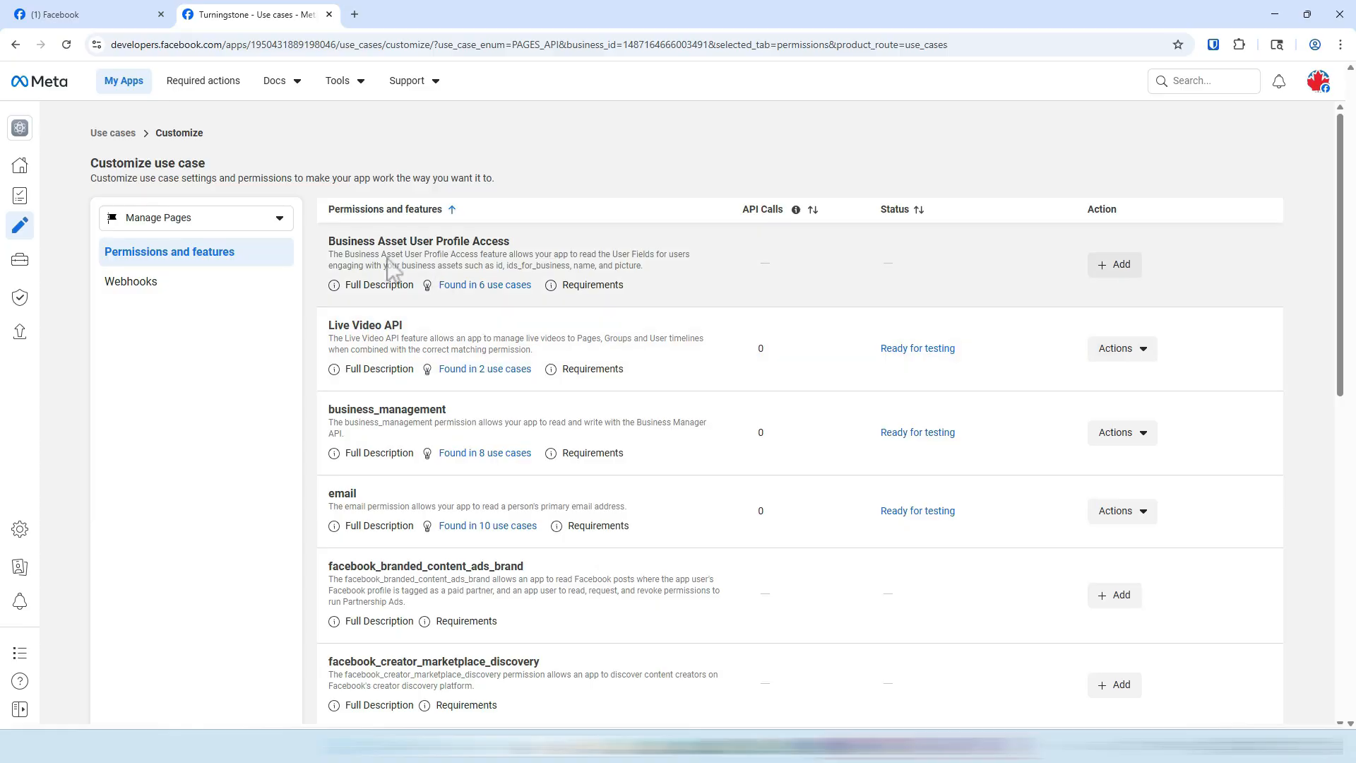
Add Business Asset User Profile Access, pages_manage_posts and read_insights to Manage Pages, confirming each dialog
click(1106, 266)
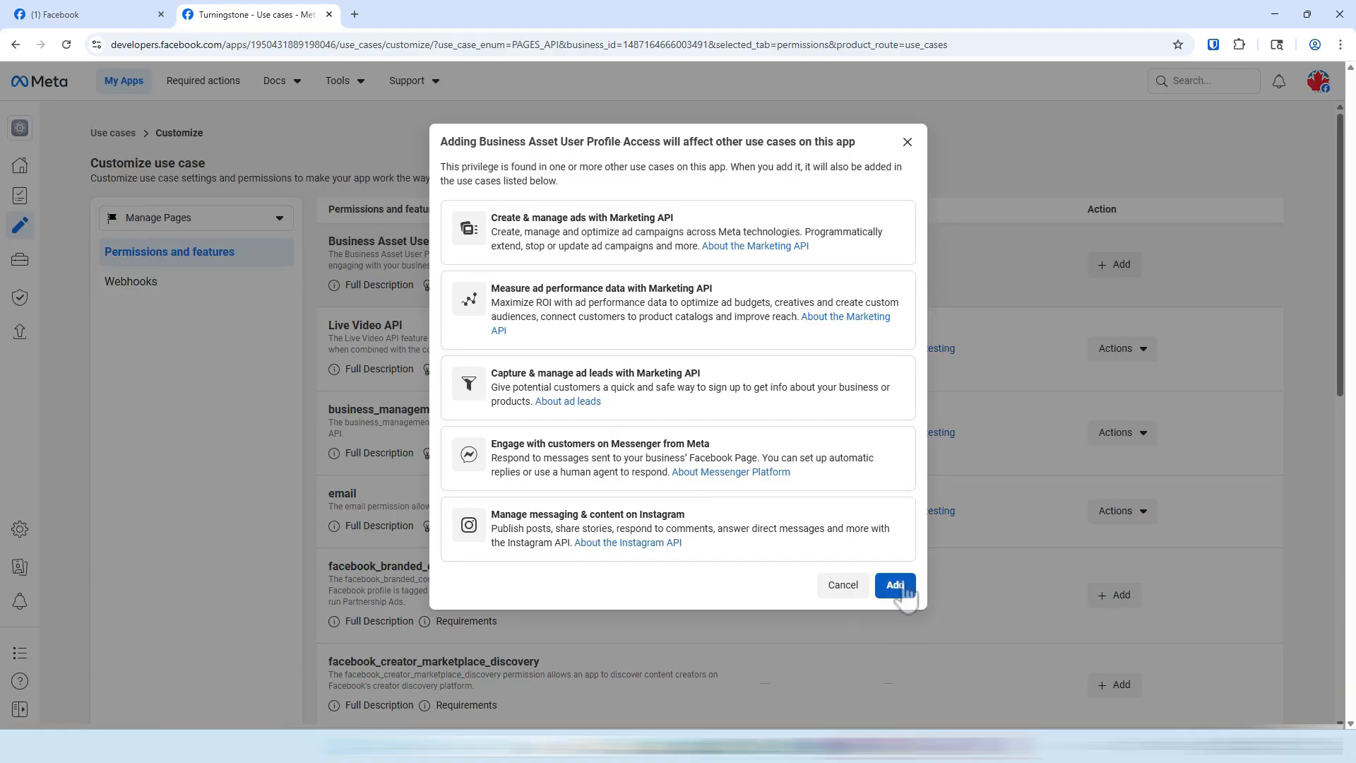
click(895, 585)
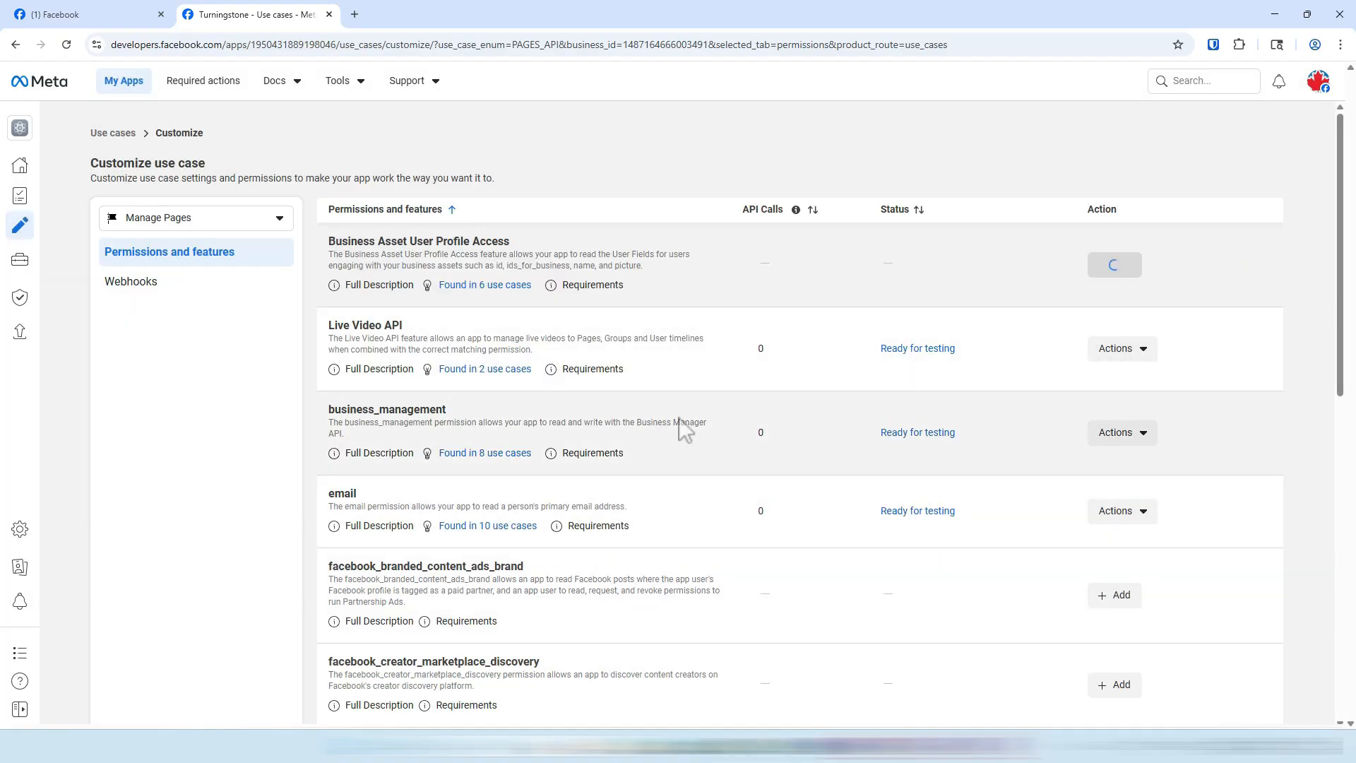
scroll(605, 402, down, 4)
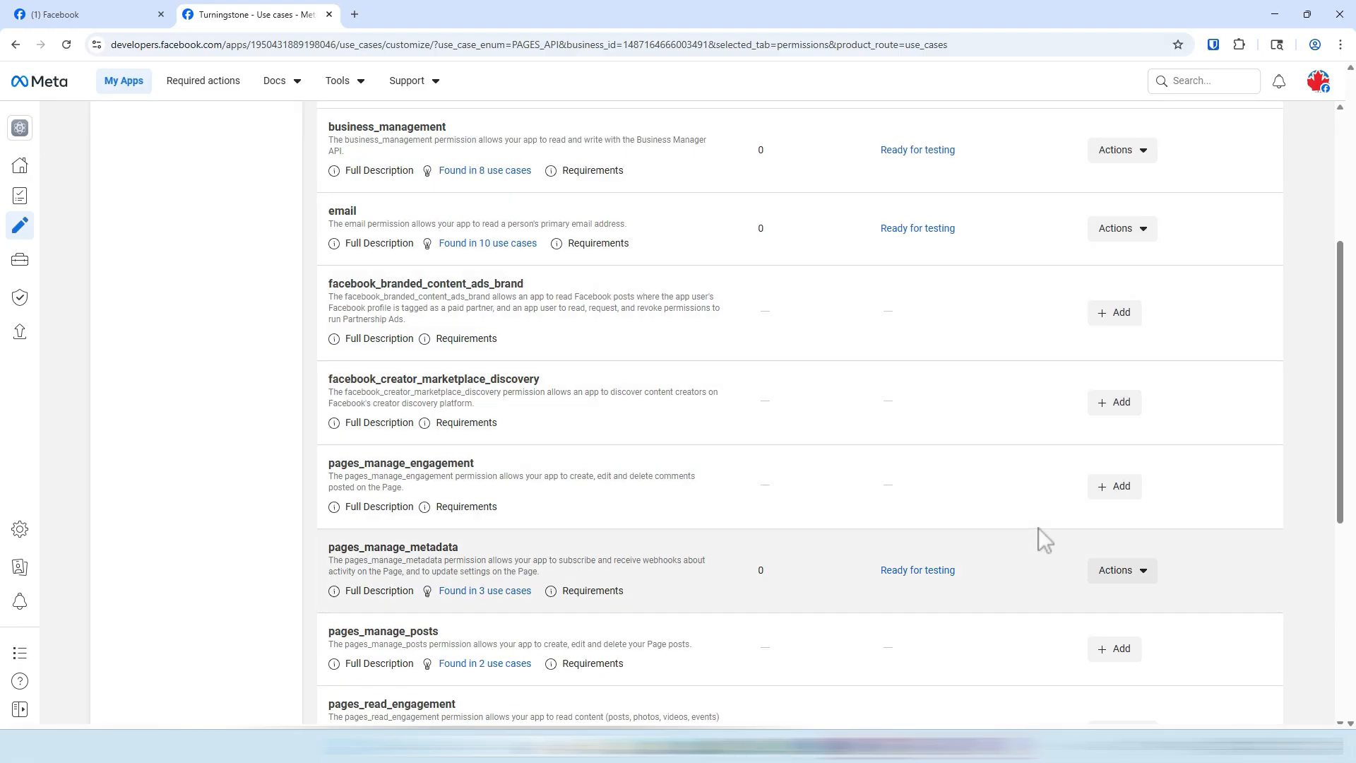
scroll(696, 488, down, 3)
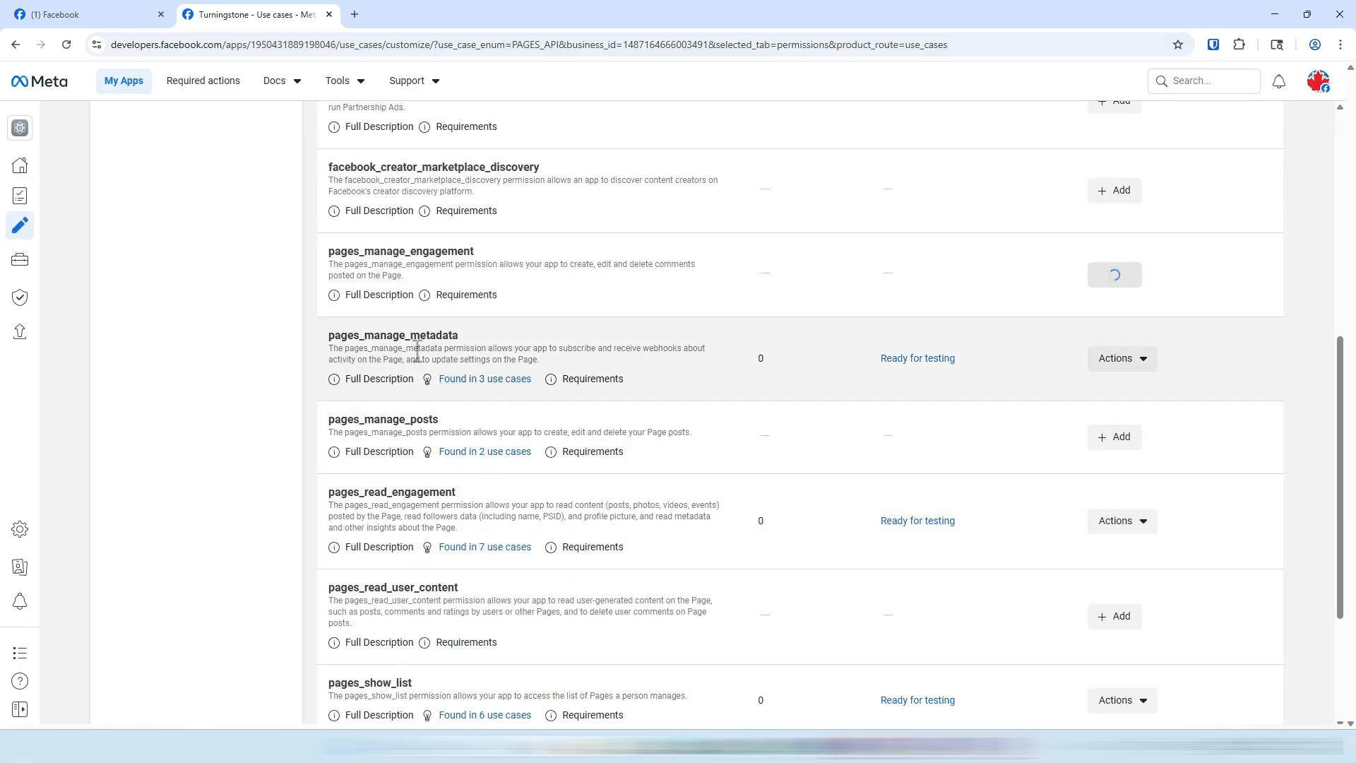
click(1118, 441)
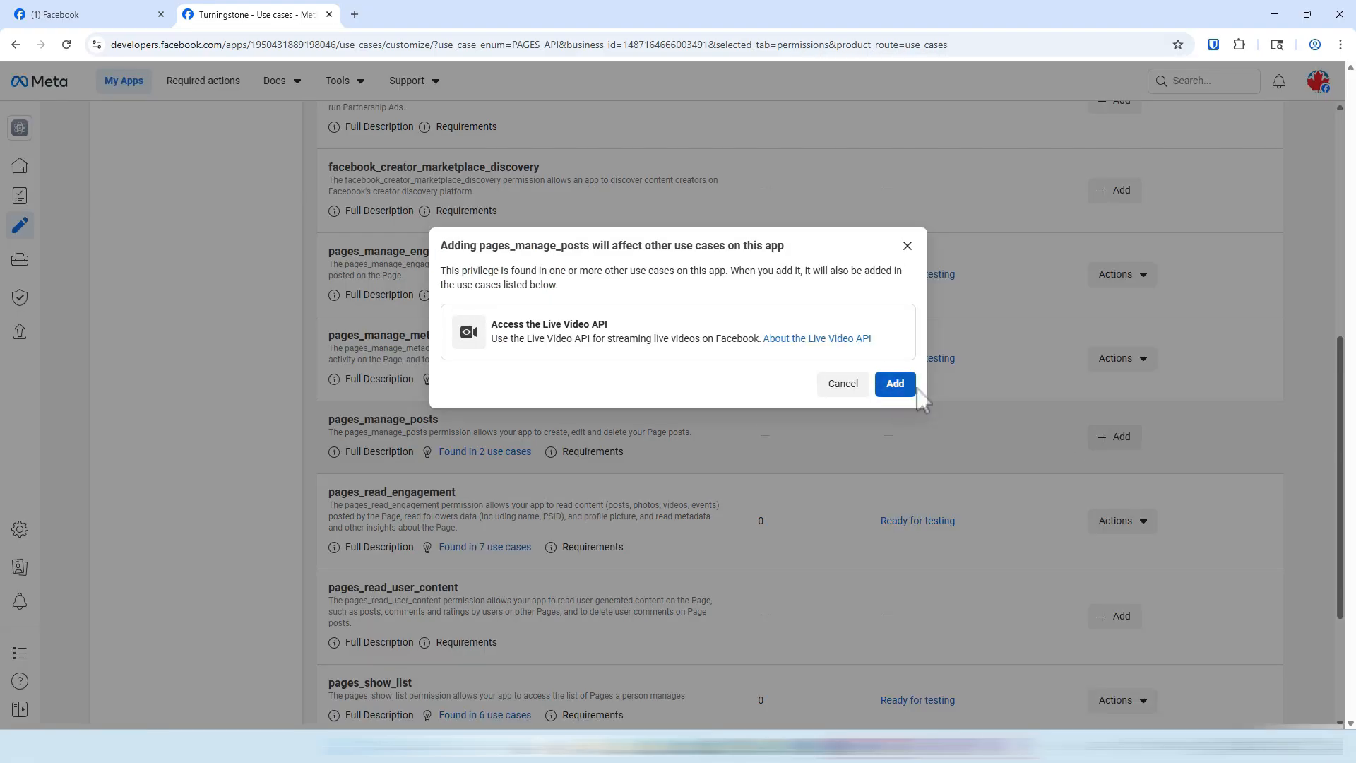
click(894, 383)
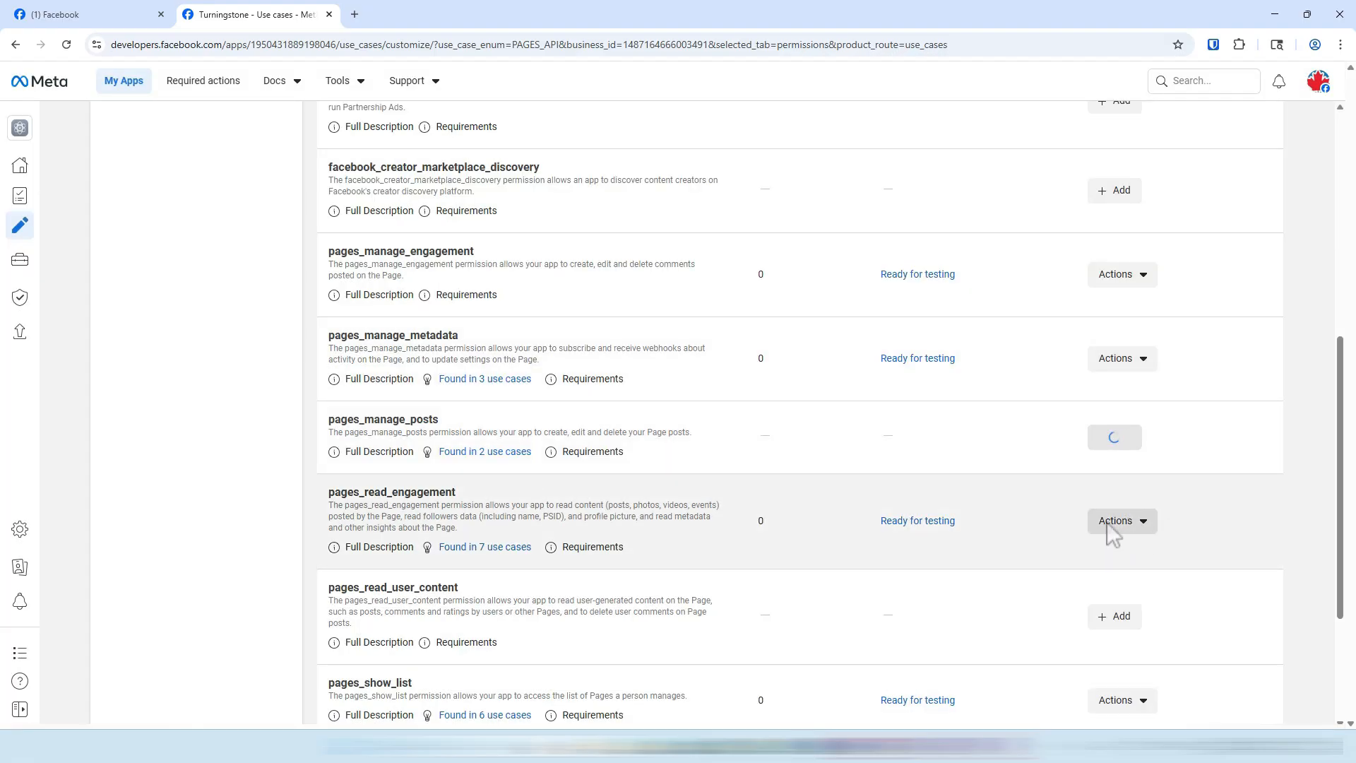
scroll(748, 561, down, 1)
scroll(870, 536, down, 2)
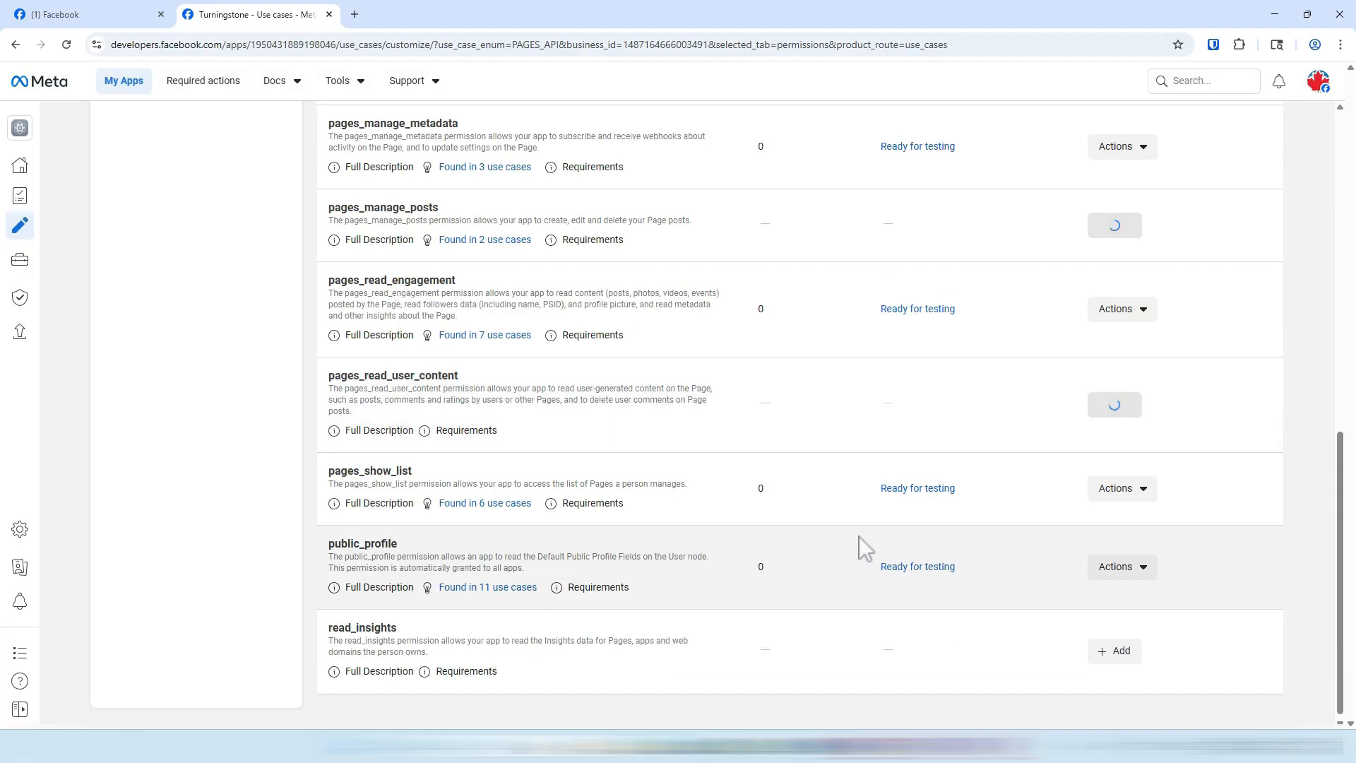
click(1098, 648)
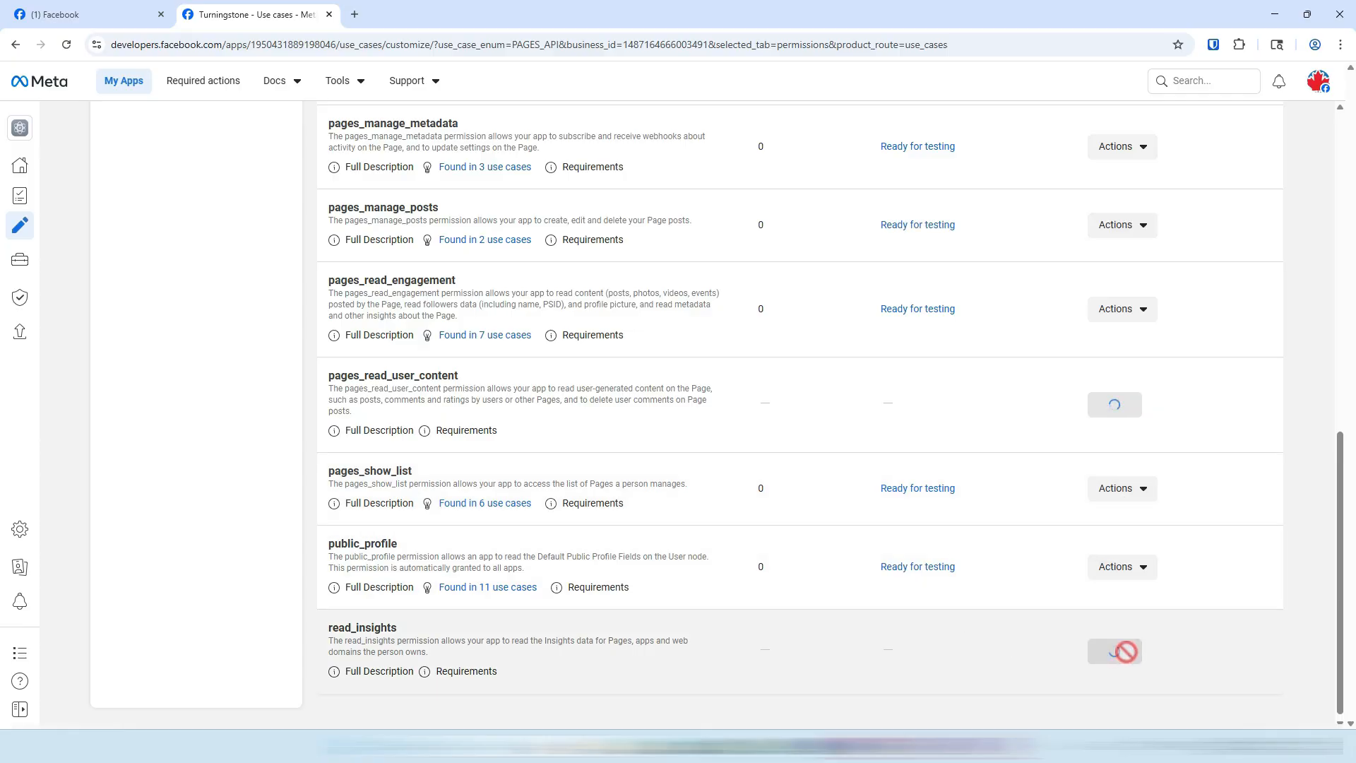
scroll(828, 485, up, 11)
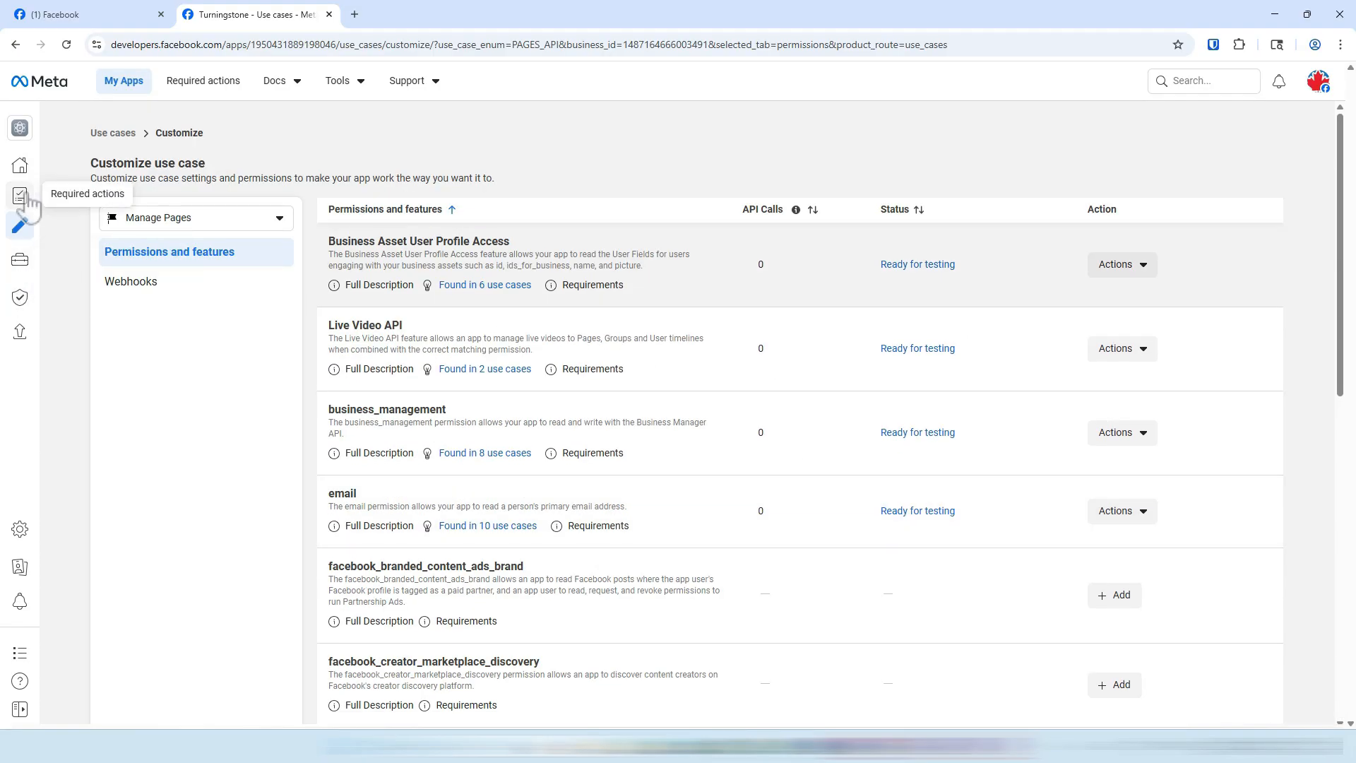
scroll(929, 586, down, 10)
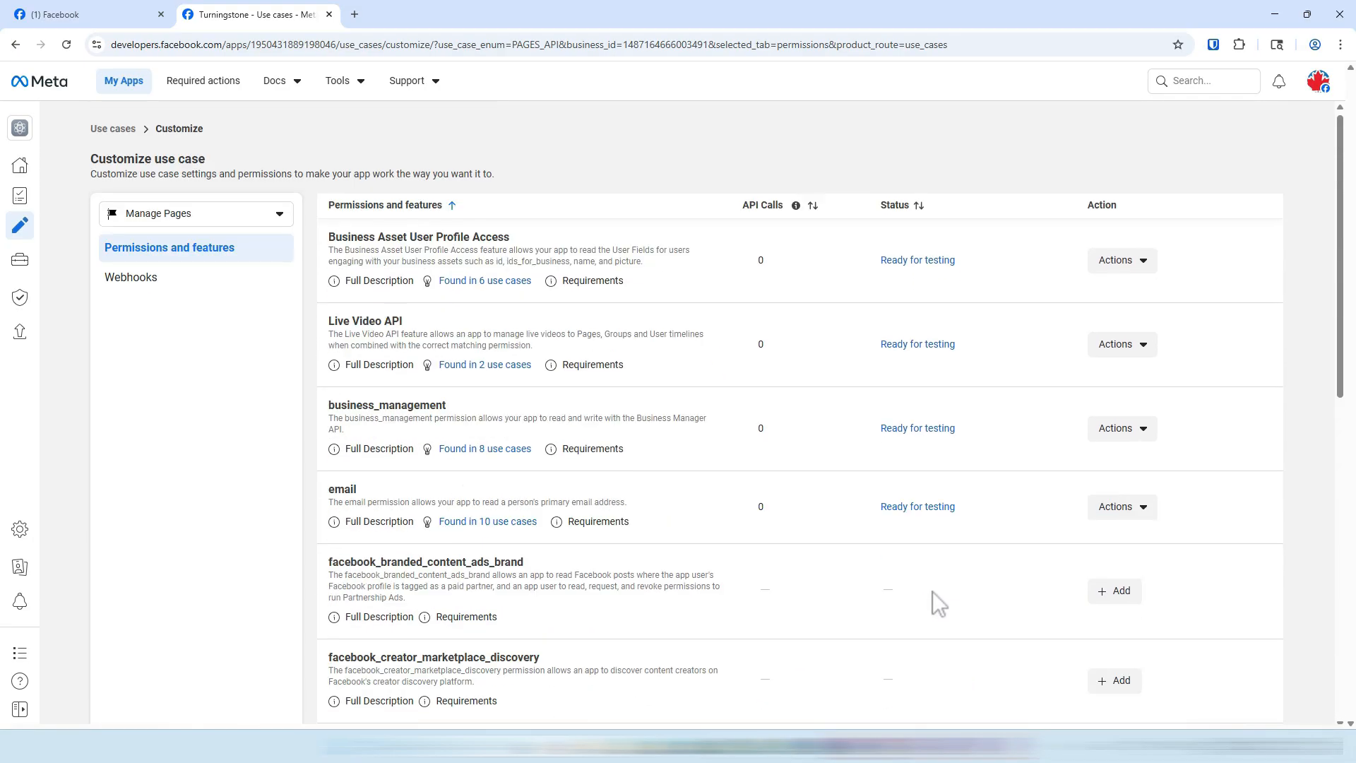
scroll(932, 591, down, 5)
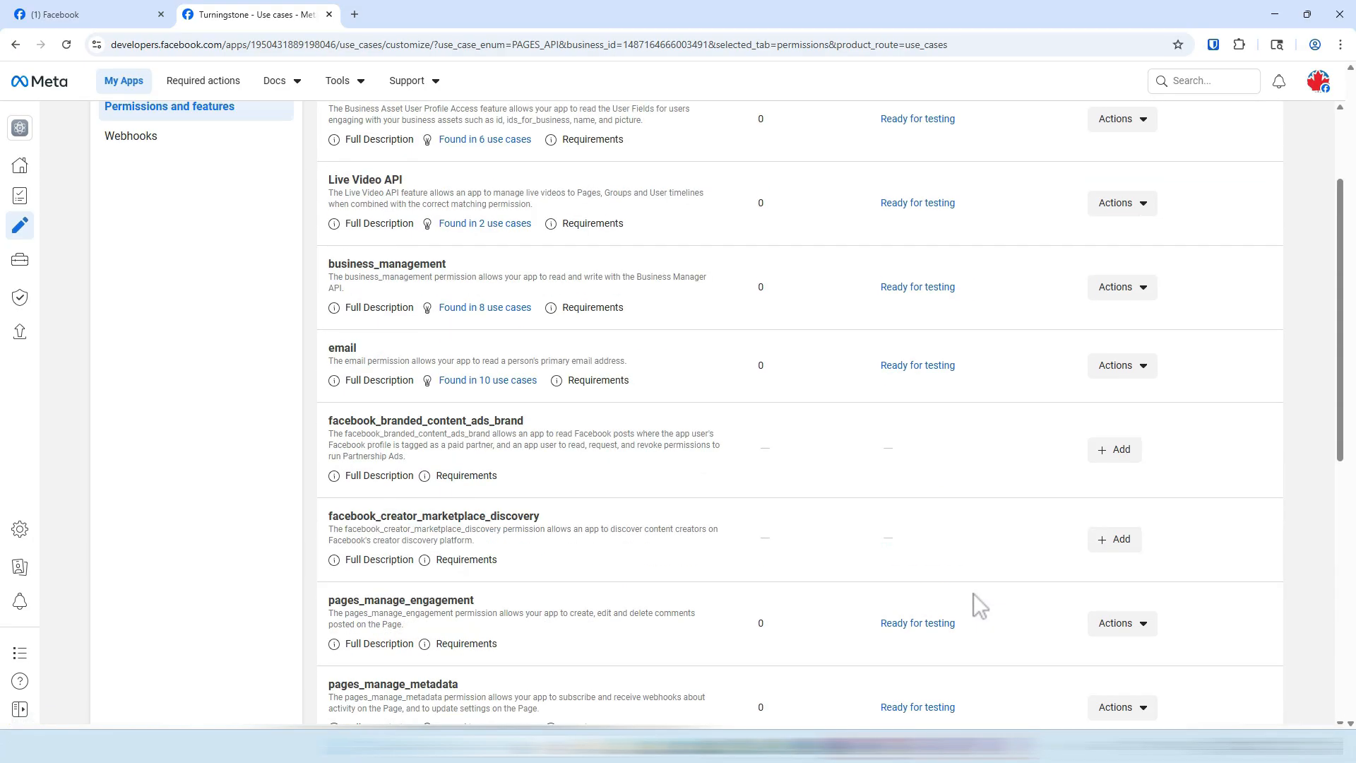
scroll(973, 593, up, 2)
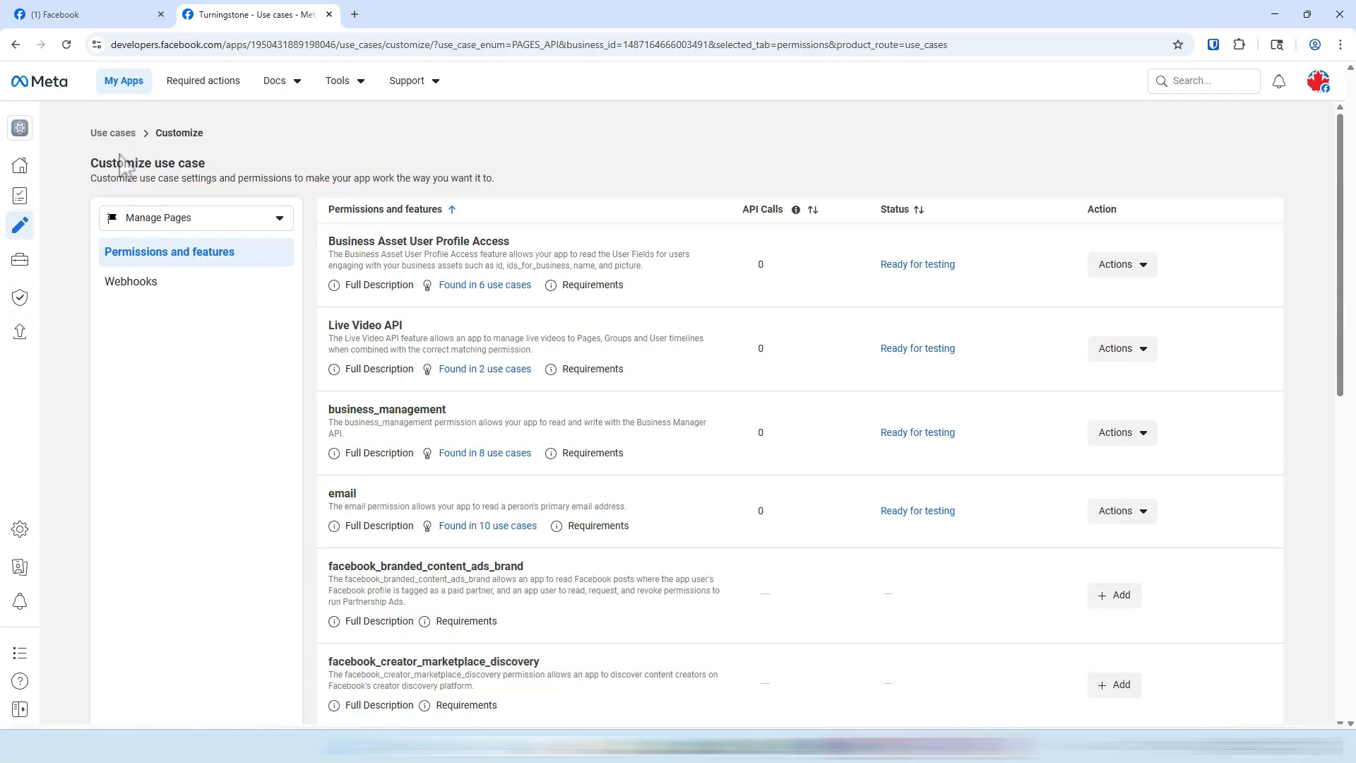
Go back to the Use cases overview and bring up the app's Publish page
click(116, 135)
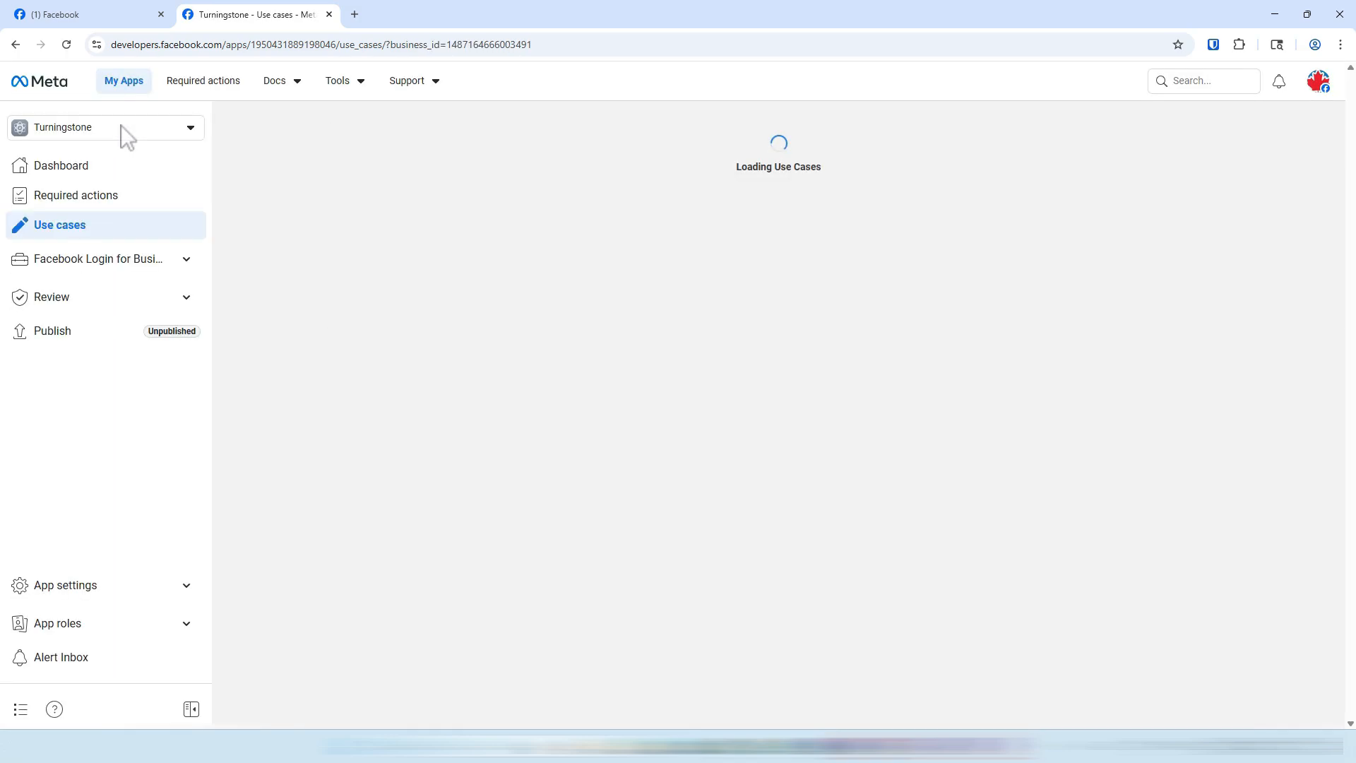
click(52, 332)
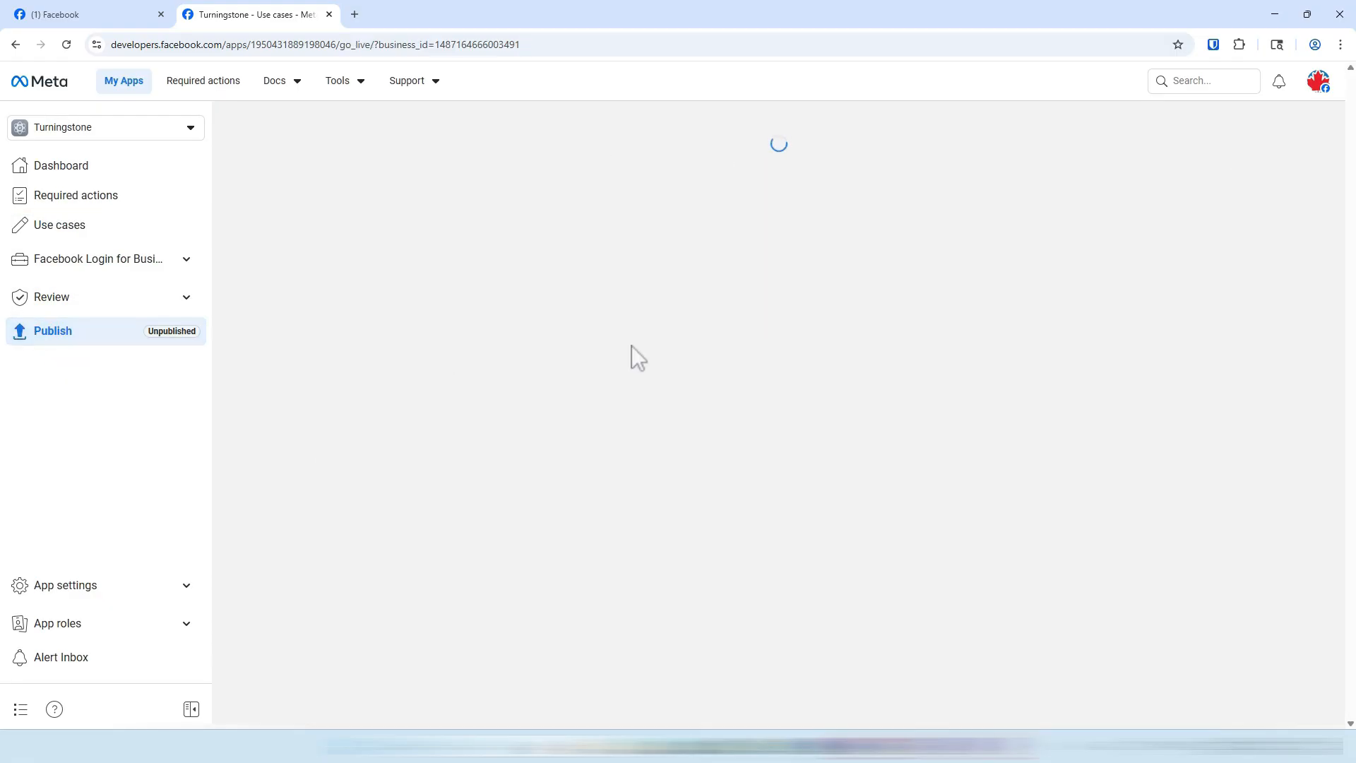
Go from the Publish page to the Turningstone app's Basic settings via the privacy policy item
scroll(978, 310, down, 8)
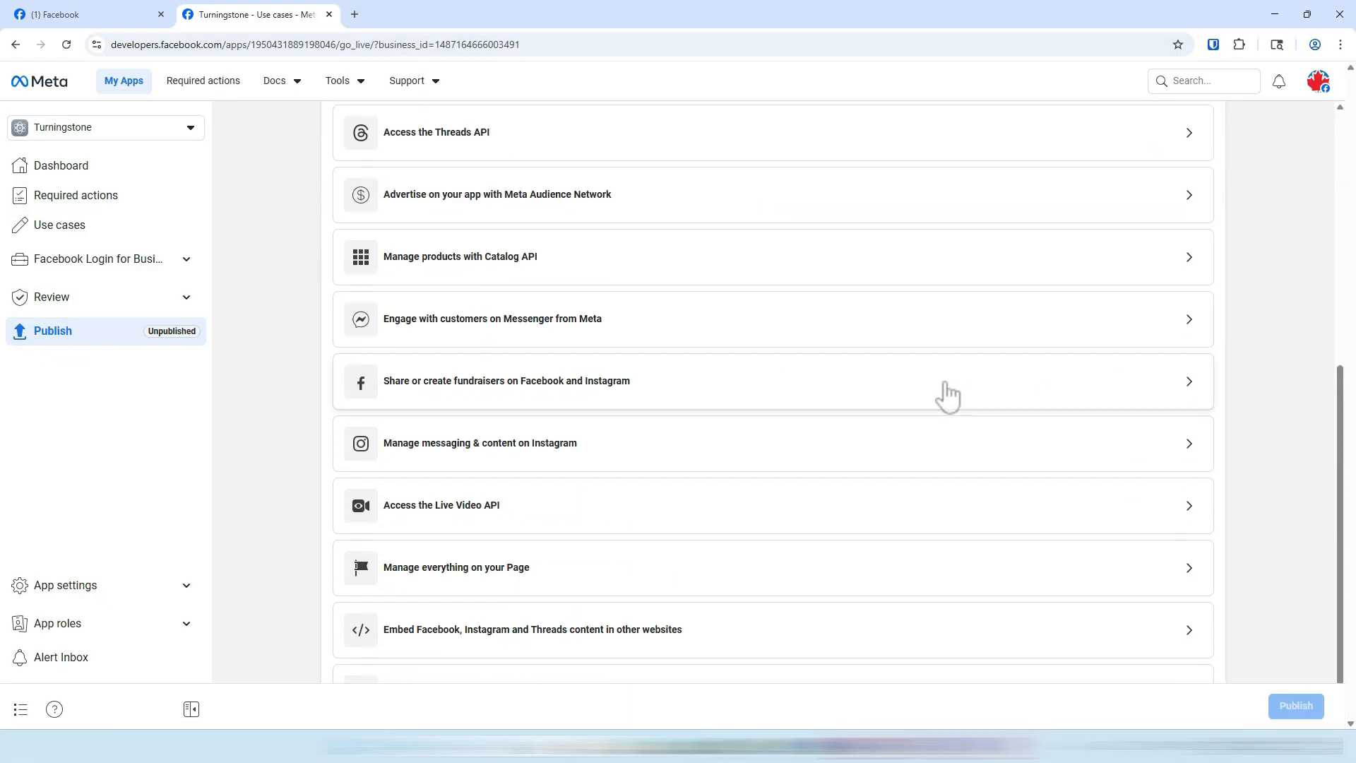
scroll(1213, 602, up, 8)
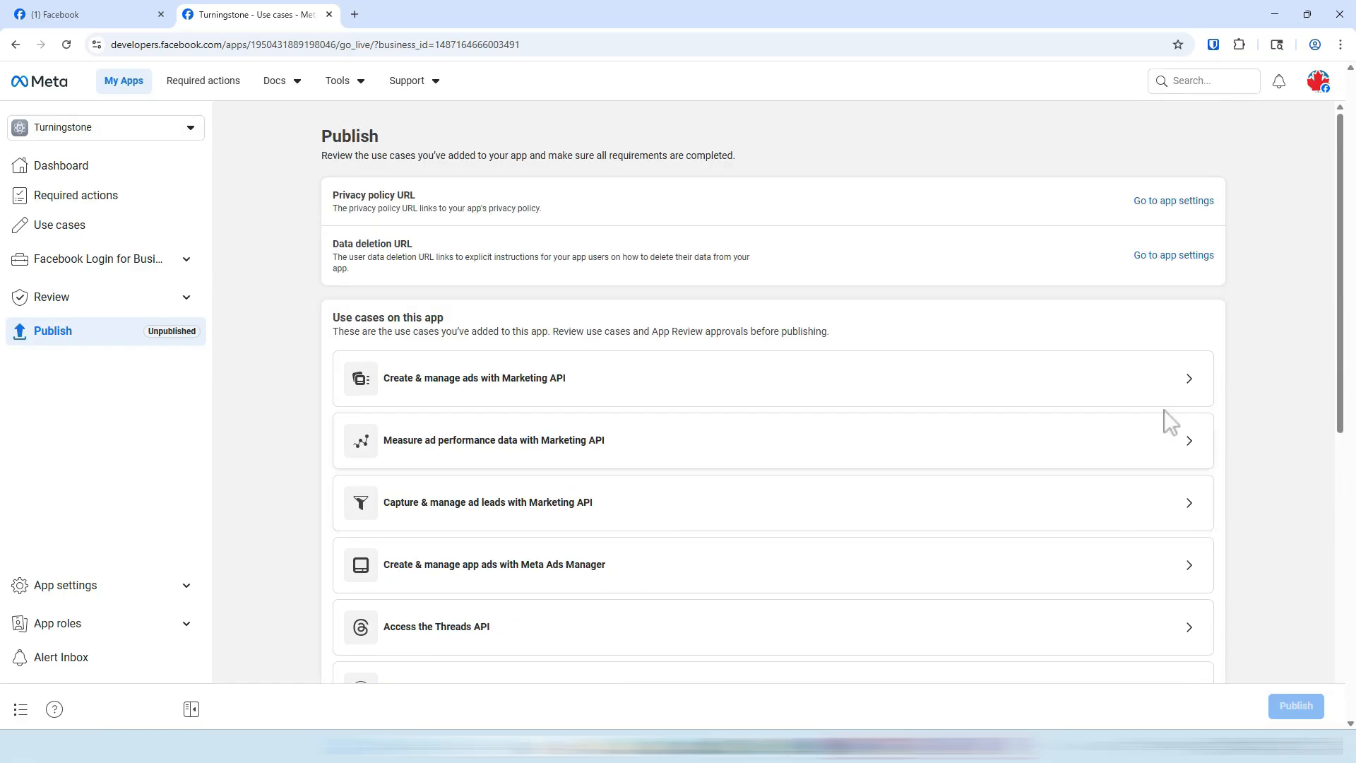
click(1167, 202)
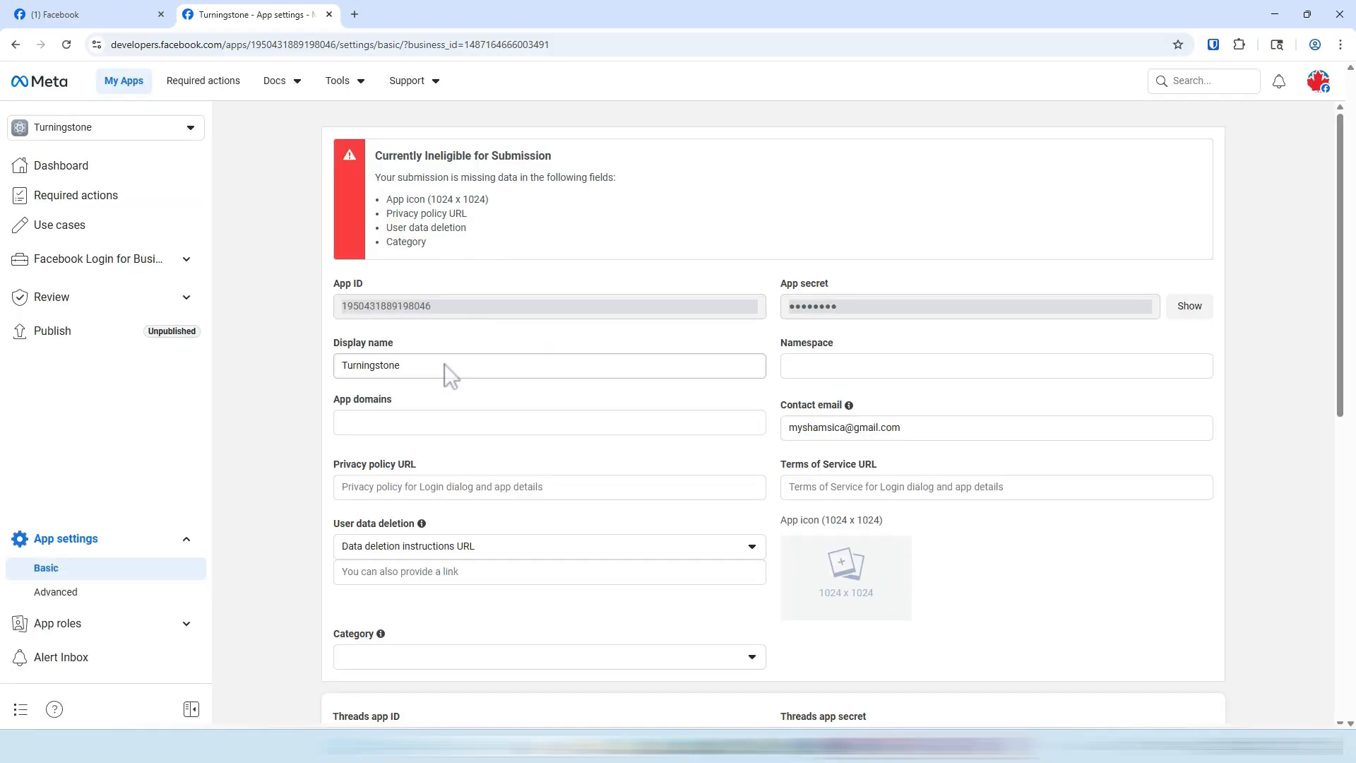
Upload the Turning Stone logo PNG as the 1024 x 1024 app icon in Basic settings
click(832, 364)
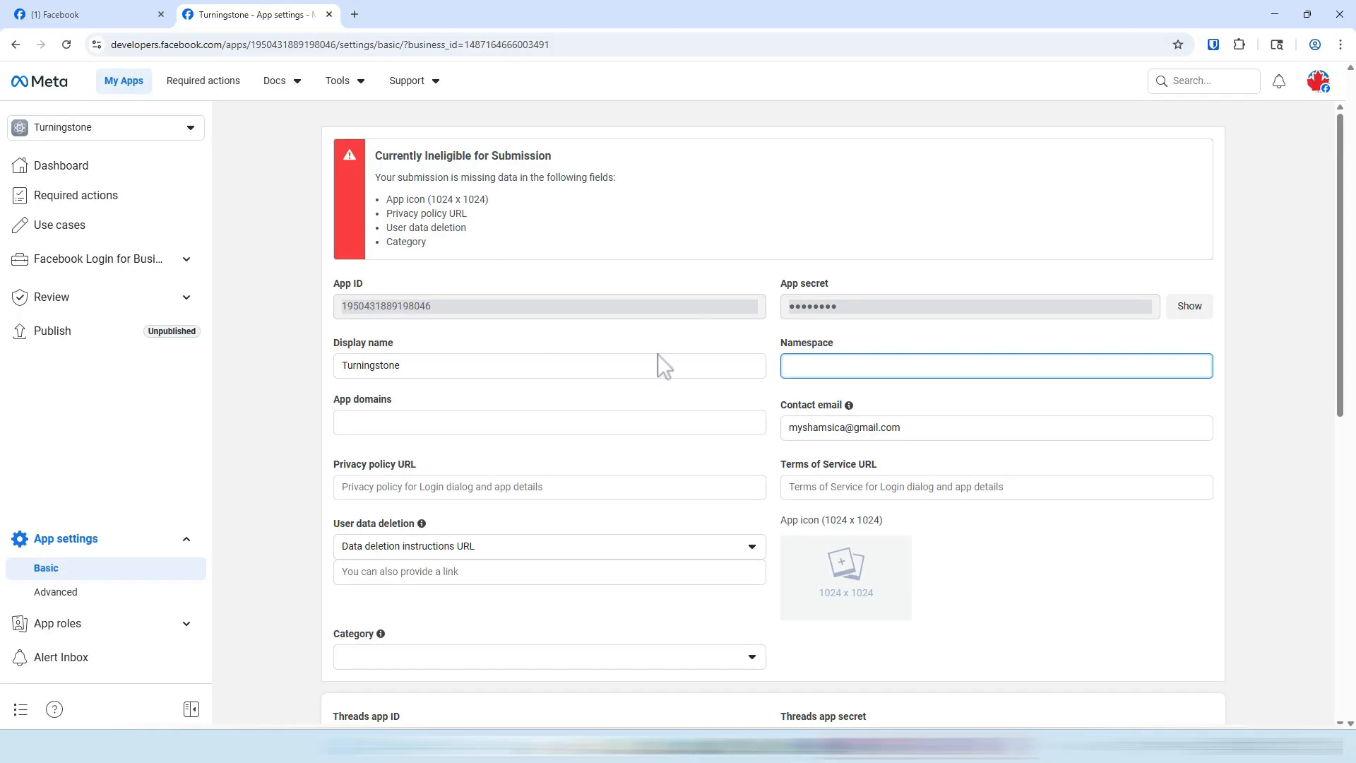
triple_click(431, 165)
click(590, 207)
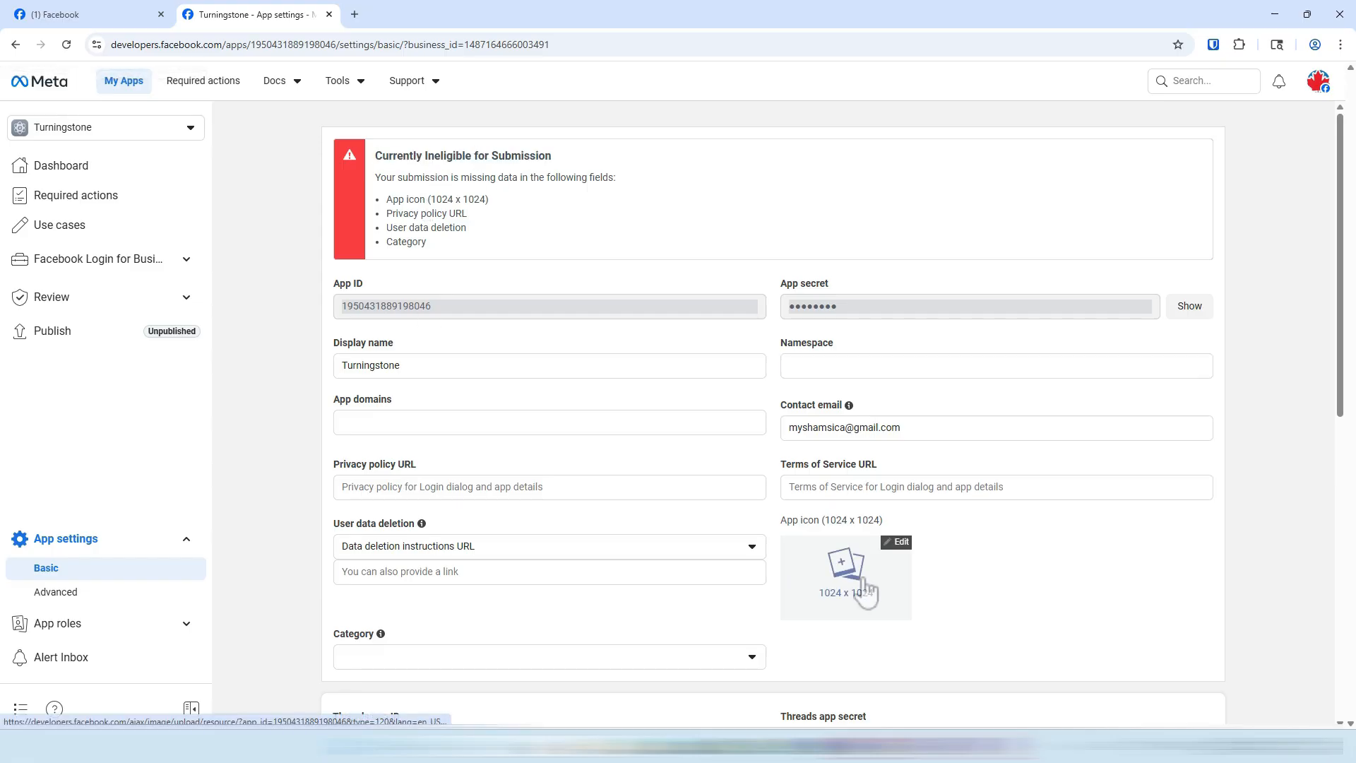
click(865, 591)
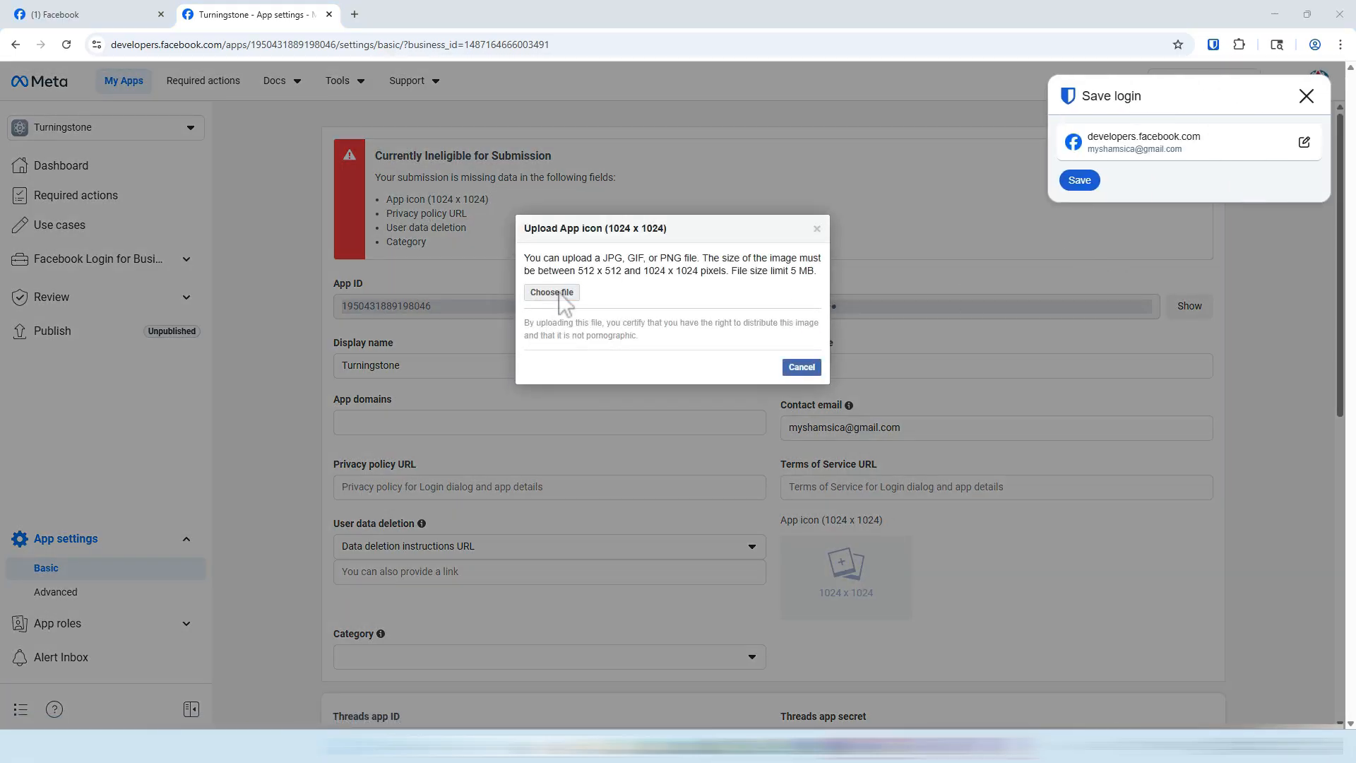
click(558, 293)
double_click(181, 174)
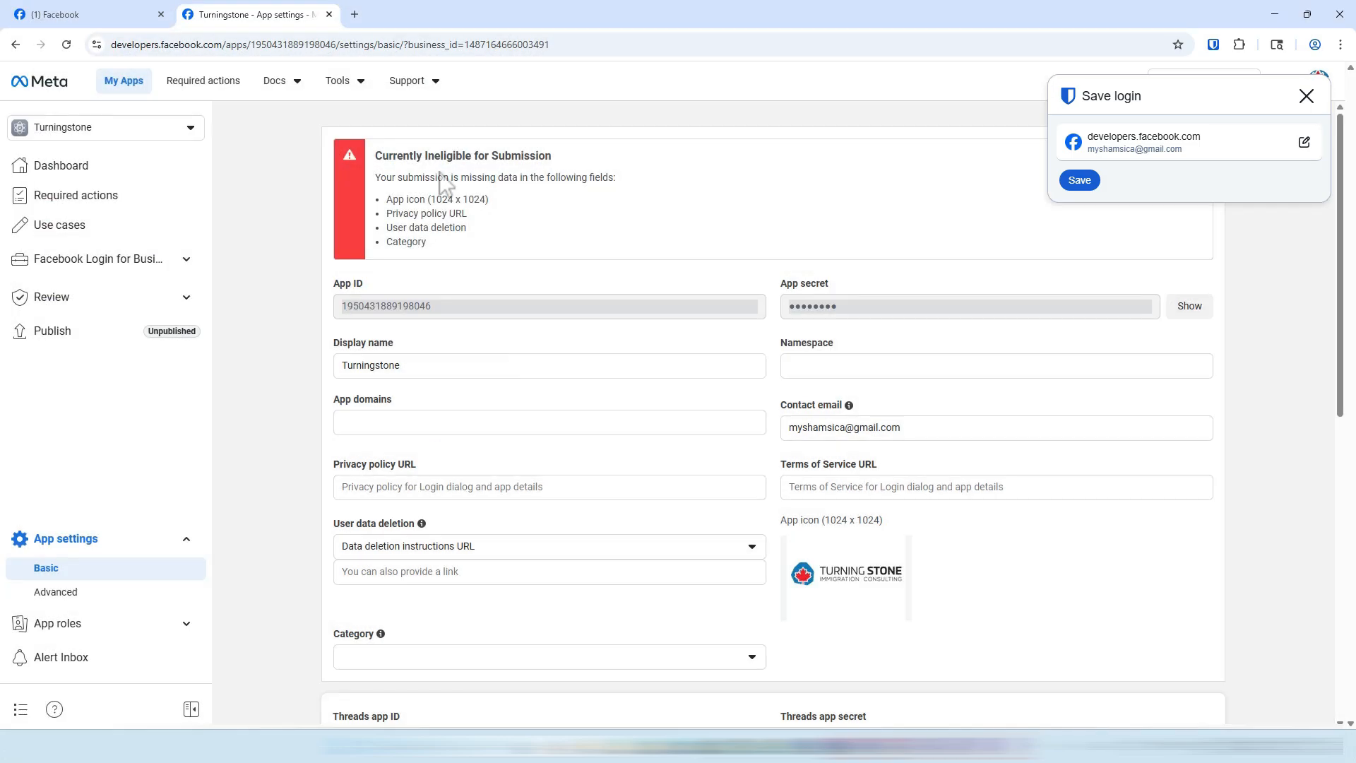
click(445, 486)
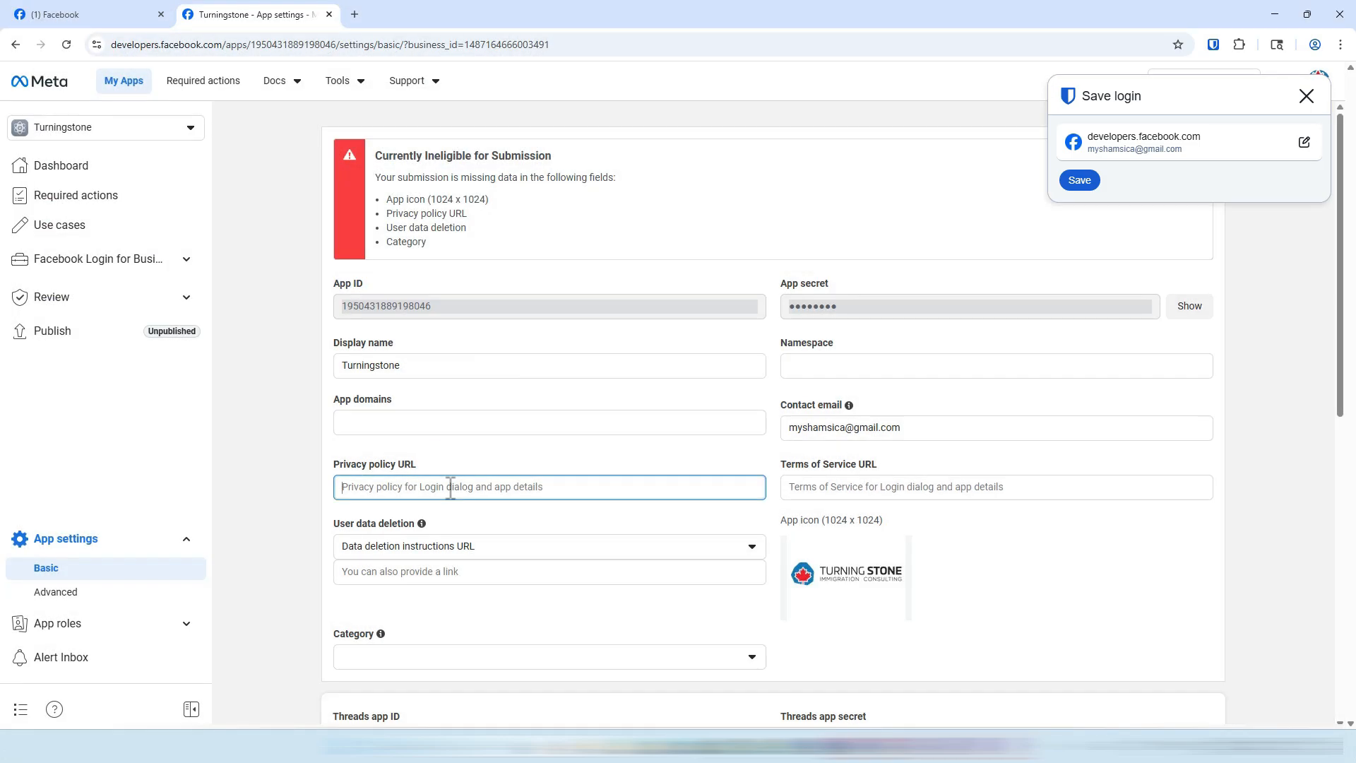
Visit turningstone.ca in a new tab and go to its Privacy Policy page
click(354, 14)
text(turning)
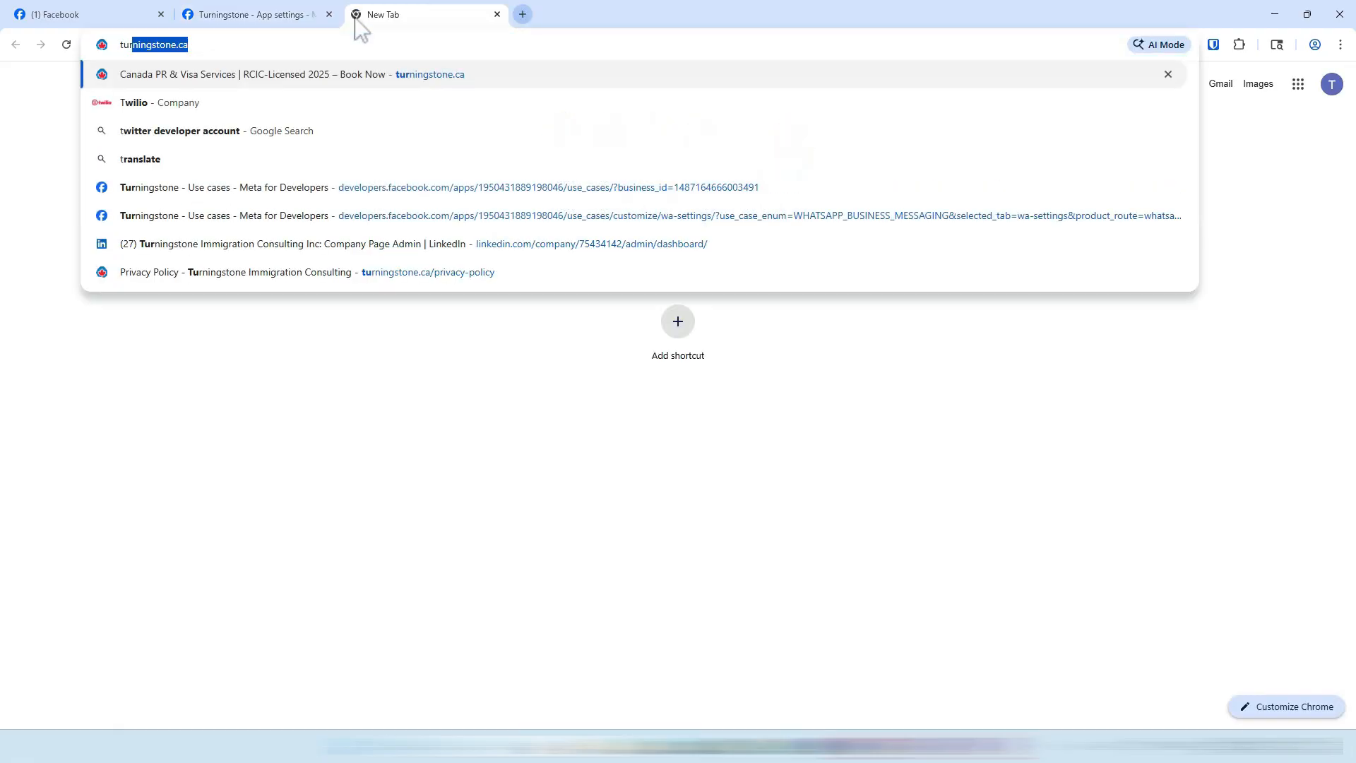
key(Return)
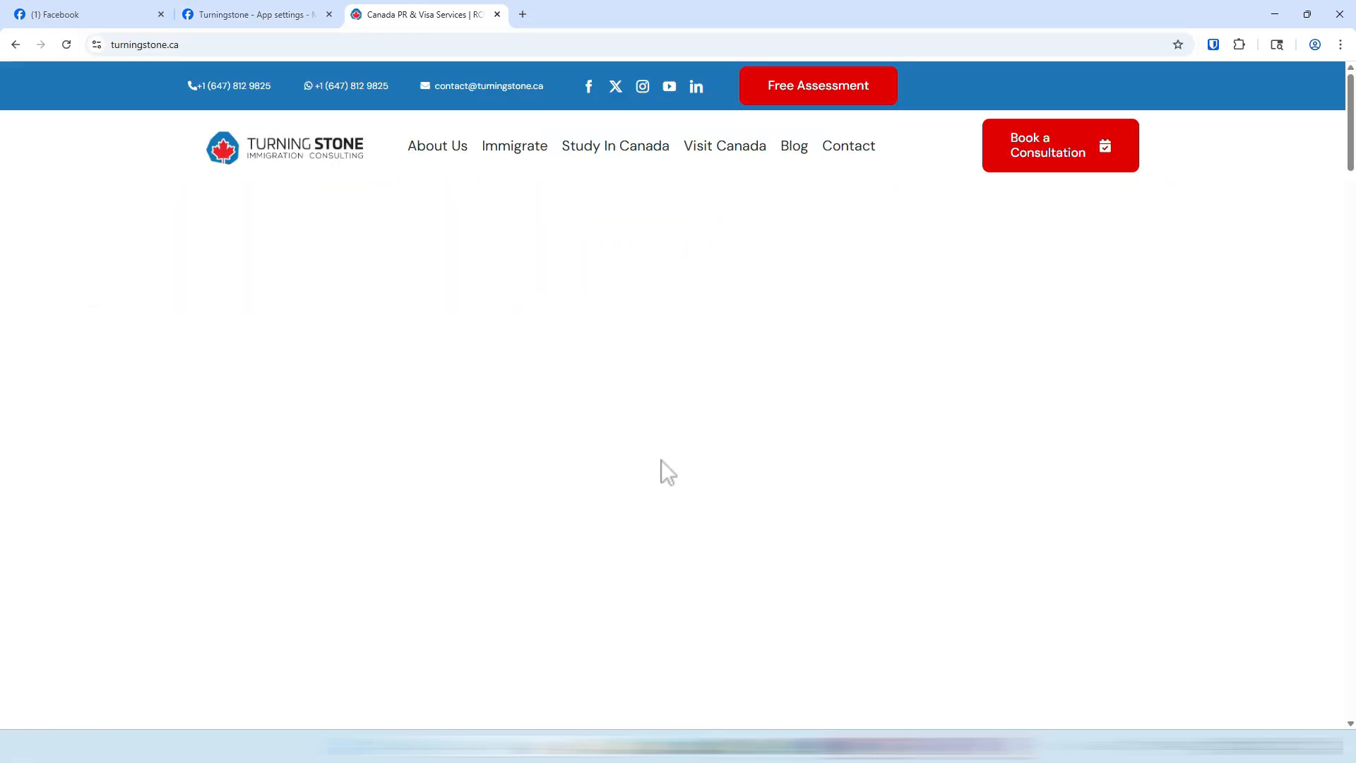
scroll(720, 433, down, 14)
middle_click(724, 446)
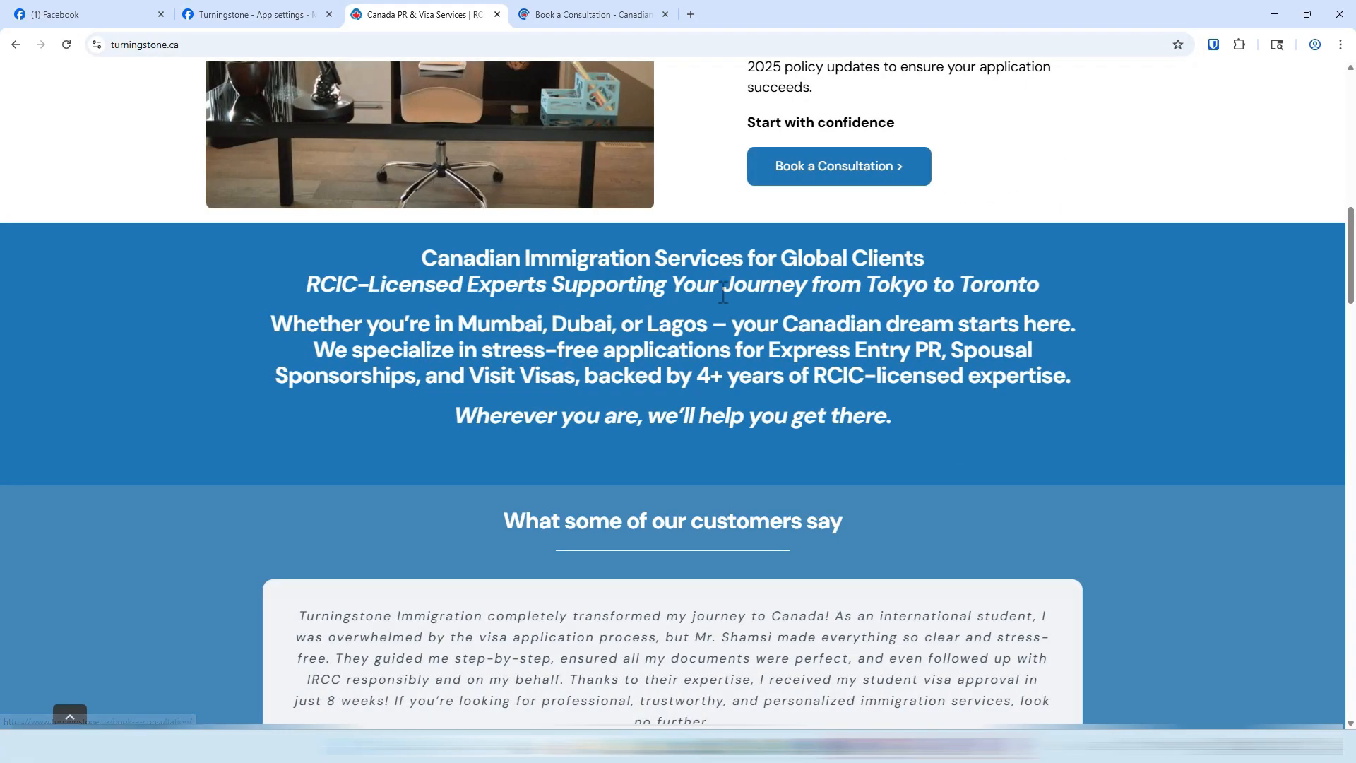
scroll(720, 353, down, 15)
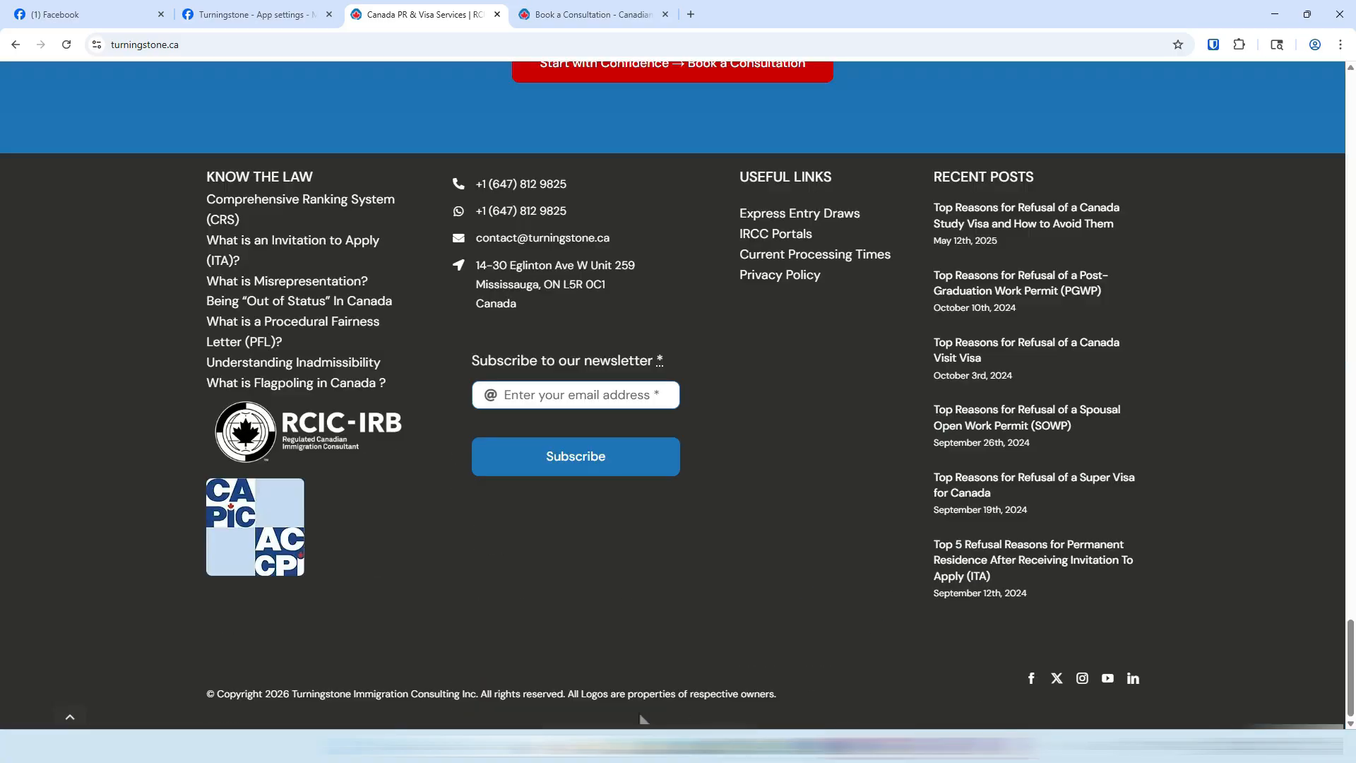
click(812, 274)
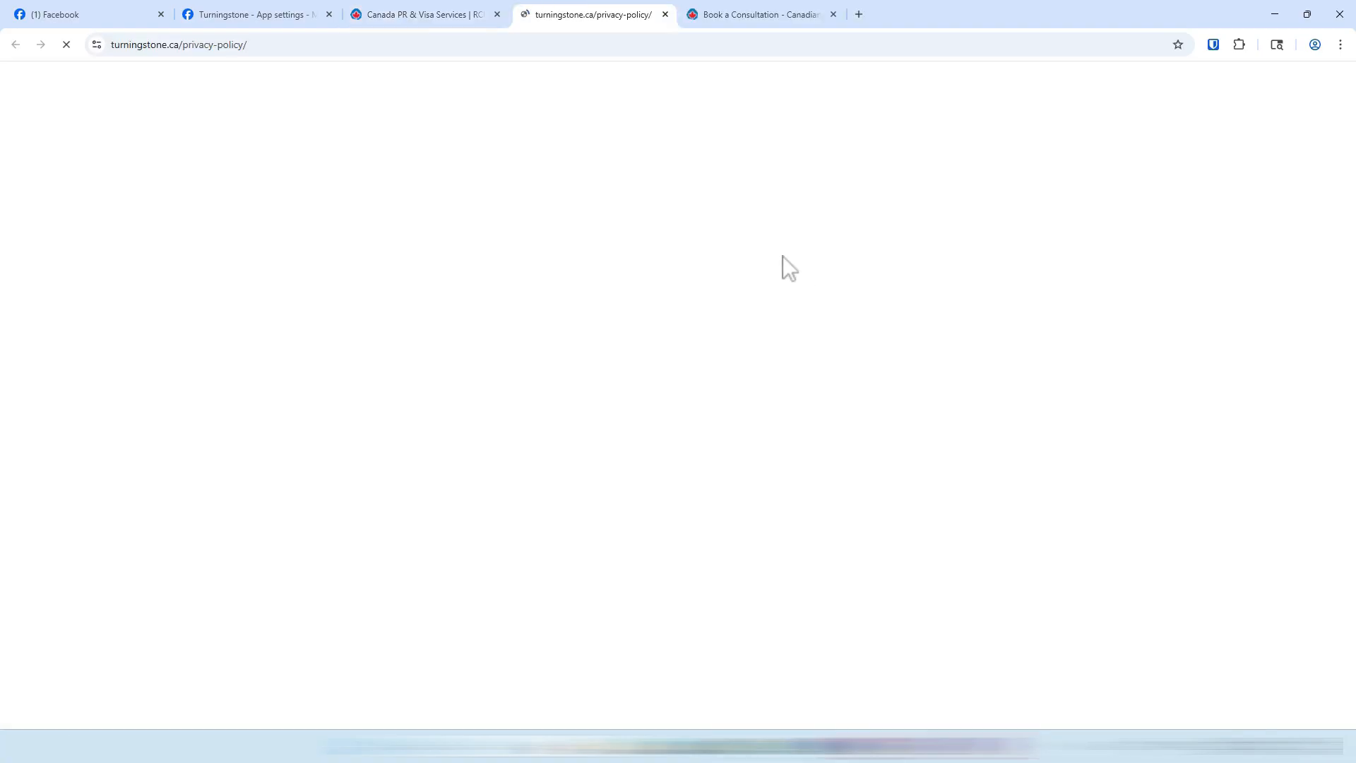
click(373, 45)
key(ctrl+c)
click(423, 14)
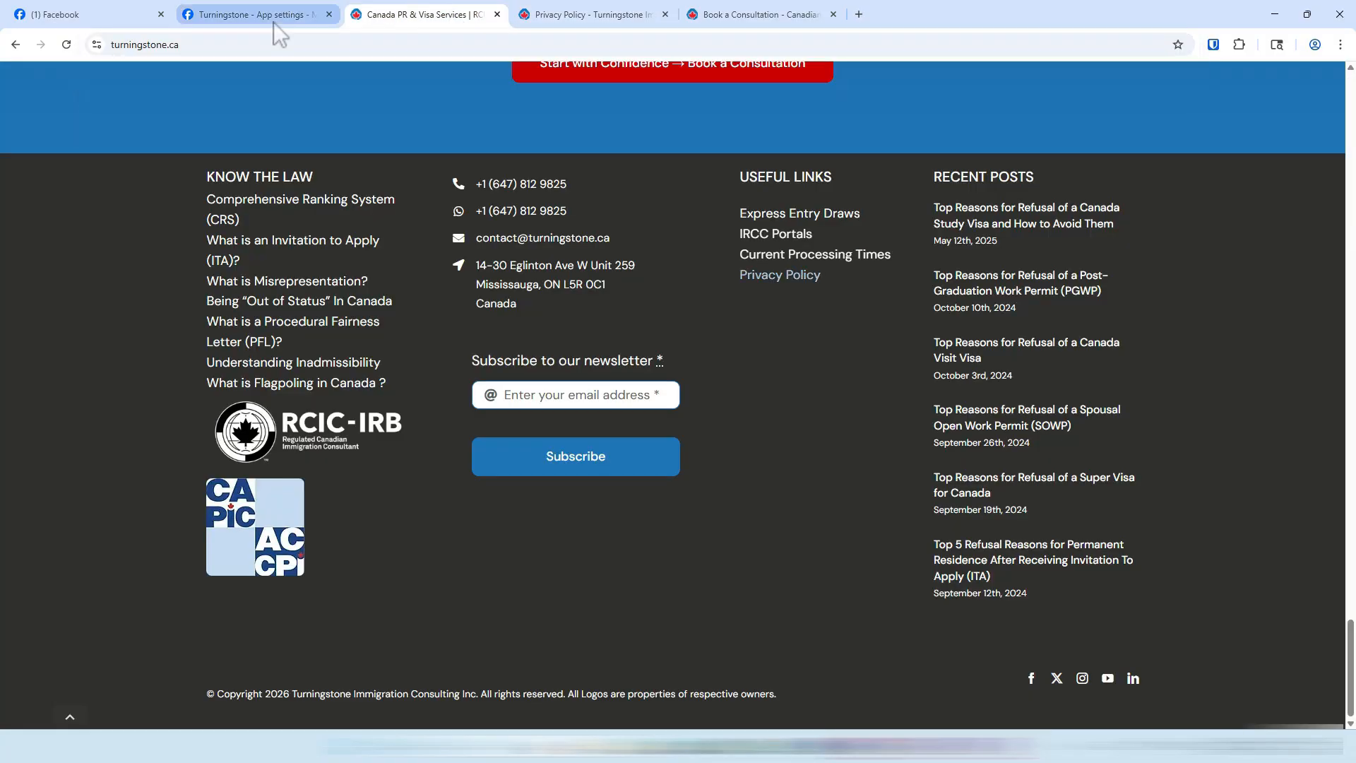
click(273, 17)
click(494, 487)
key(ctrl+v)
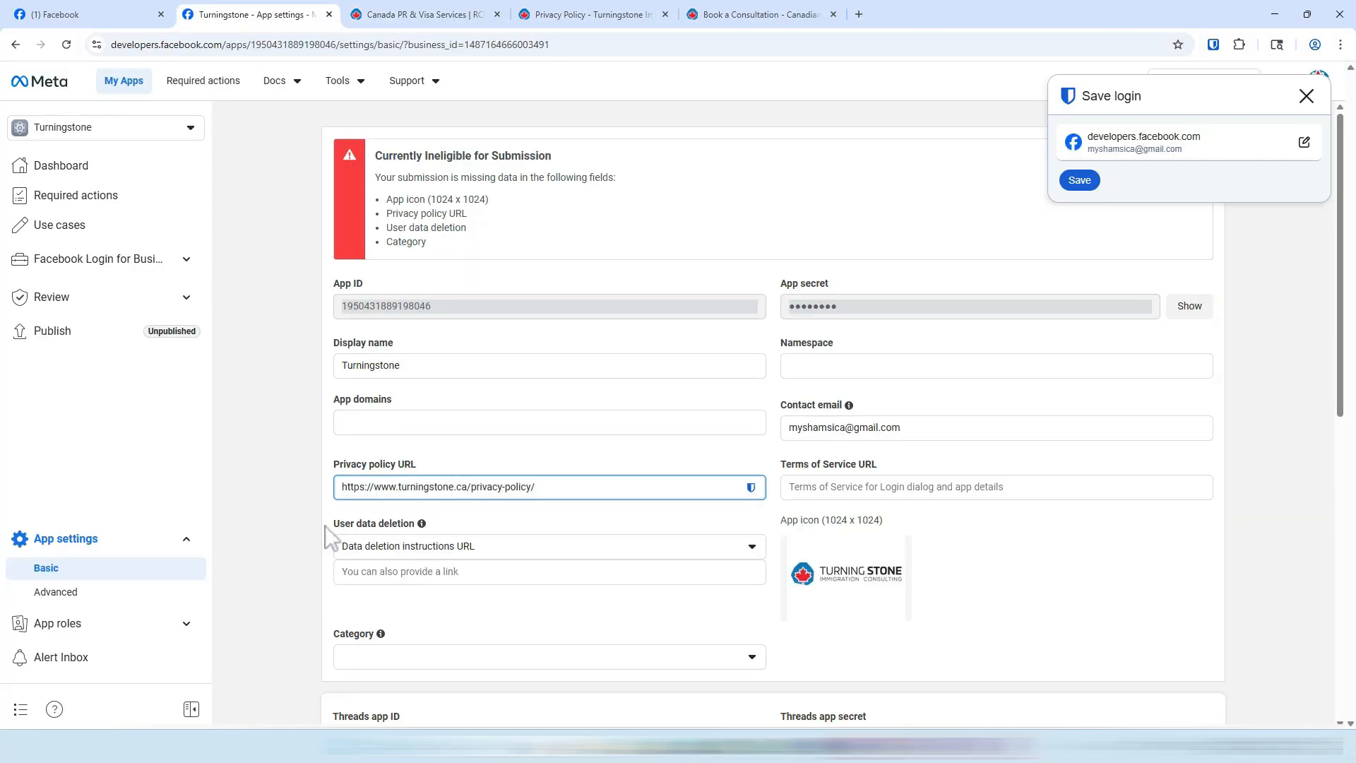
Dismiss the save-login popup and set User data deletion to Data deletion instructions URL
click(1111, 574)
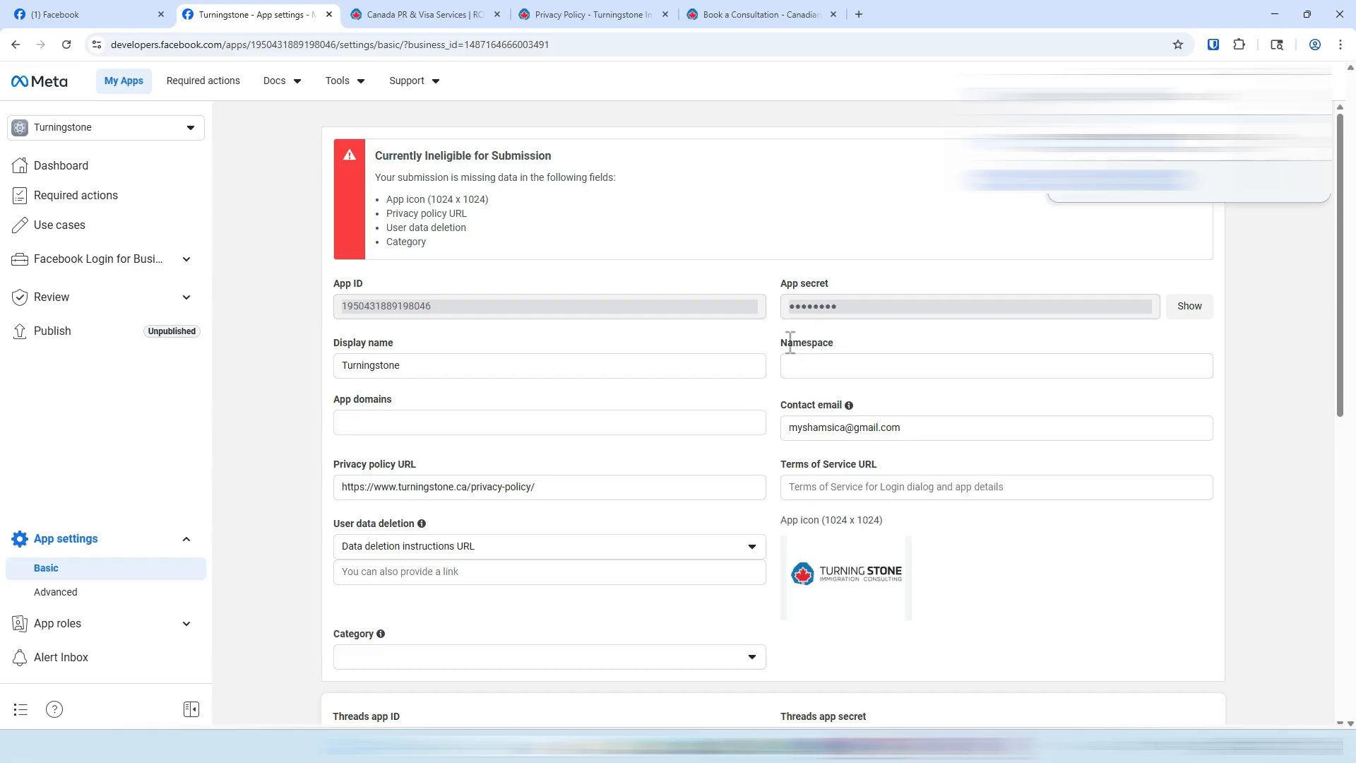
triple_click(440, 229)
click(552, 249)
click(434, 557)
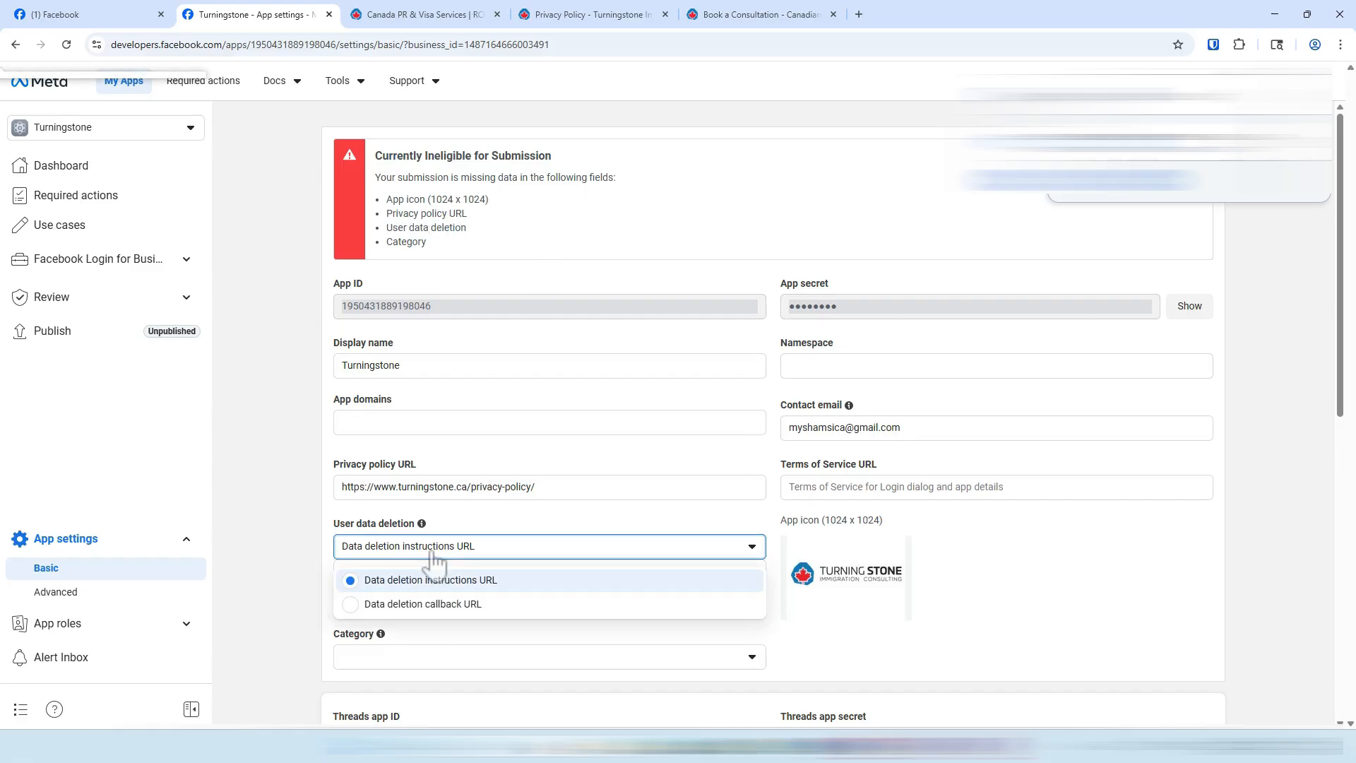
click(415, 583)
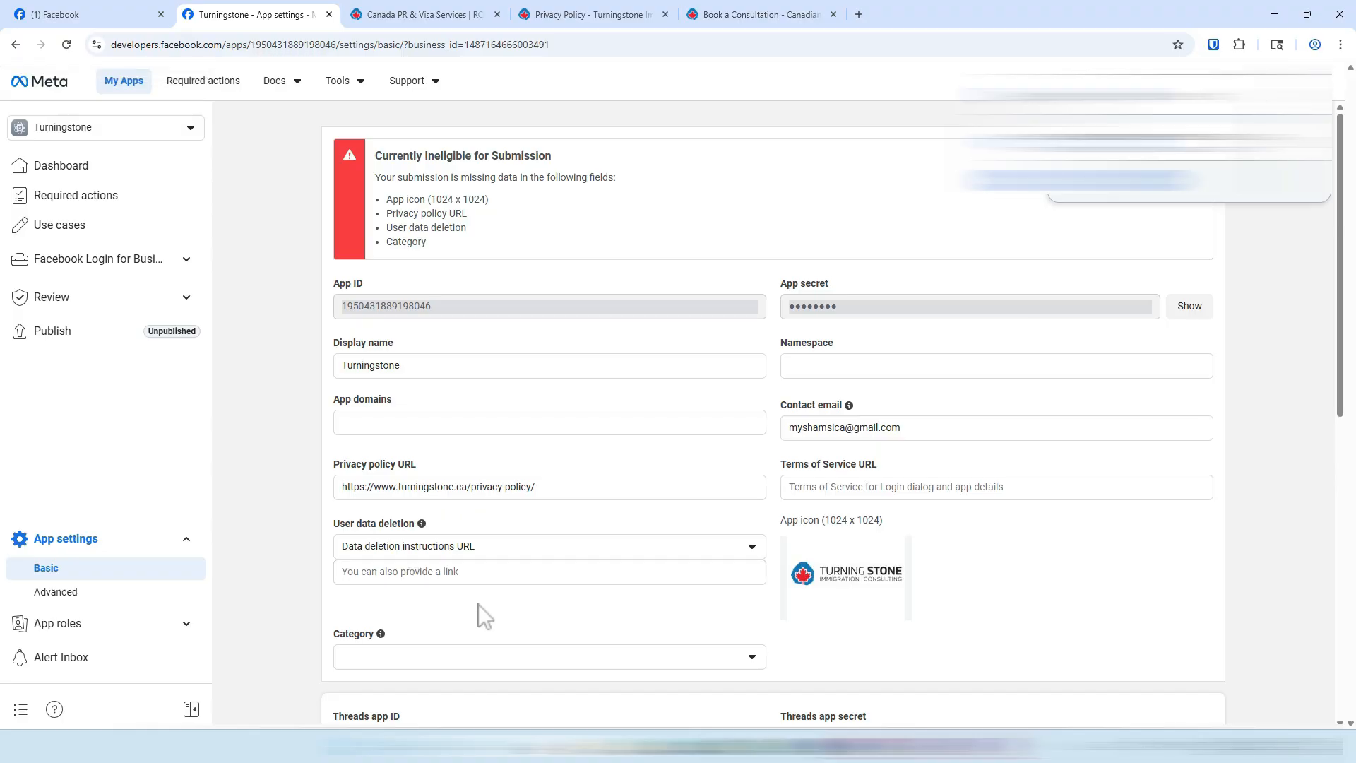
Set the app Category to Business and pages
scroll(472, 613, down, 1)
click(467, 592)
scroll(469, 487, down, 1)
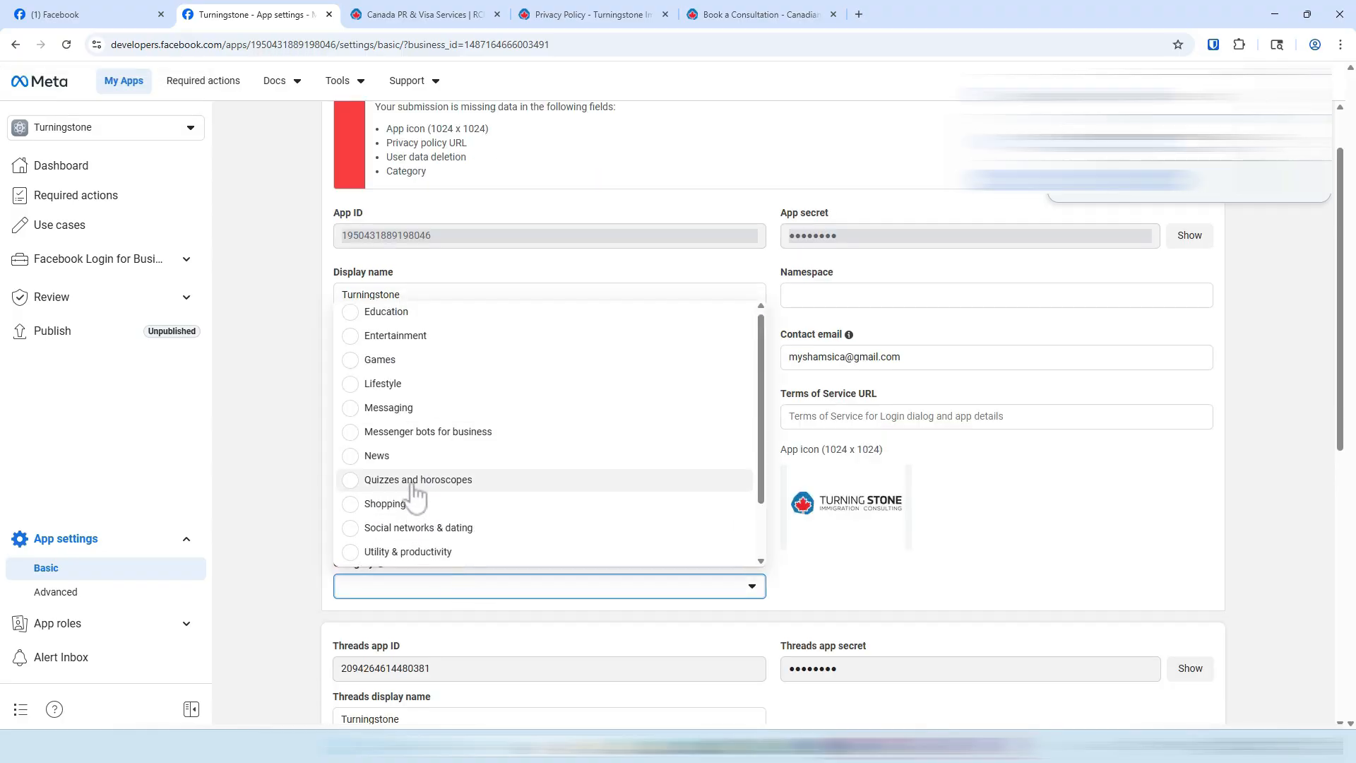
scroll(423, 488, up, 1)
scroll(415, 492, down, 1)
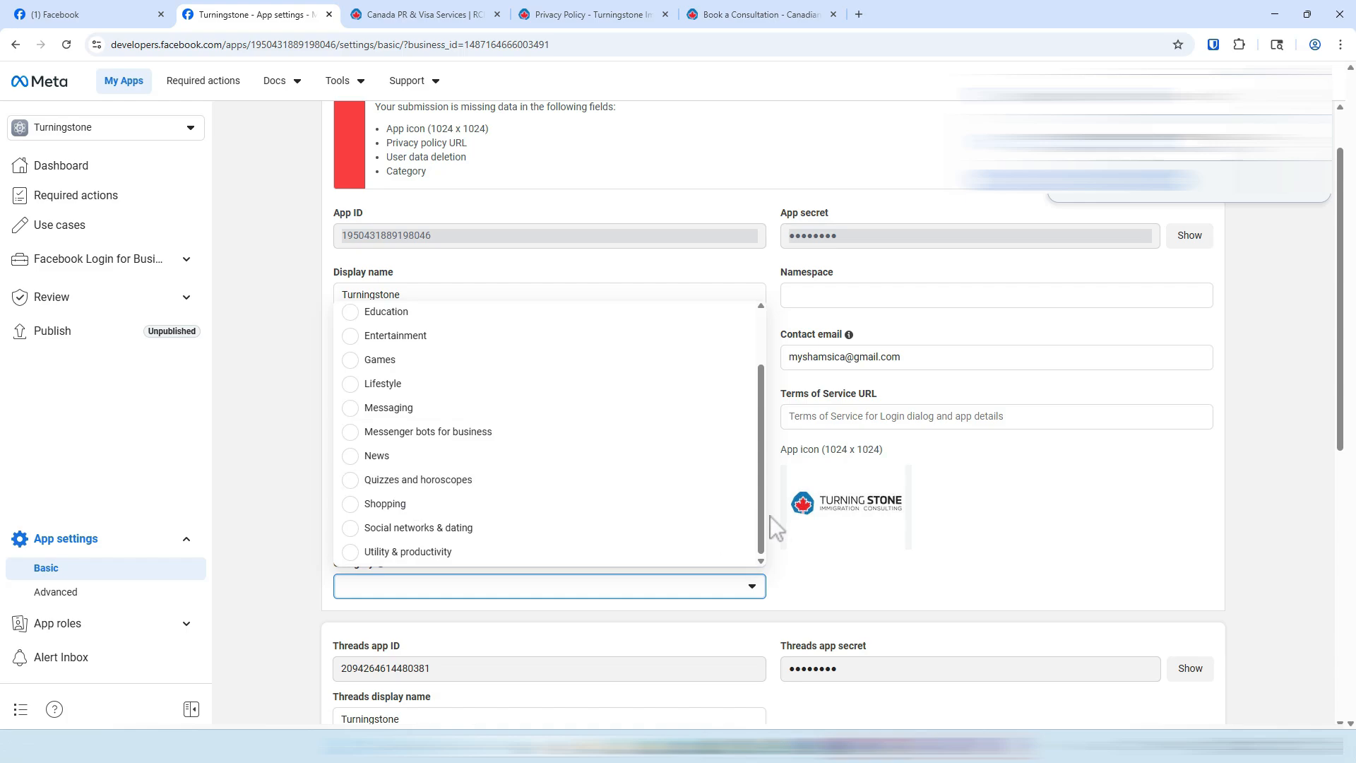
scroll(441, 478, up, 1)
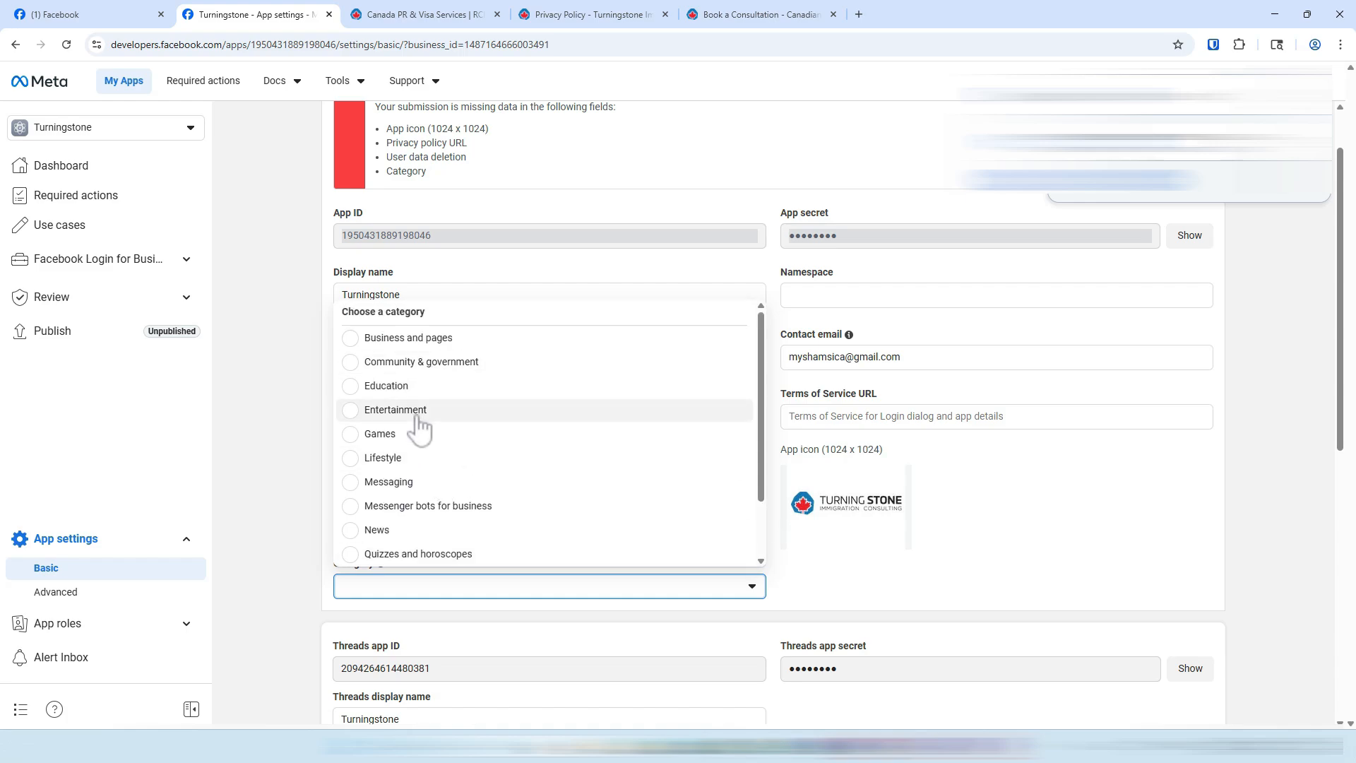
click(410, 338)
Save the Basic settings with the privacy policy URL, icon and Business and pages category
scroll(439, 564, down, 3)
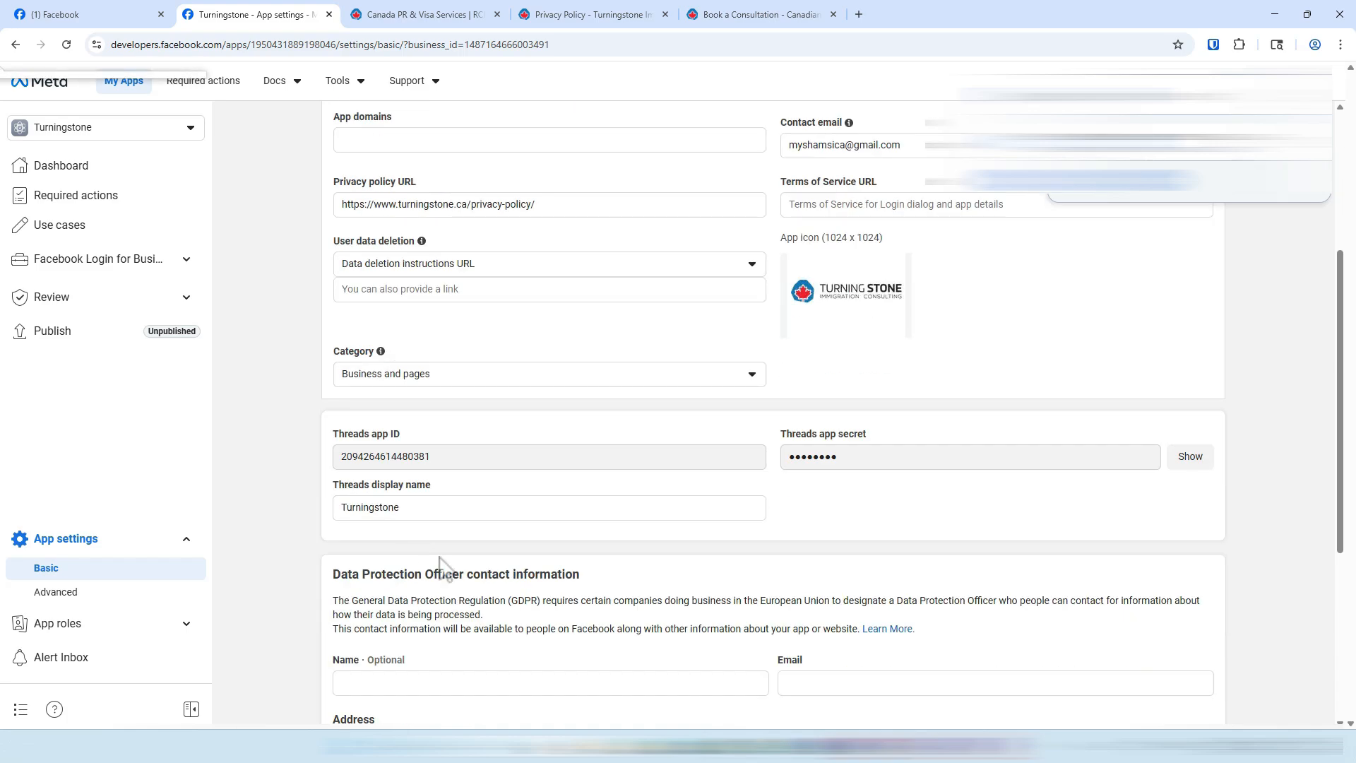
scroll(607, 586, down, 5)
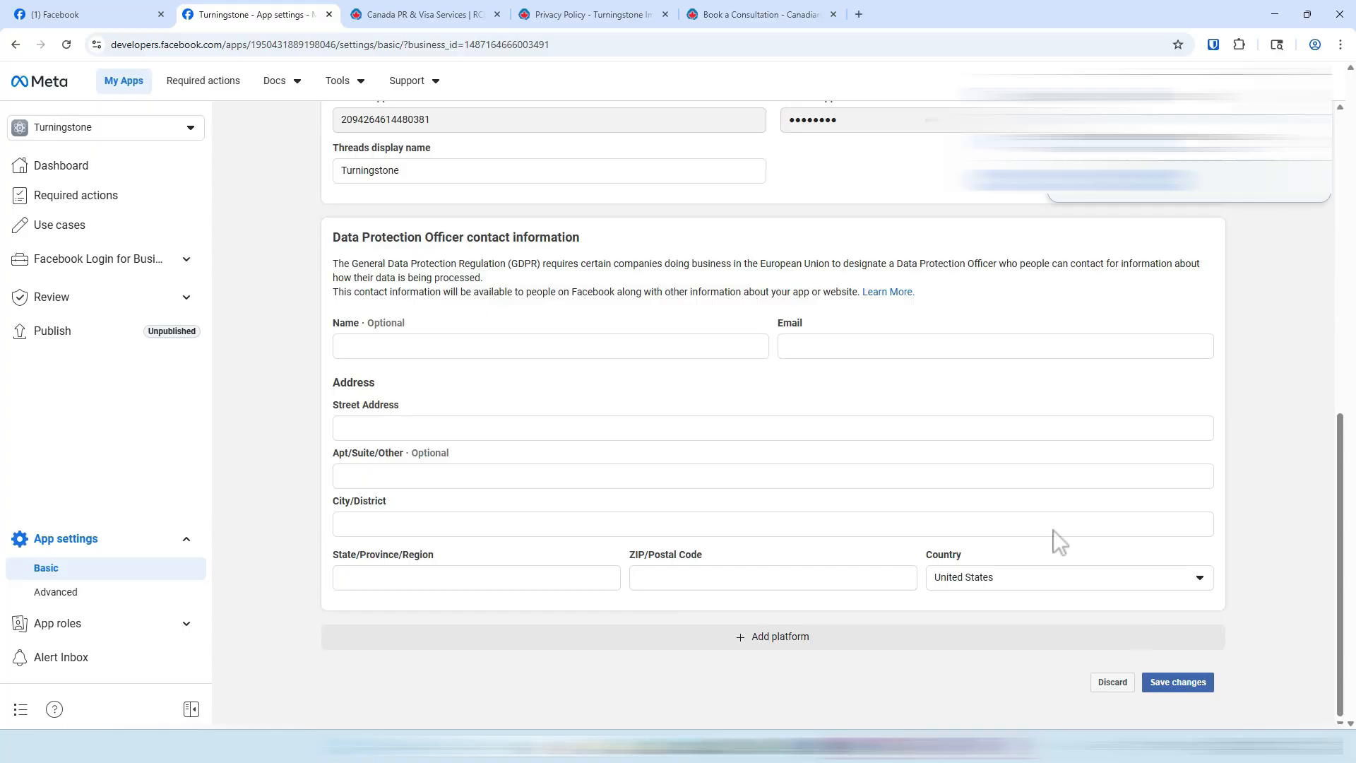
scroll(1060, 542, up, 5)
scroll(781, 545, down, 5)
scroll(692, 430, up, 9)
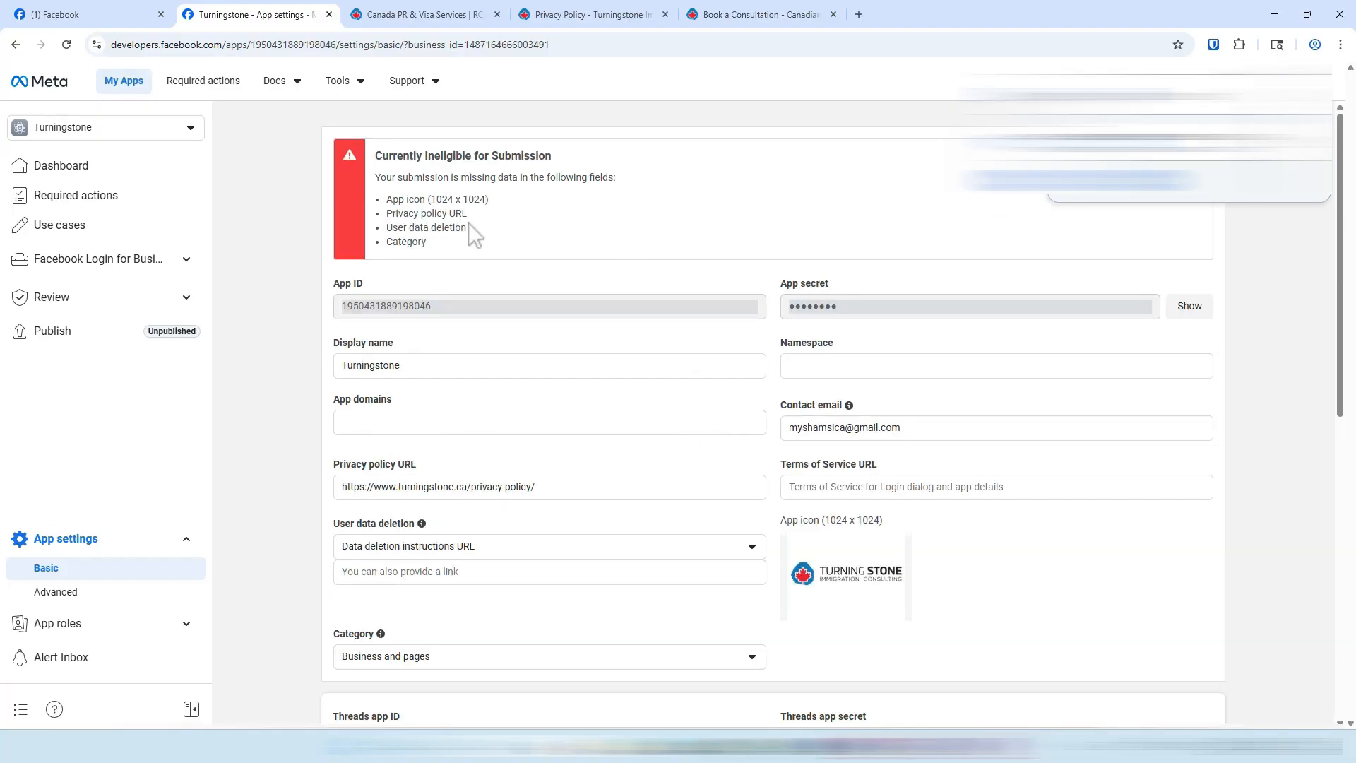
scroll(1104, 438, down, 9)
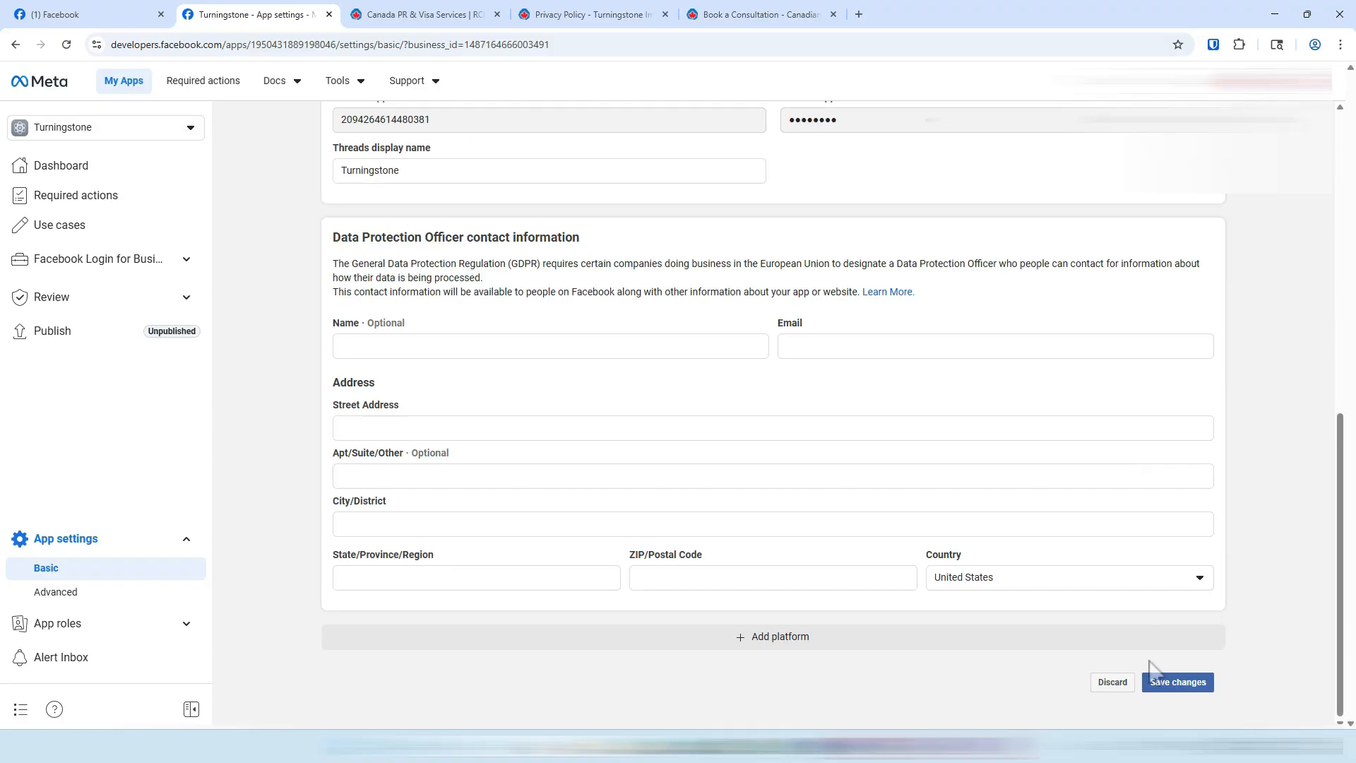
click(1183, 678)
scroll(936, 502, up, 4)
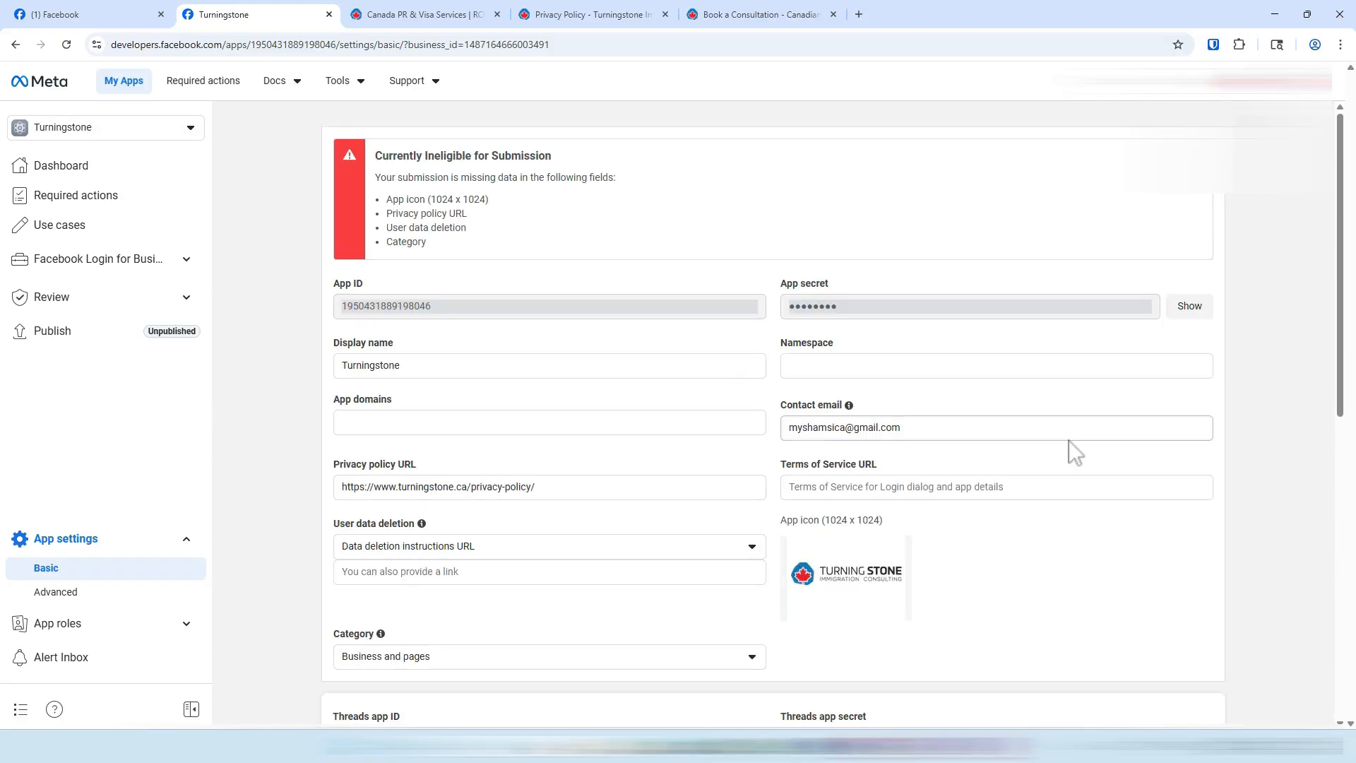
scroll(1069, 439, down, 9)
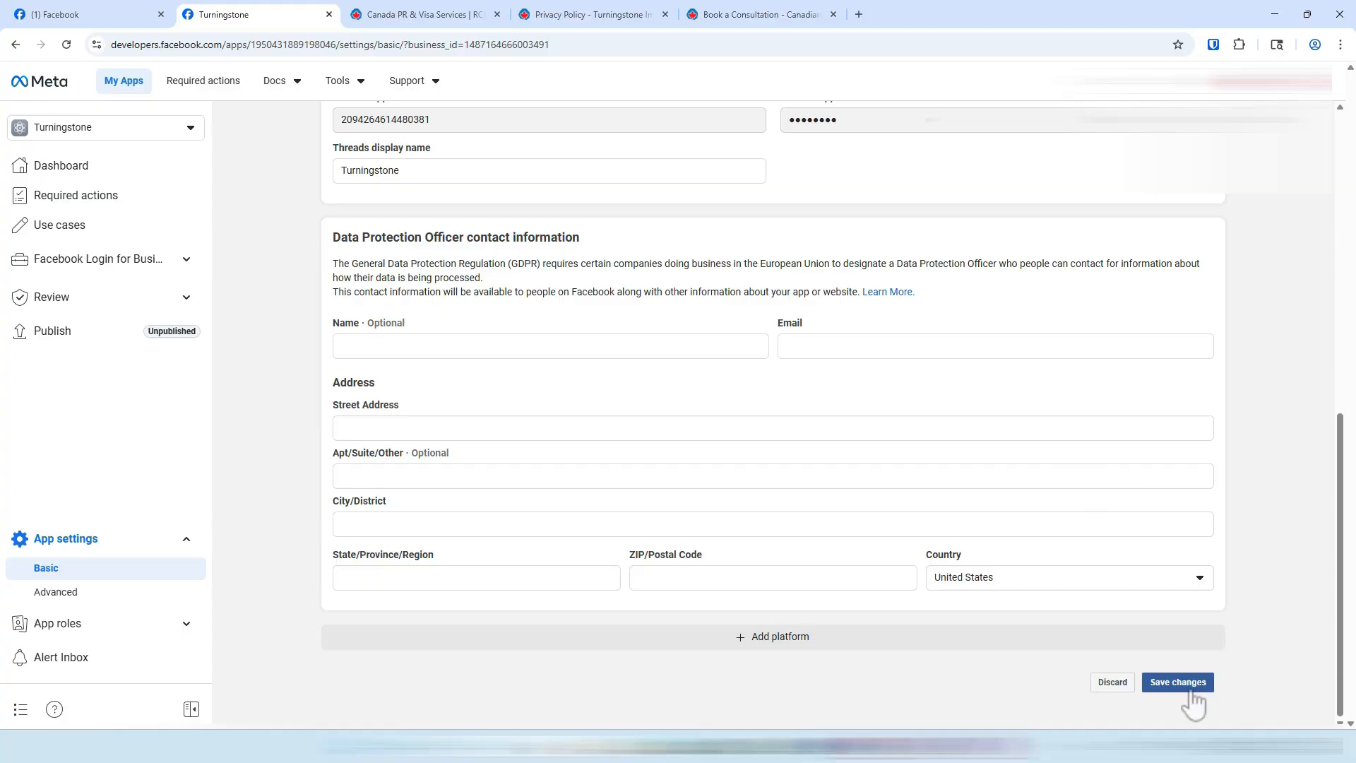
scroll(787, 393, up, 9)
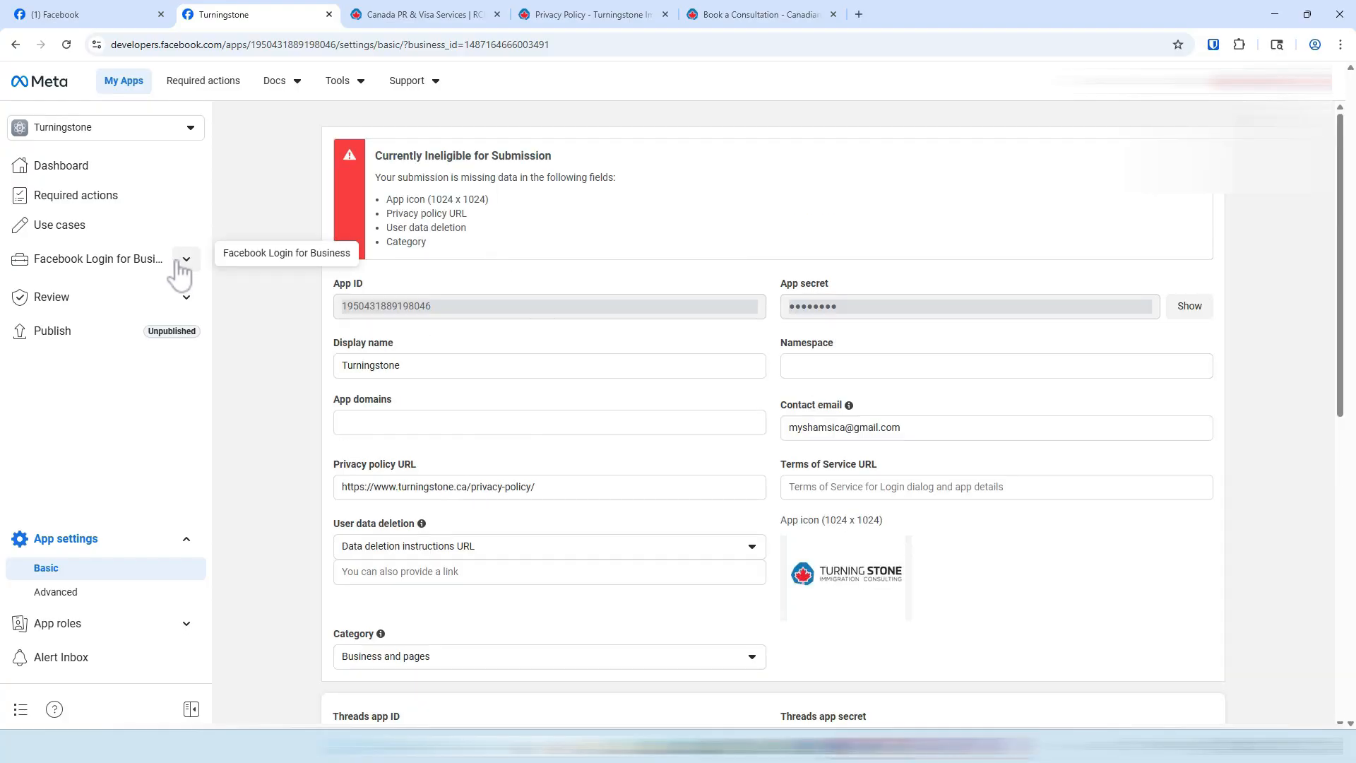
scroll(615, 318, down, 5)
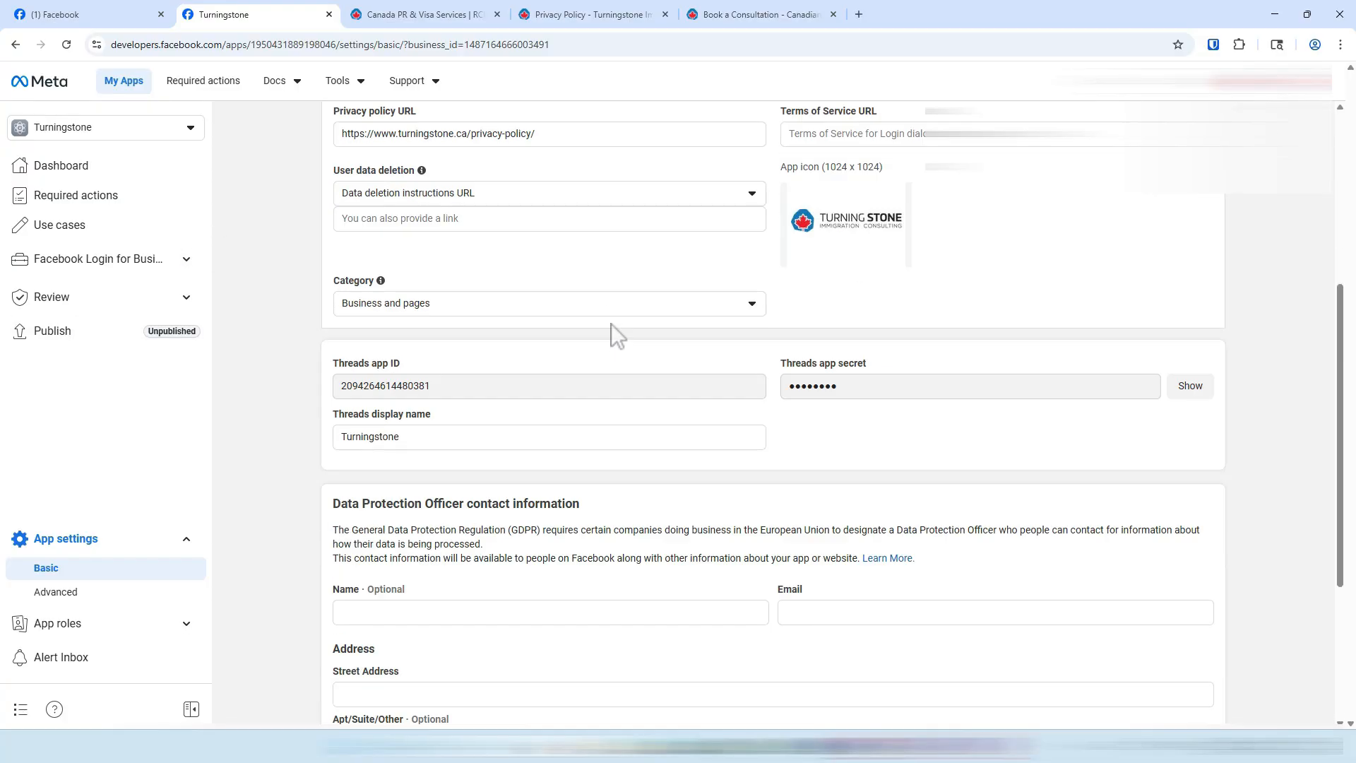
Keep Data deletion instructions URL and copy the turningstone.ca privacy-policy page address
click(517, 205)
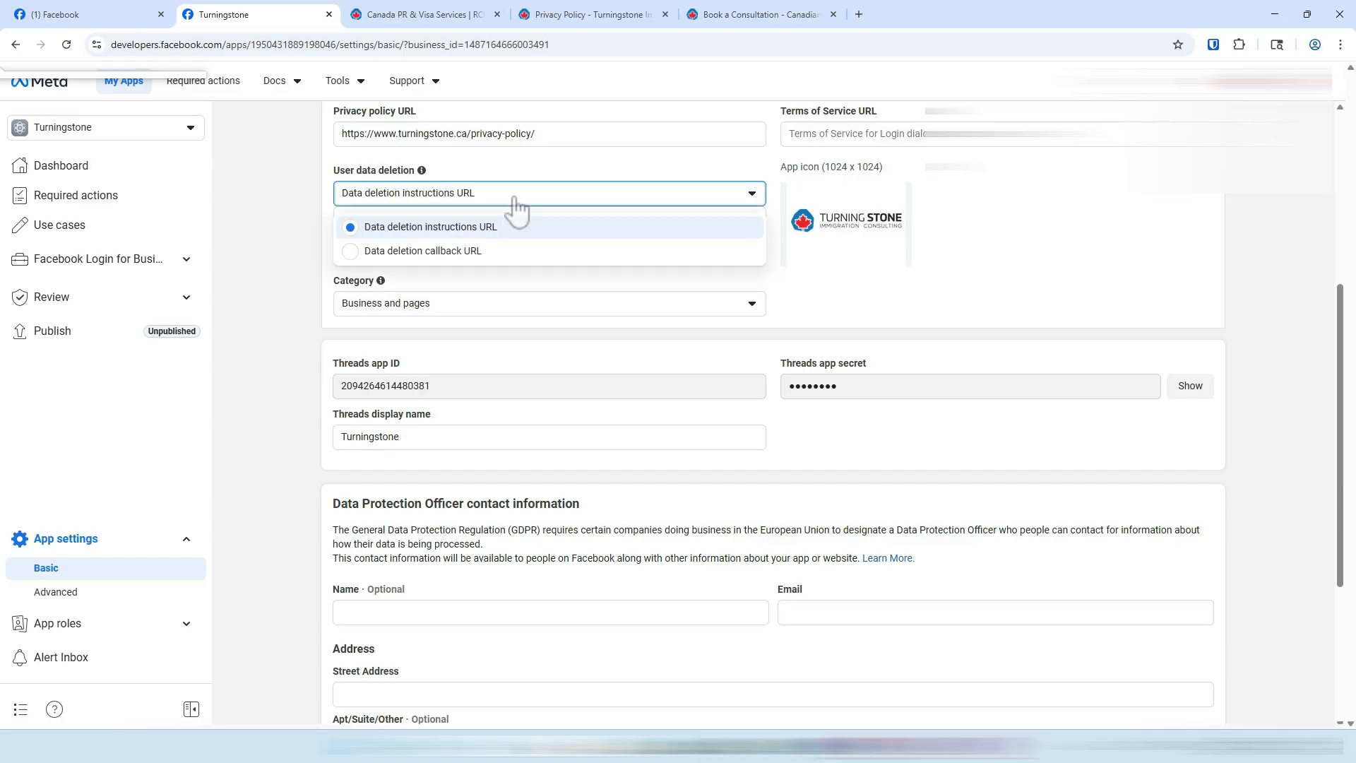
click(518, 205)
click(873, 125)
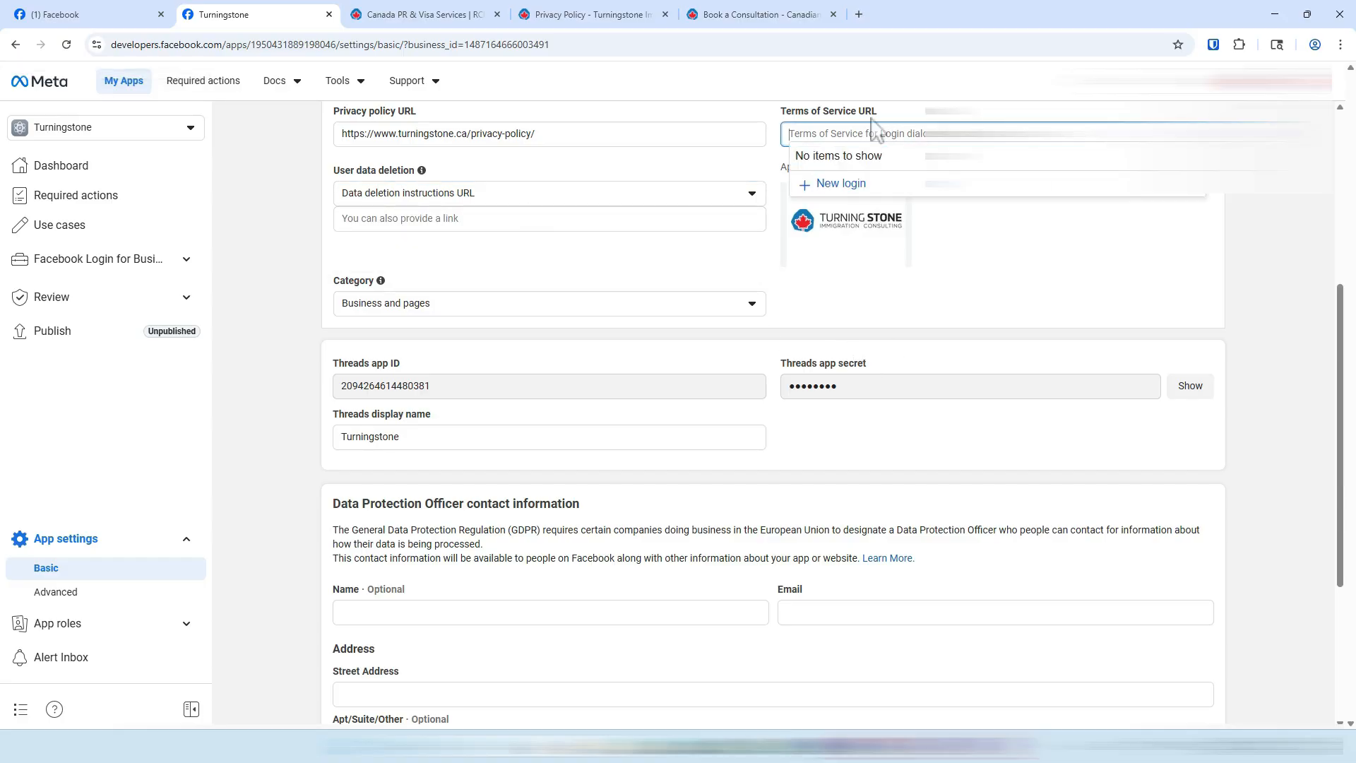
click(734, 18)
click(589, 15)
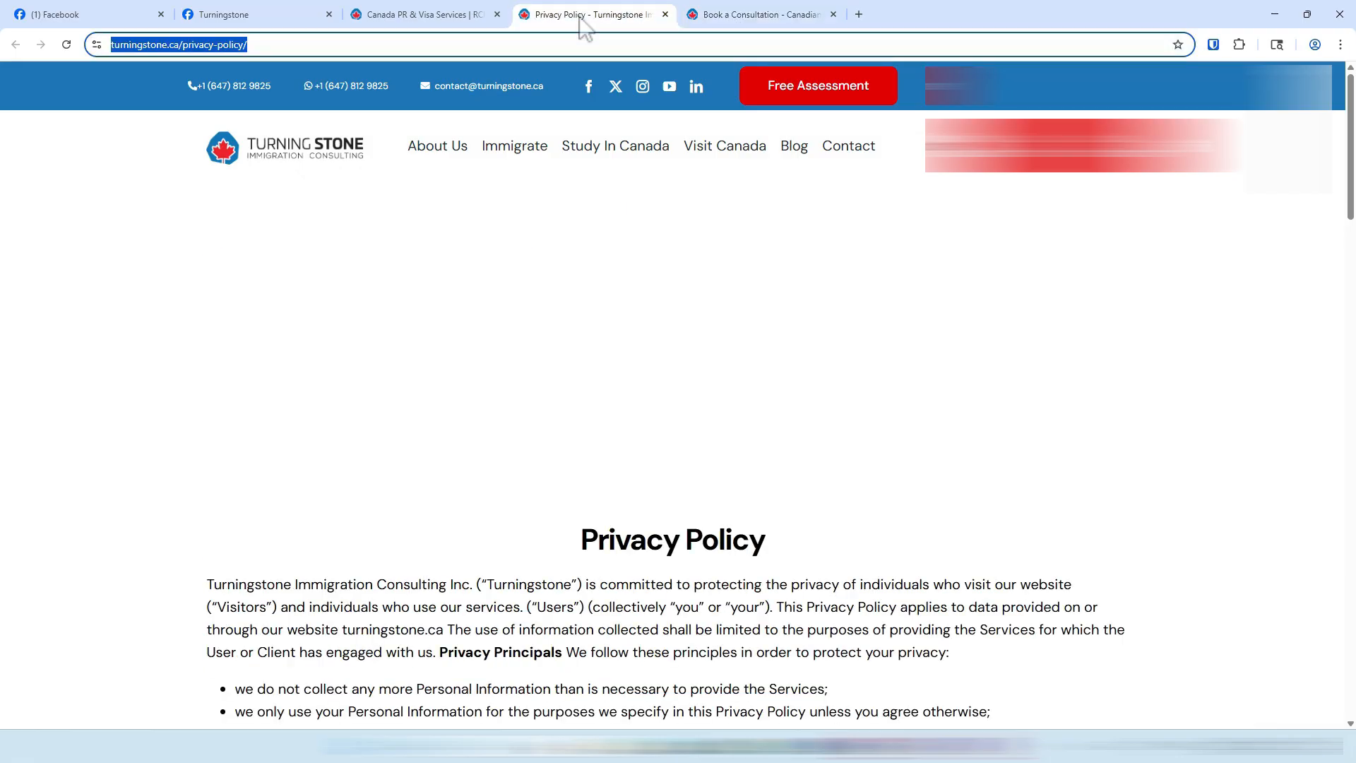
scroll(680, 468, down, 20)
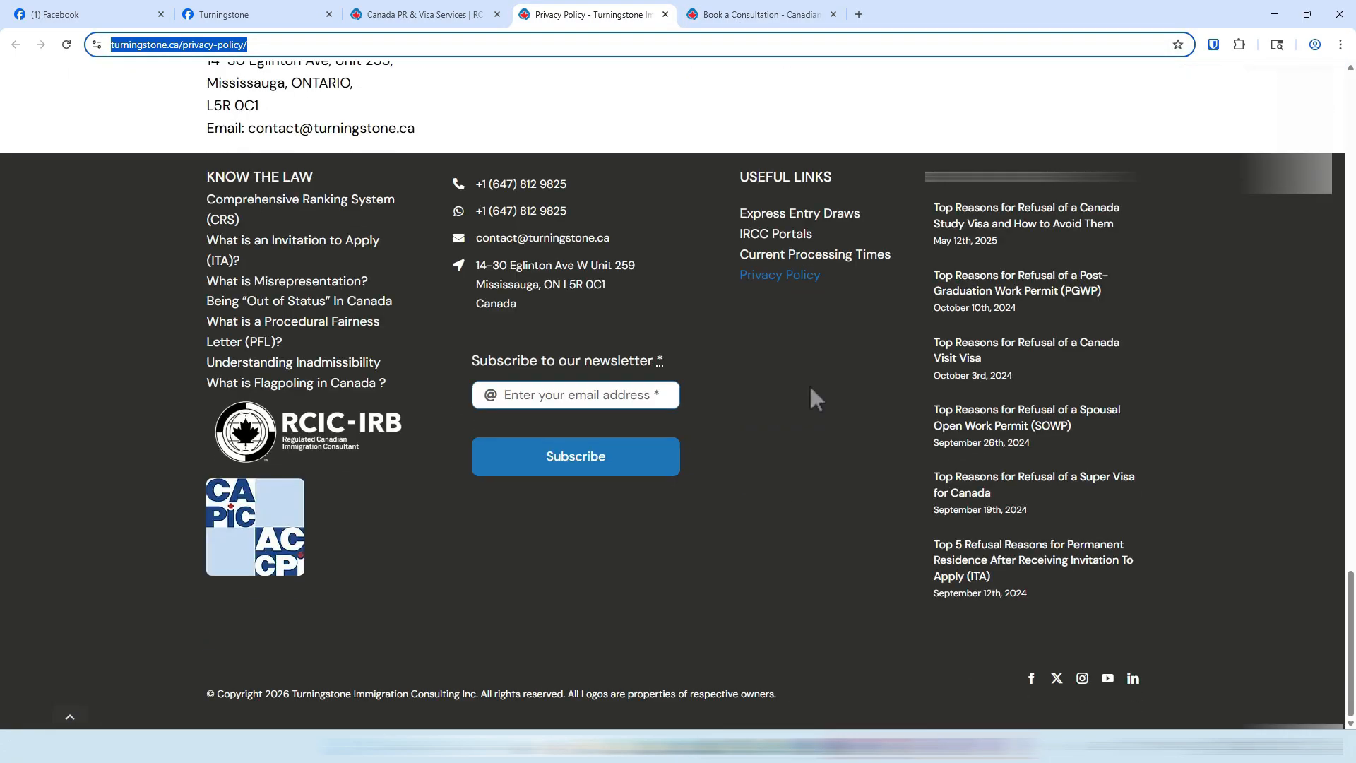
click(608, 45)
key(ctrl+c)
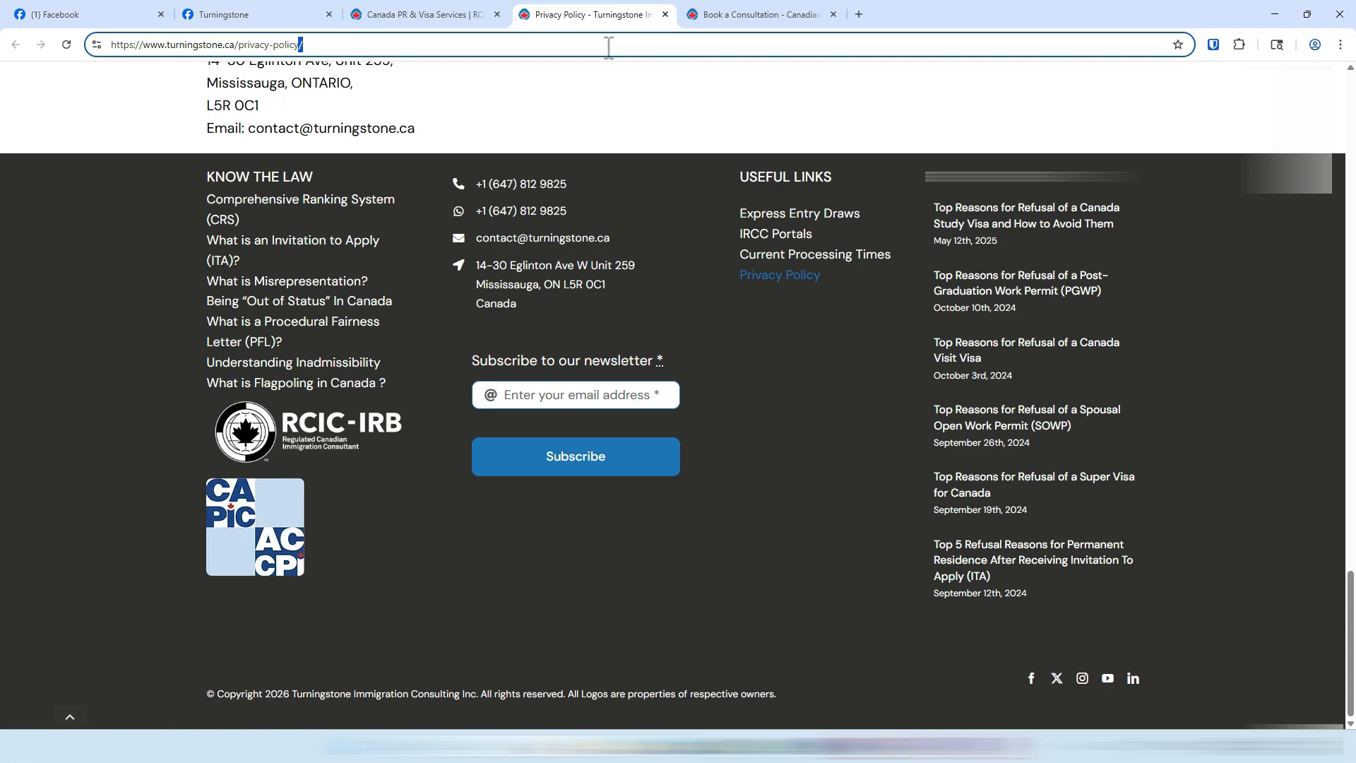
click(734, 19)
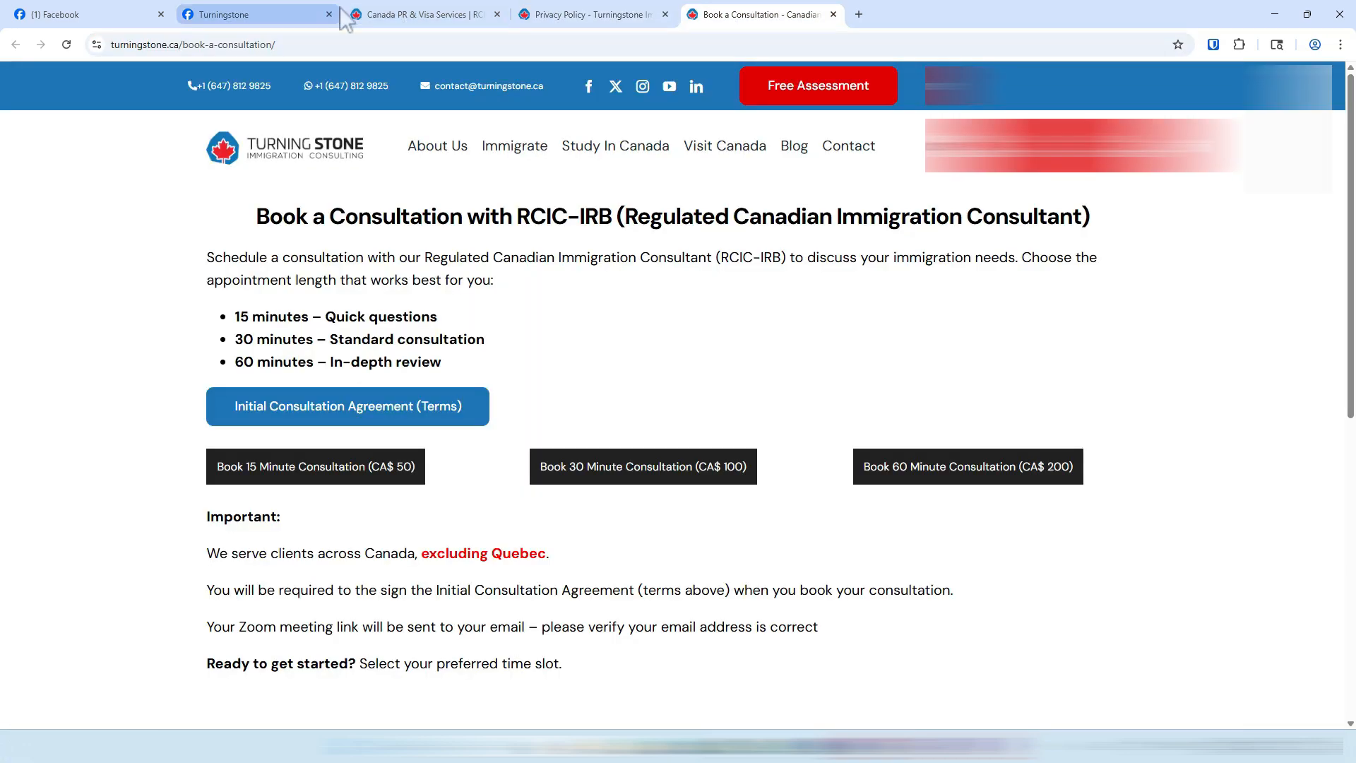
click(304, 14)
click(877, 136)
key(ctrl+v)
scroll(1083, 360, up, 5)
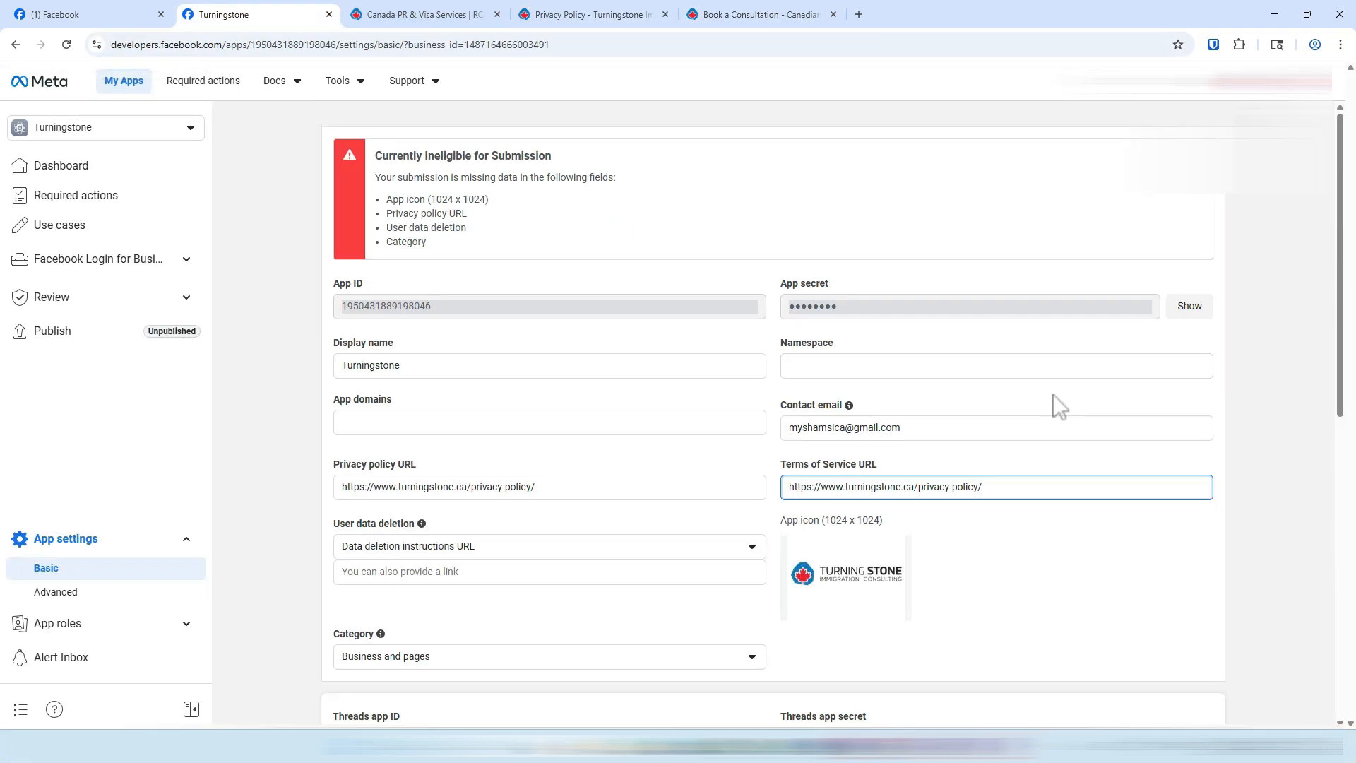
scroll(935, 402, down, 9)
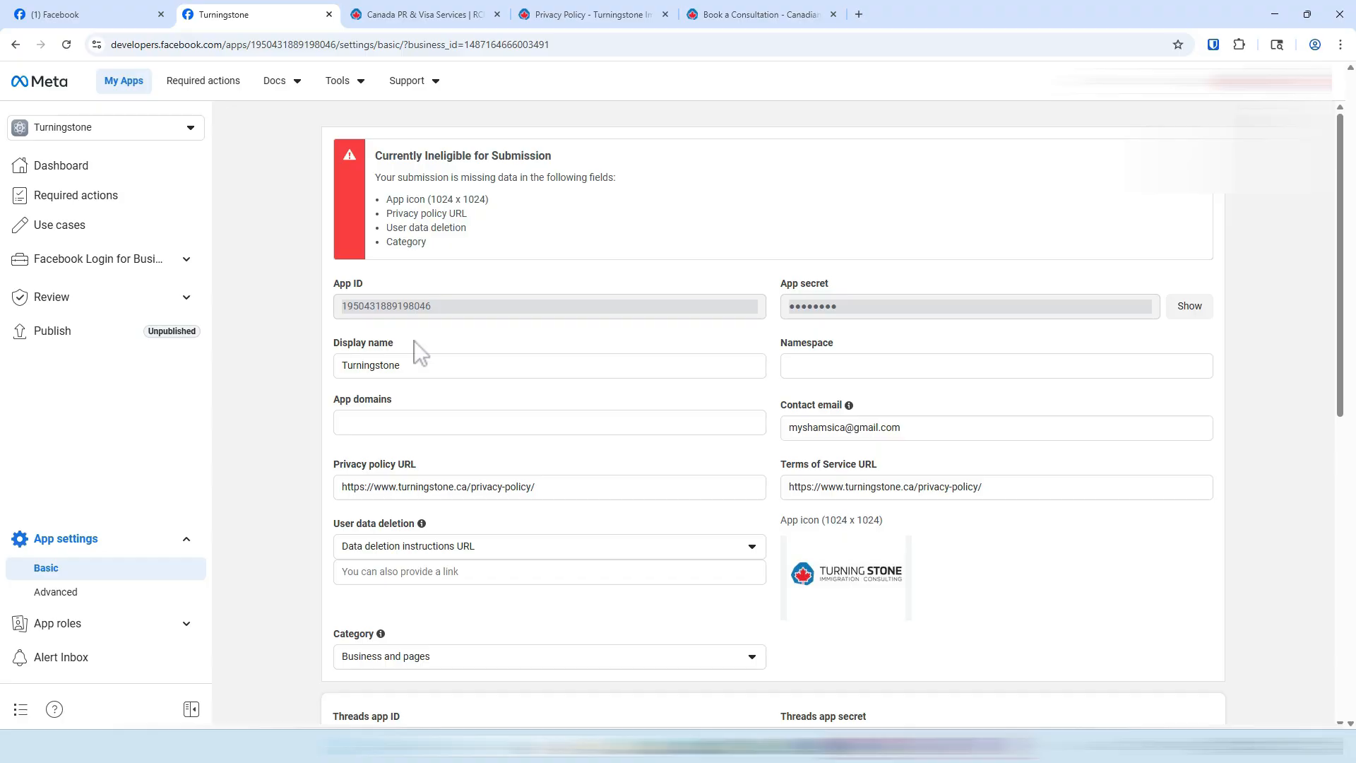
Check Publish requirements, return to app settings, and choose Data deletion instructions URL
click(71, 333)
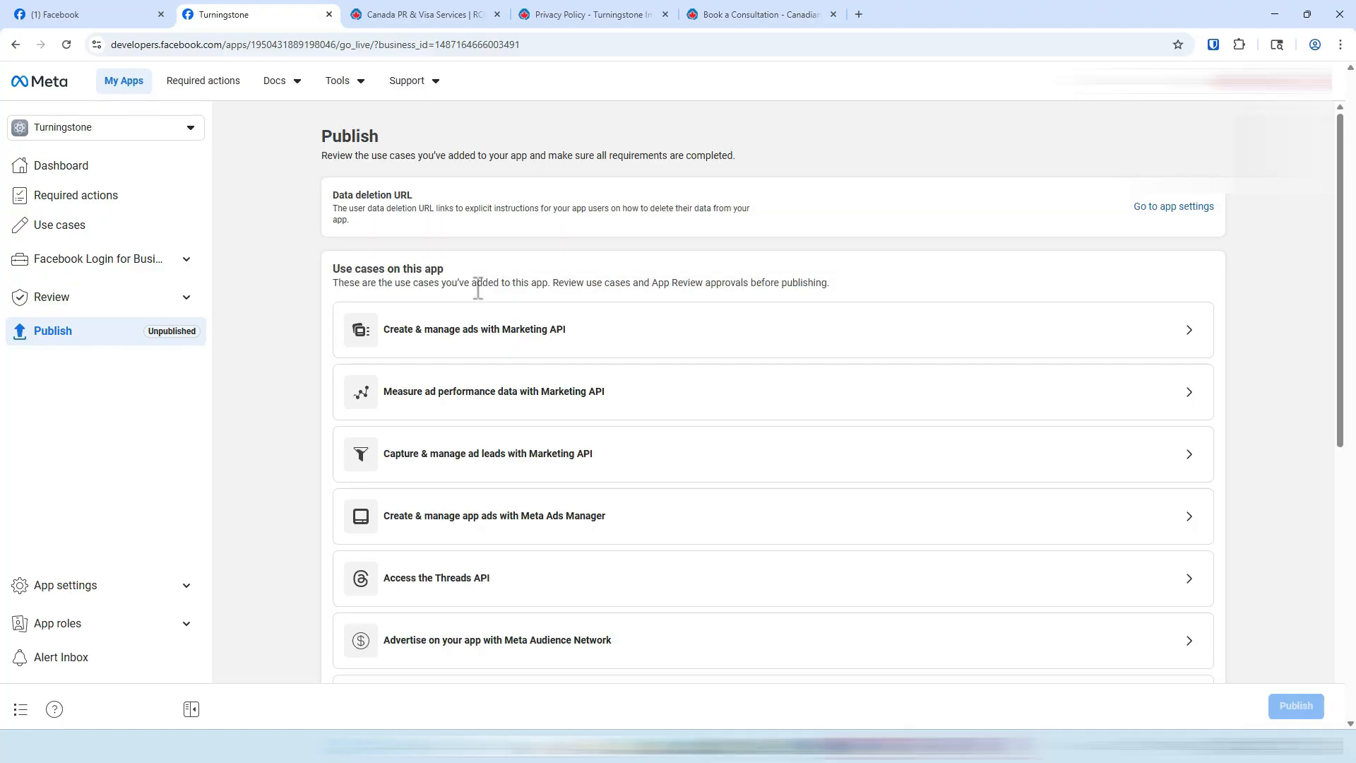
click(1169, 207)
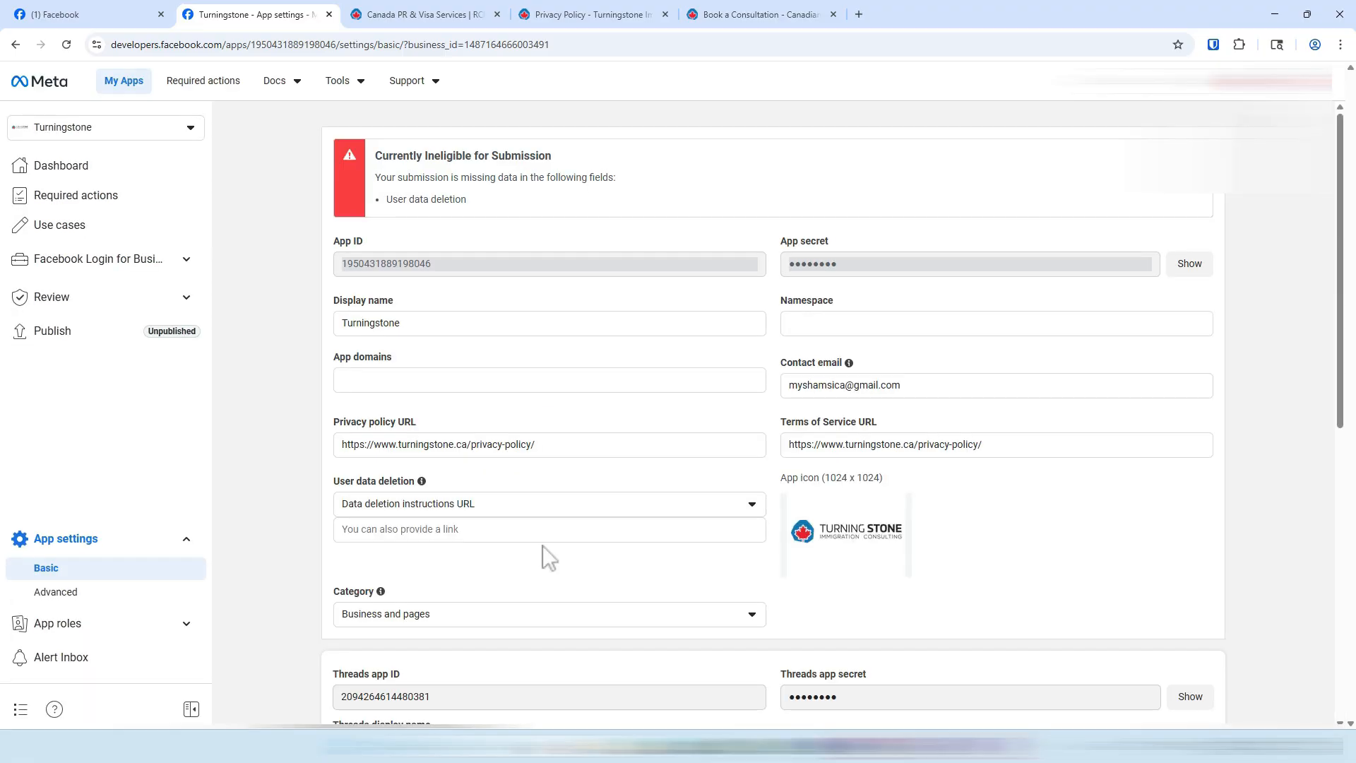
click(461, 506)
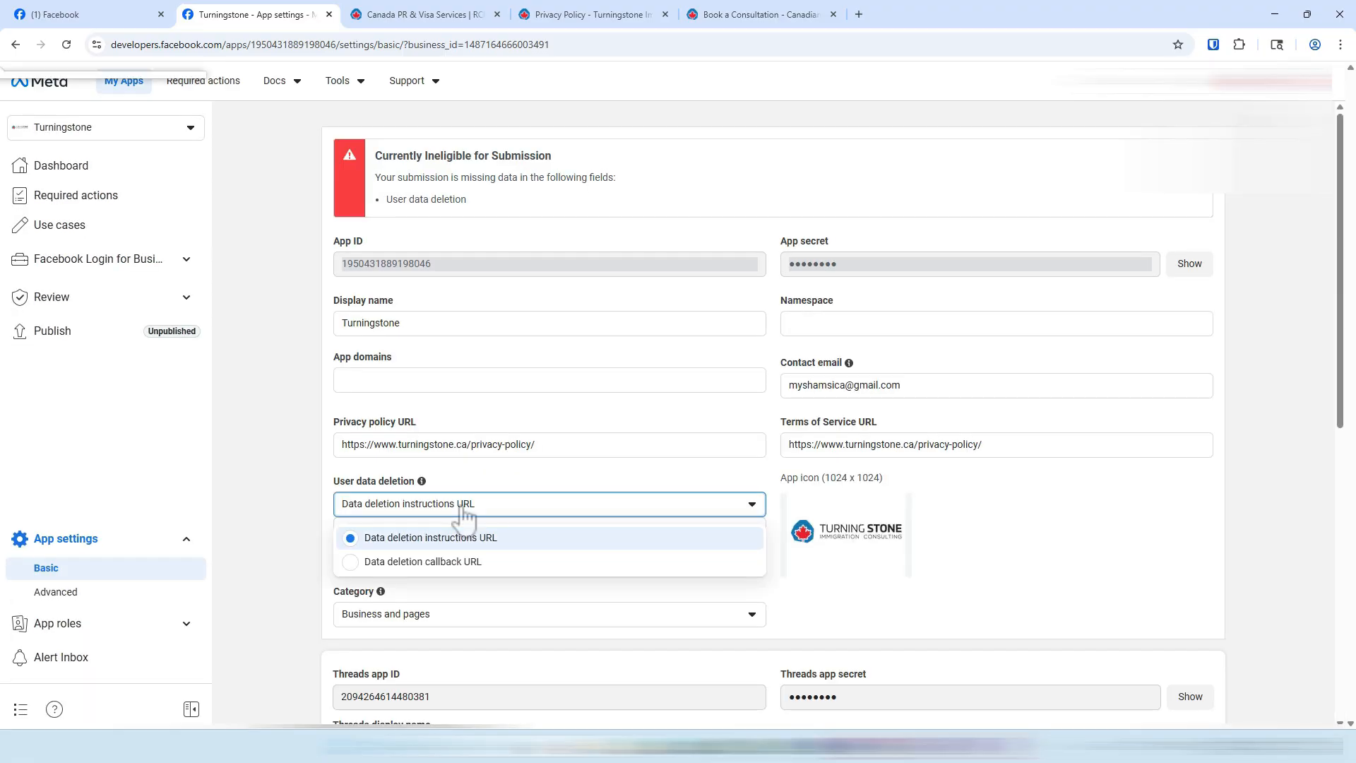
click(462, 521)
click(444, 510)
click(438, 535)
Open the turningstone.ca Contact page to use as the deletion link
click(437, 530)
click(761, 18)
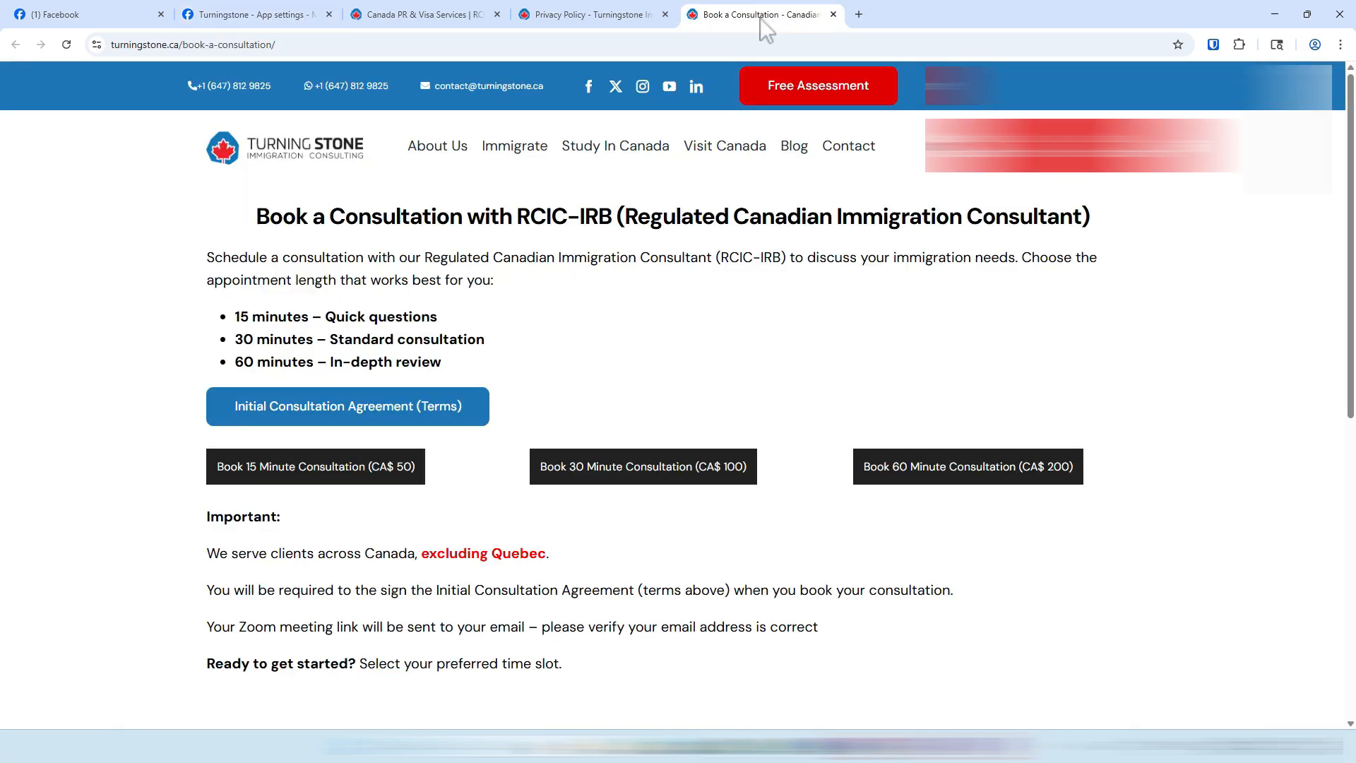
click(846, 154)
Paste the turningstone.ca Contact page address as the data deletion instructions URL
click(513, 50)
key(ctrl+c)
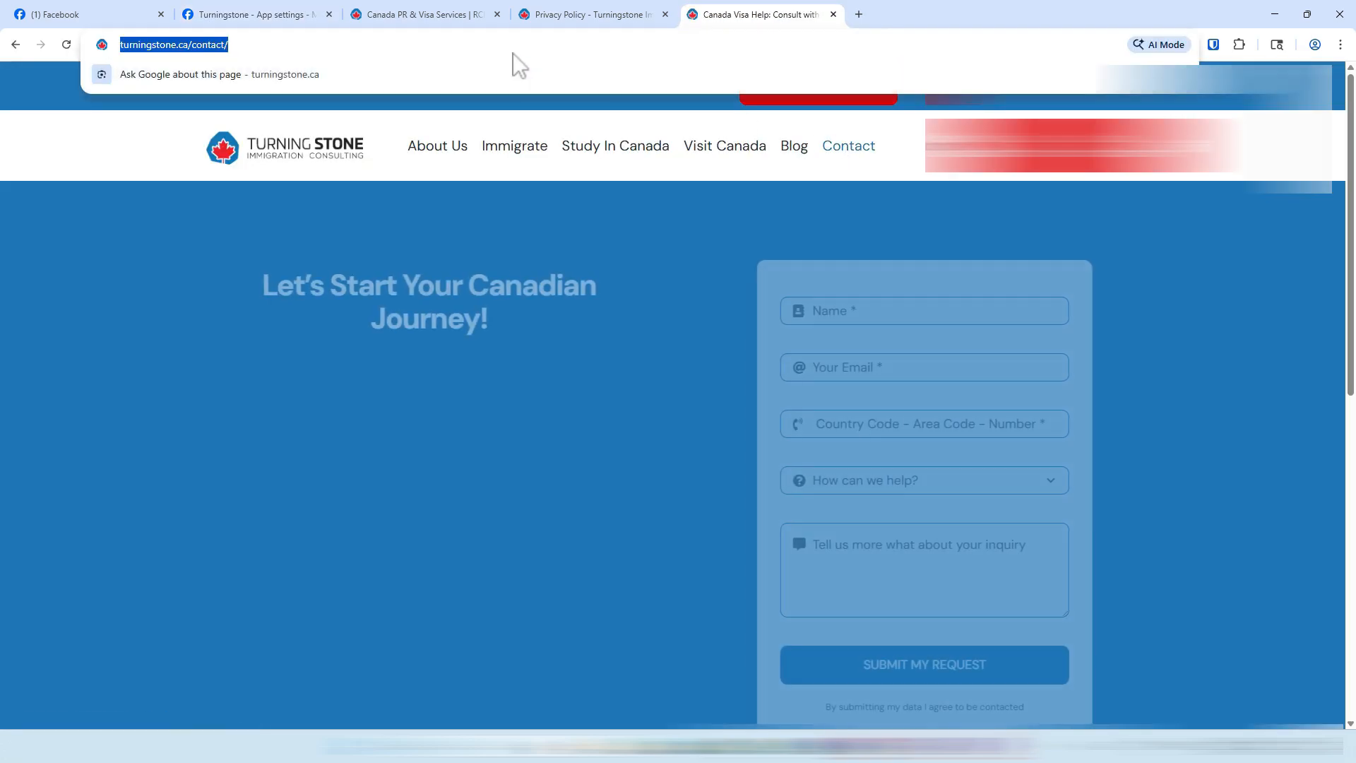
click(281, 14)
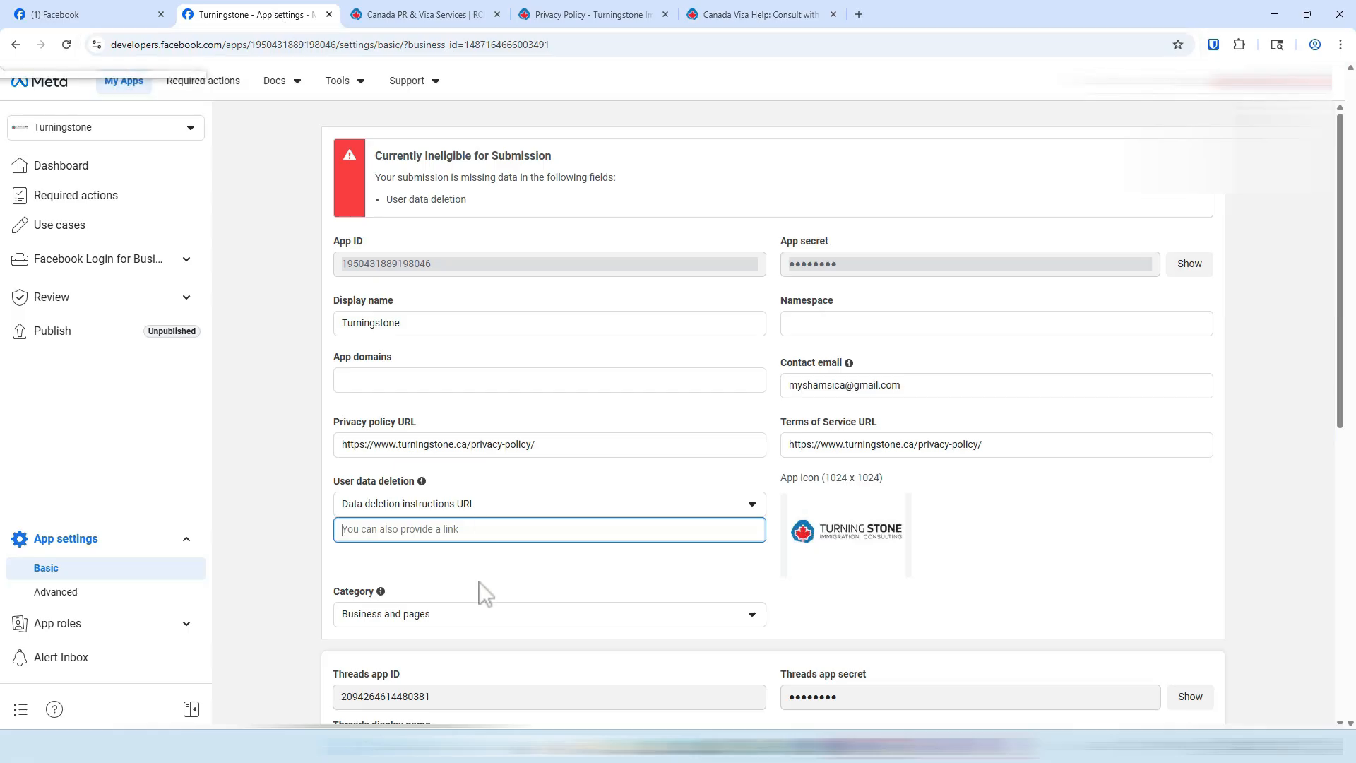
key(ctrl+v)
click(584, 596)
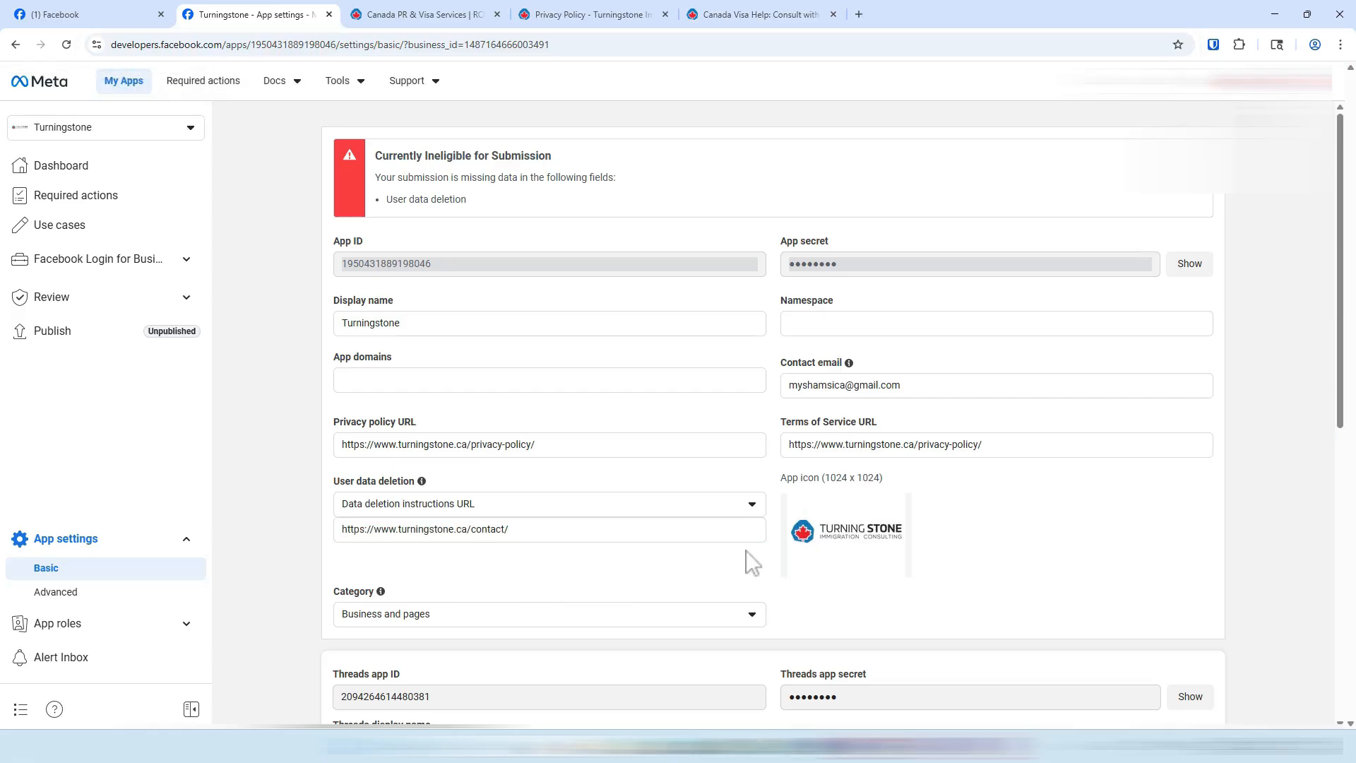
Keep Data deletion instructions URL selected, save changes, and recheck Publish requirements
mouse_move(423, 485)
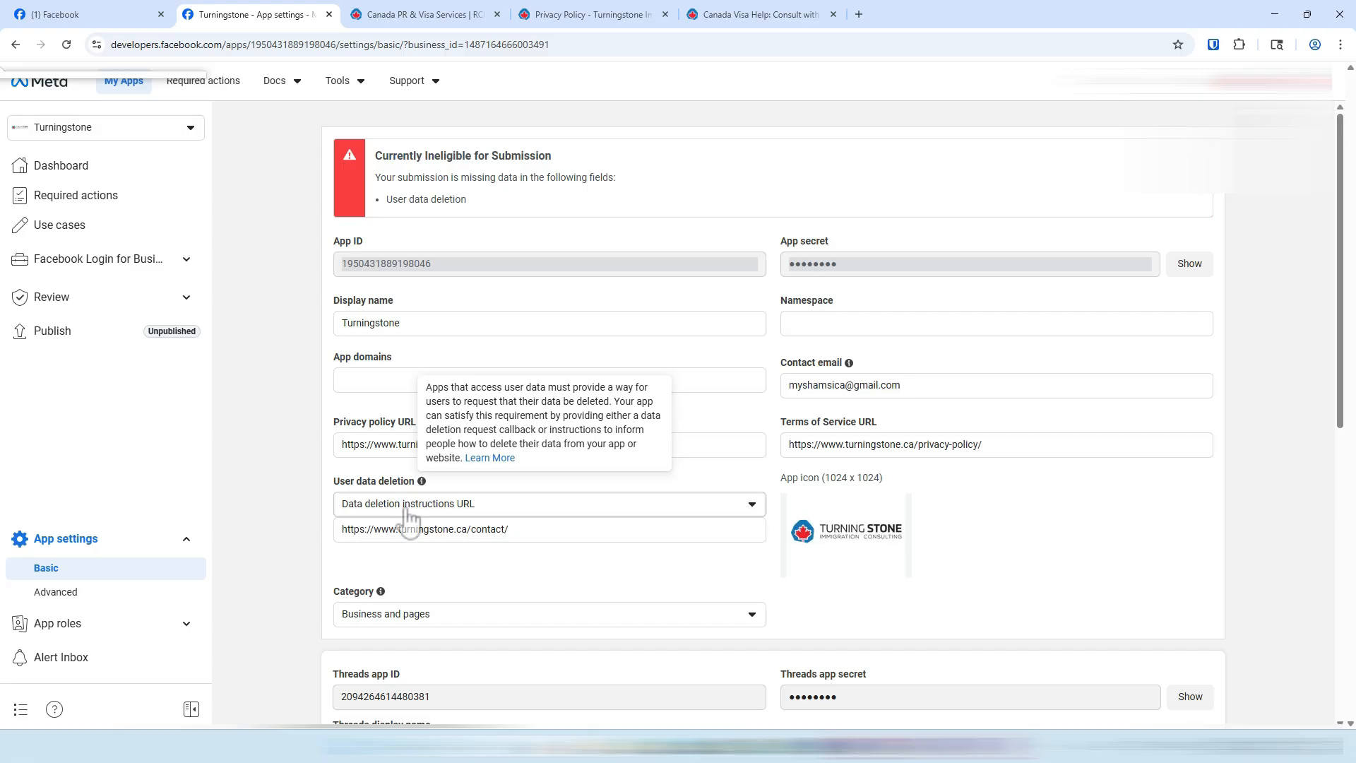
click(485, 505)
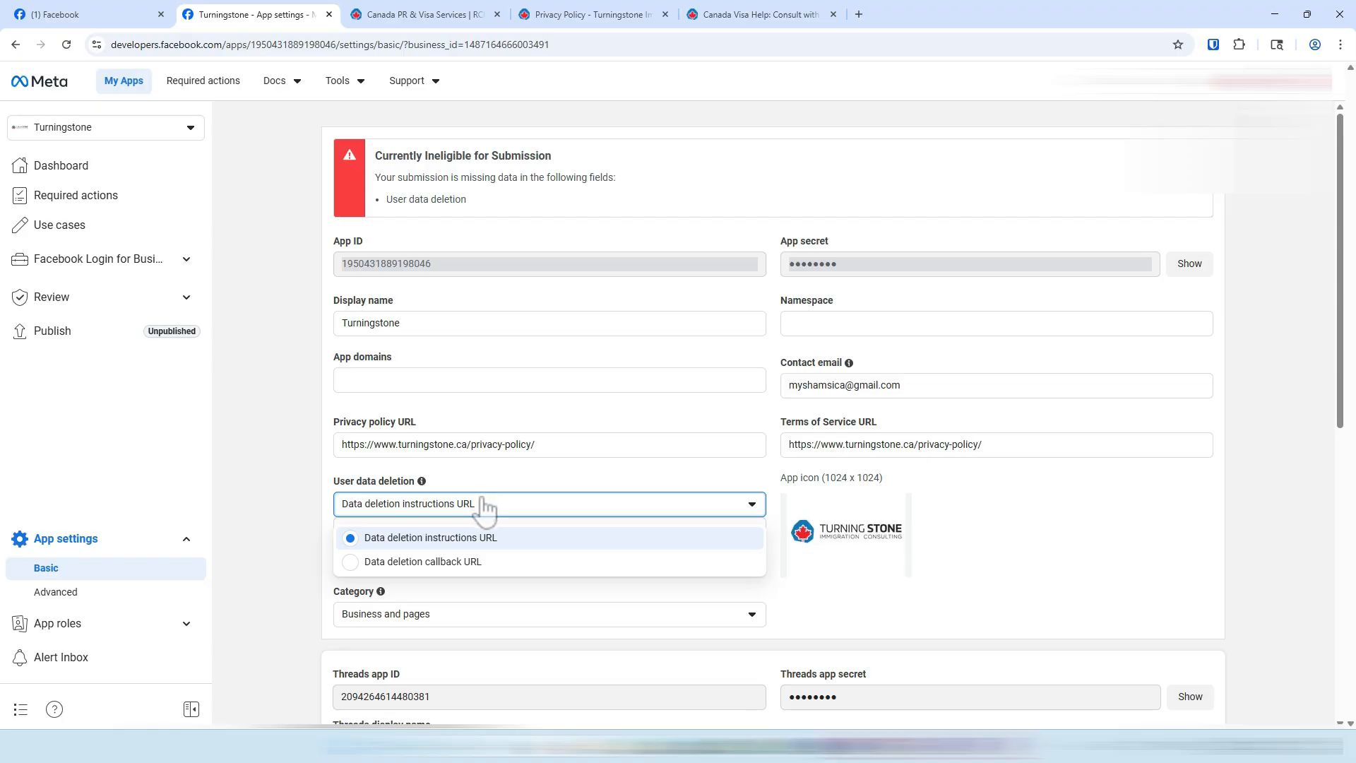
click(494, 537)
scroll(848, 583, down, 5)
scroll(984, 587, down, 3)
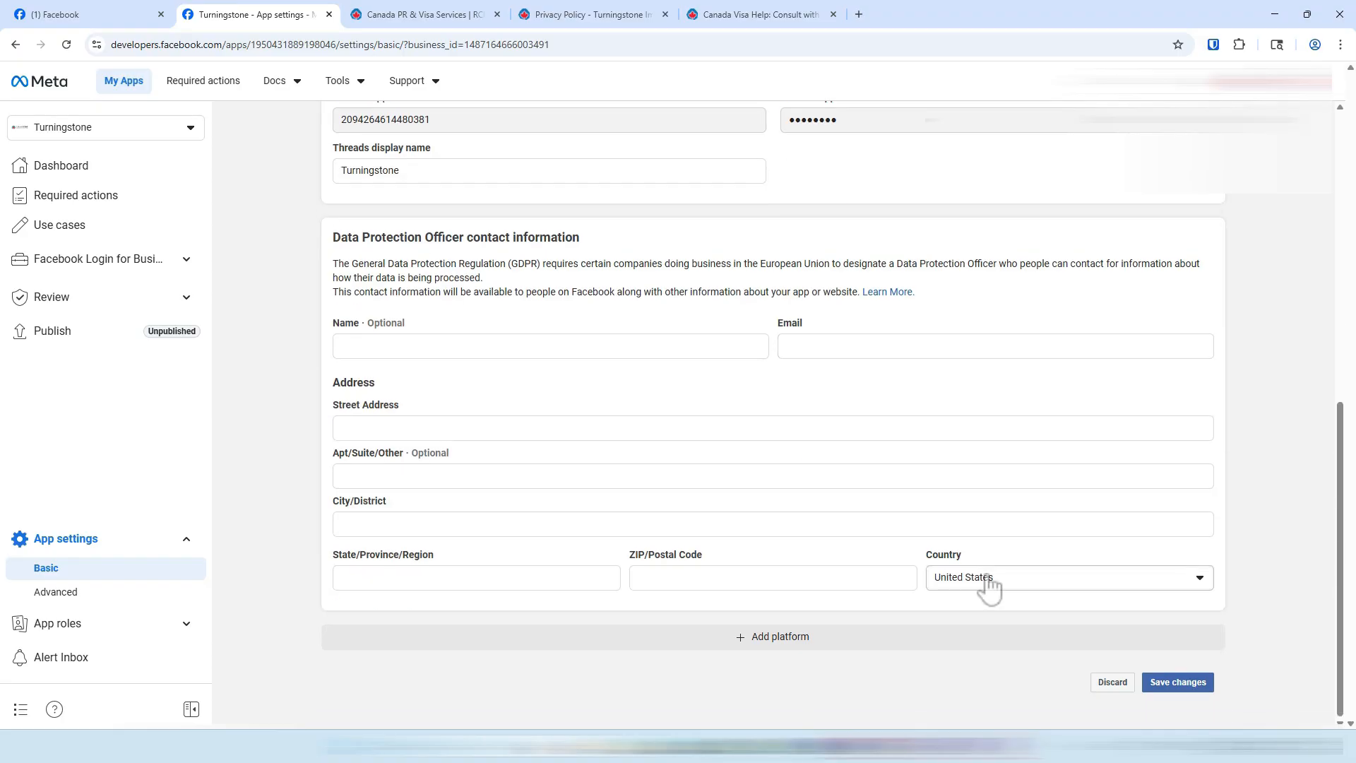
click(1190, 682)
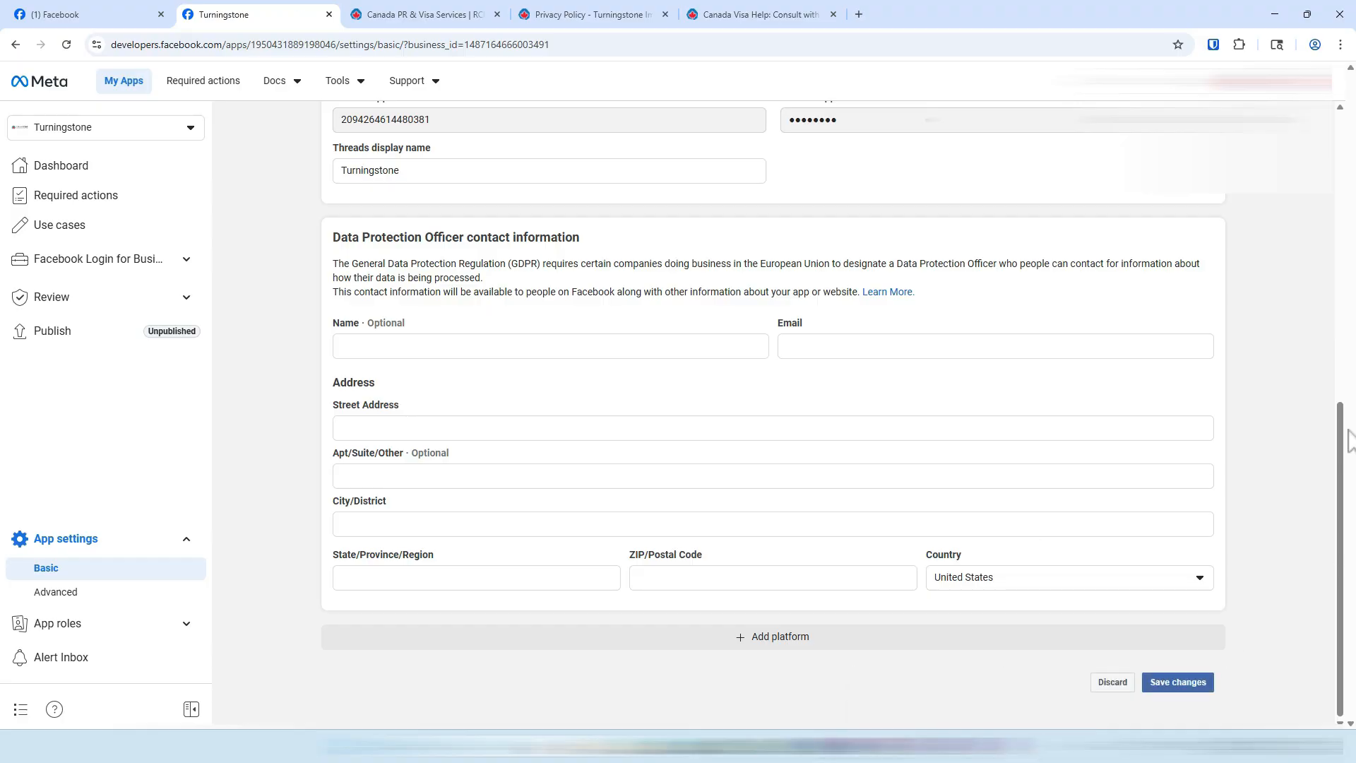
scroll(878, 558, up, 8)
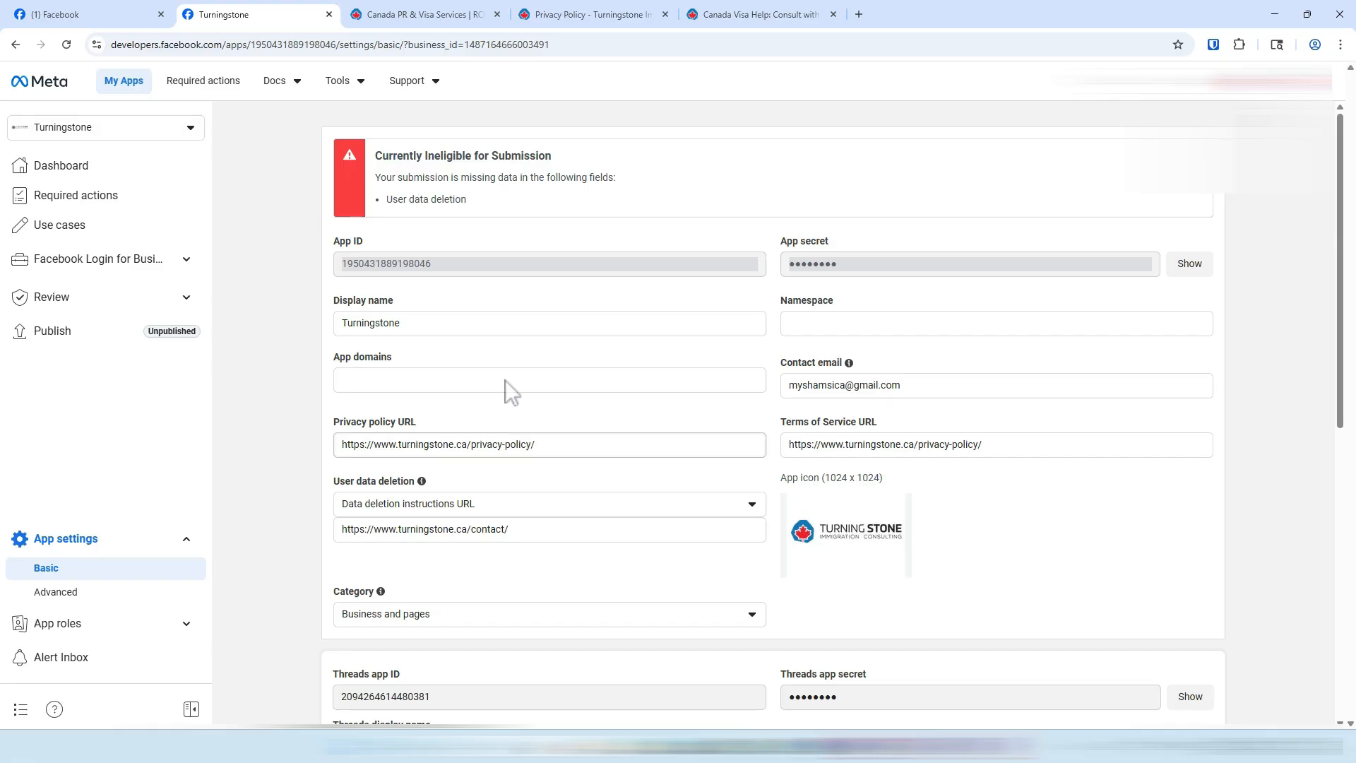
click(91, 333)
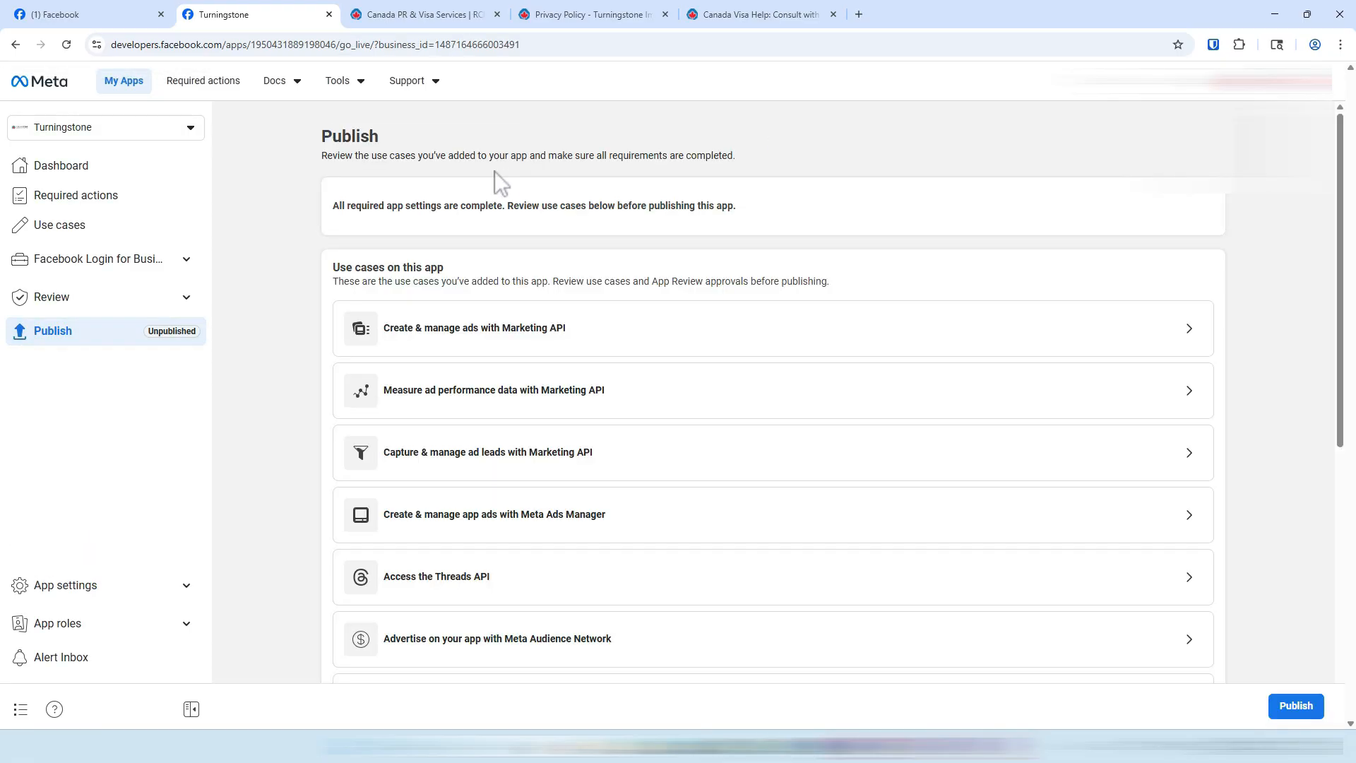
Confirm Publish requirements are complete and open the Meta for Business result from the 'meta business manager' search
scroll(971, 476, down, 4)
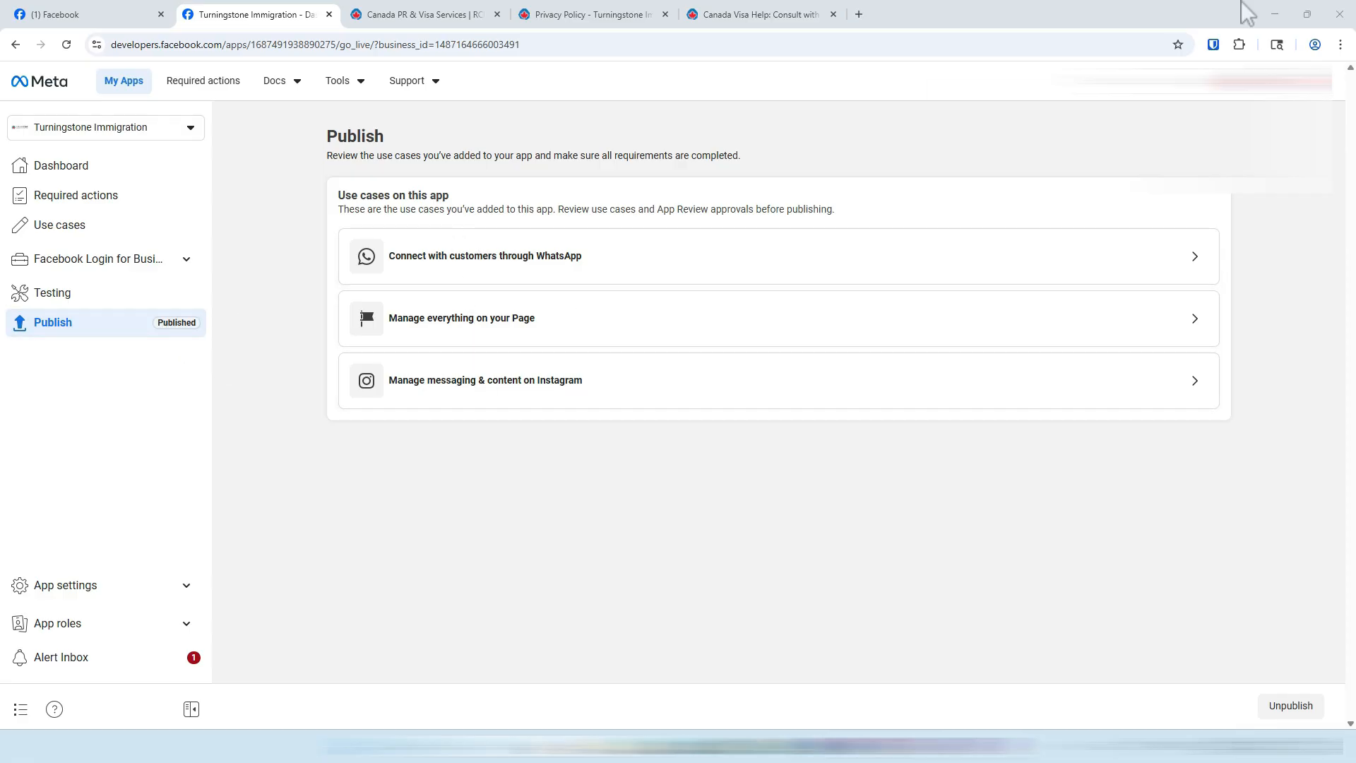
click(67, 18)
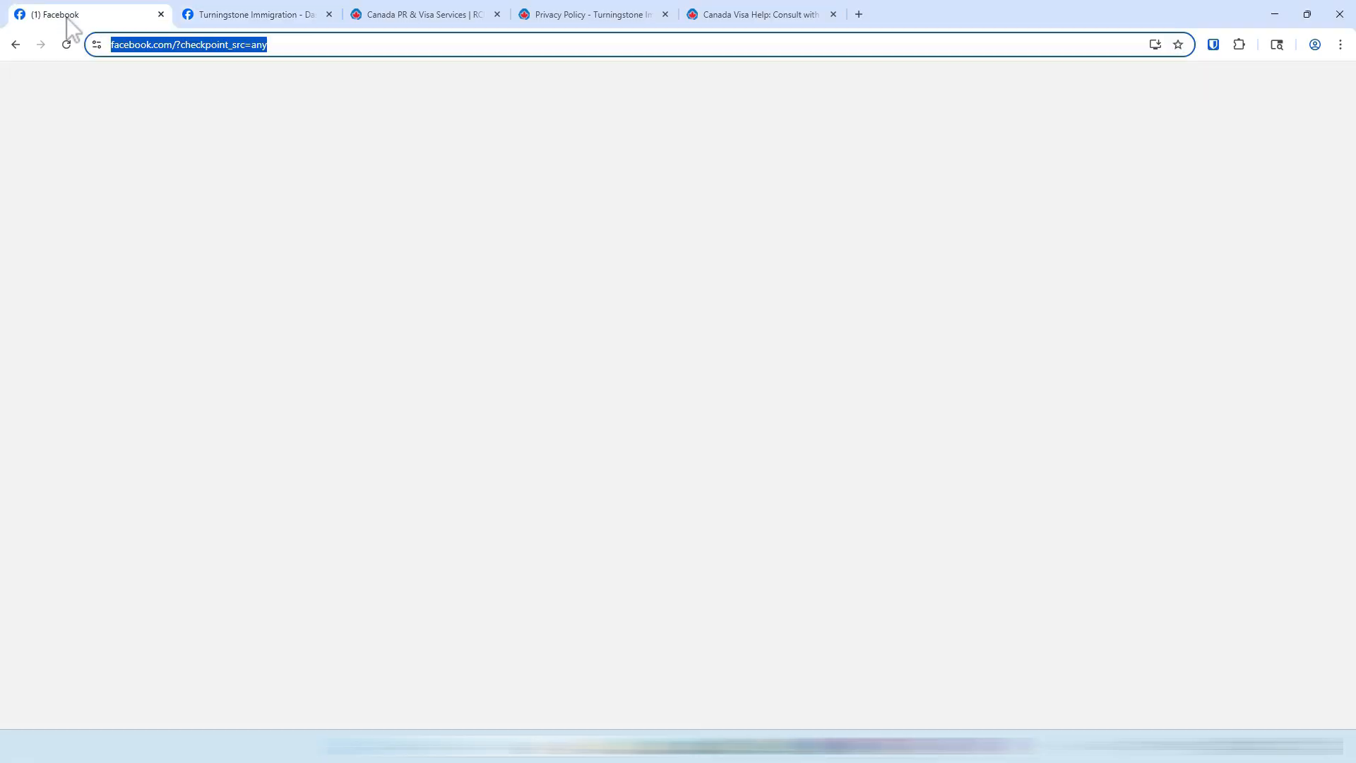
click(274, 20)
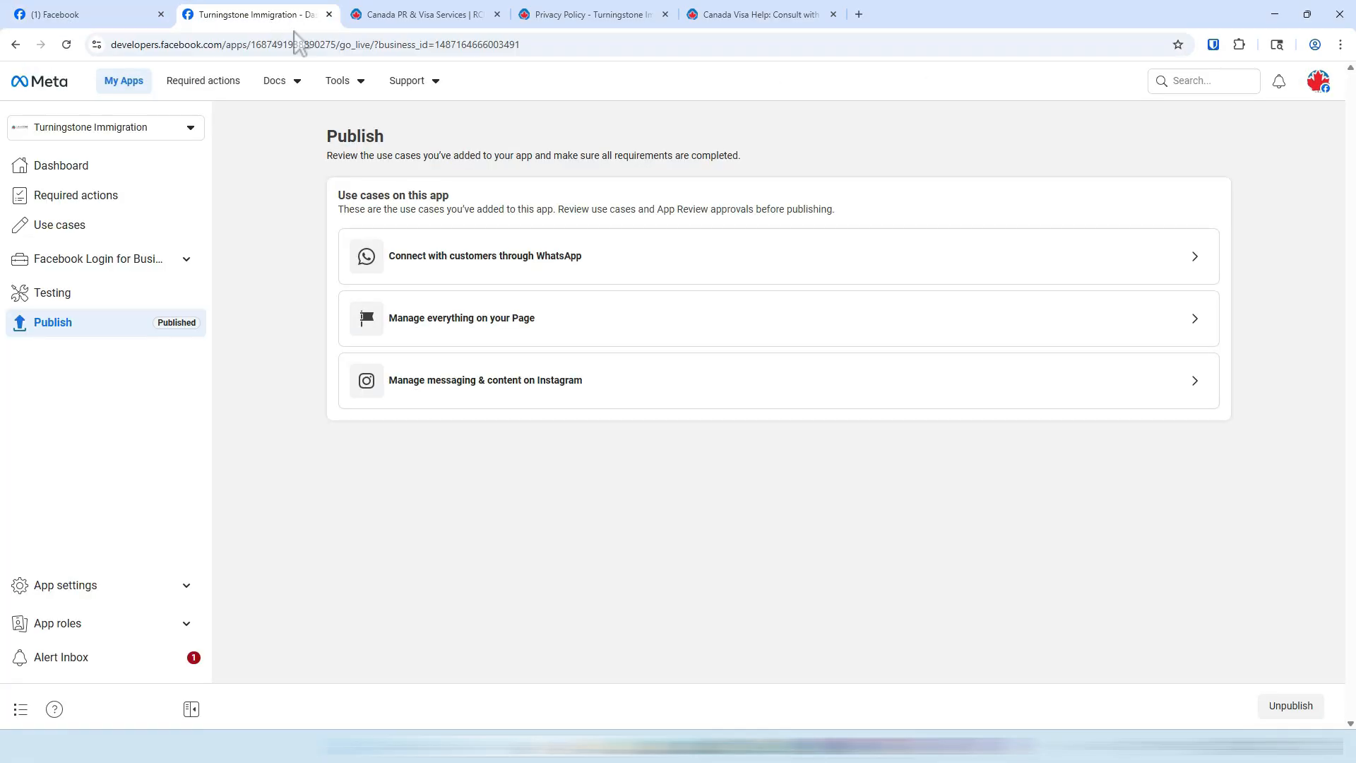
click(1274, 14)
click(291, 225)
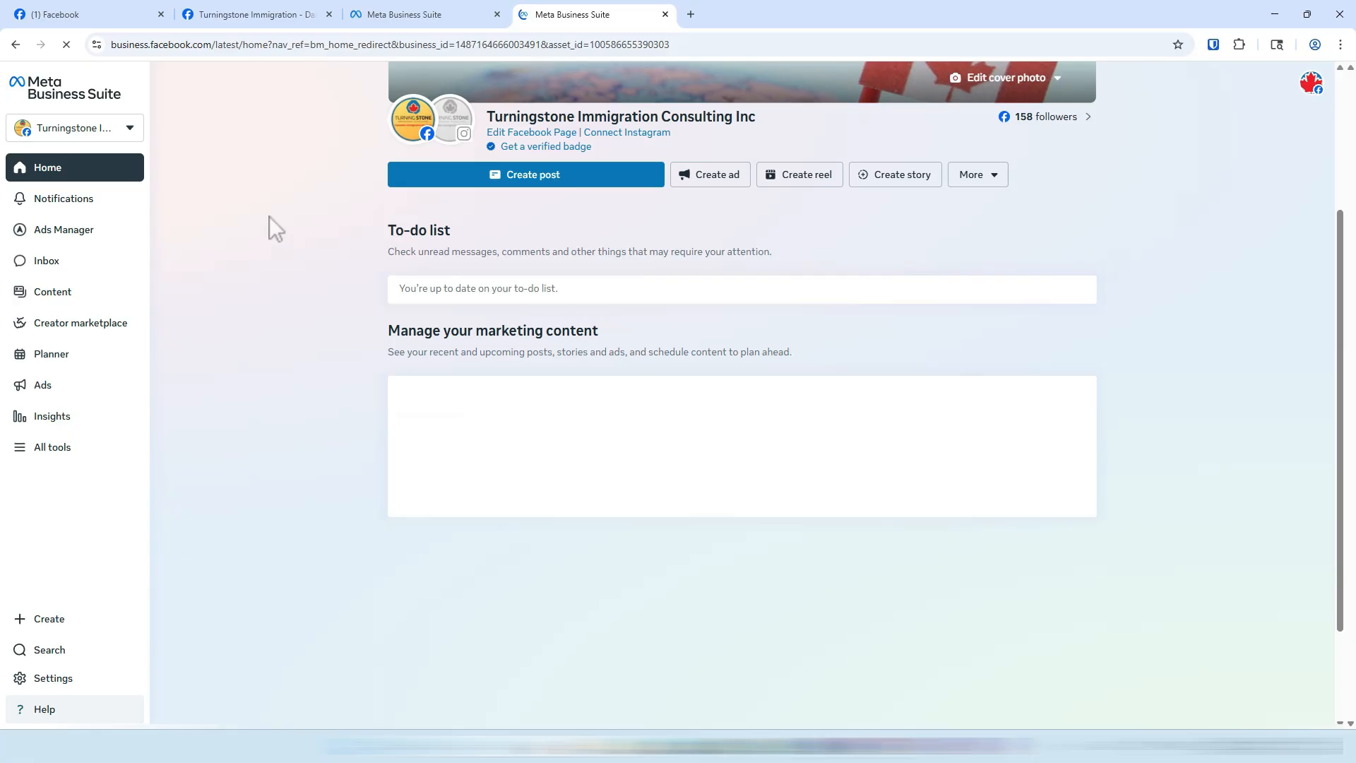
Open Settings for the Turningstone Immigration Consulting Inc portfolio, landing on the People list
click(99, 131)
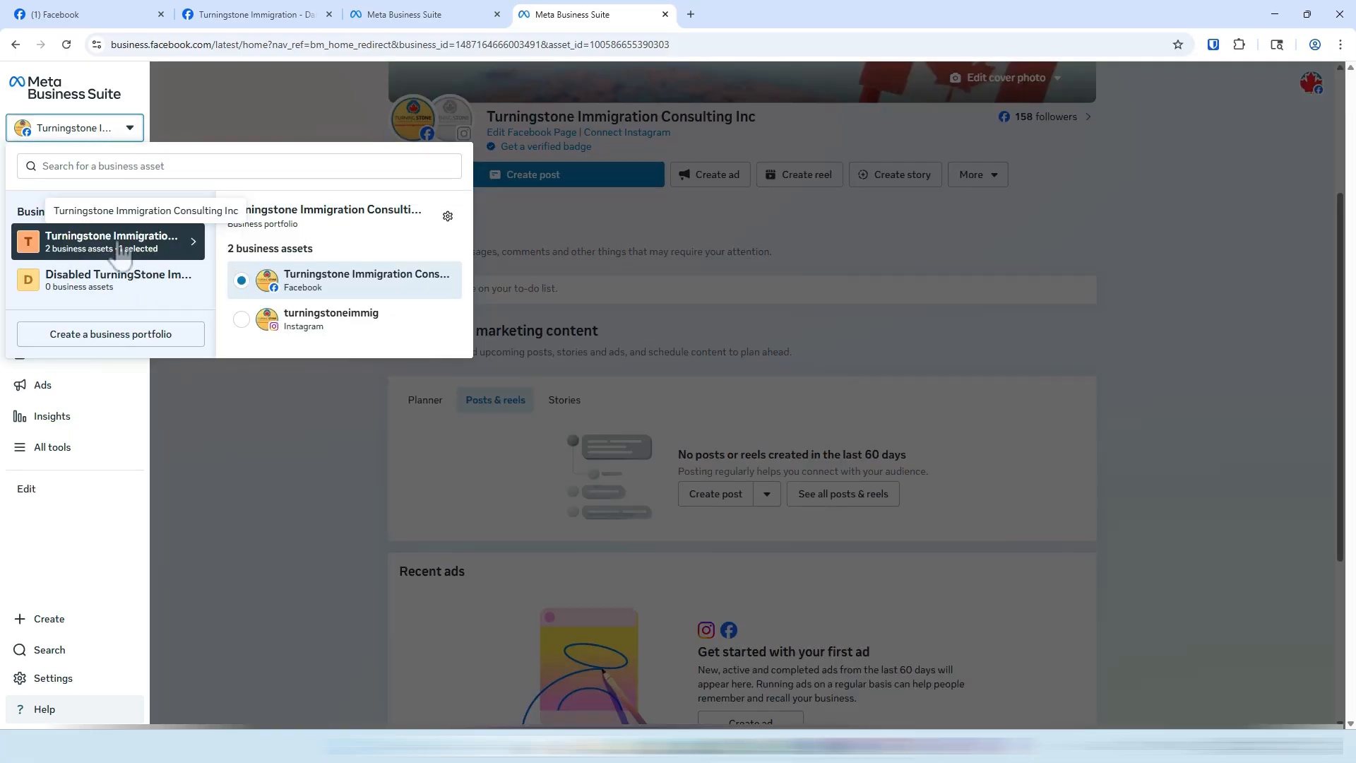
click(195, 460)
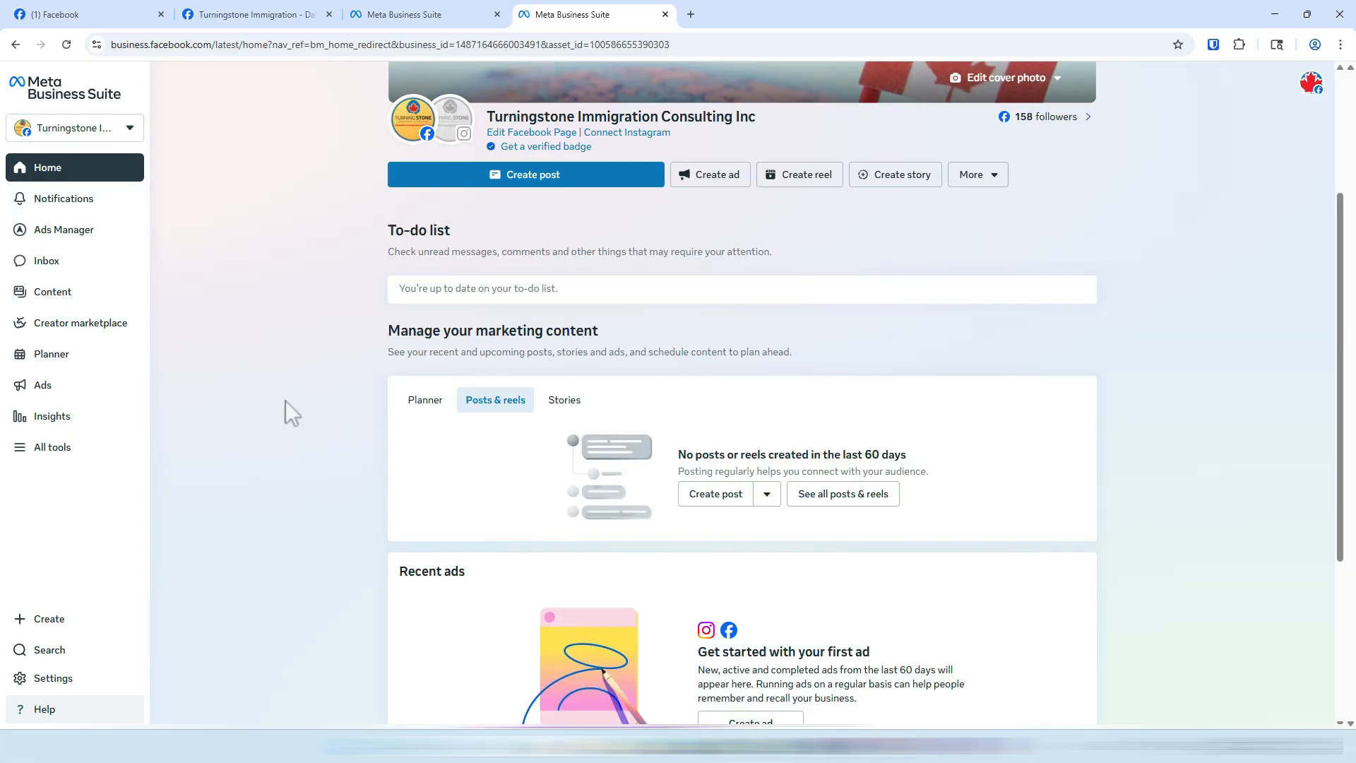
click(70, 683)
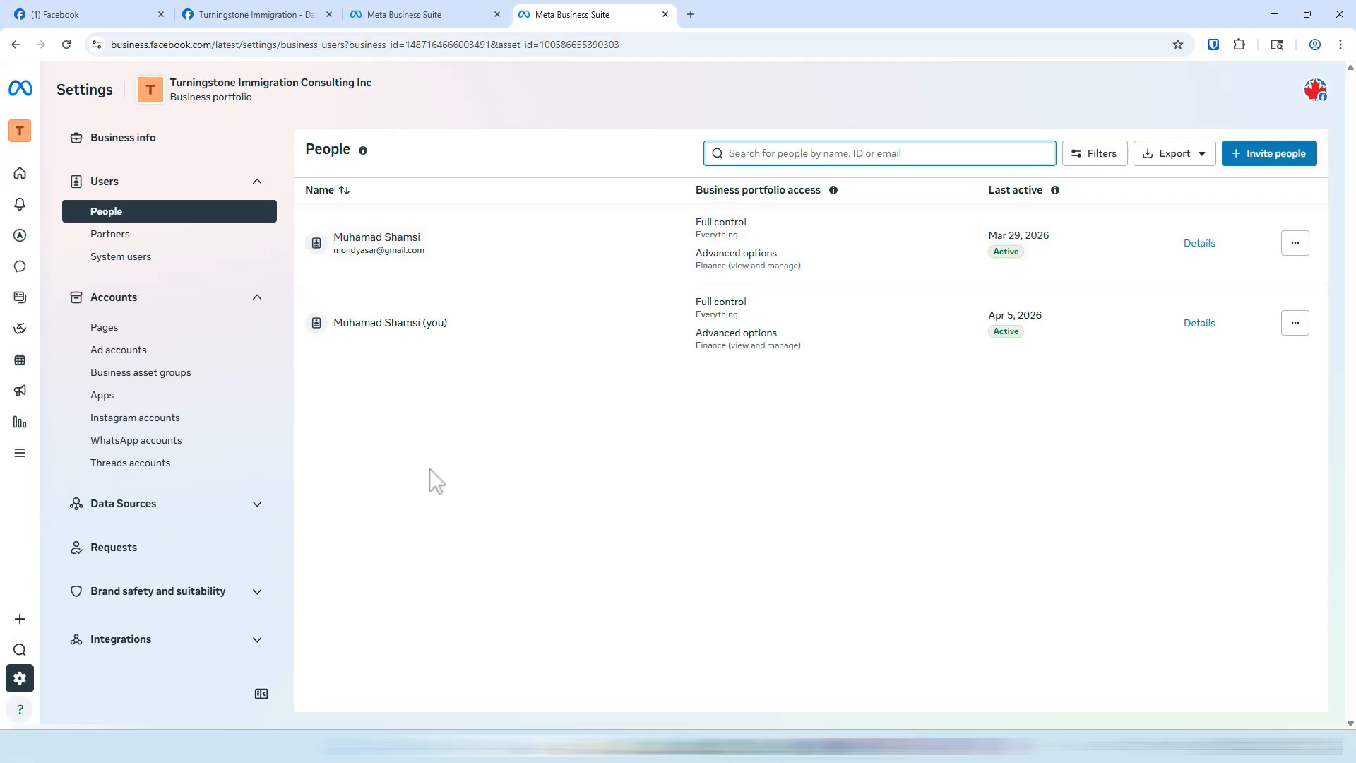
Create a system user named 'fb' with the Admin role
click(126, 257)
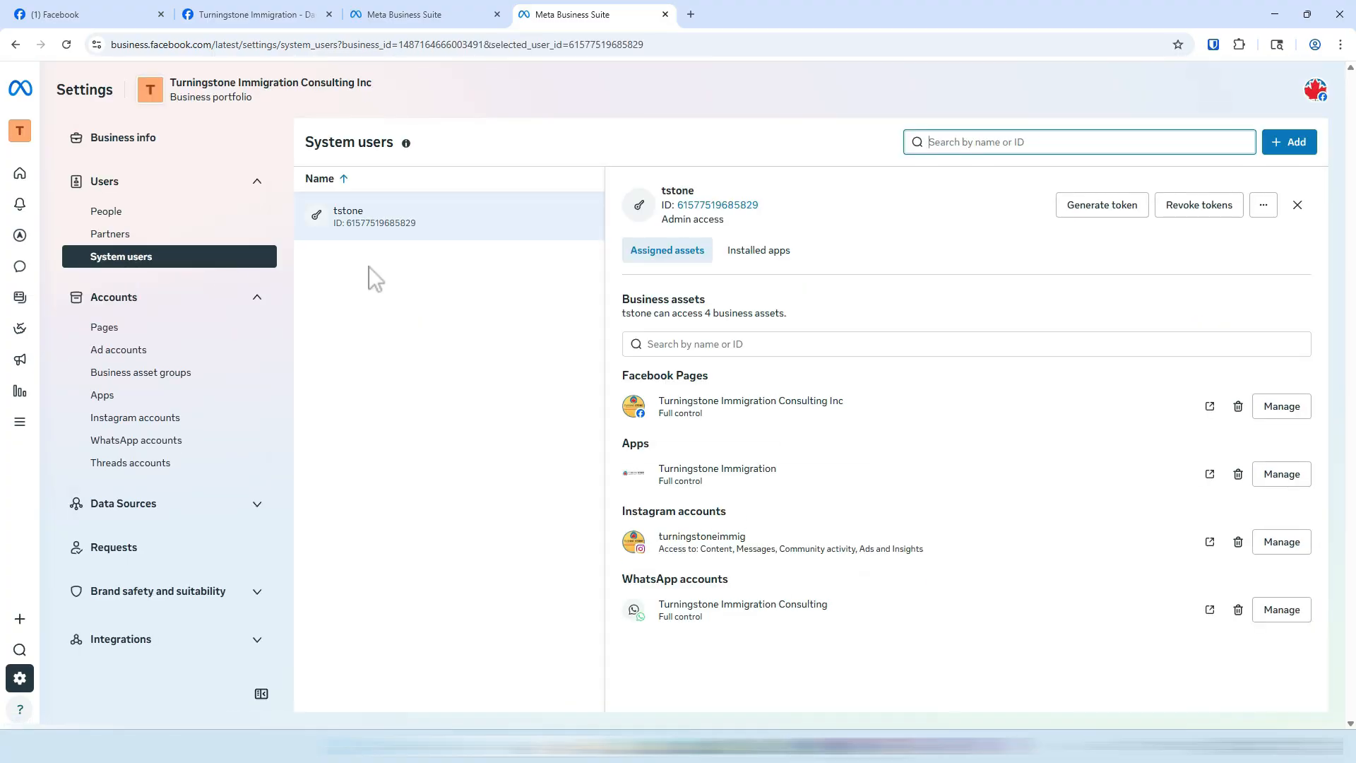
click(1292, 143)
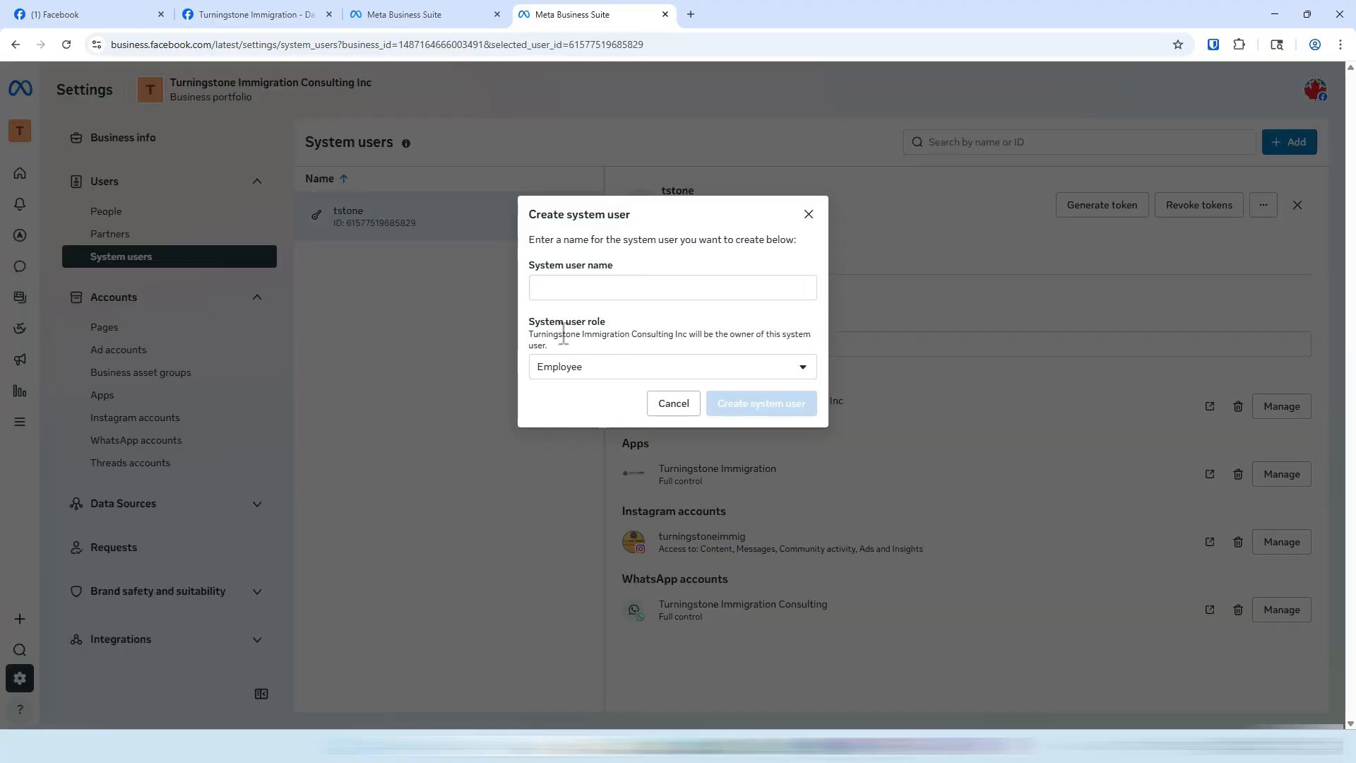
click(586, 287)
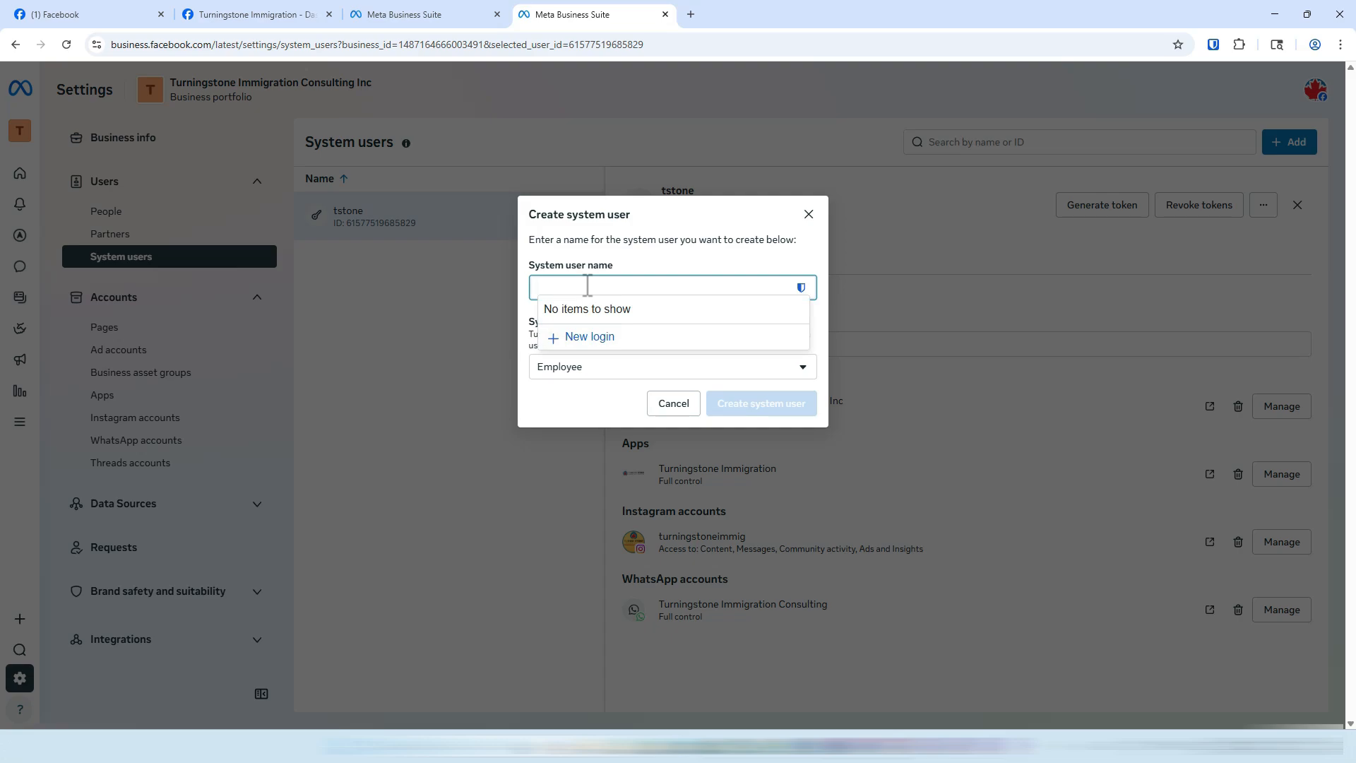
text(t)
key(BackSpace)
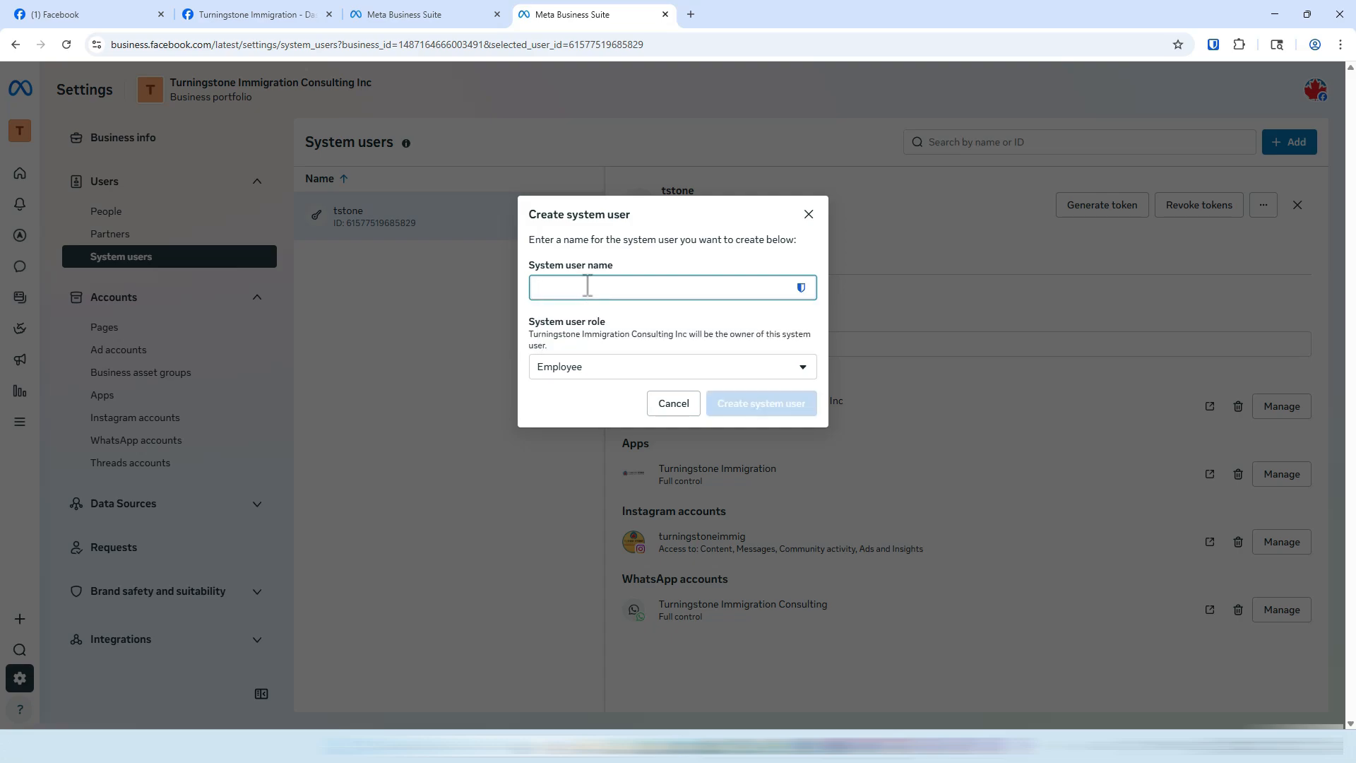
text(fbadmin)
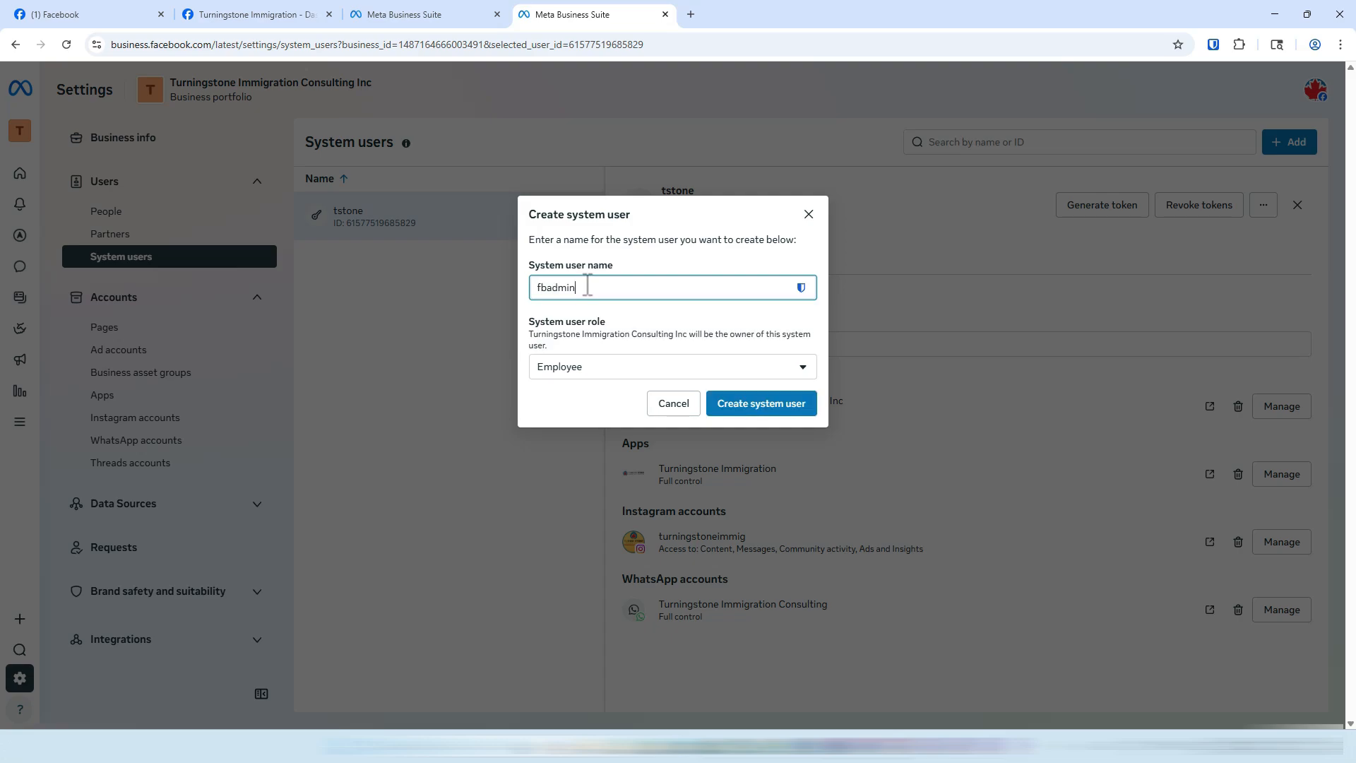
click(562, 369)
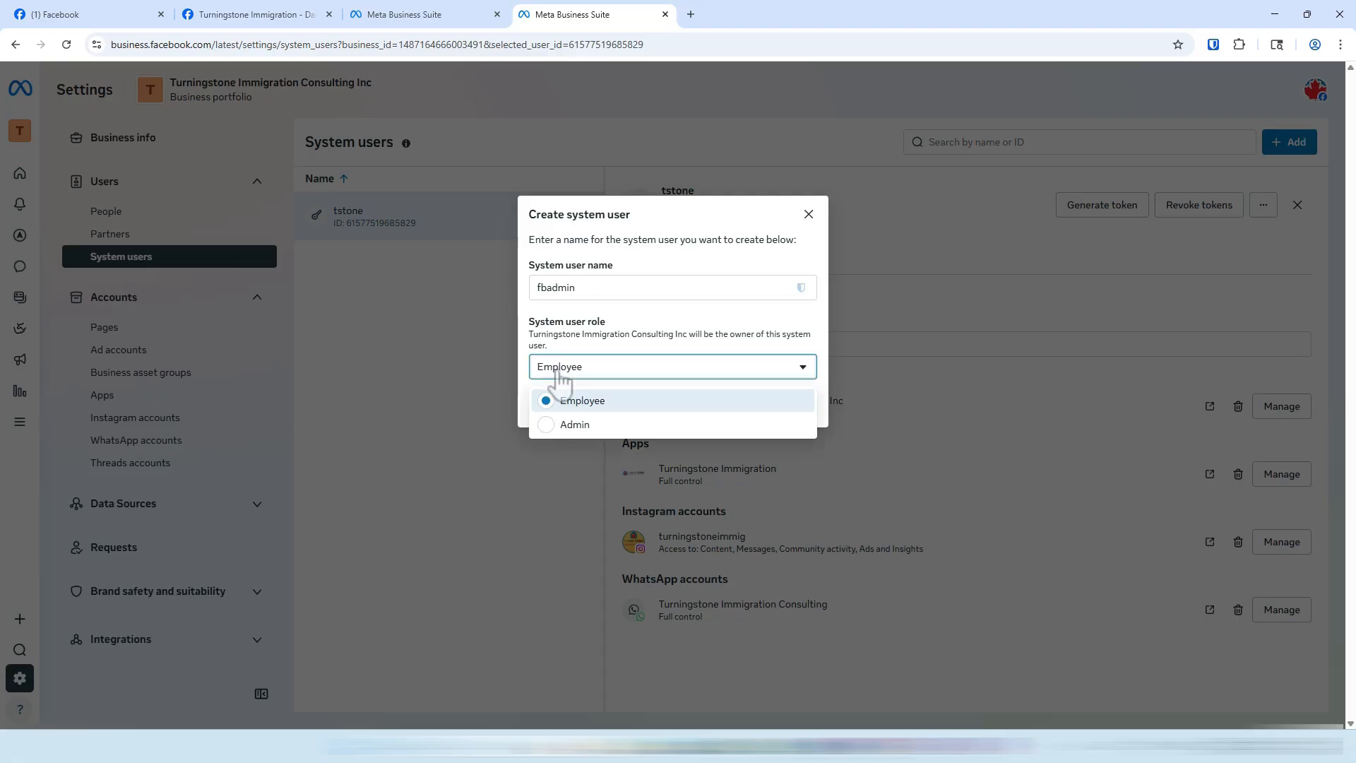
click(563, 424)
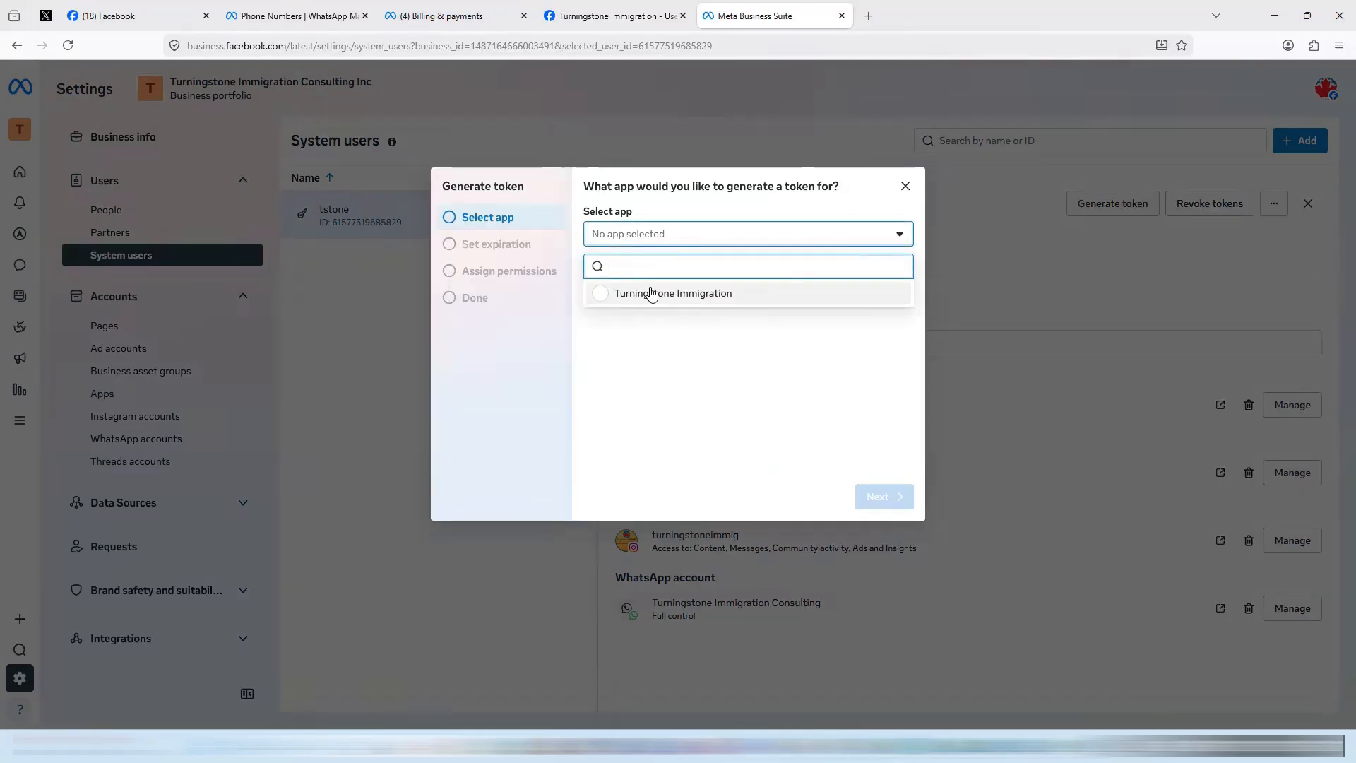
click(650, 293)
Set token expiration to Never and grant business_management through instagram_manage_messages permissions
click(877, 496)
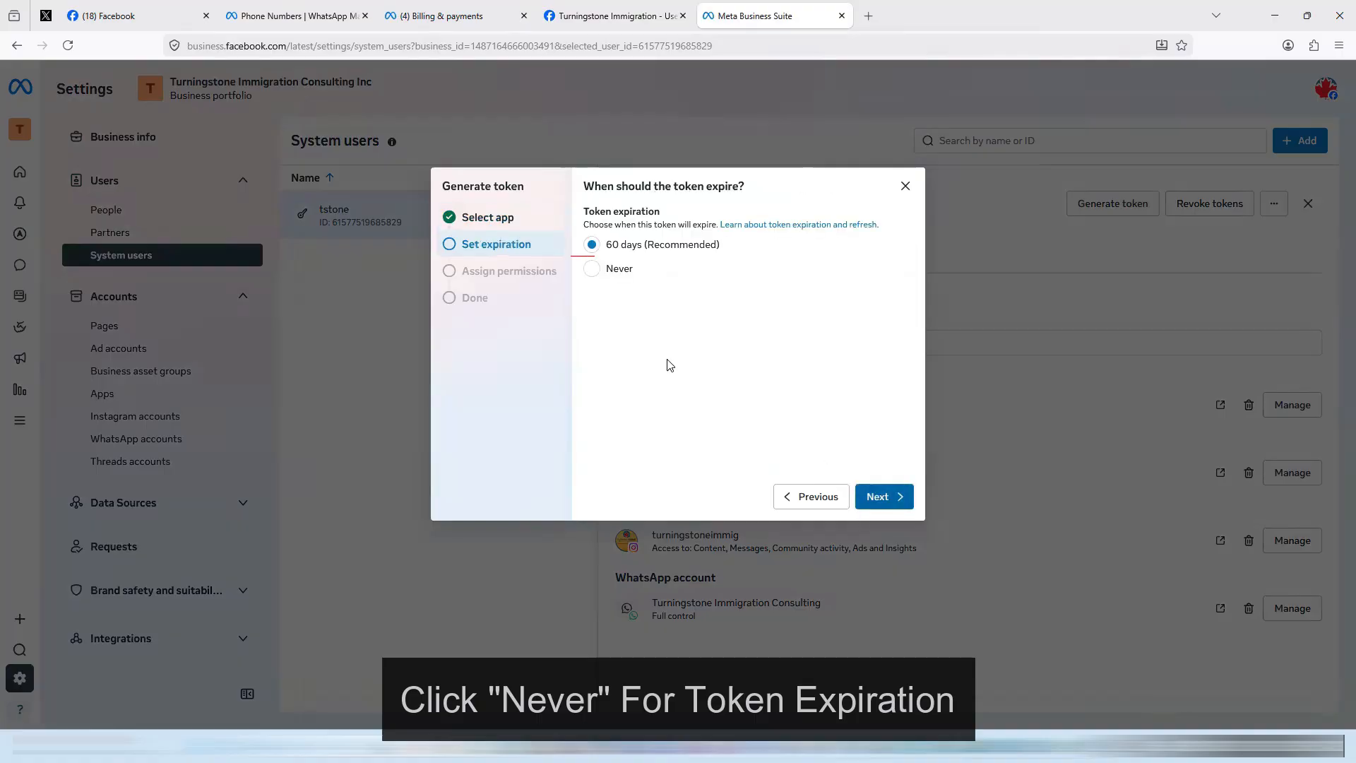
click(596, 268)
click(876, 494)
click(667, 304)
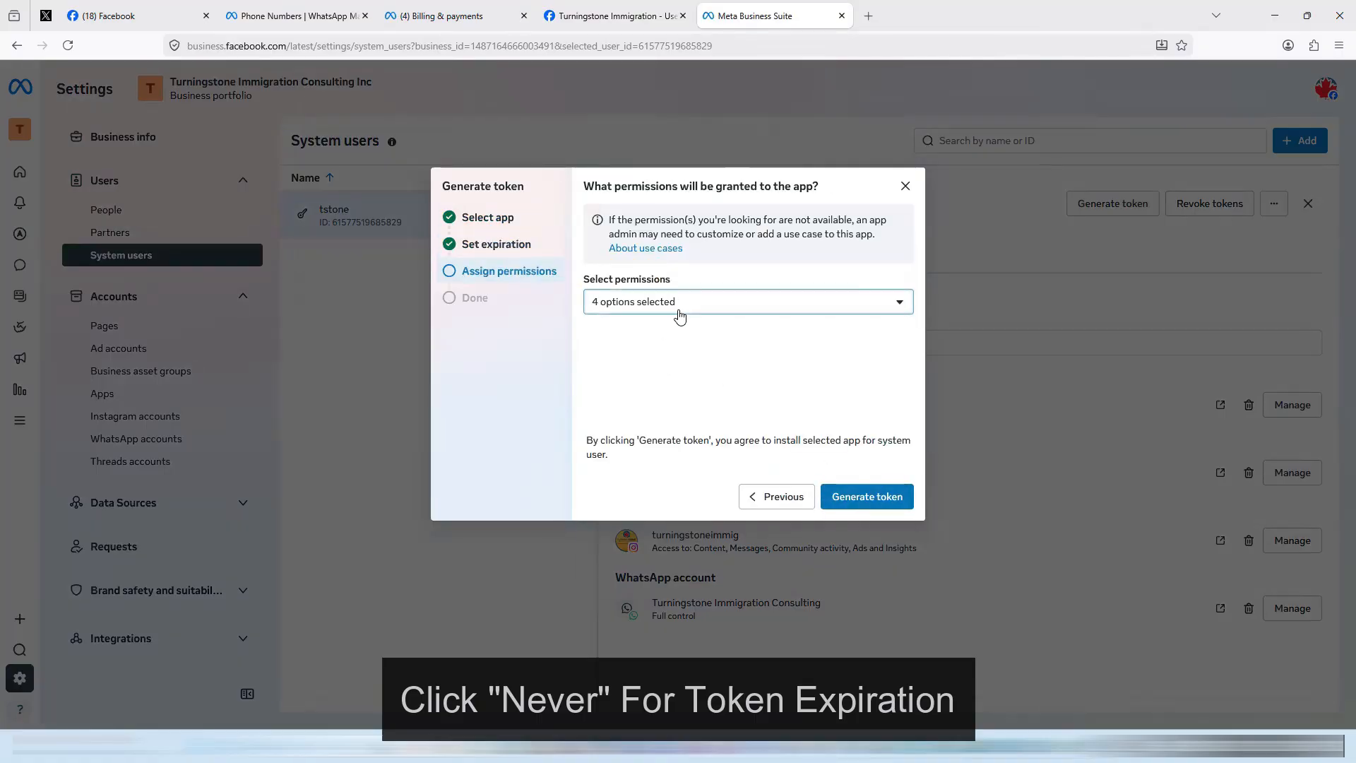
click(602, 361)
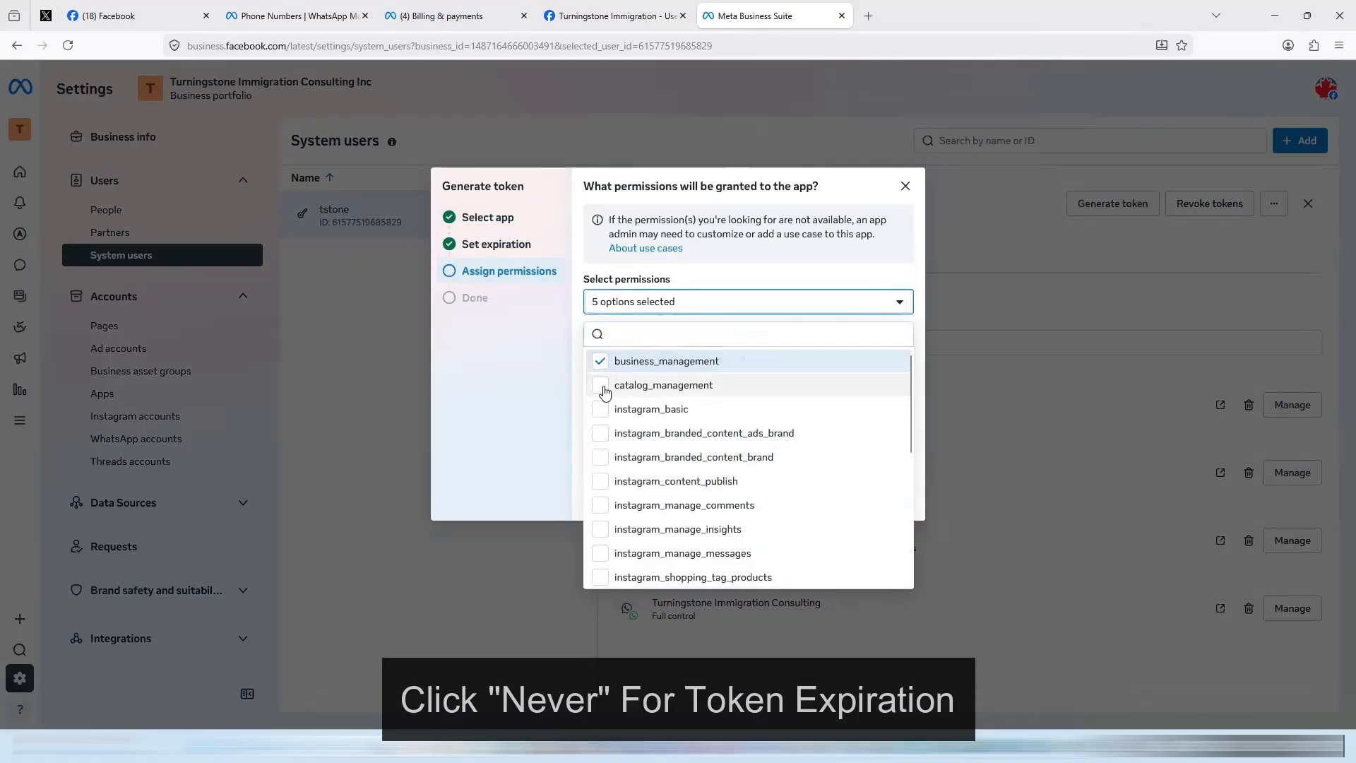
click(601, 385)
click(601, 409)
click(601, 433)
click(601, 457)
click(600, 481)
click(601, 504)
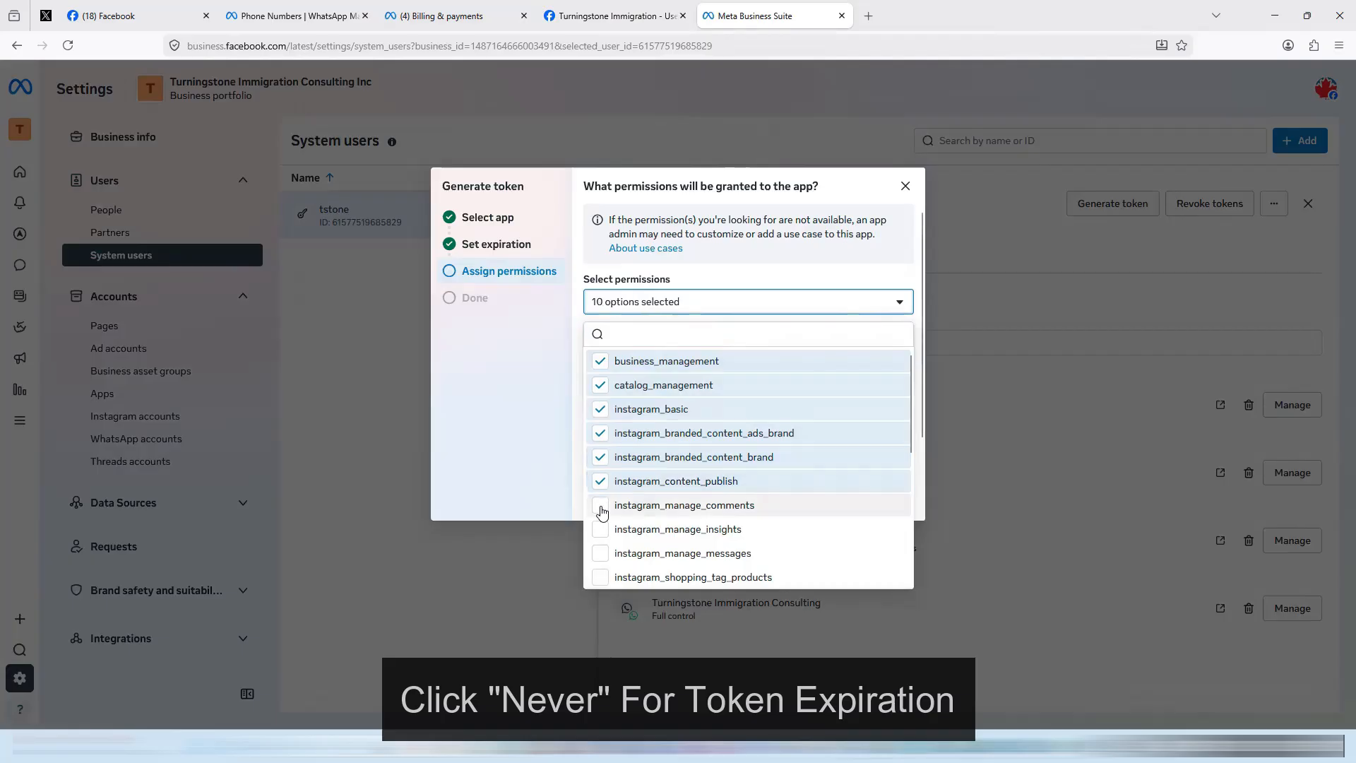
click(600, 529)
click(601, 552)
Grant the remaining pages_*, instagram_shopping_tag_products and read_insights permissions, totalling 21
scroll(607, 522, down, 3)
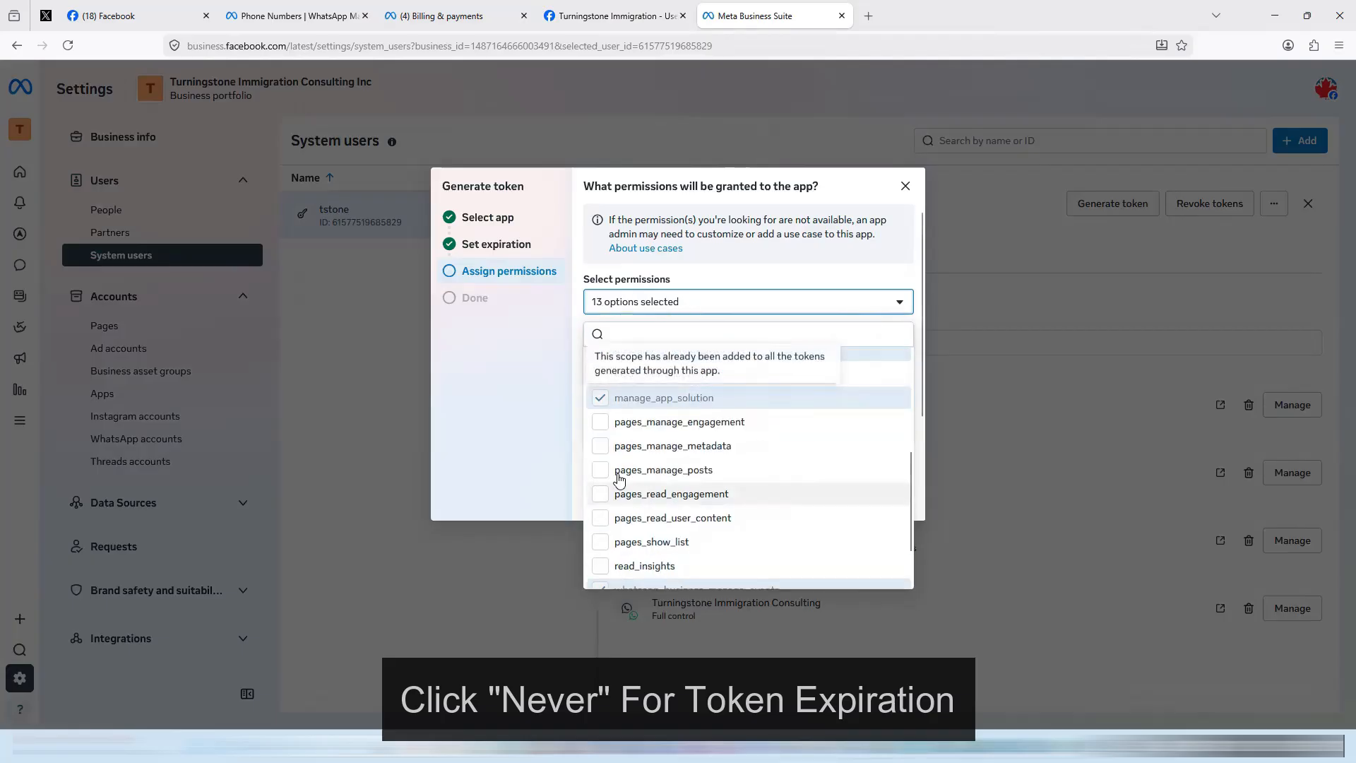
click(601, 422)
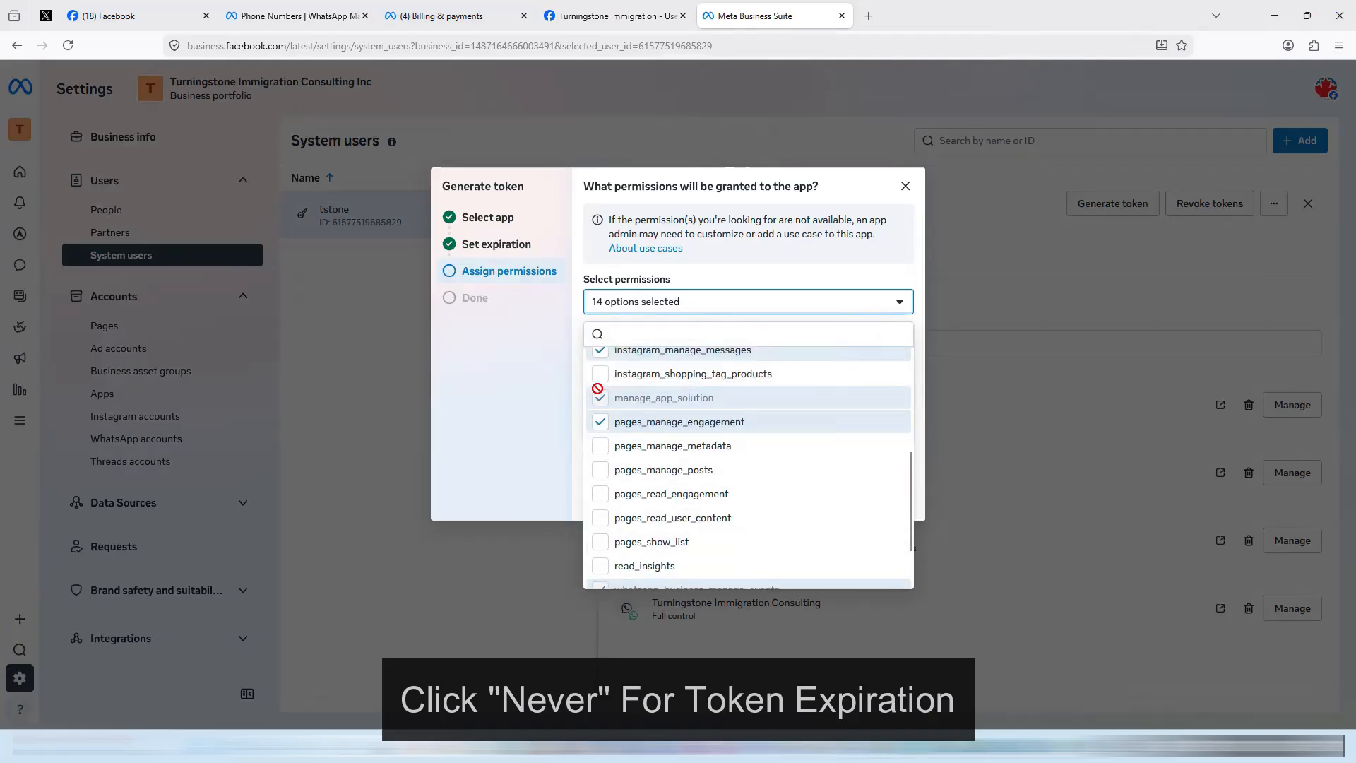
click(877, 373)
click(604, 447)
click(605, 473)
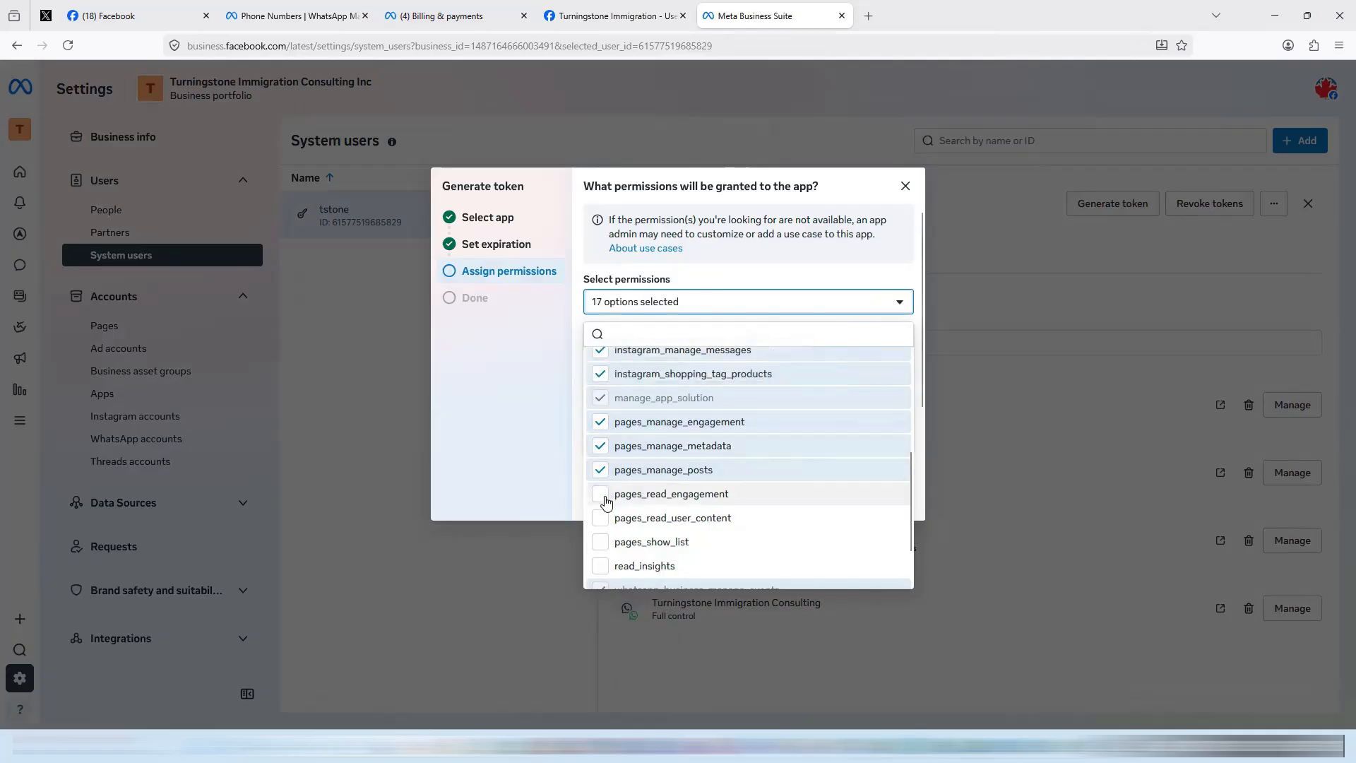
click(602, 495)
click(600, 519)
click(601, 542)
click(600, 567)
click(604, 543)
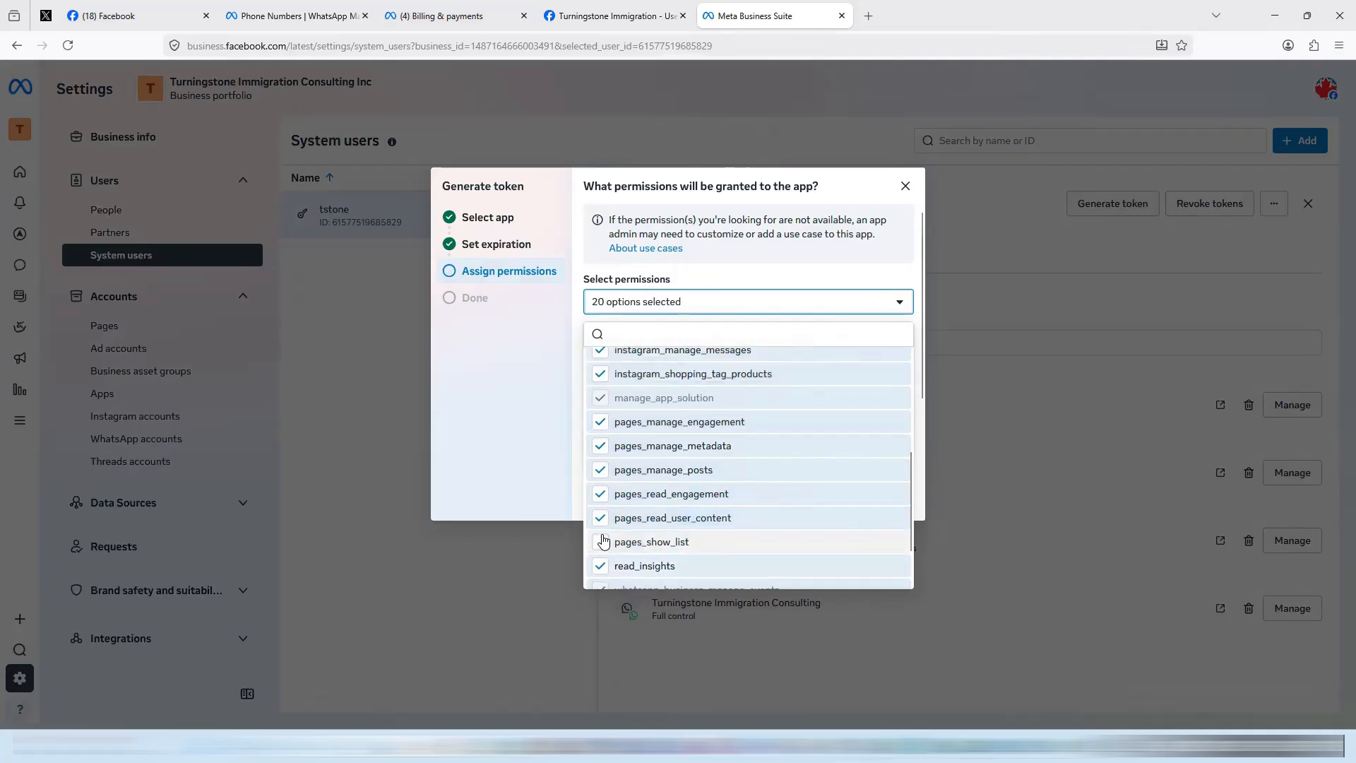
click(604, 547)
scroll(656, 554, down, 2)
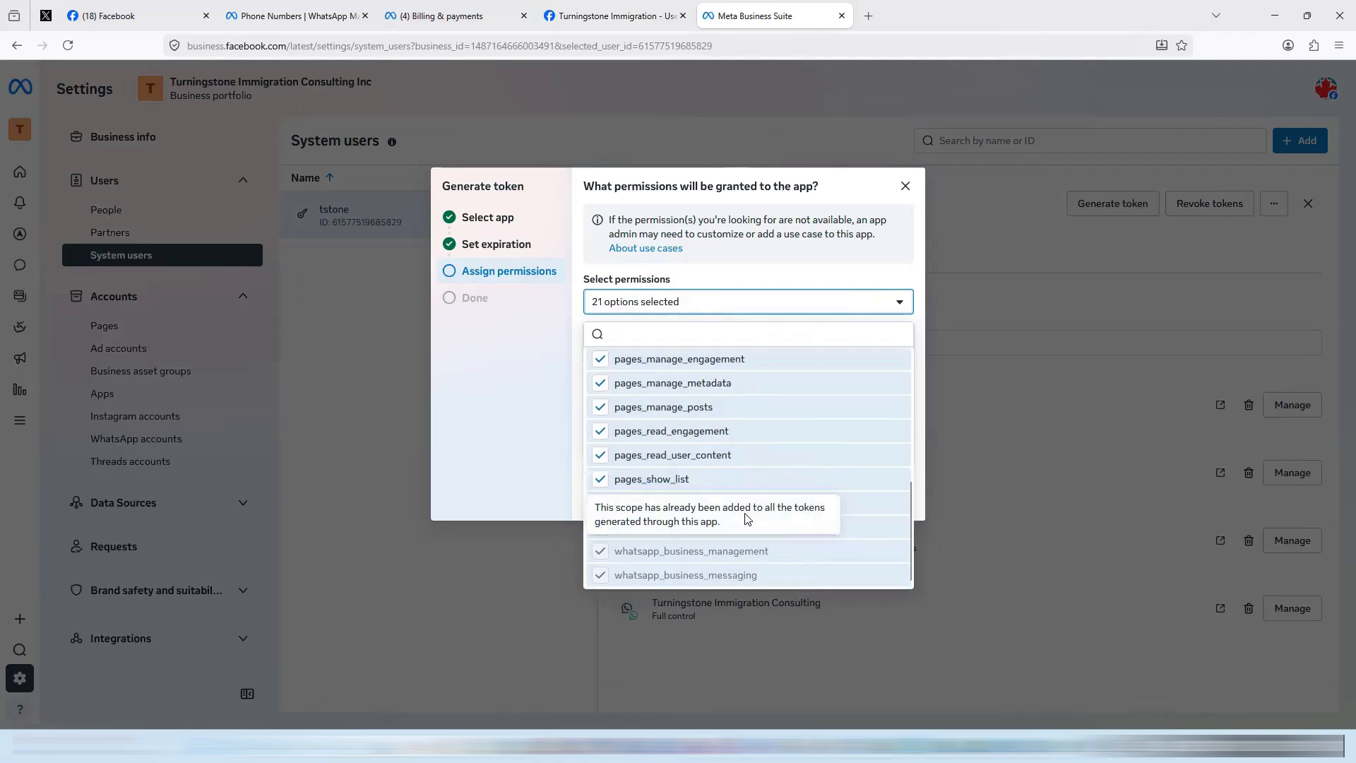
scroll(848, 515, up, 6)
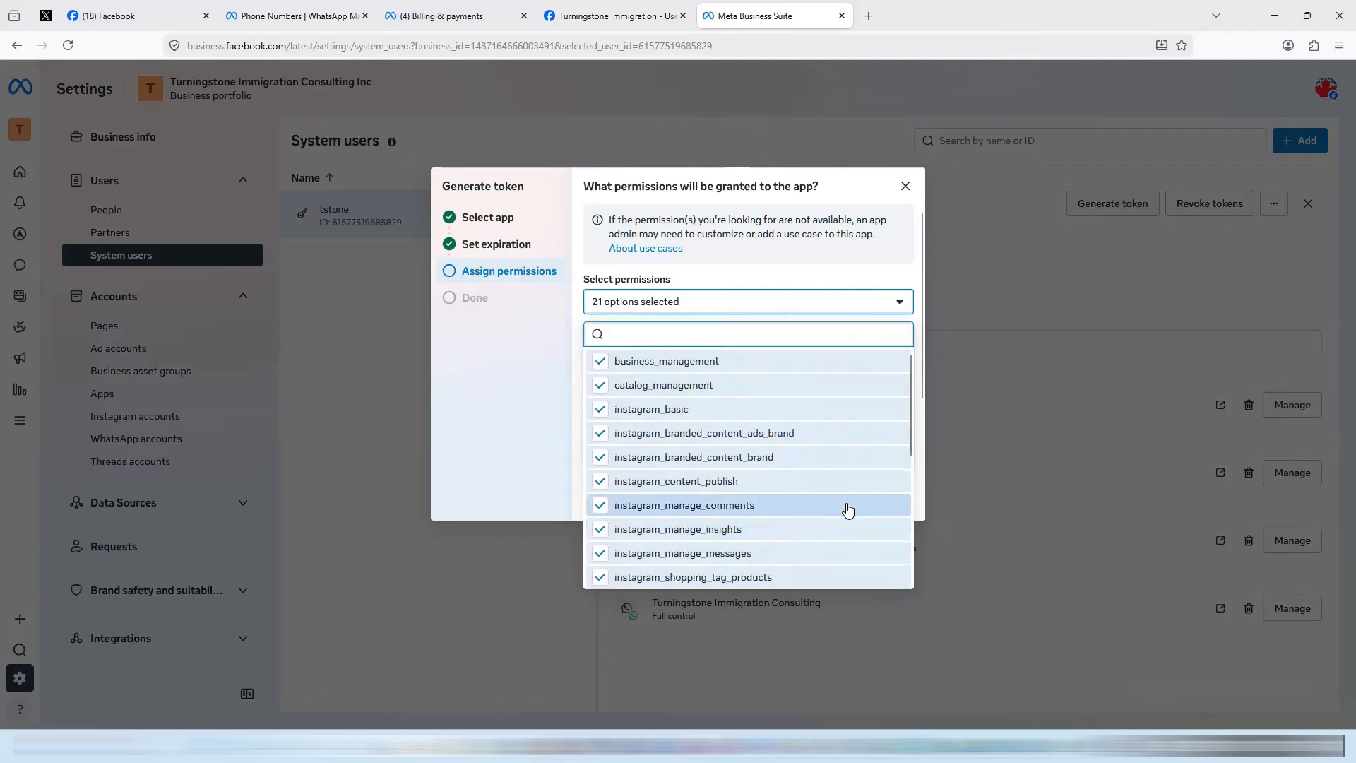
scroll(796, 464, down, 6)
scroll(805, 476, up, 6)
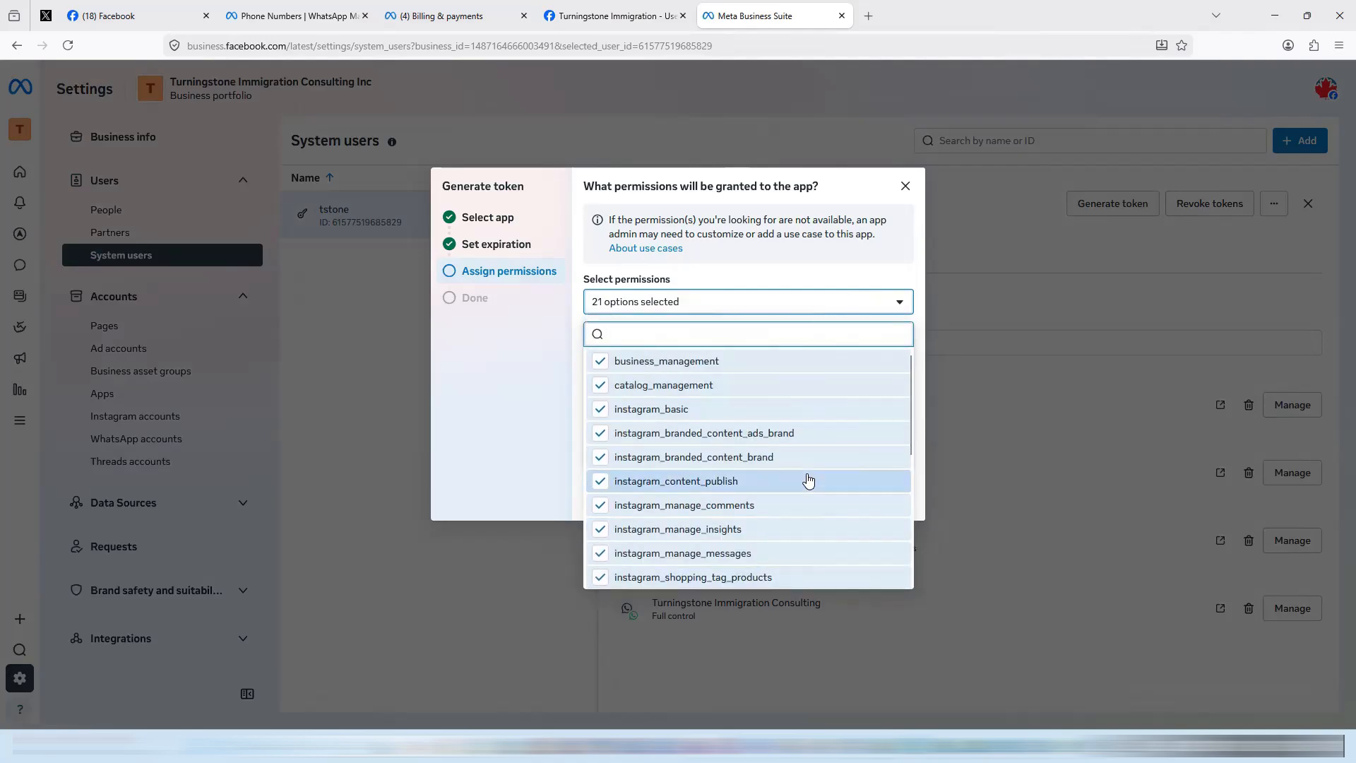
click(812, 263)
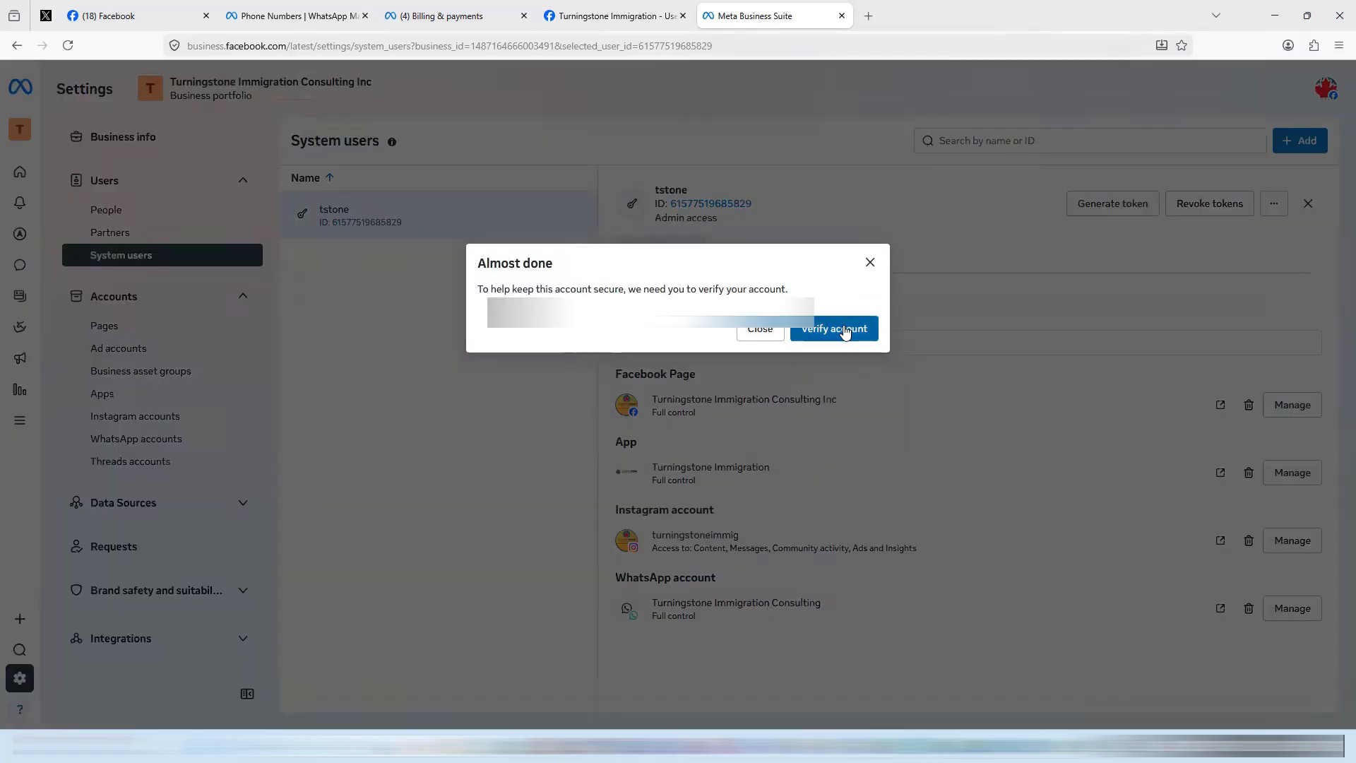
Verify the account with the texted confirmation code and close the Token created dialog
click(844, 329)
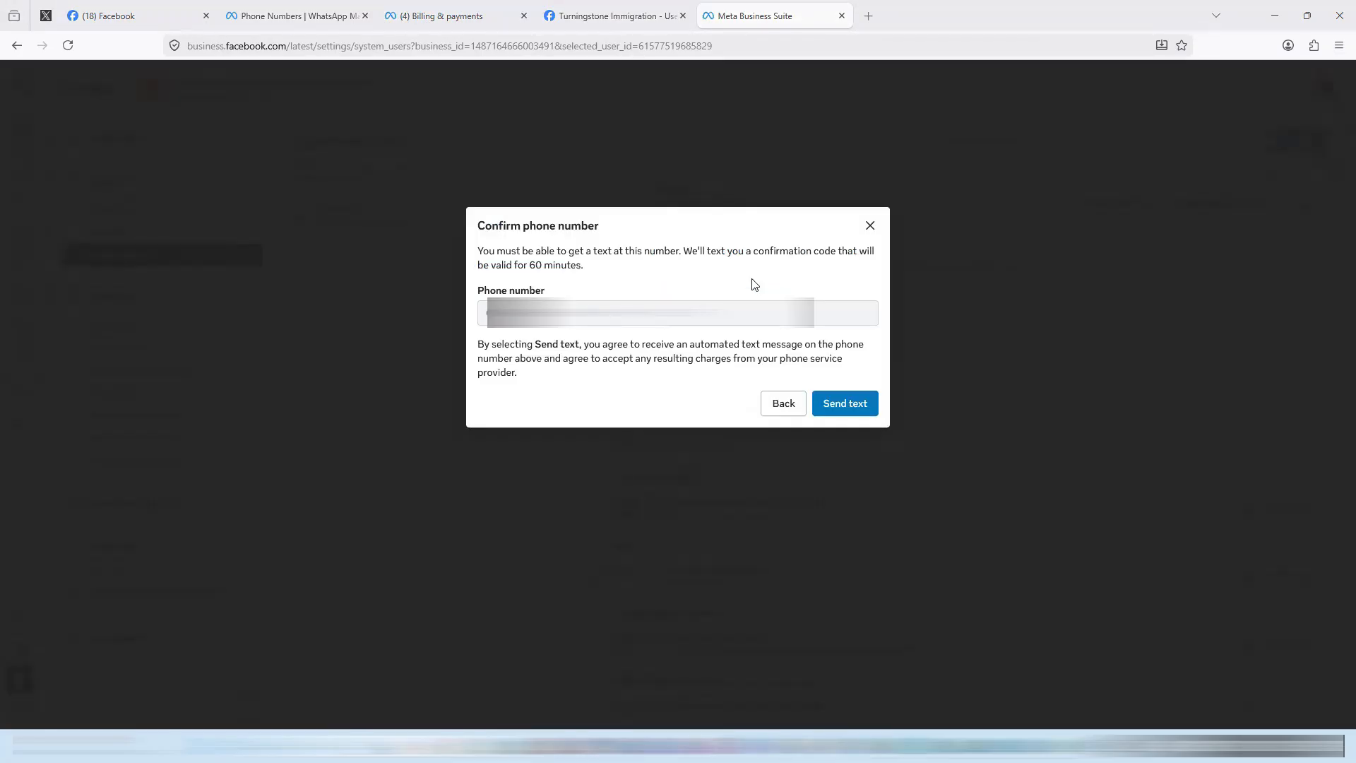
click(852, 407)
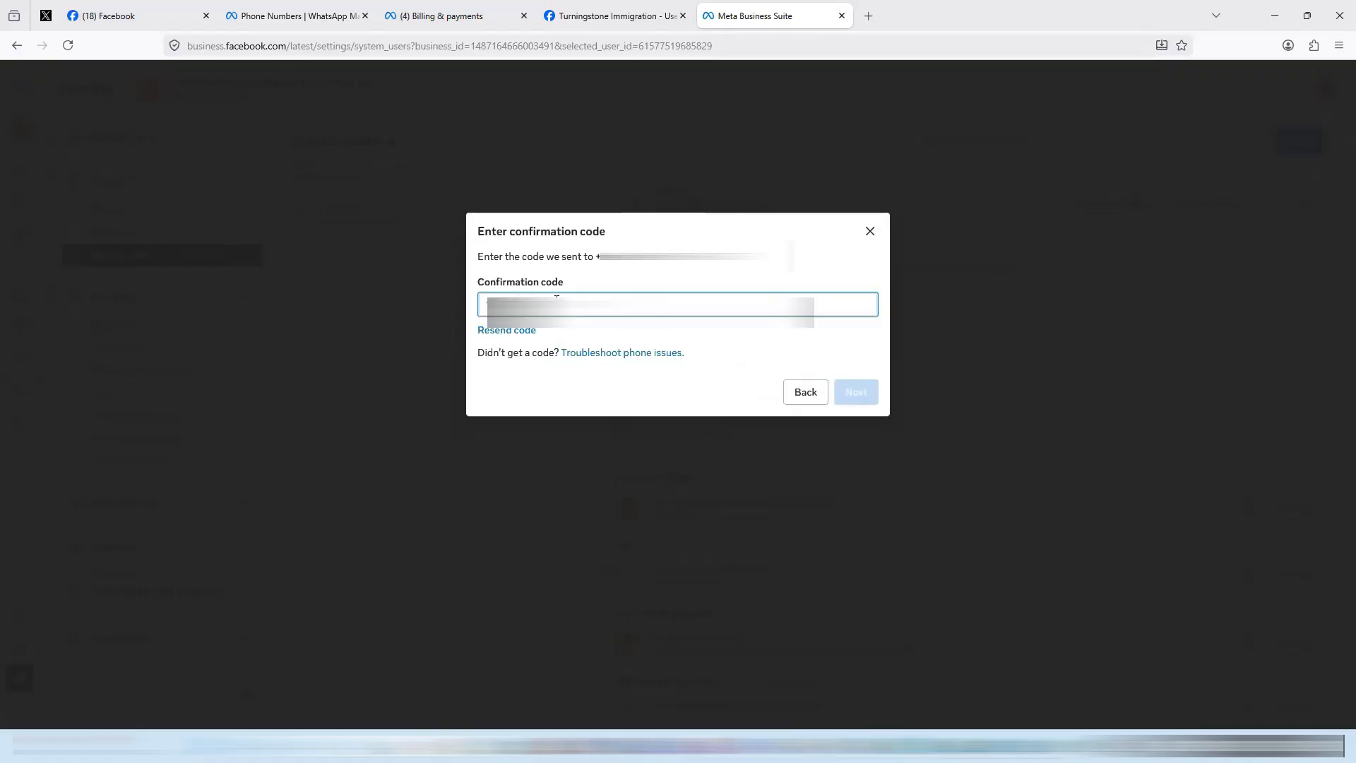
text(2)
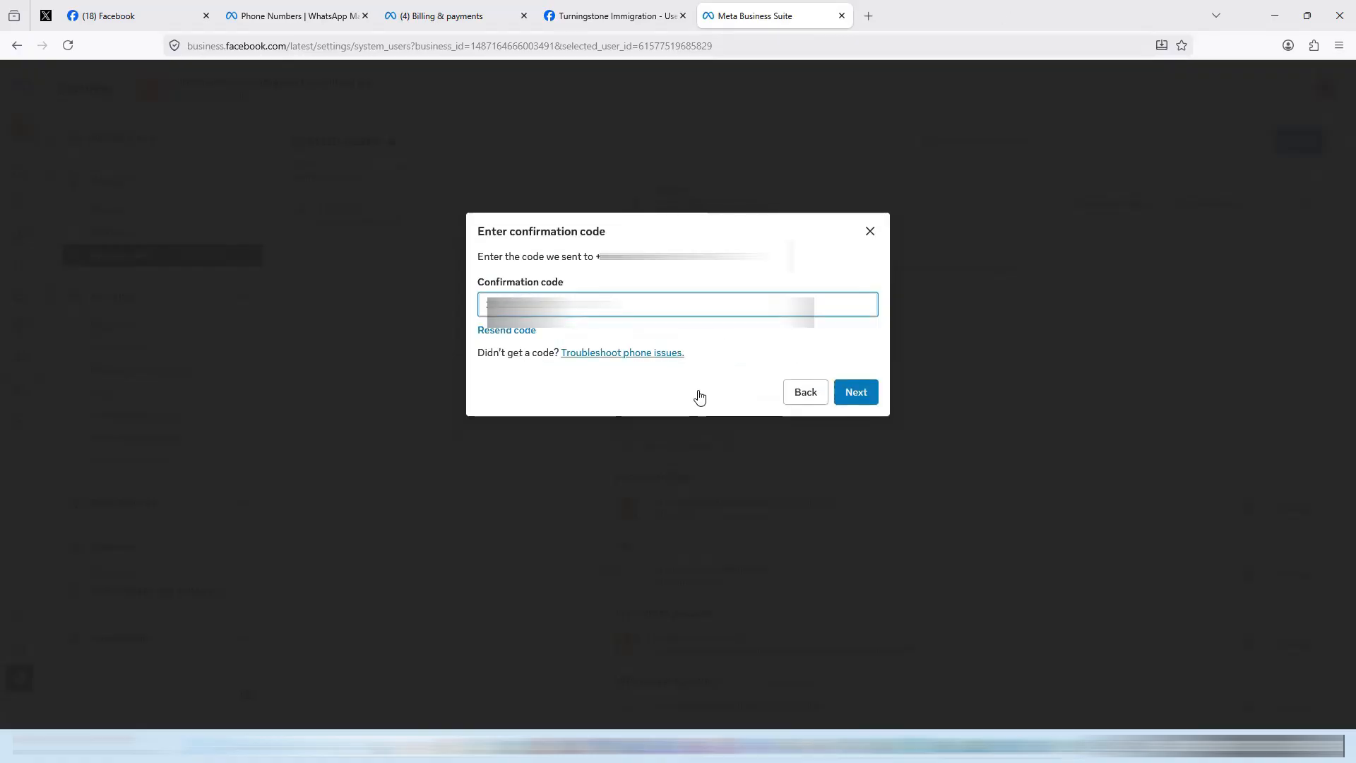
click(870, 388)
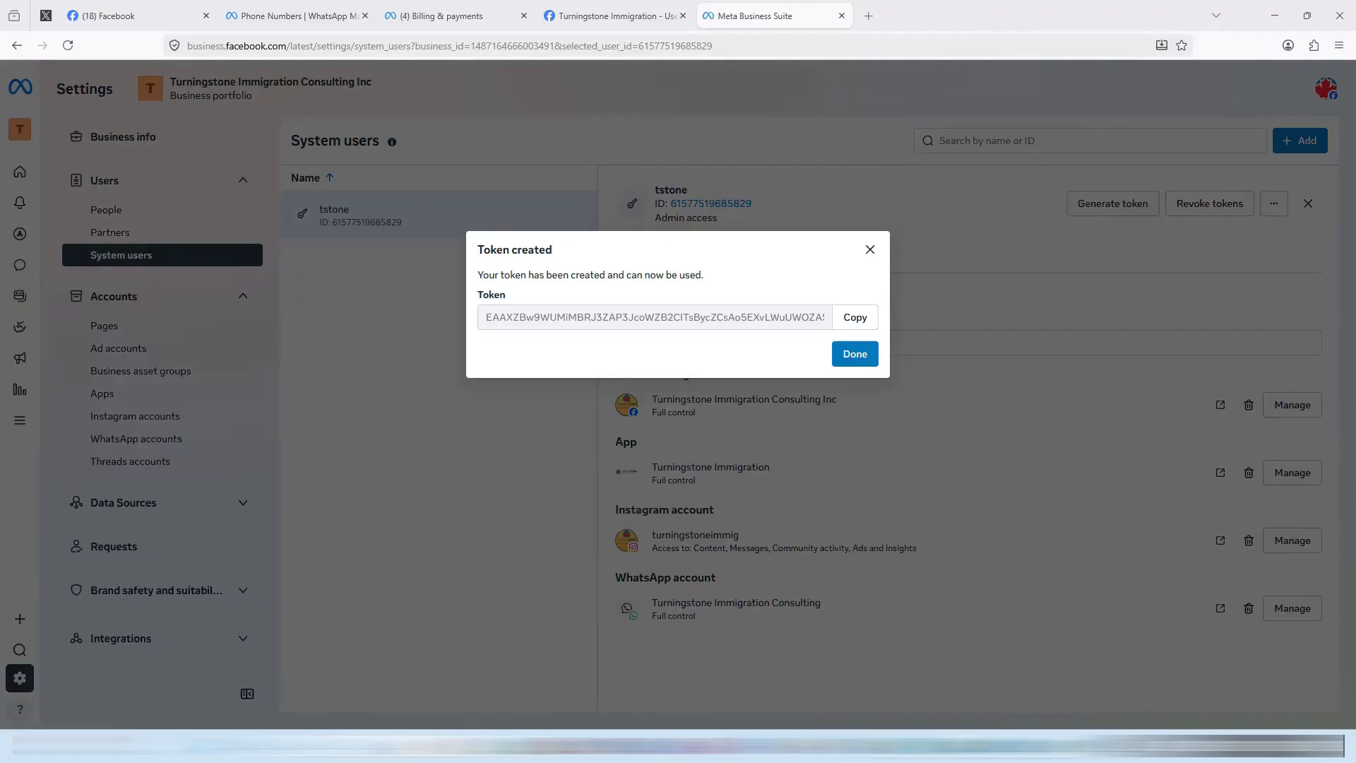
click(870, 250)
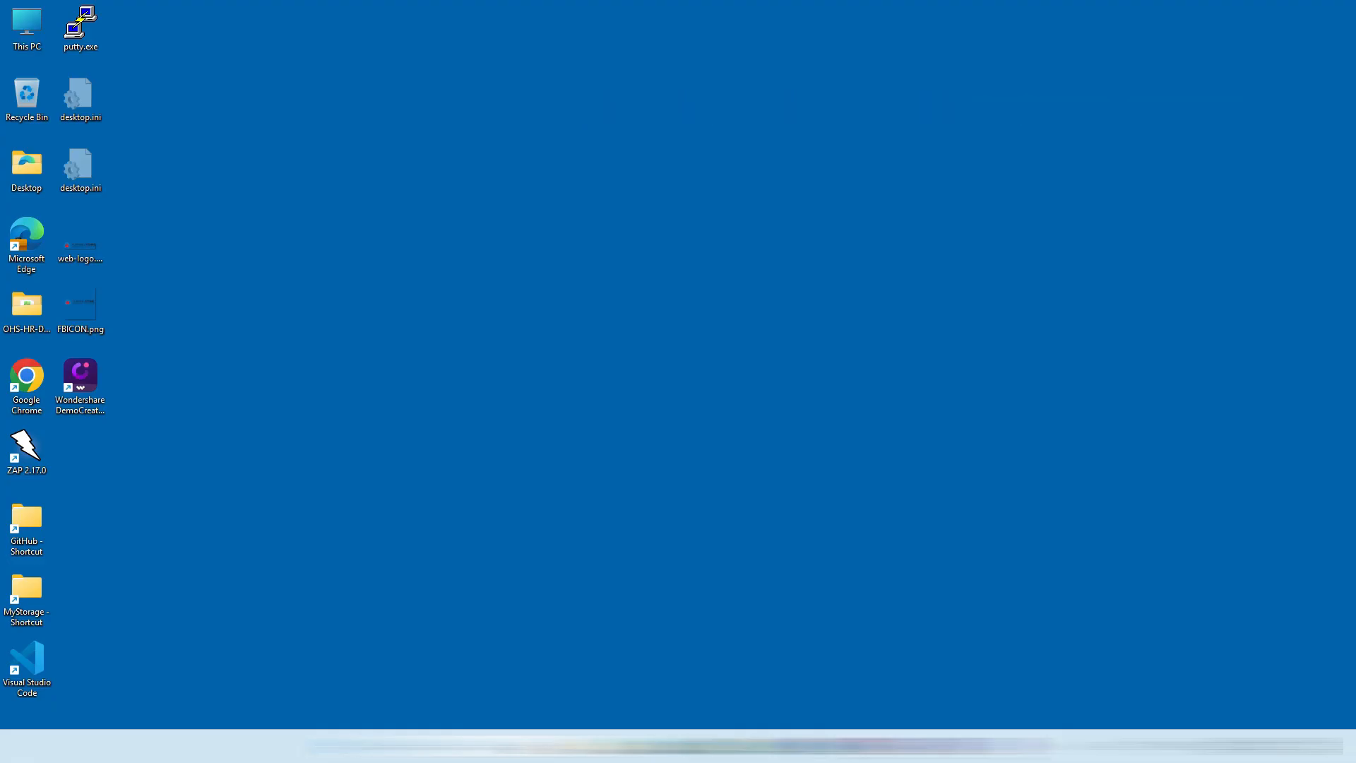
Run the WhatsApp /register curl command in Command Prompt and select its success true response
key(super)
text(CMD)
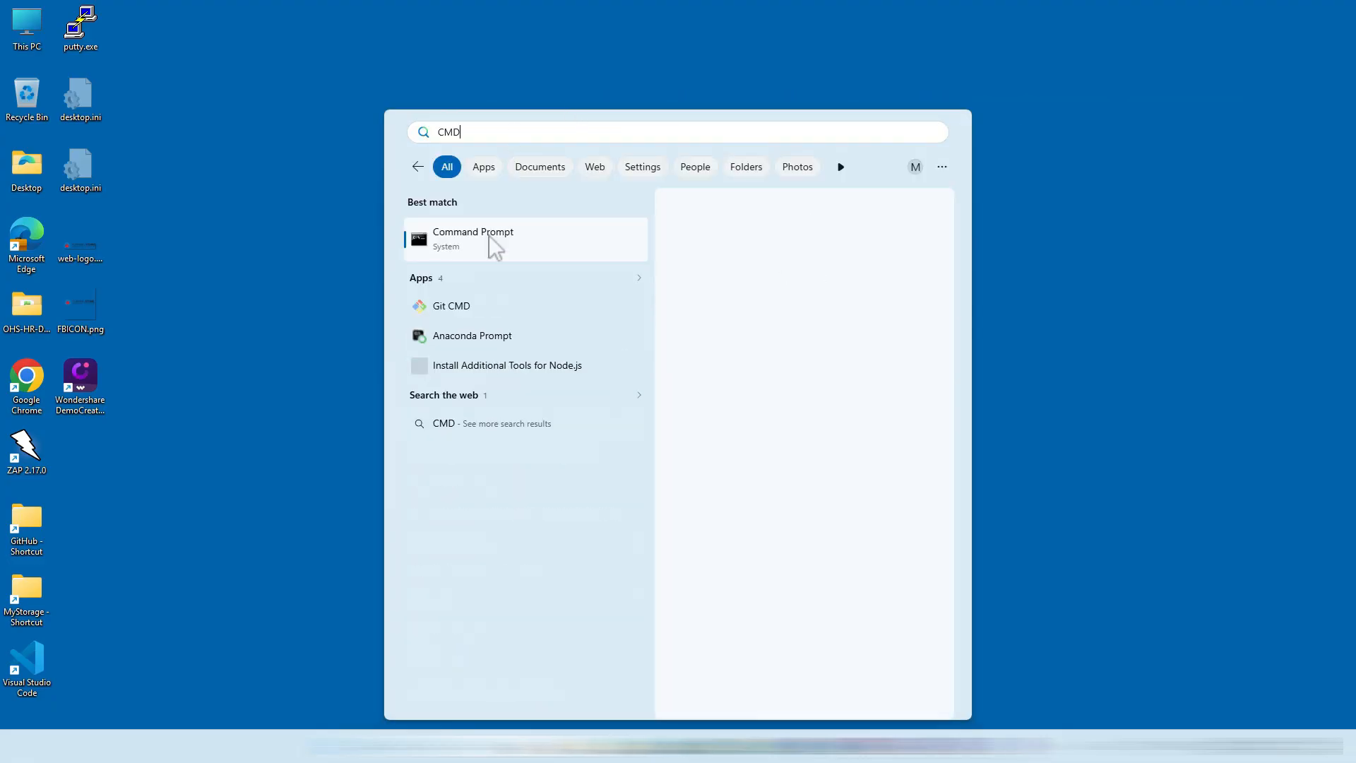
click(527, 245)
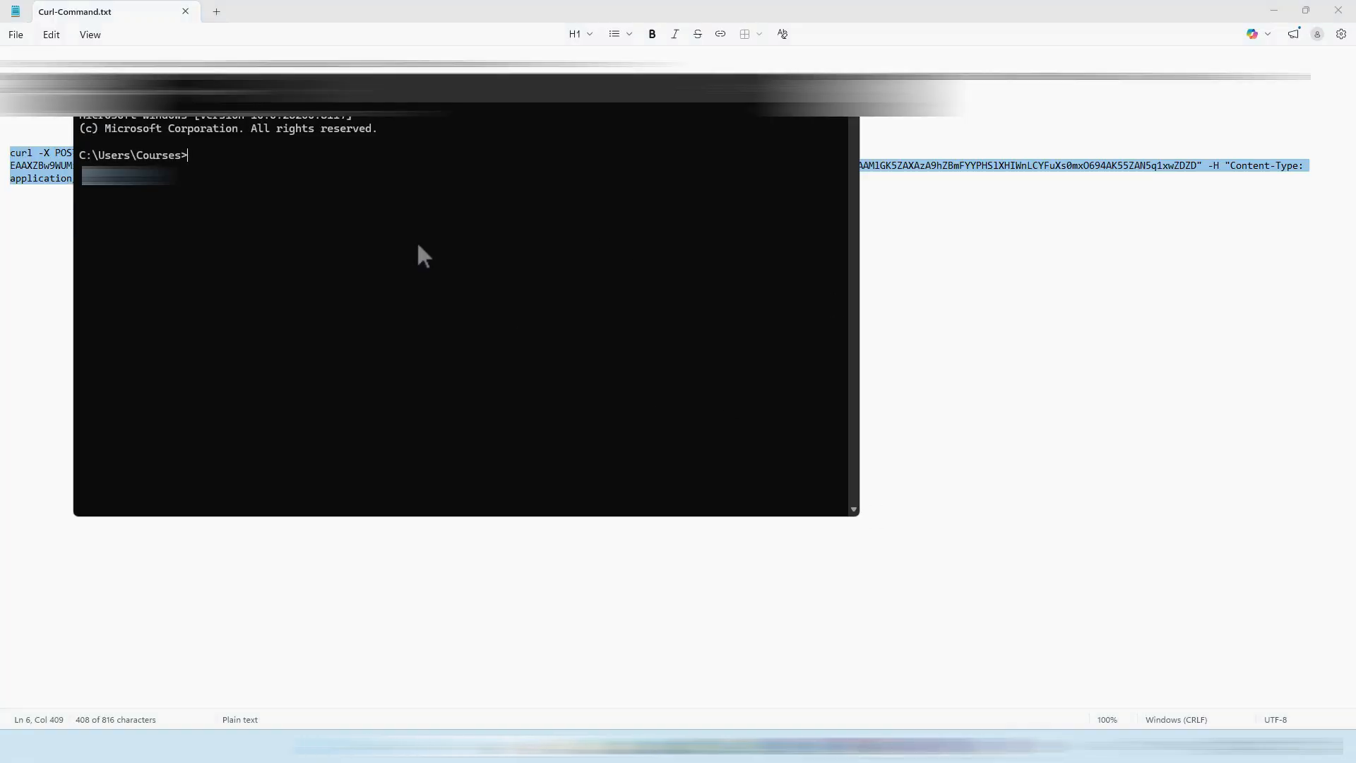
key(ctrl+v)
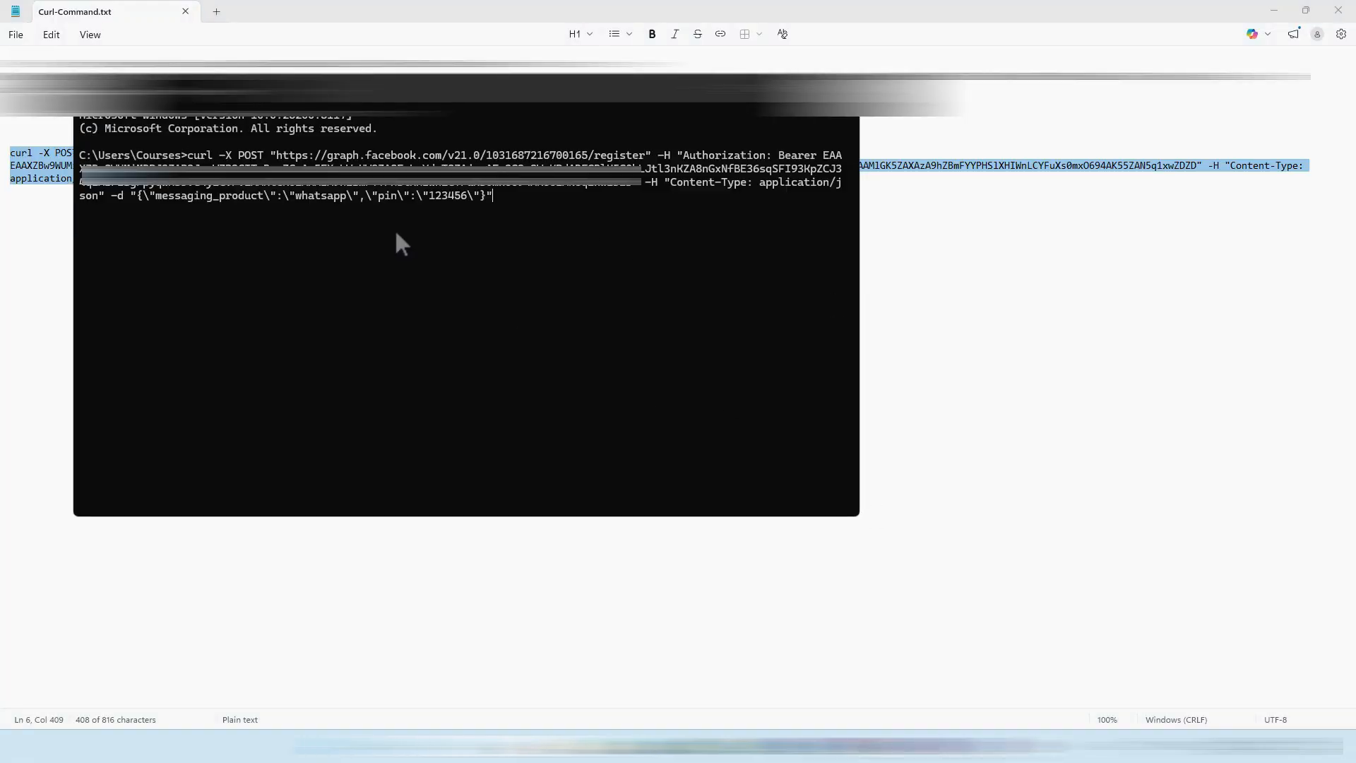
key(Return)
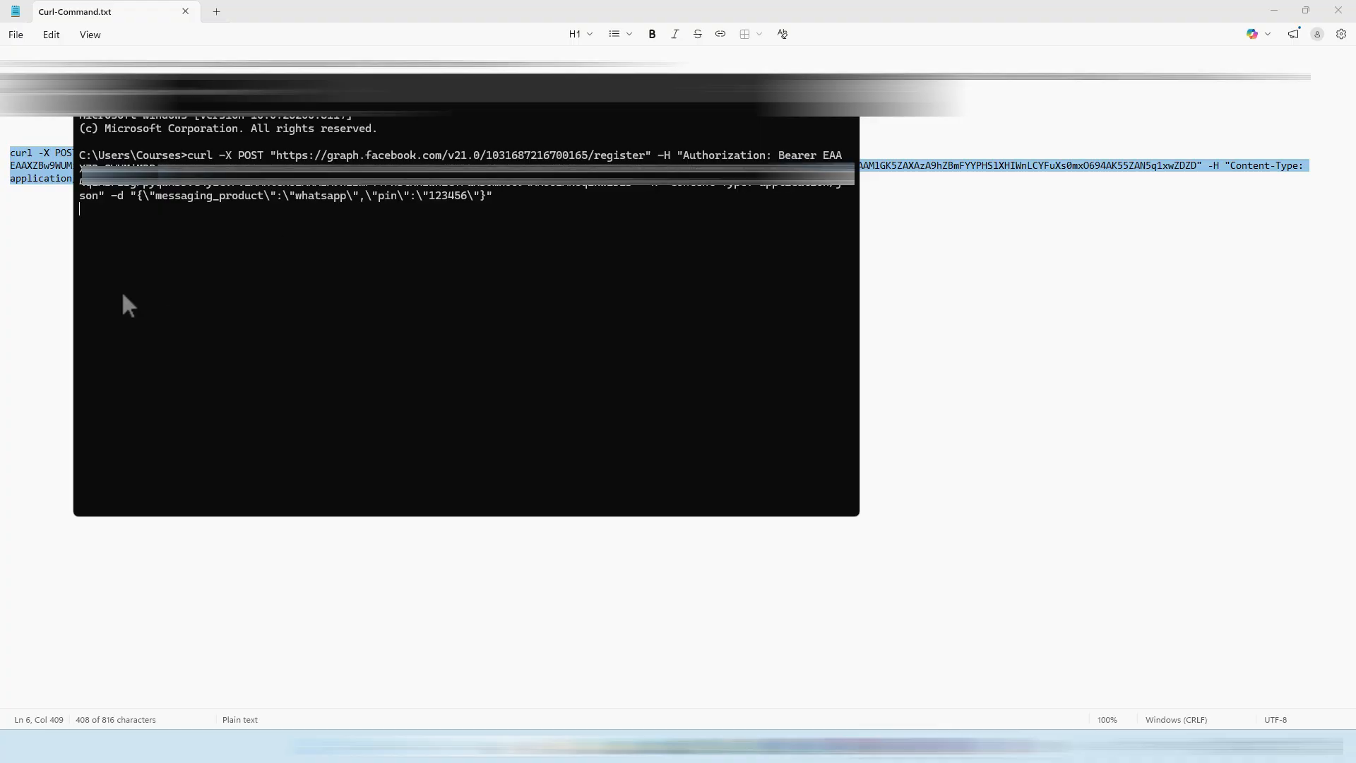
drag(81, 209, 185, 217)
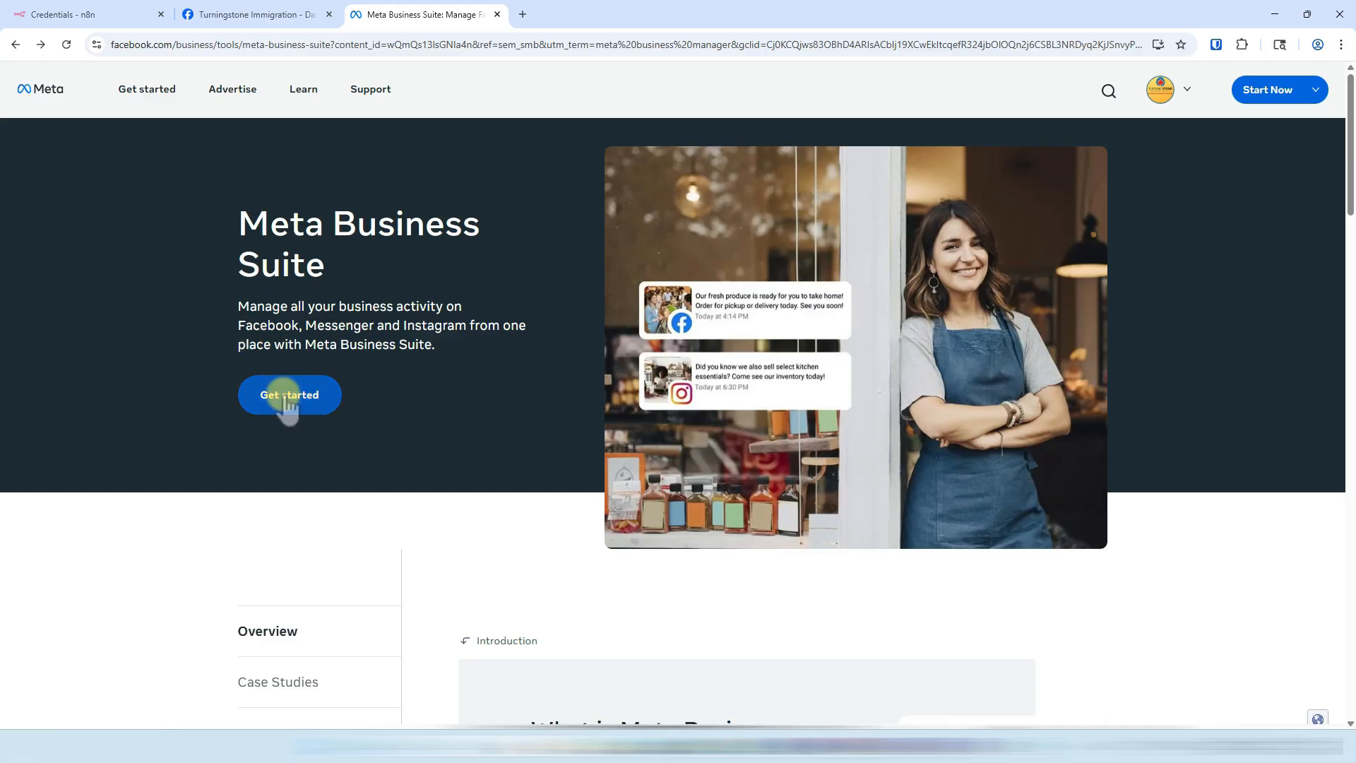
click(282, 394)
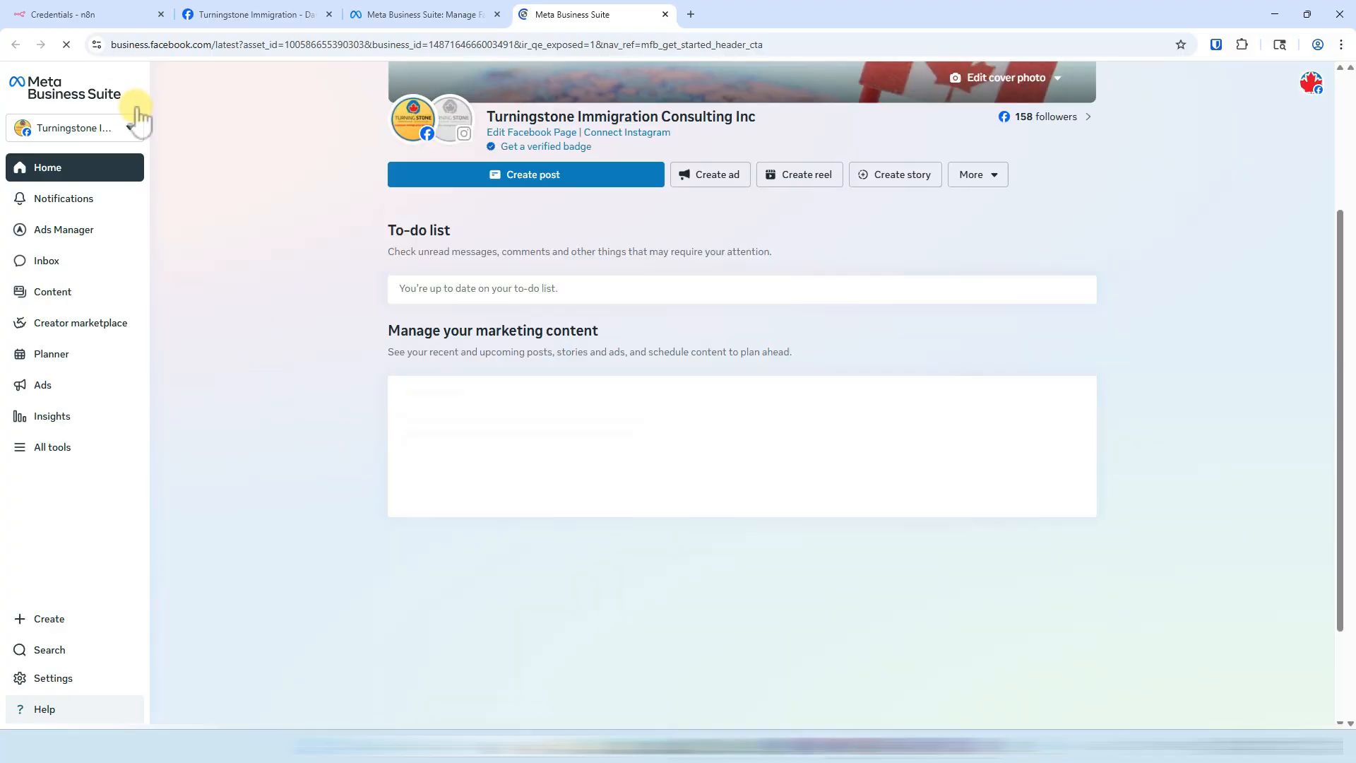
click(129, 128)
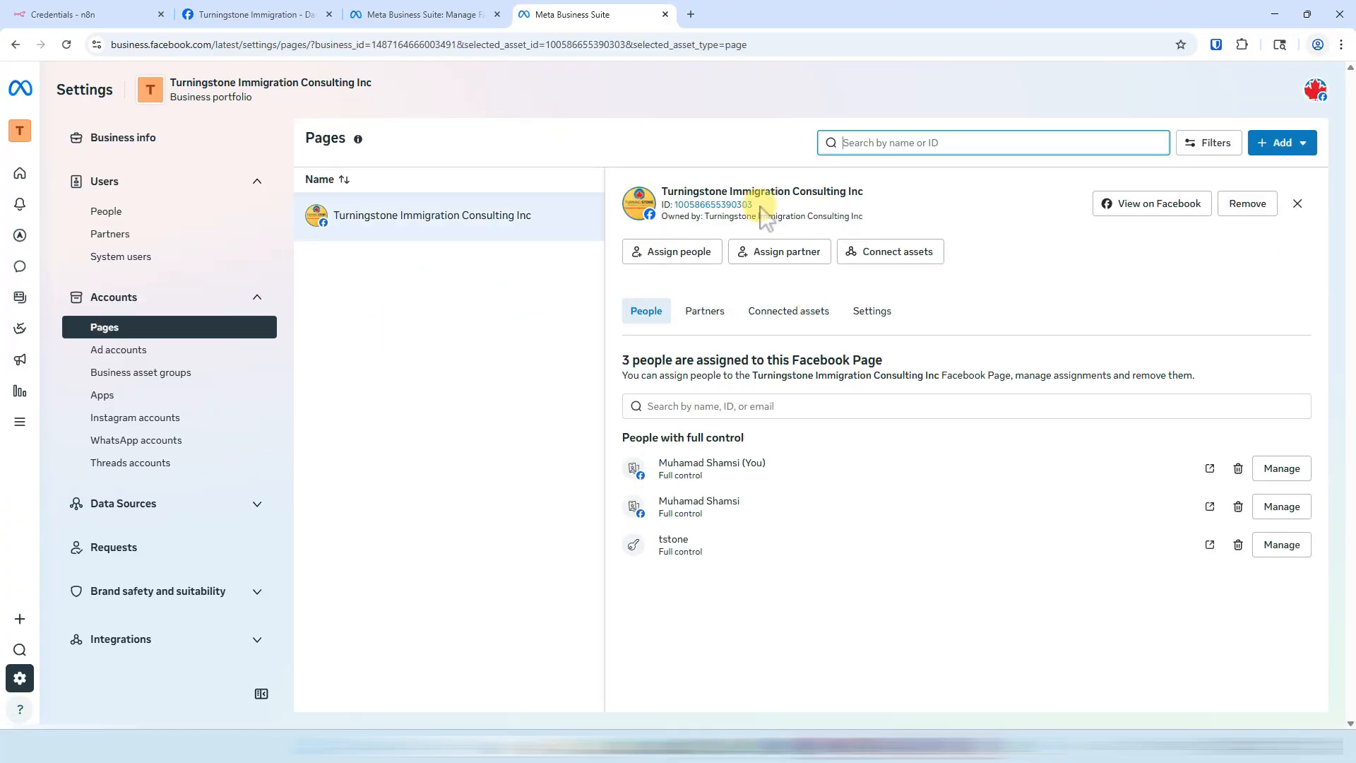
double_click(688, 205)
drag(682, 210, 679, 204)
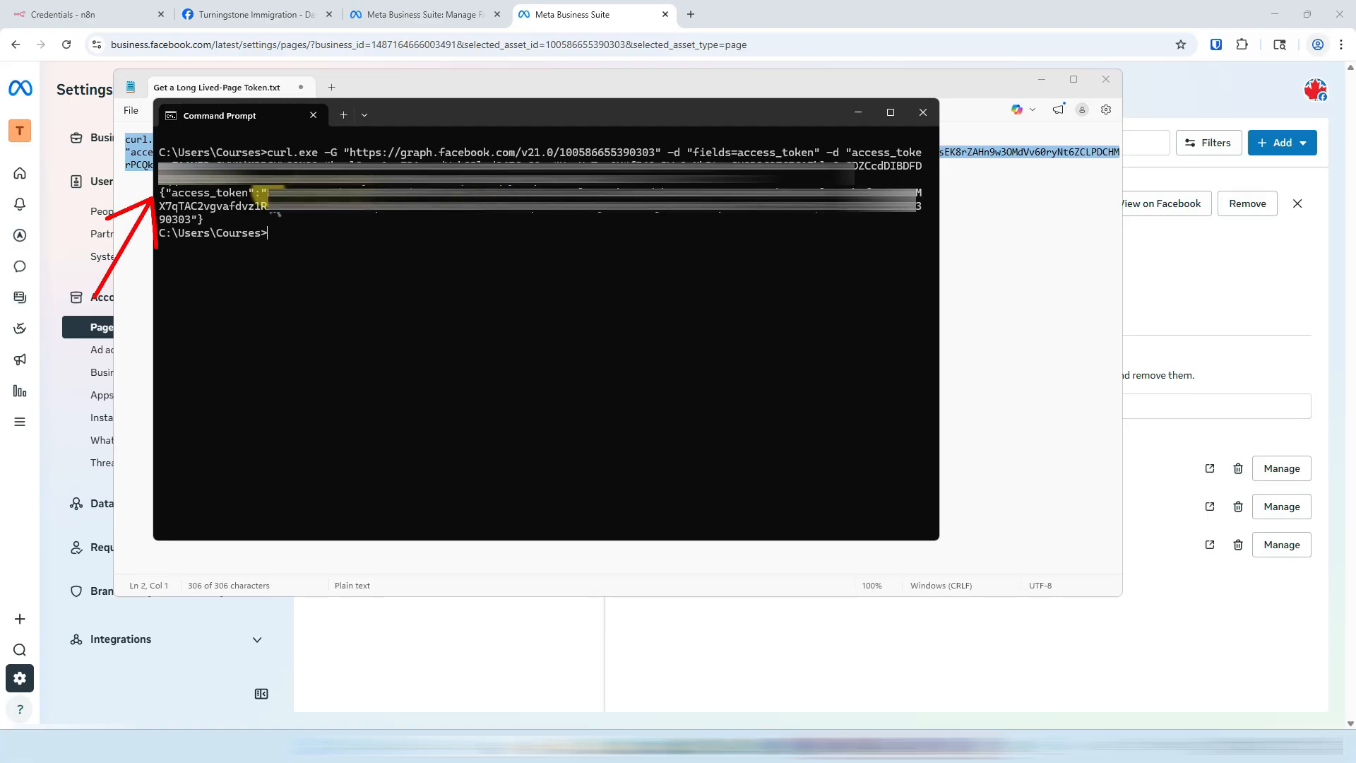
Copy the access_token value from the Graph API v21.0 curl response
drag(264, 194, 822, 226)
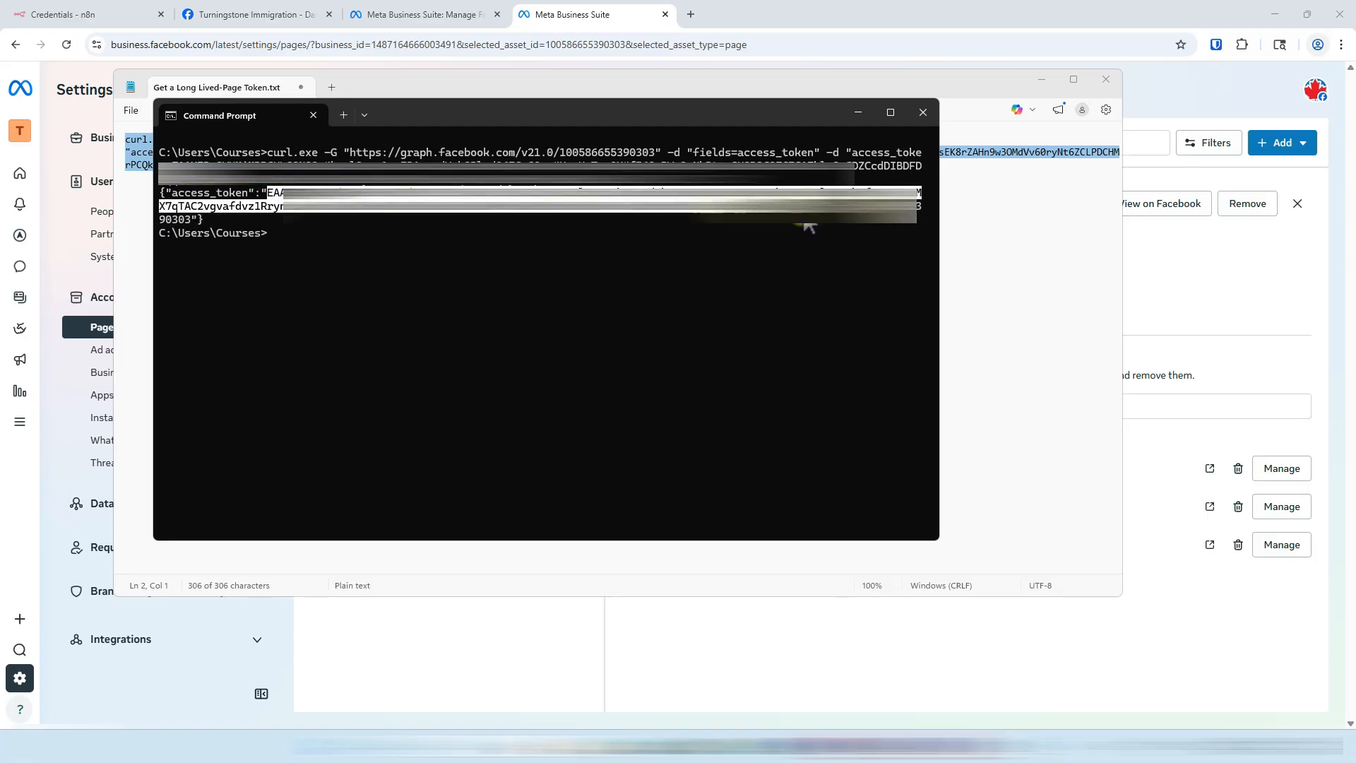
text(+)
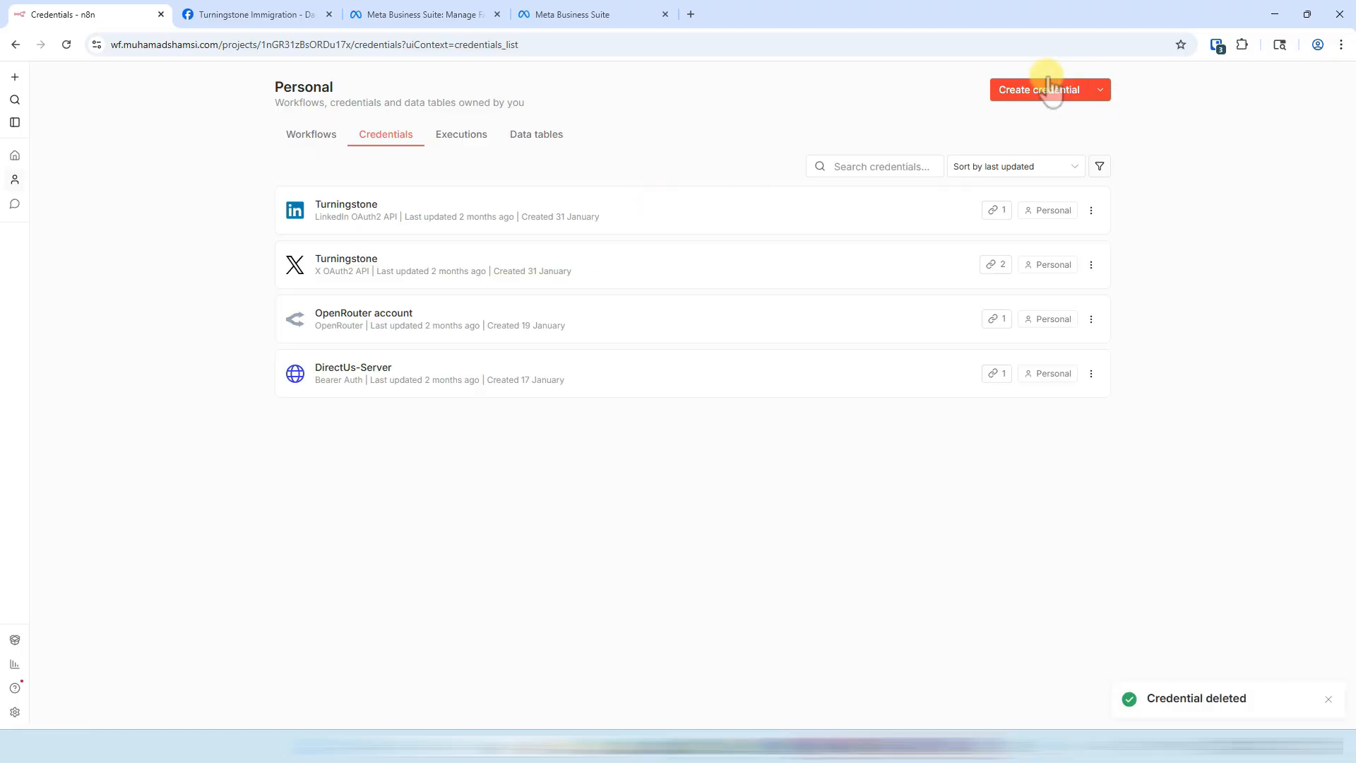
Create a Facebook Graph API credential with the pasted Page access token, then save and test it
click(1038, 90)
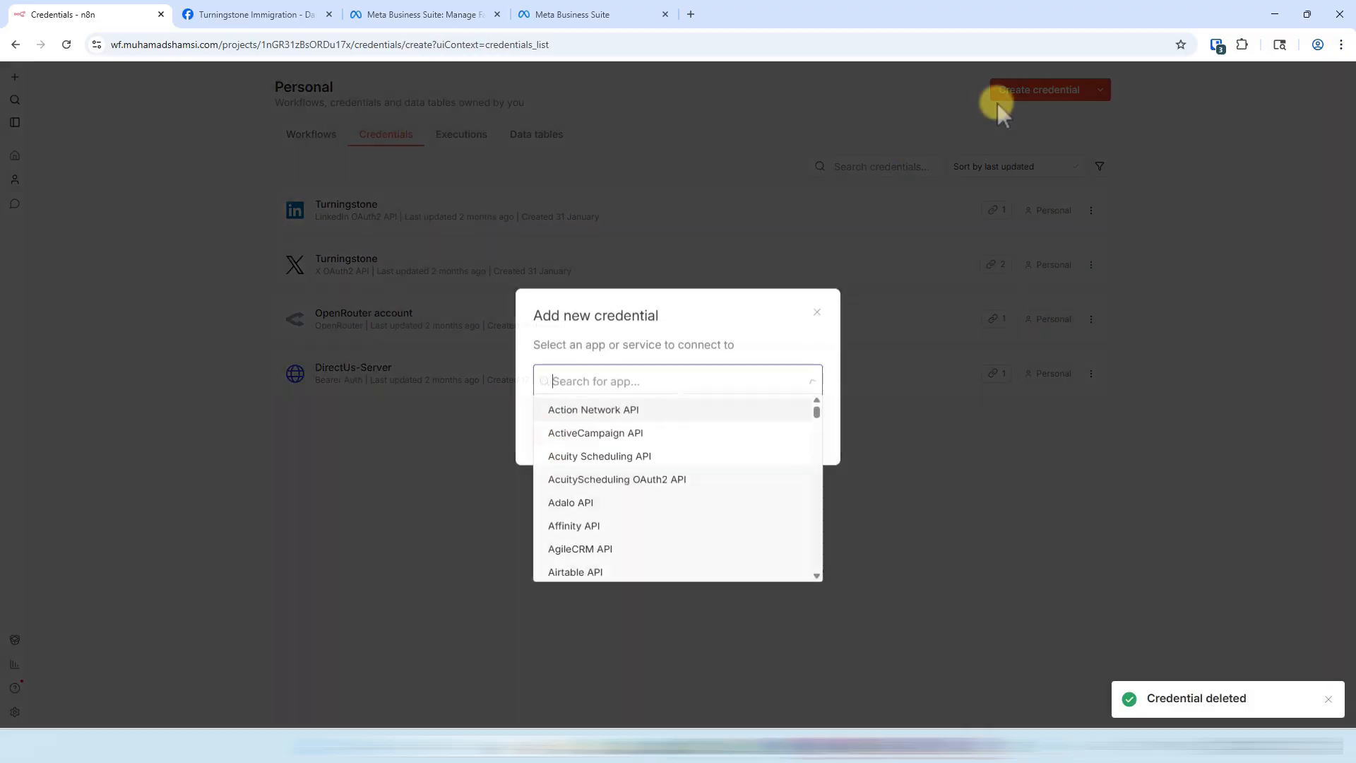
text(Fac)
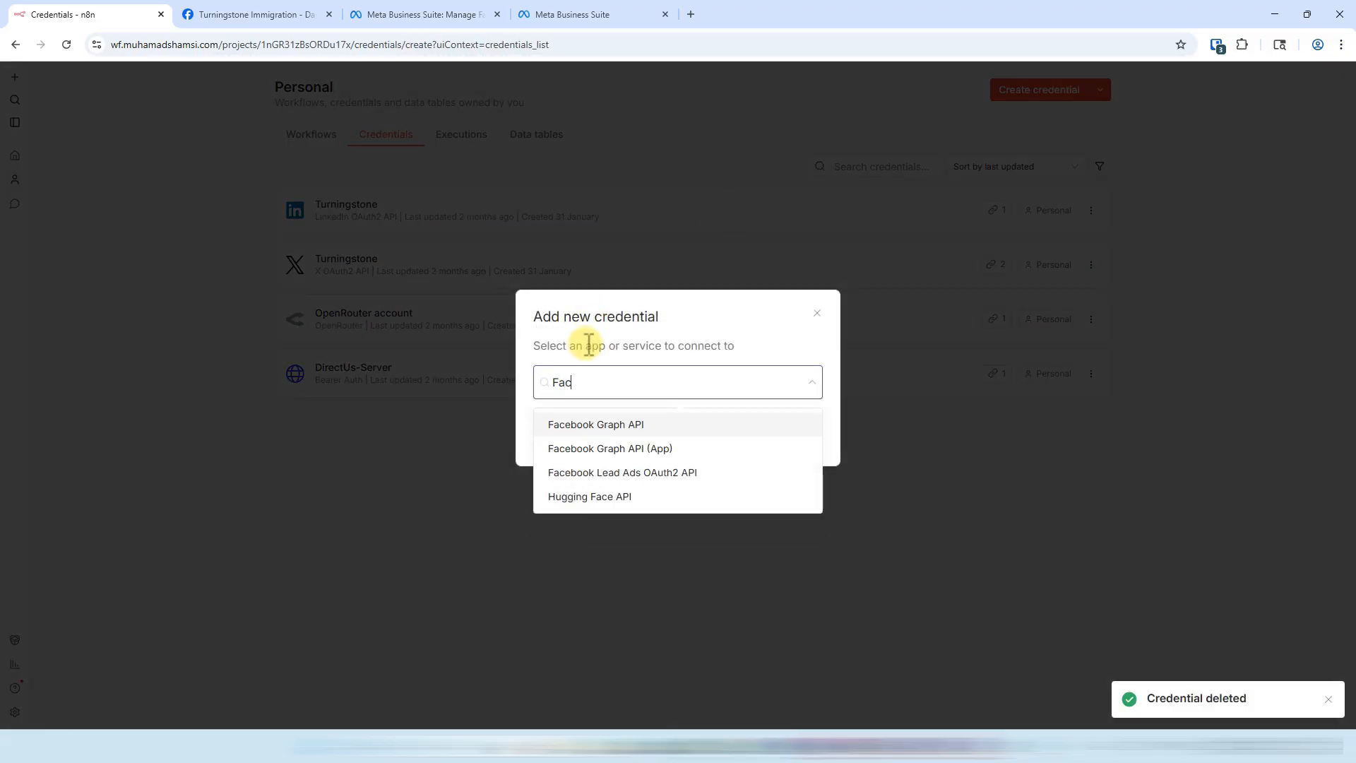
click(660, 426)
click(576, 432)
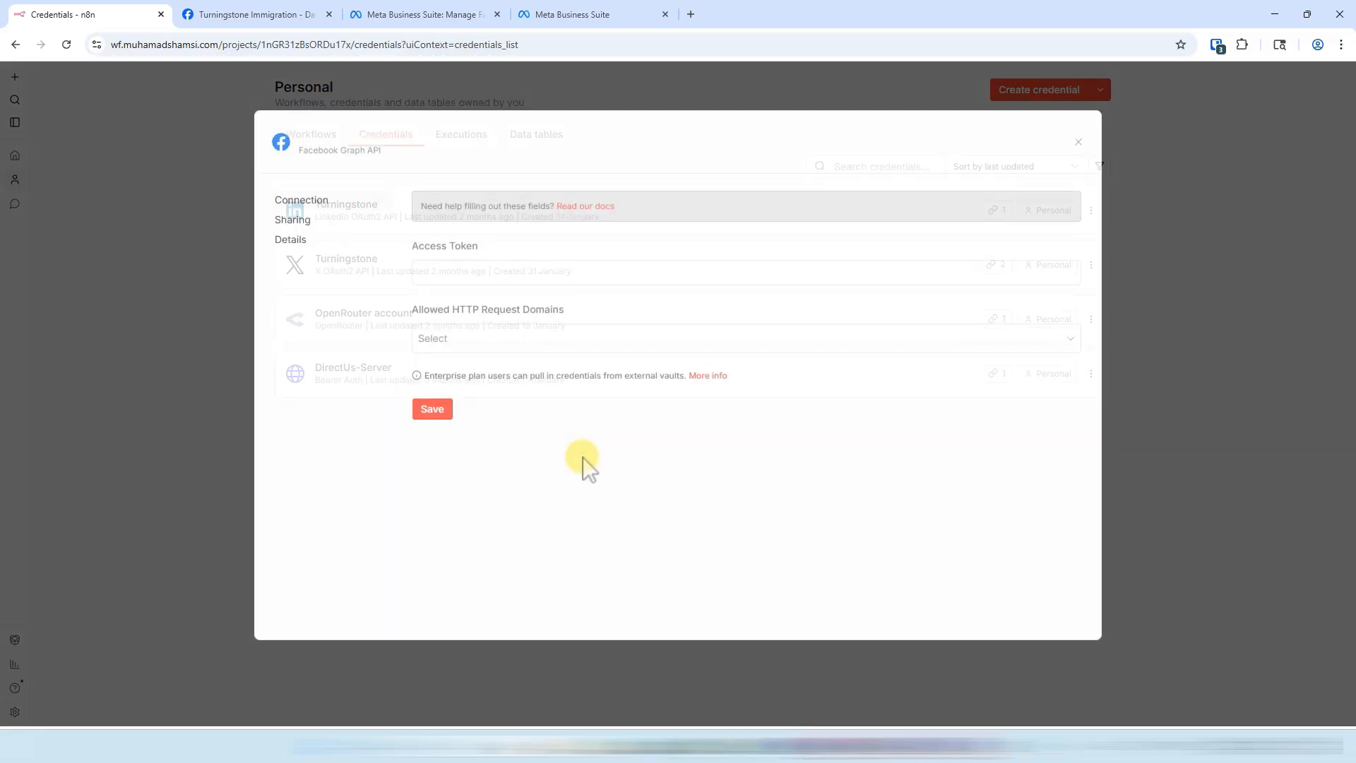
click(455, 277)
key(ctrl+v)
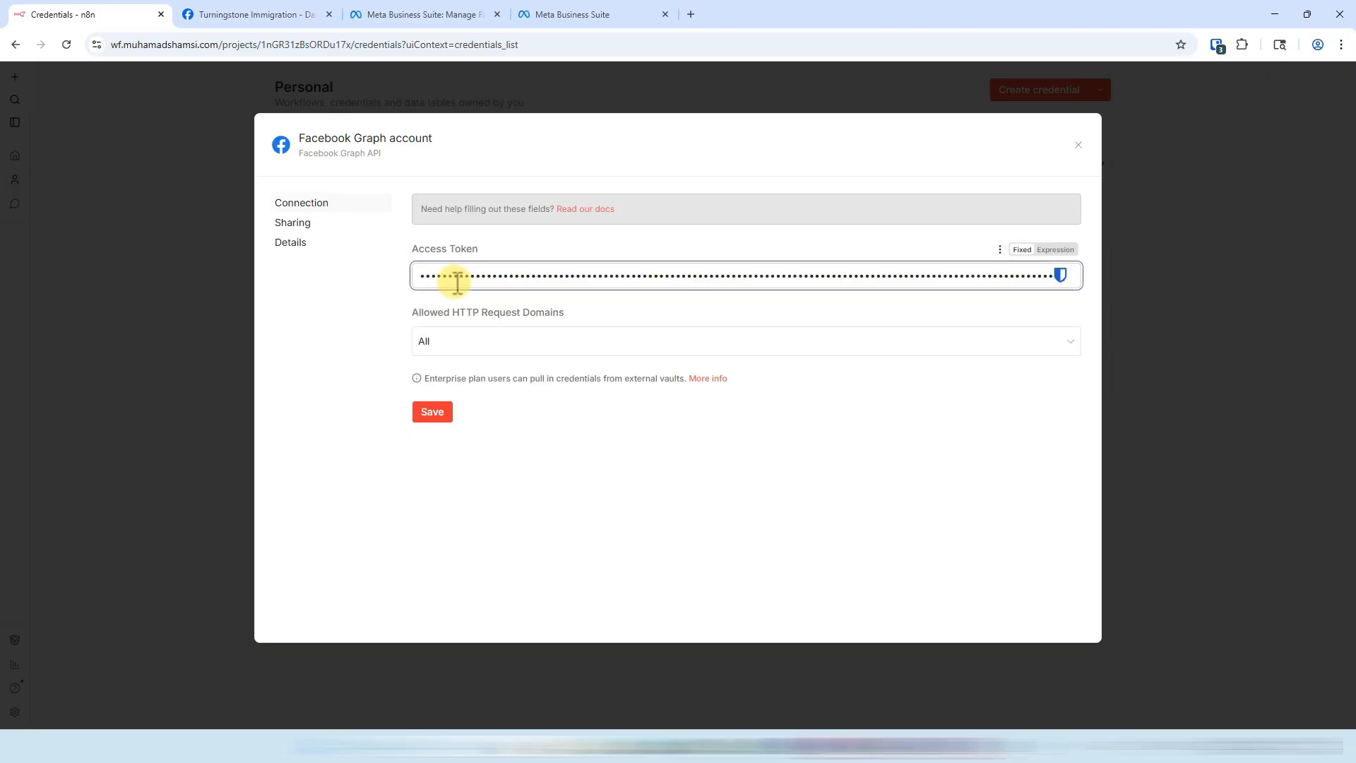
click(432, 414)
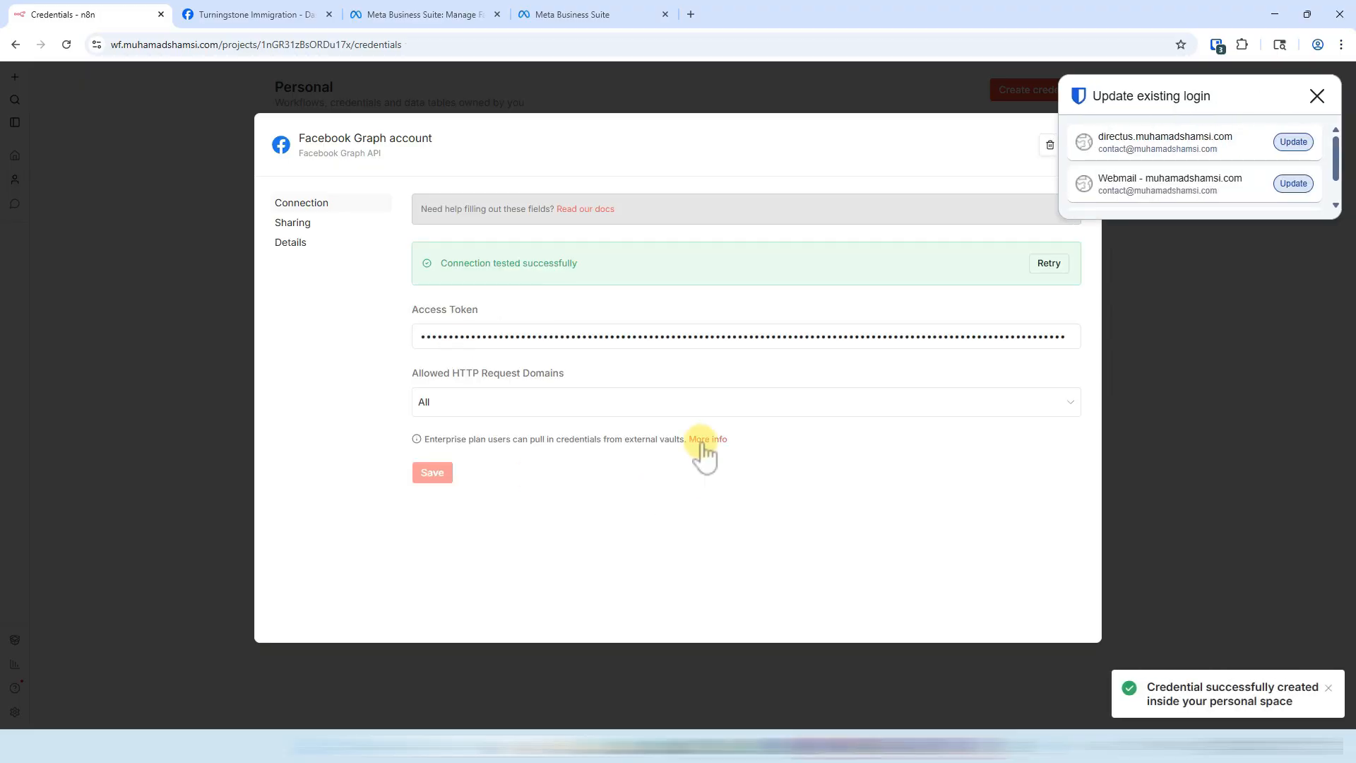
click(1317, 97)
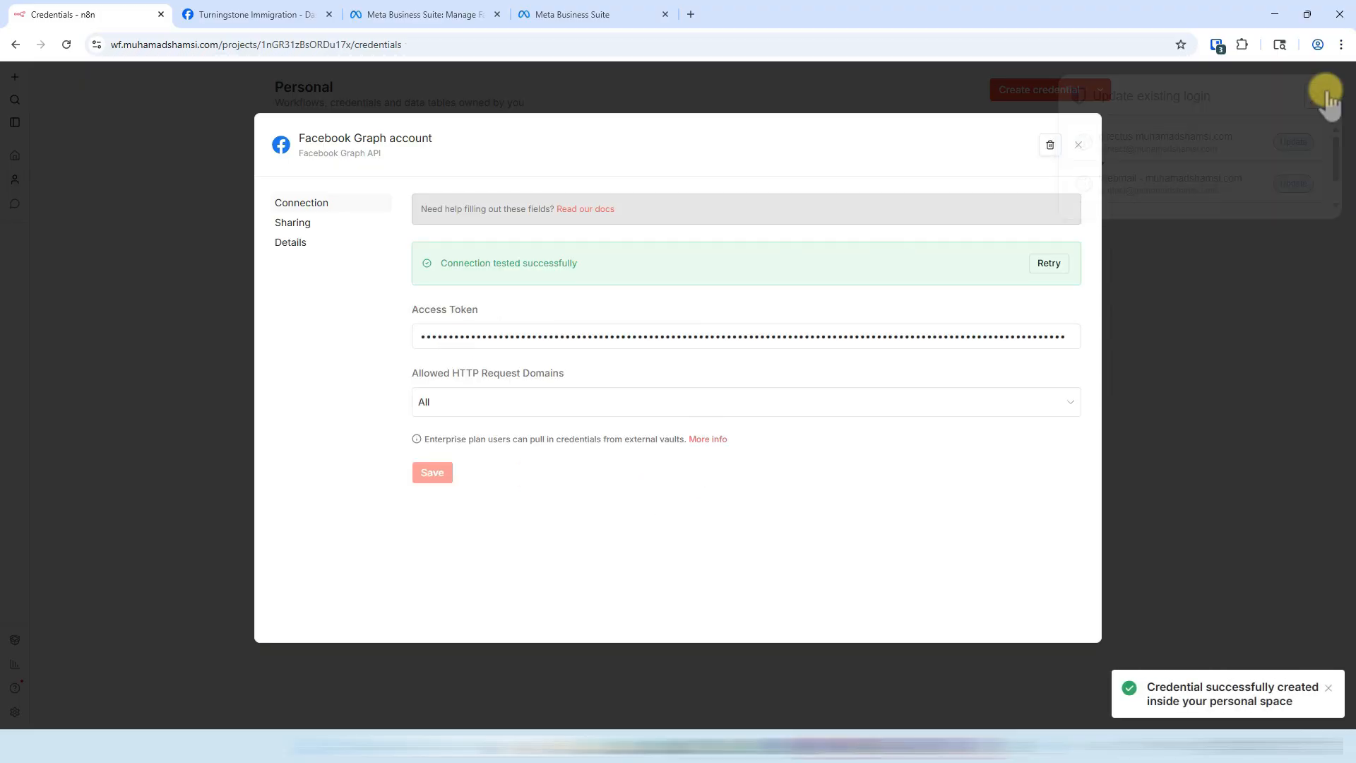
Rename the credential to Turningstone and return to the Faacebooktest workflow
click(335, 145)
text(Turningstone)
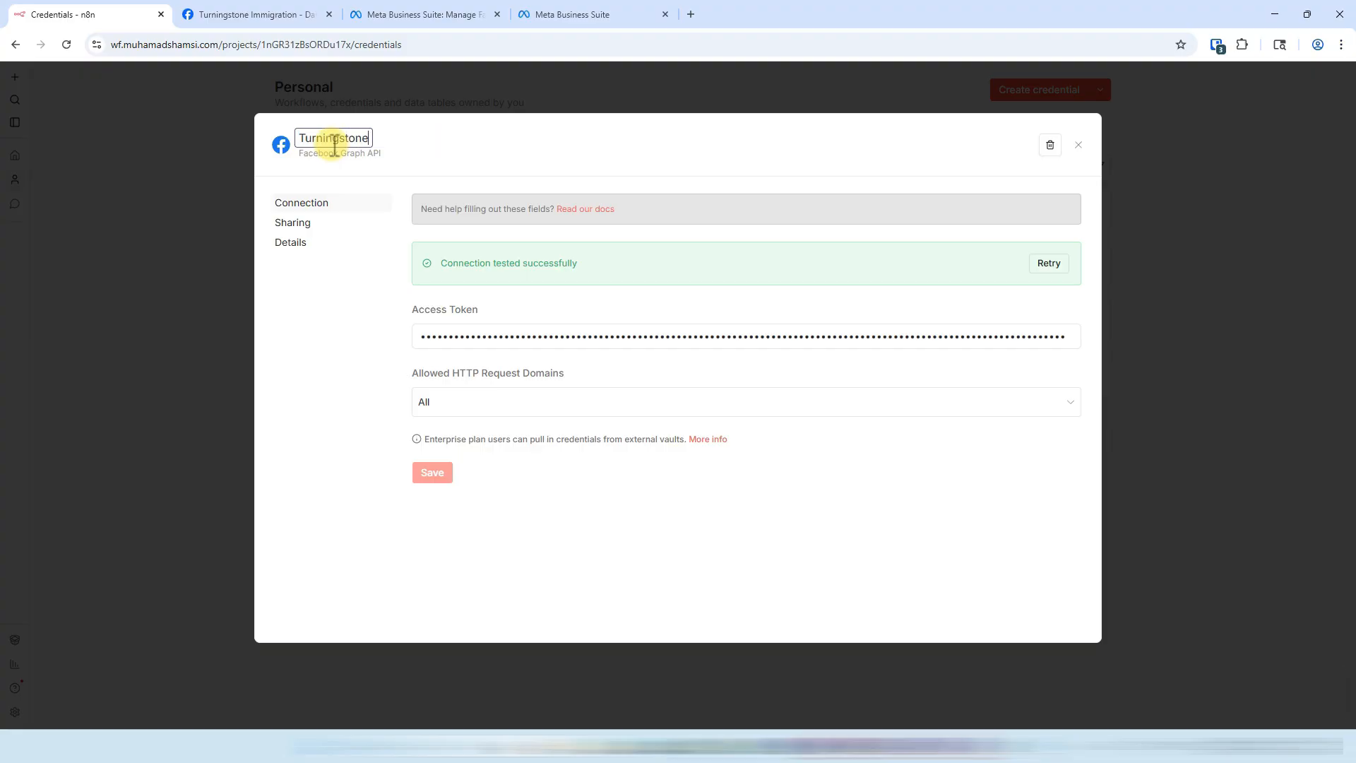
click(582, 557)
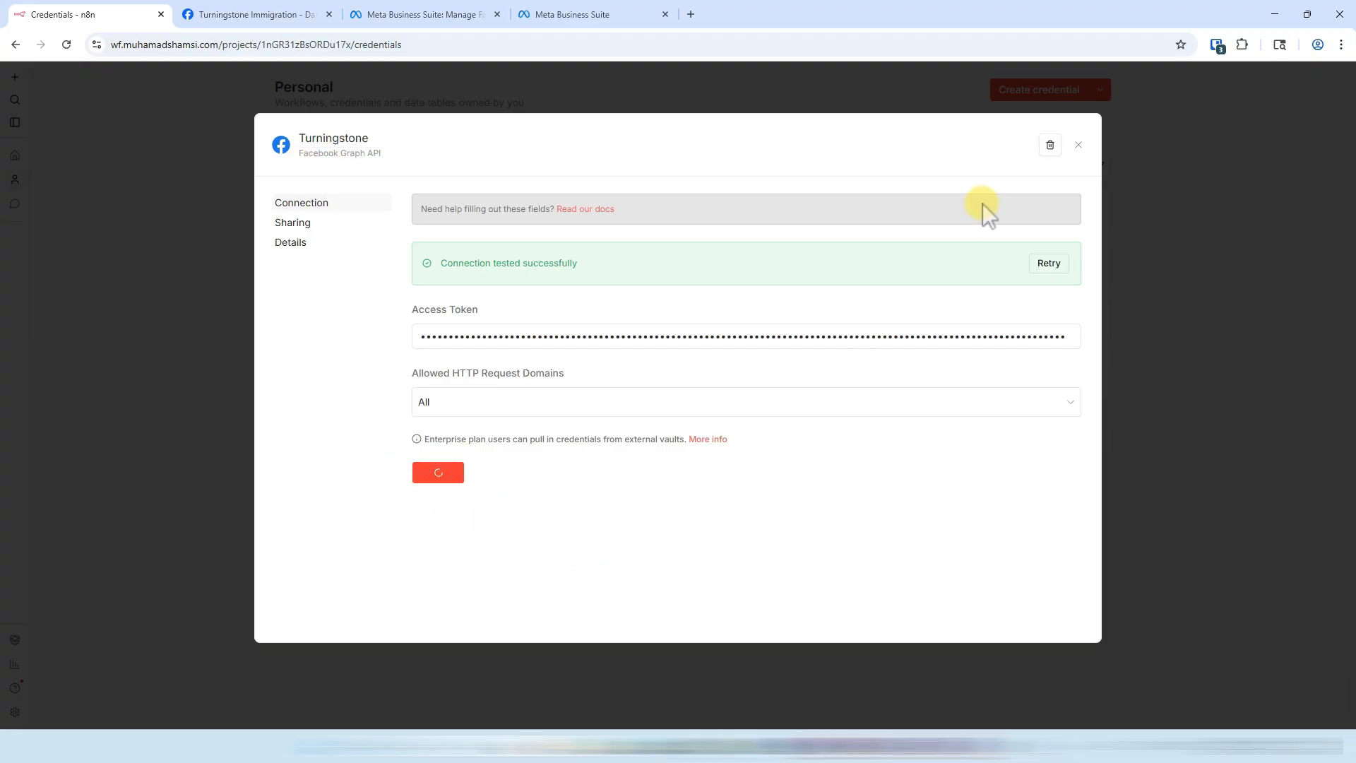
click(1079, 147)
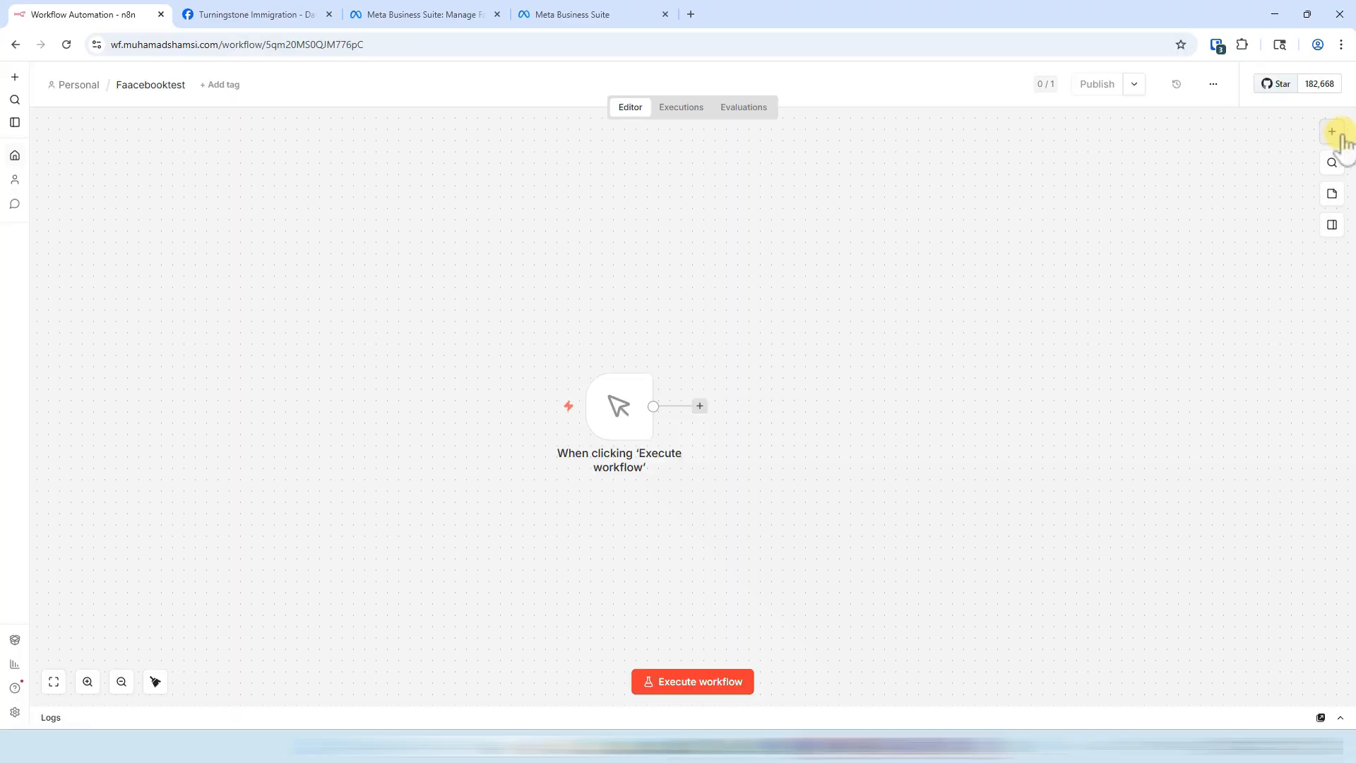
Add a Facebook Graph API node using Turningstone, method POST, with the Page ID as node
click(1335, 138)
text(face)
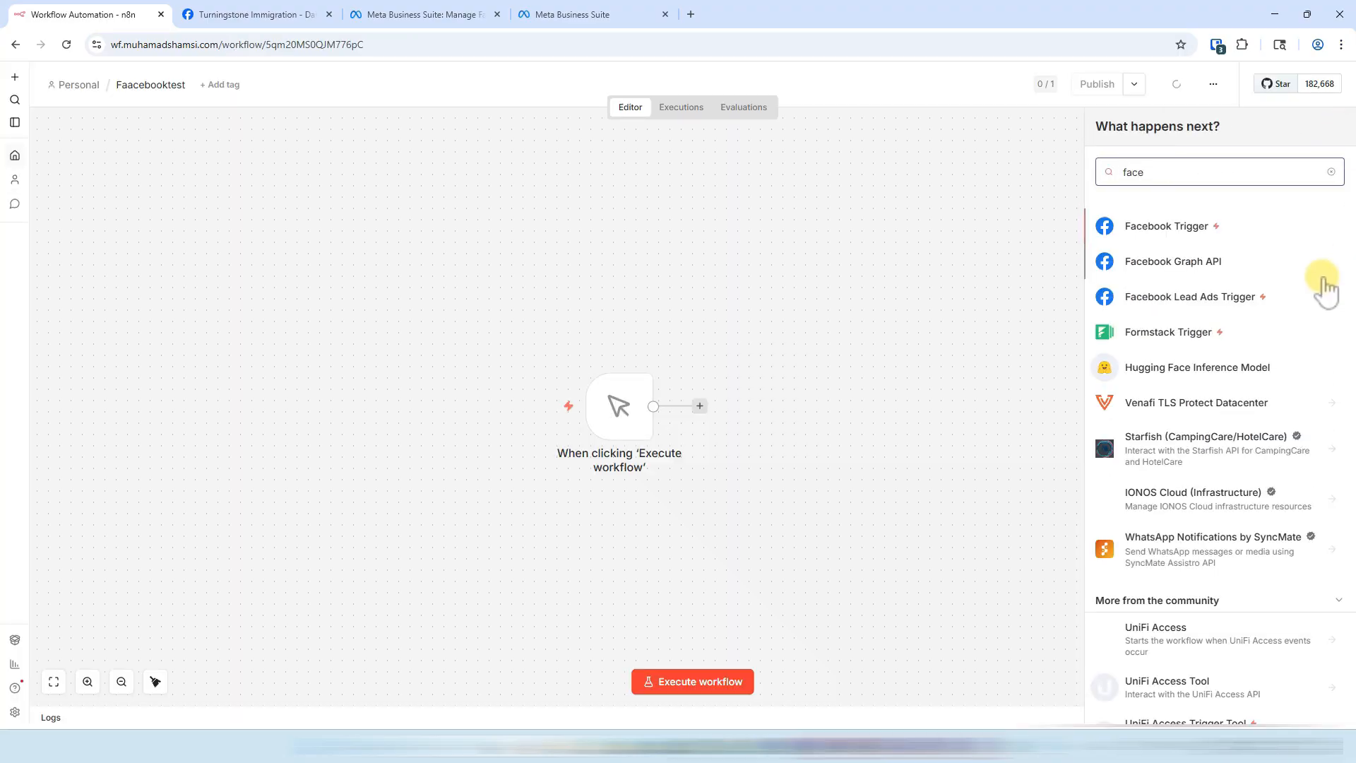
click(1225, 267)
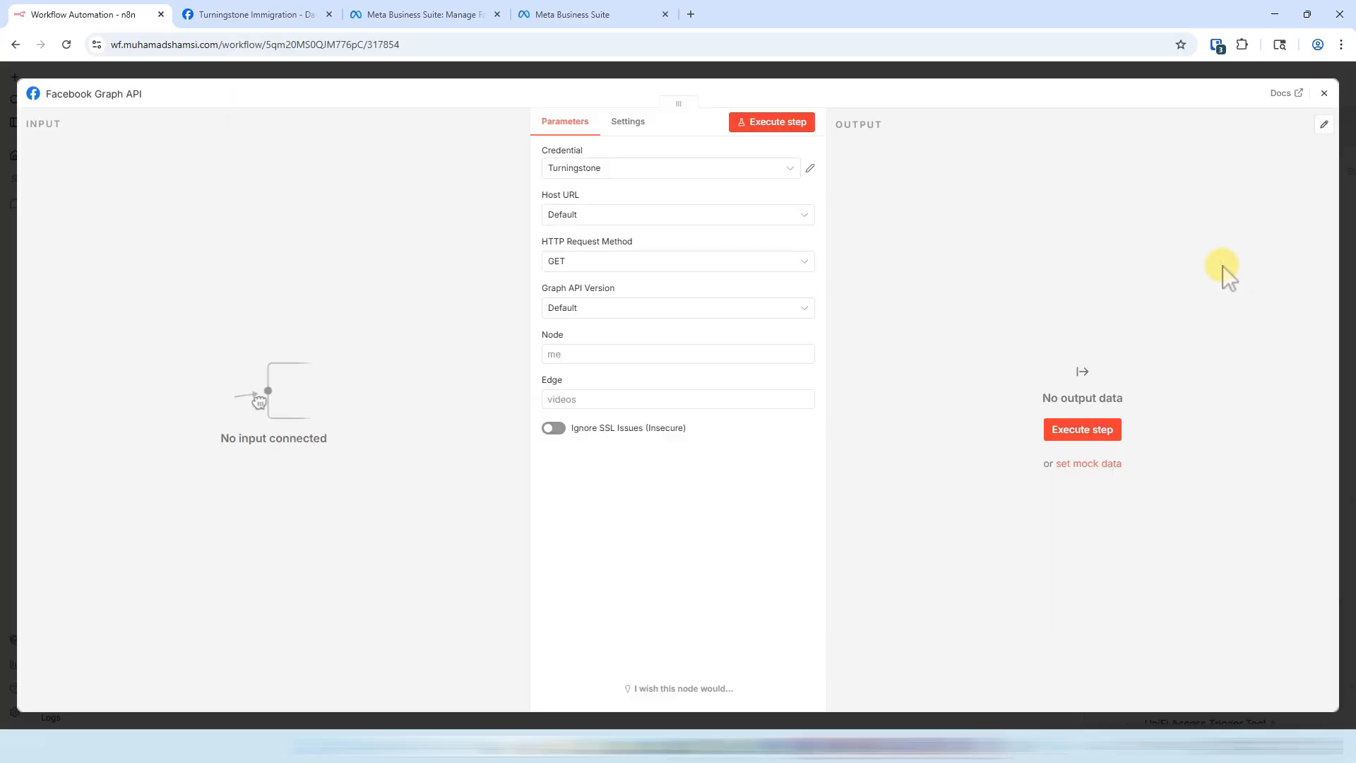
click(587, 172)
click(588, 201)
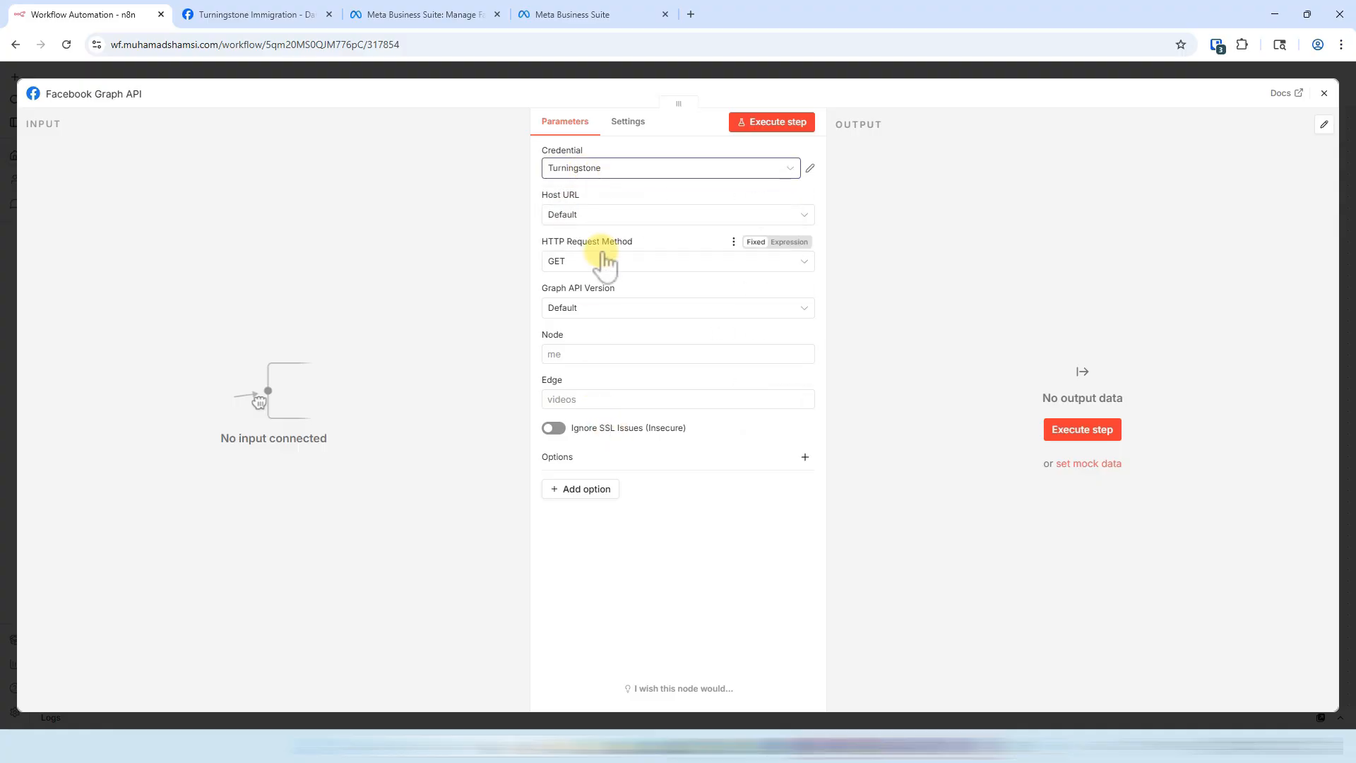
click(596, 261)
click(576, 322)
click(591, 353)
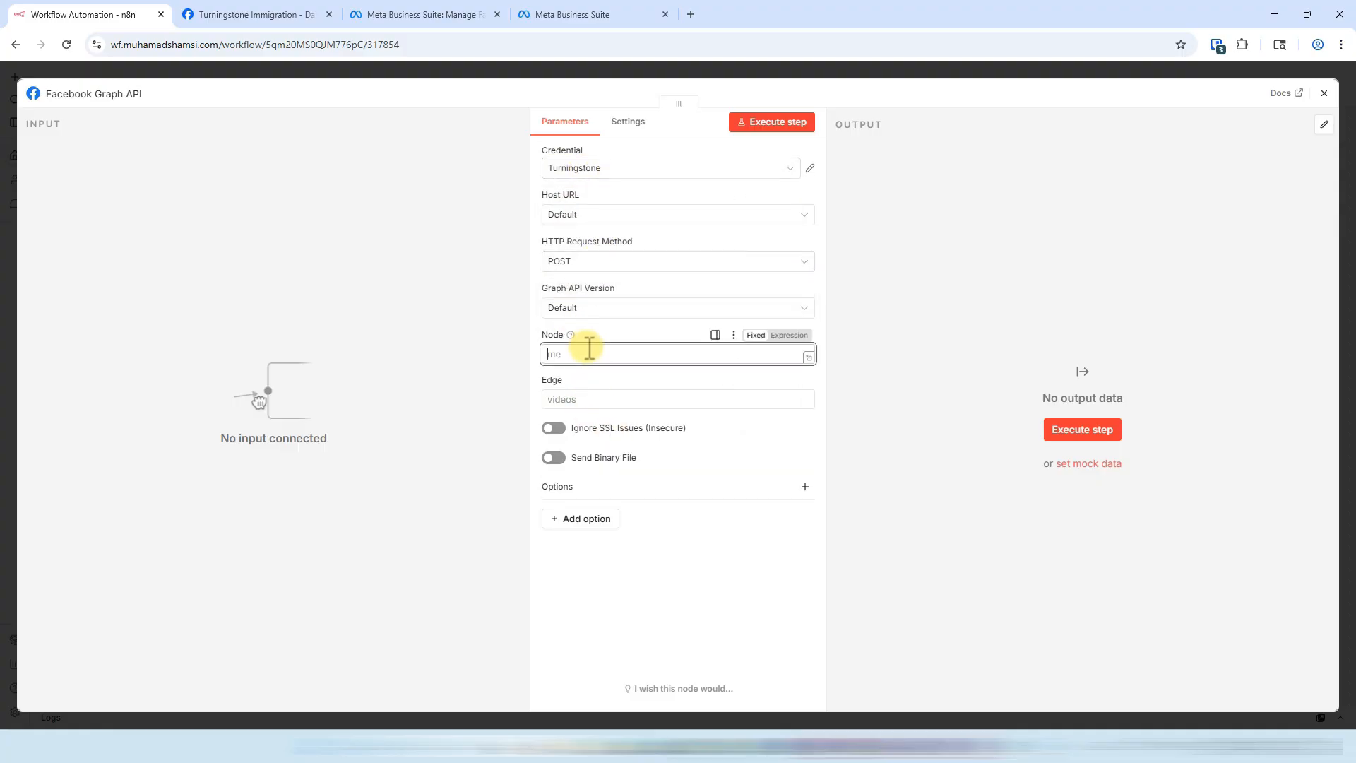
key(ctrl+v)
Set the edge to feed and add query parameter message 'This is a test post from API'
click(567, 398)
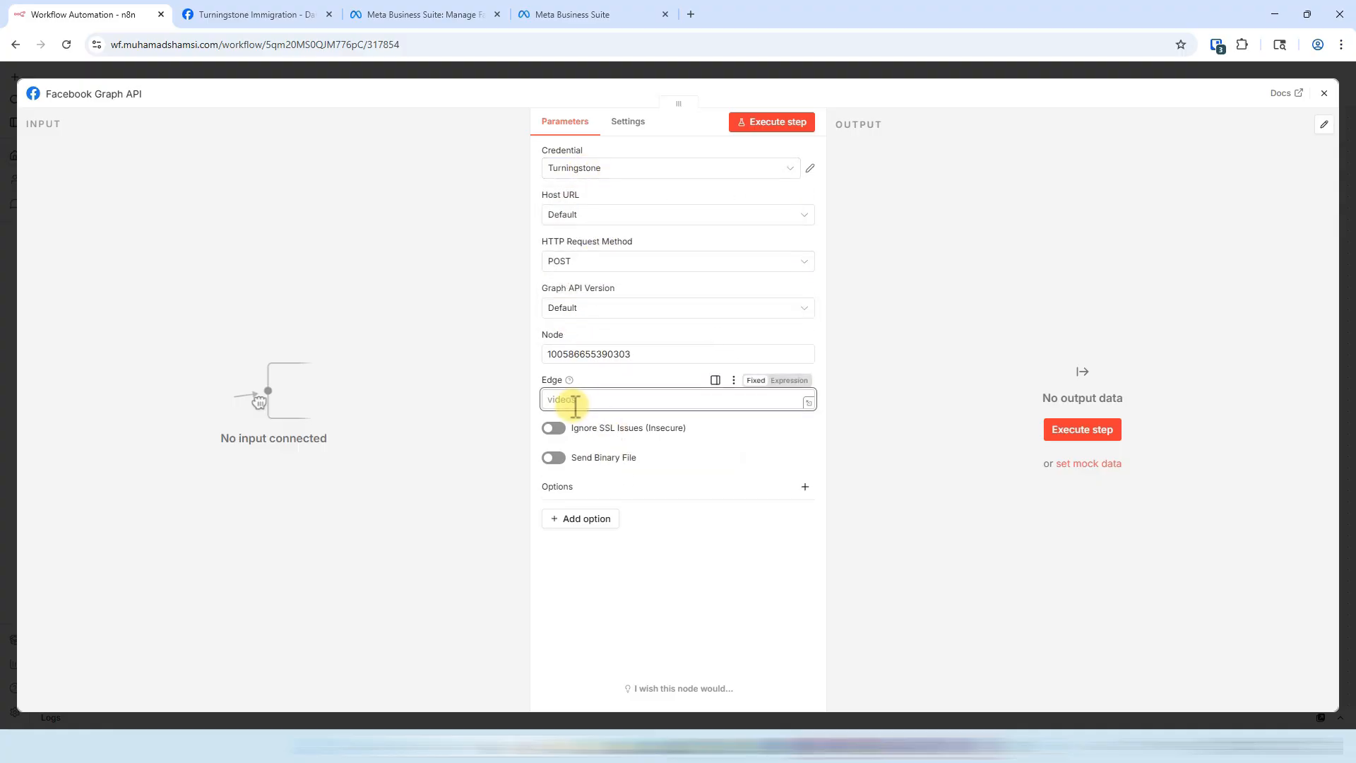
click(580, 519)
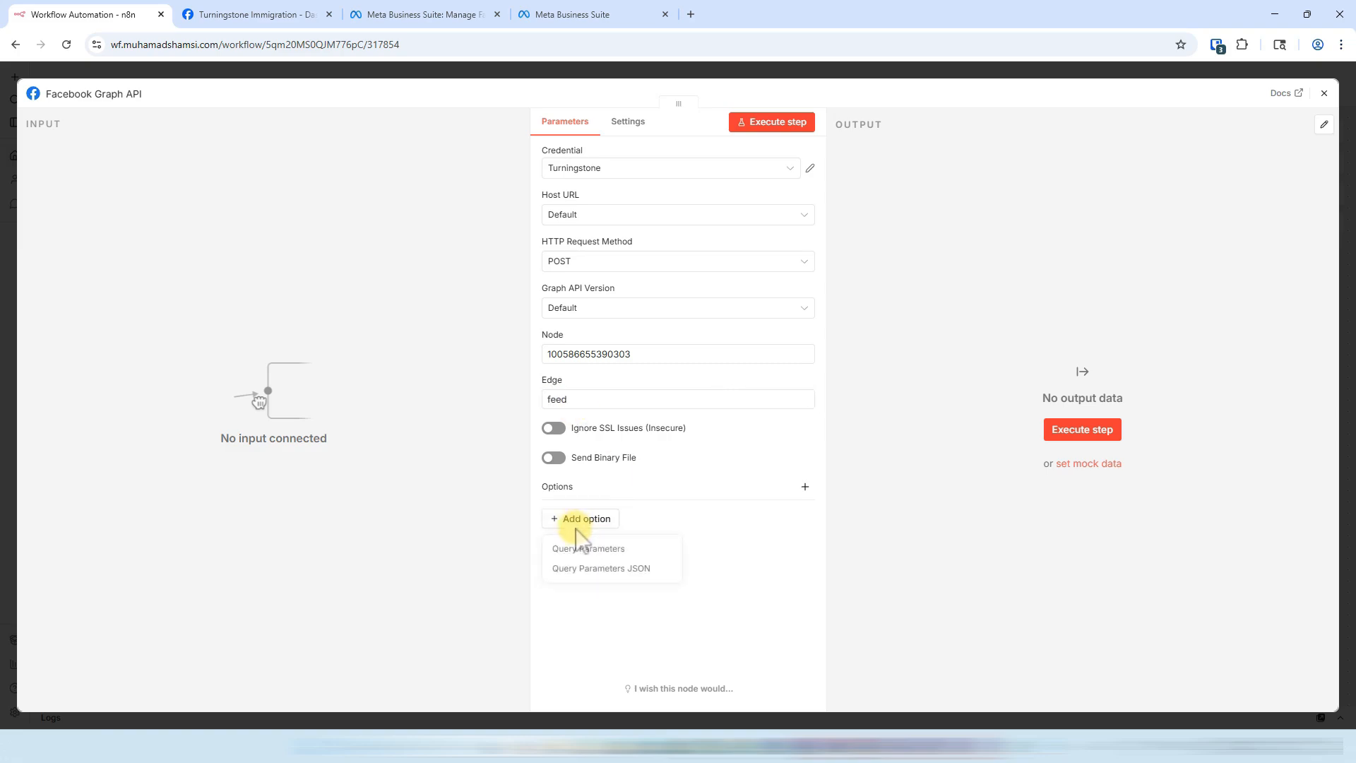
click(576, 544)
click(580, 541)
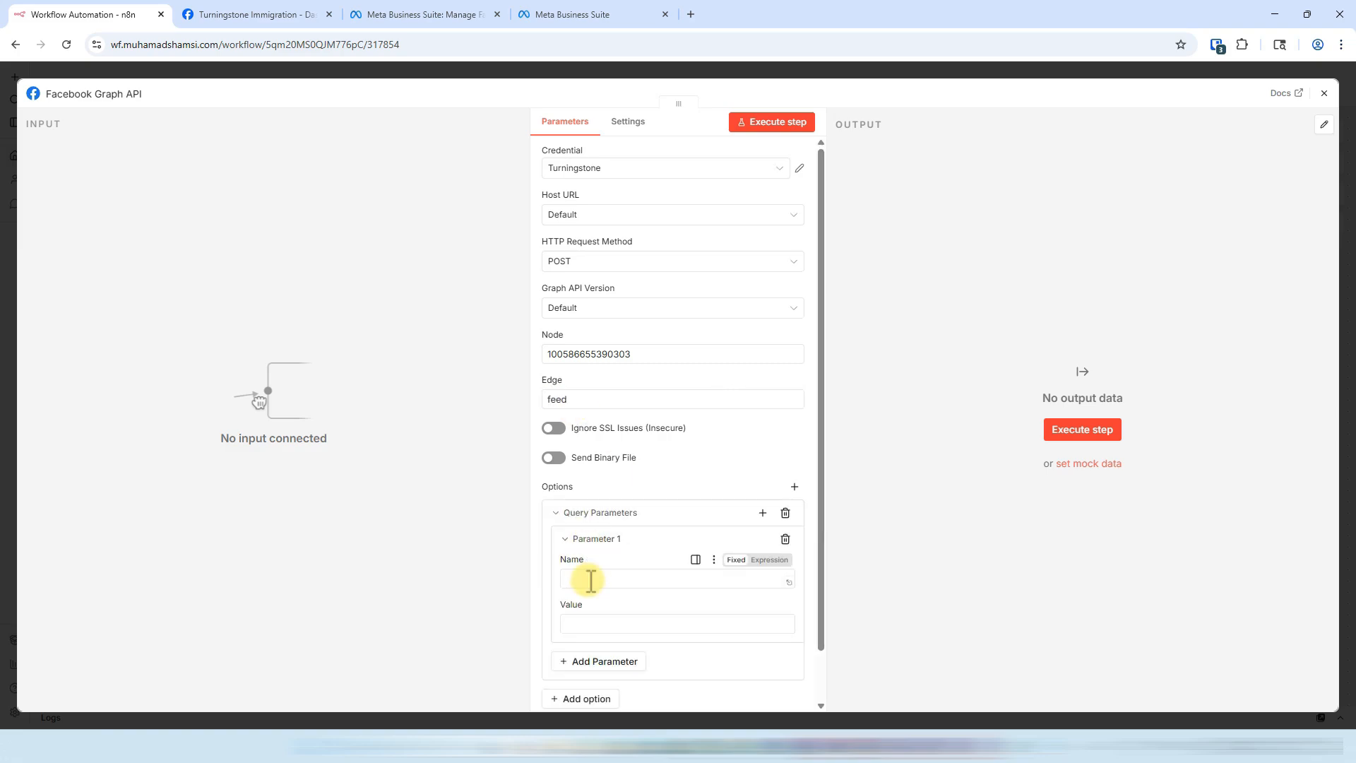
click(590, 581)
key(Tab)
key(Tab)
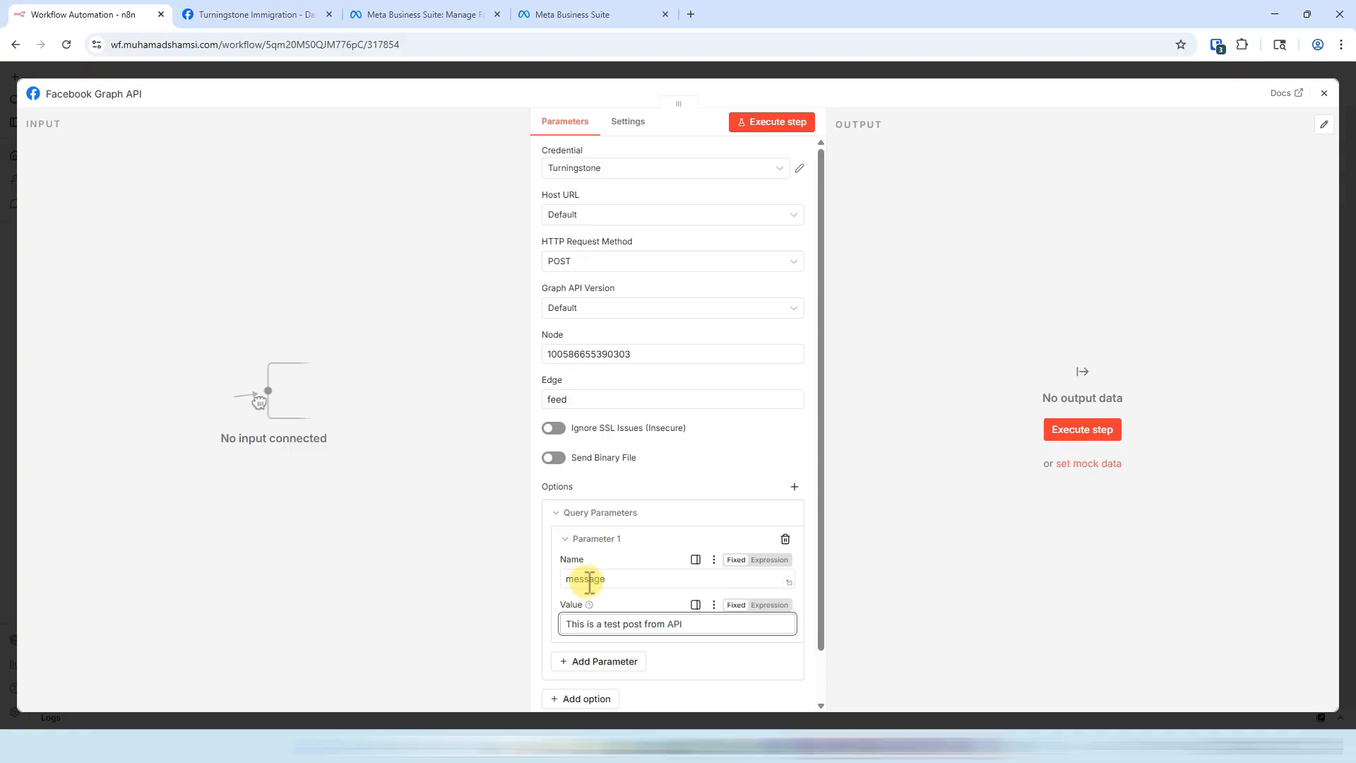
scroll(589, 496, down, 1)
scroll(645, 517, up, 1)
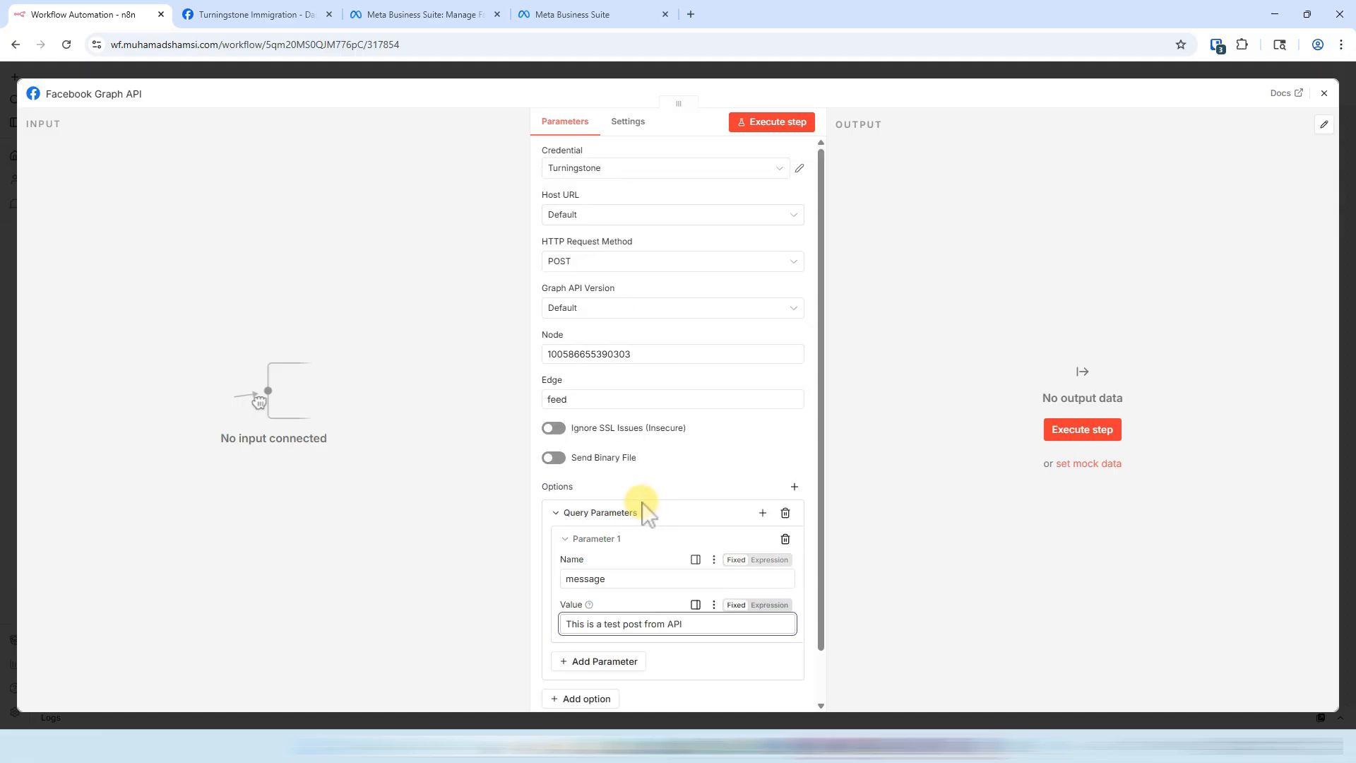
click(552, 73)
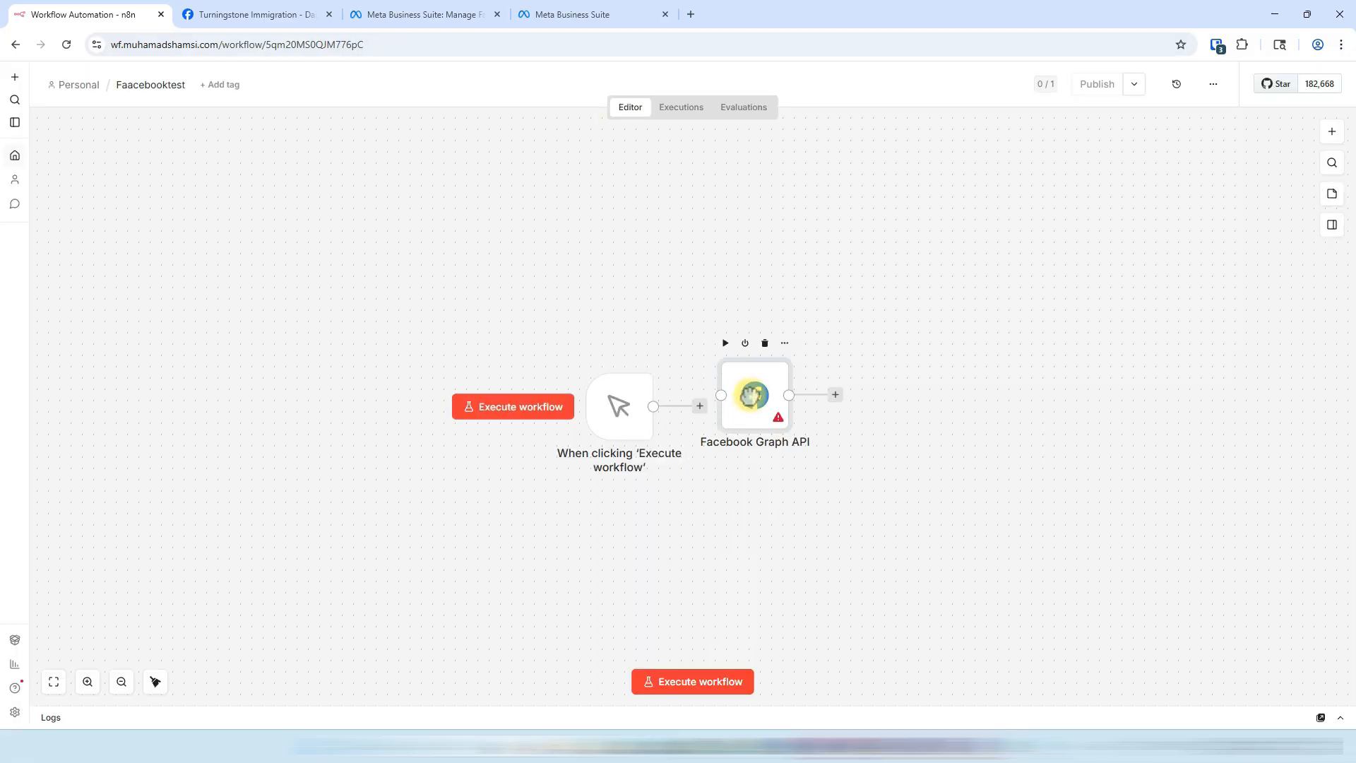
drag(750, 393, 751, 404)
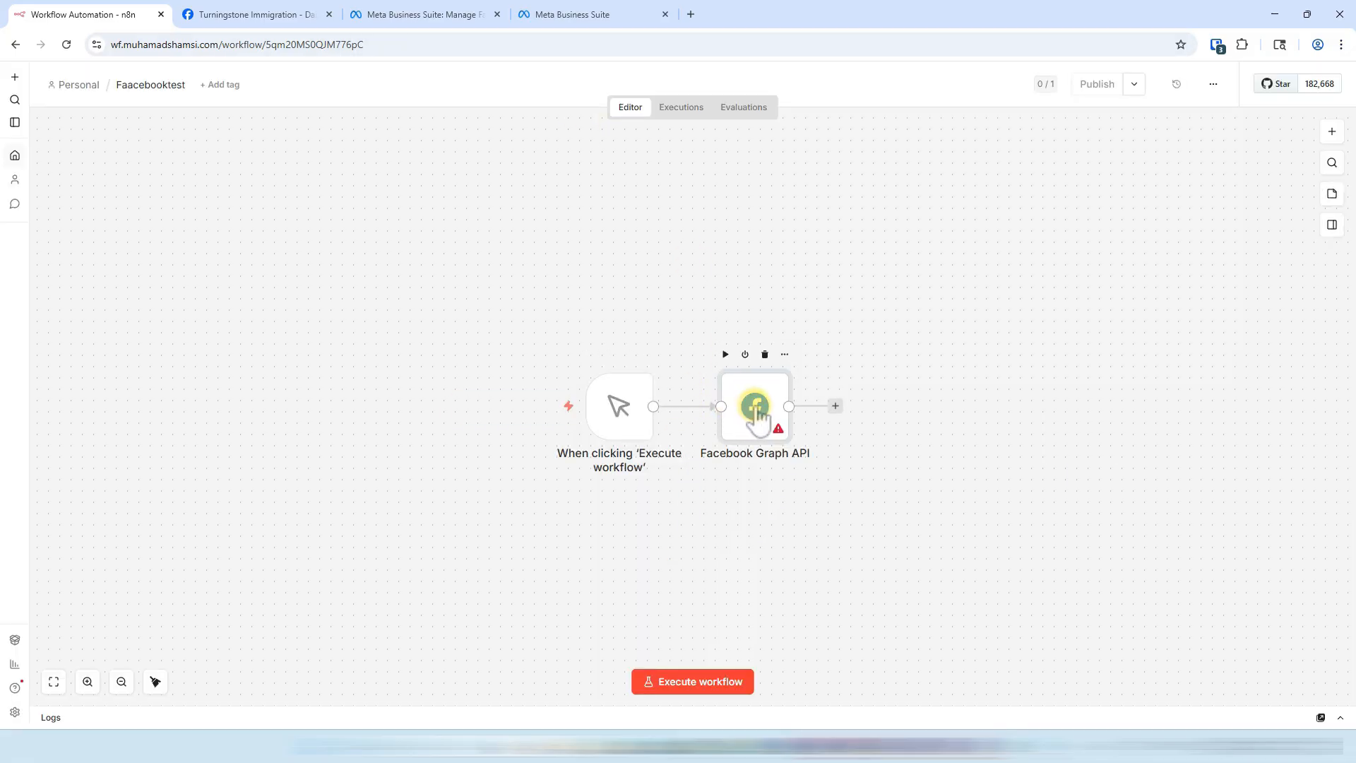
Set the Graph API node's version to v23.0 and execute it to publish the test post
double_click(754, 409)
click(614, 308)
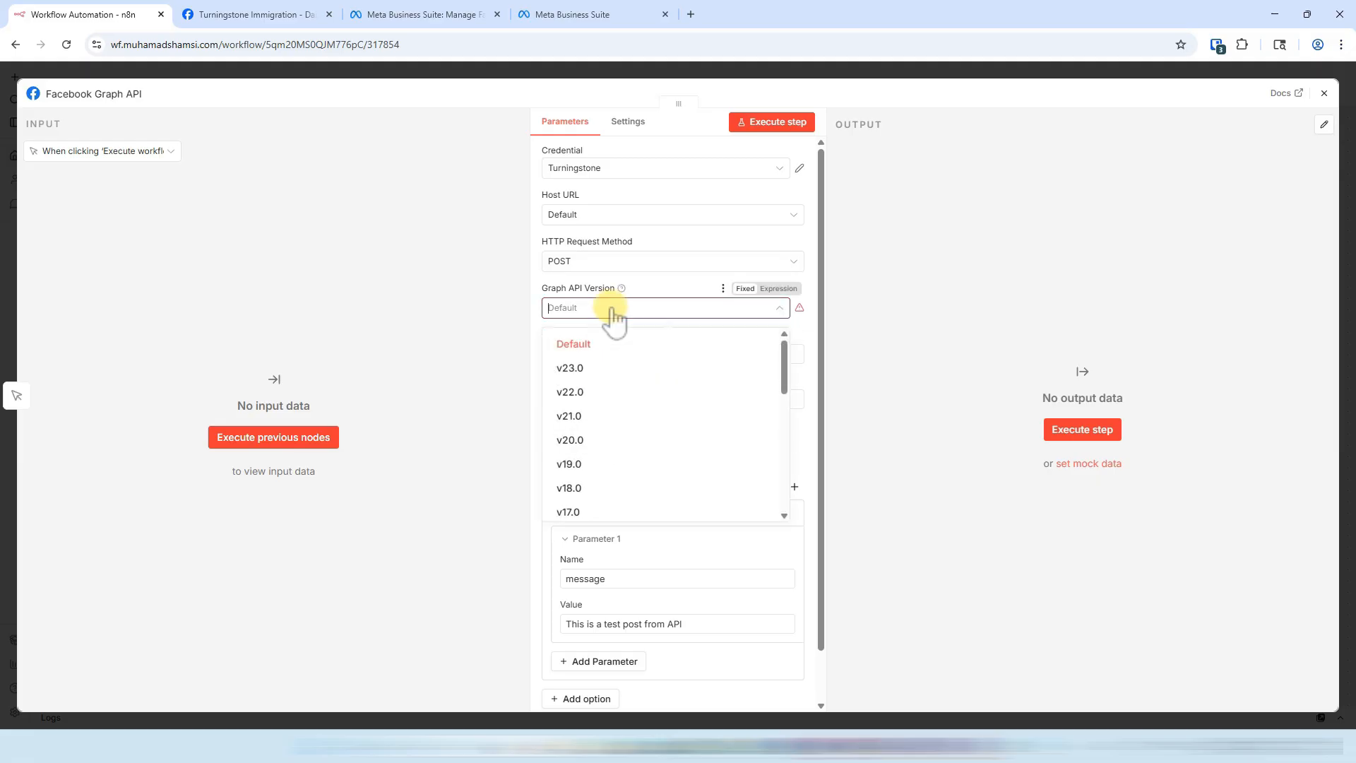
click(586, 379)
scroll(635, 509, down, 1)
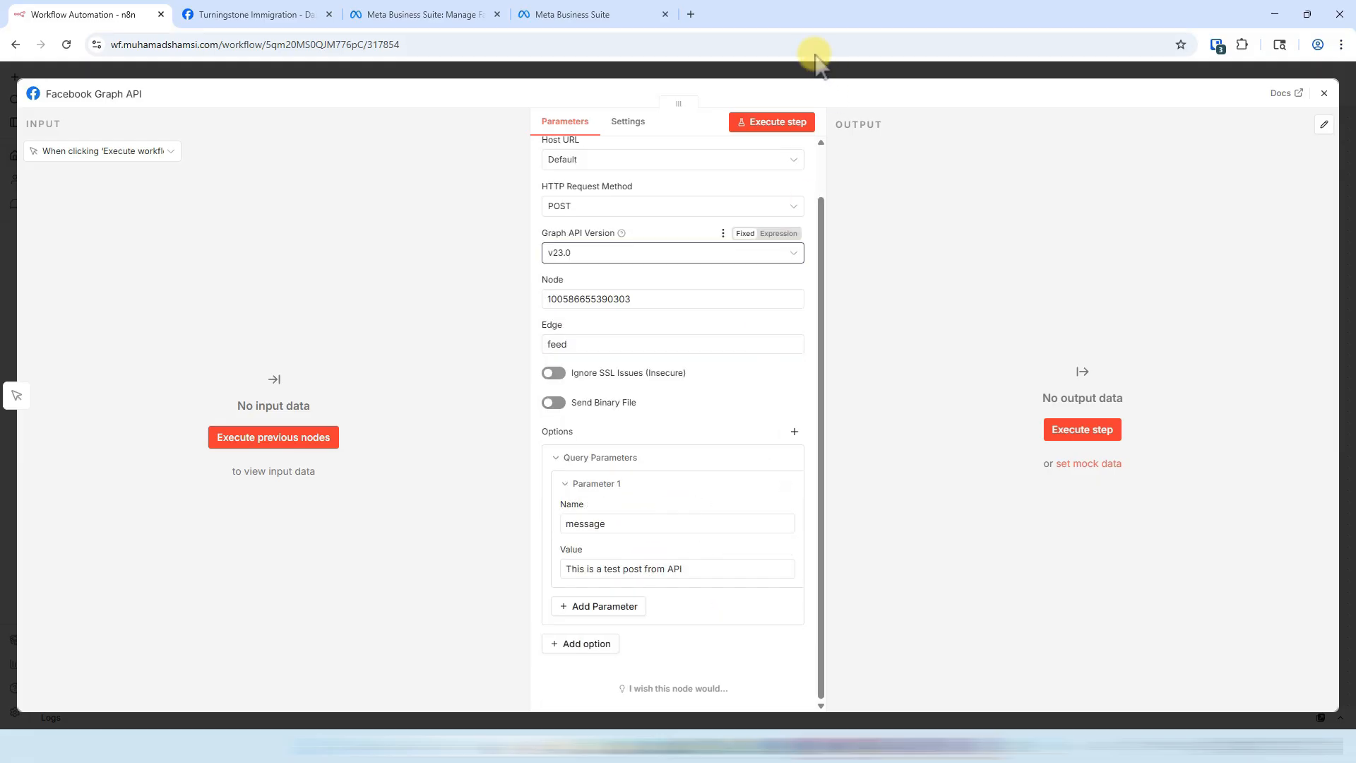
click(771, 123)
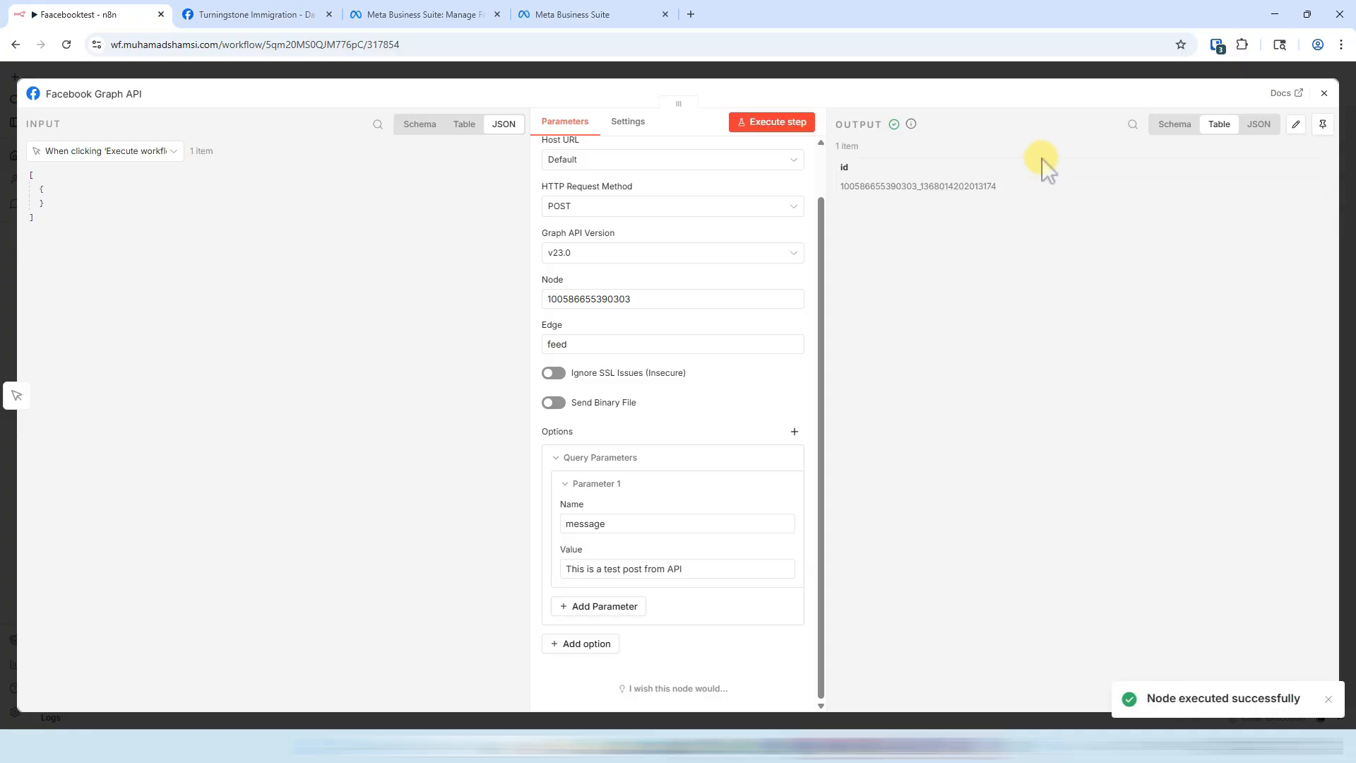
Select the returned post id in the node's output
double_click(1019, 180)
click(962, 209)
double_click(968, 183)
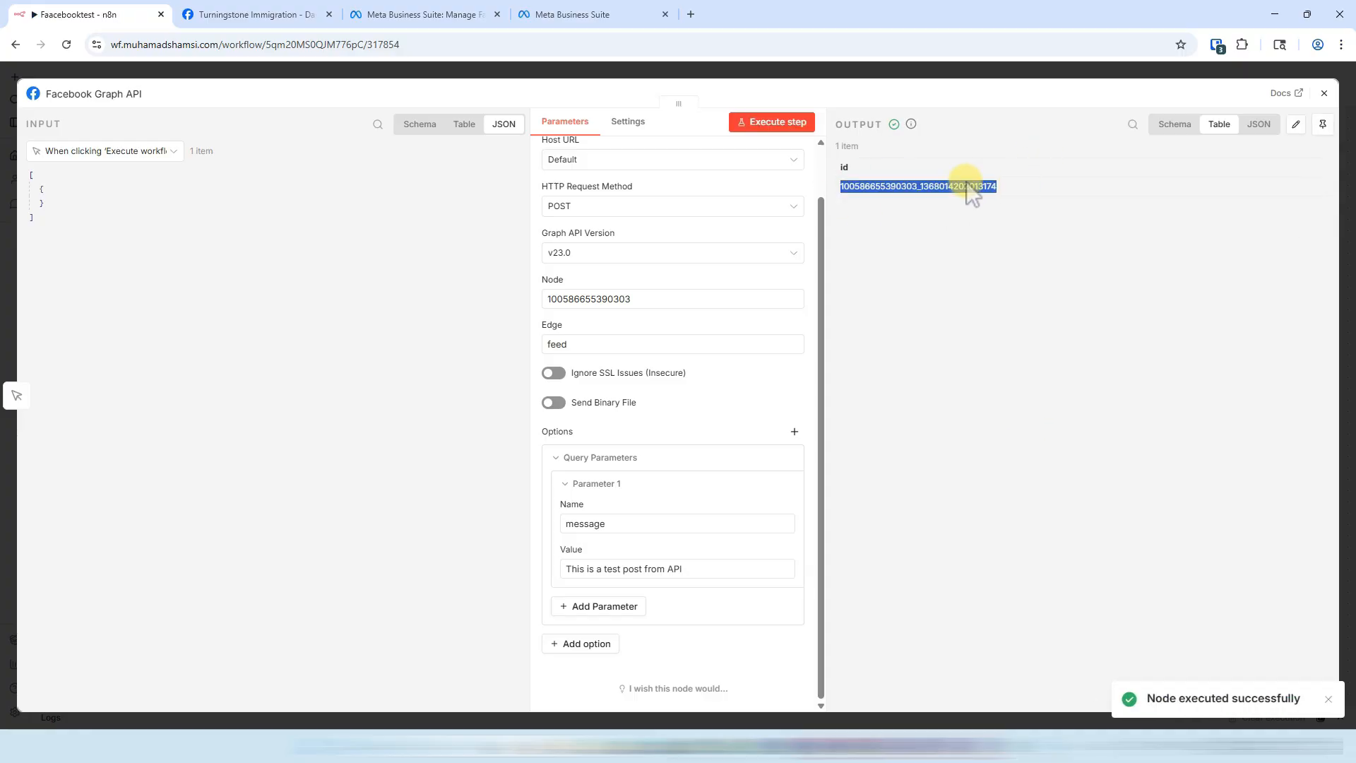
drag(969, 183, 993, 294)
click(993, 294)
double_click(946, 182)
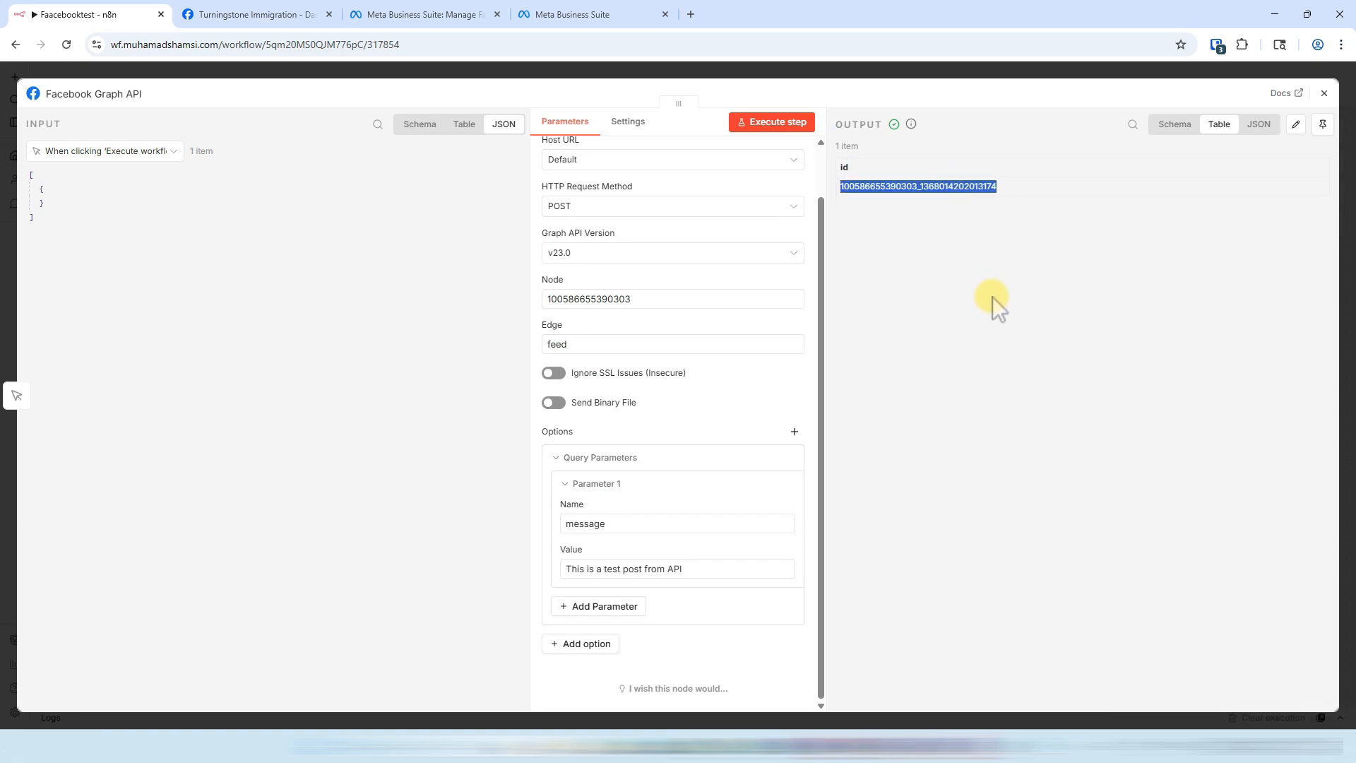
click(1046, 268)
click(257, 14)
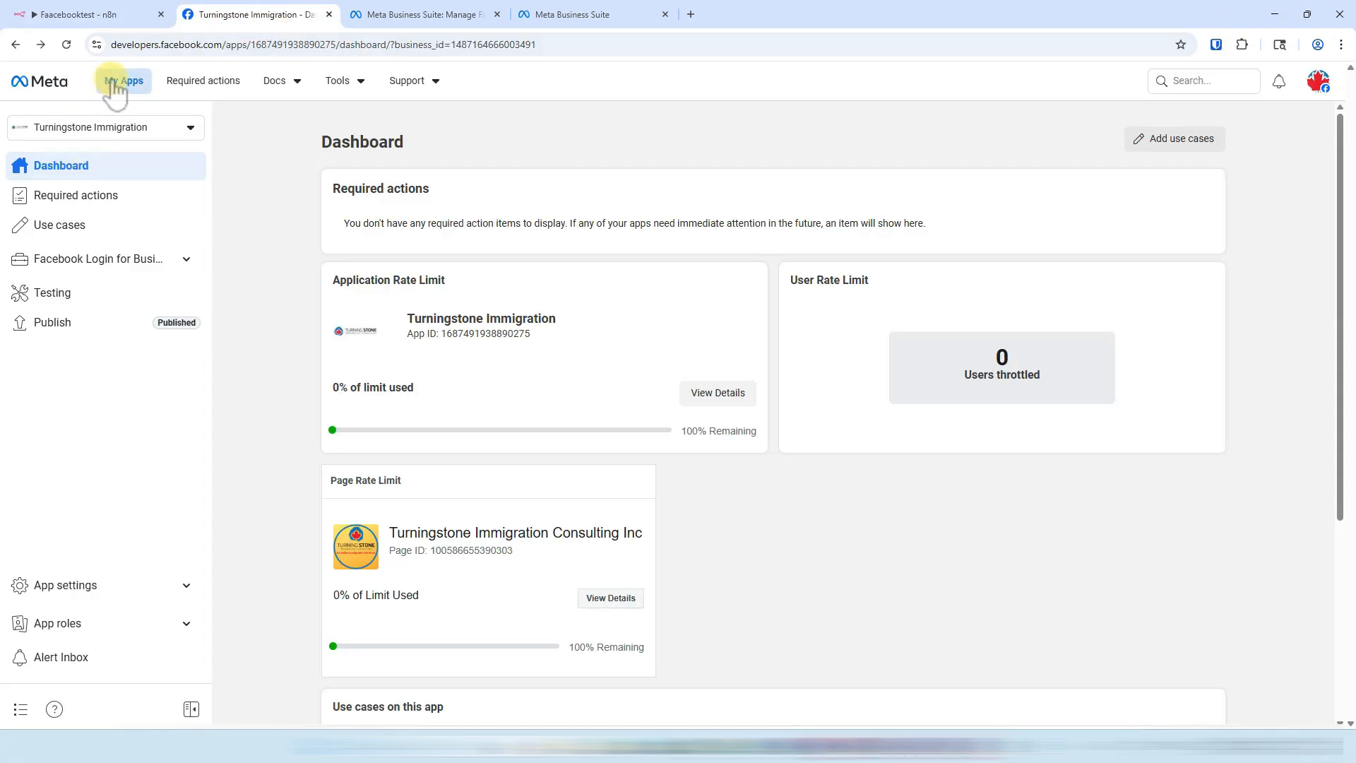
Open the Turningstone Immigration Consulting Inc Facebook Page in a new tab
click(692, 14)
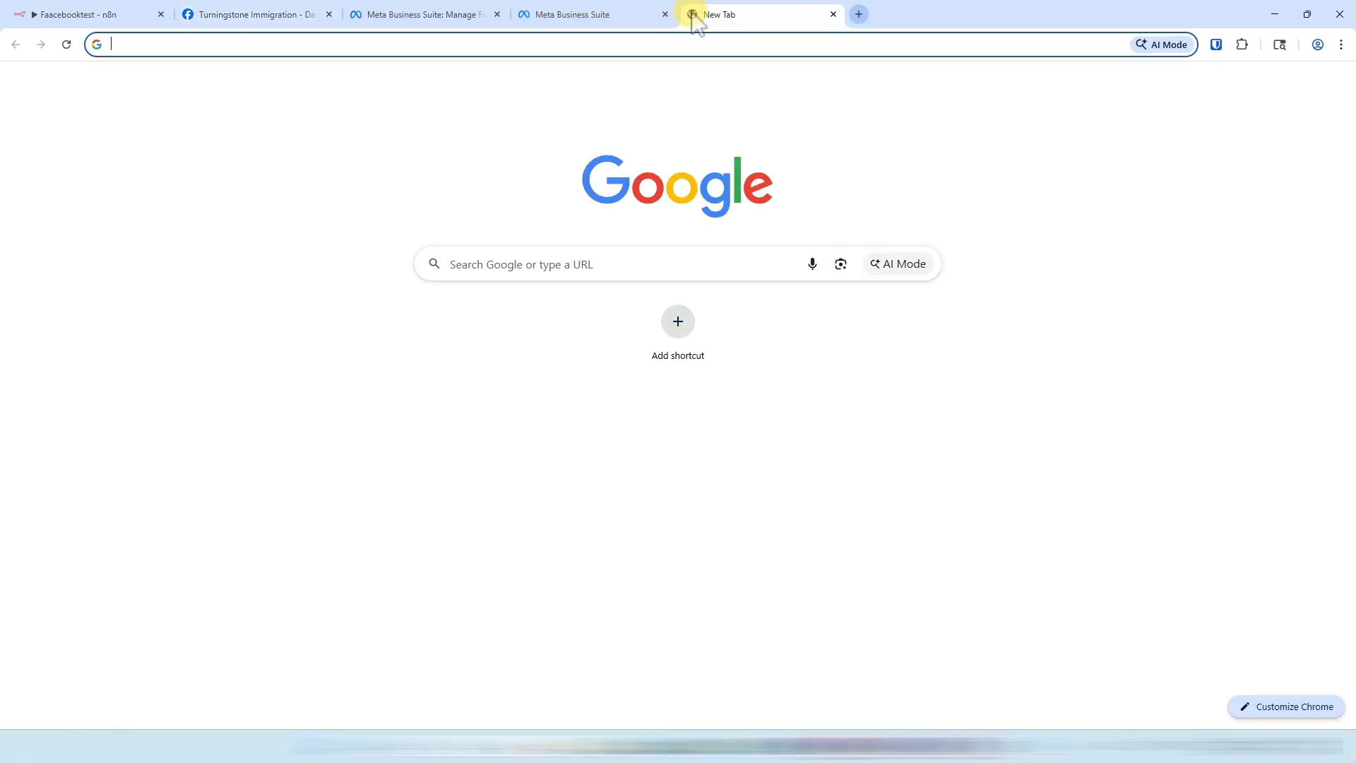
text(faceb)
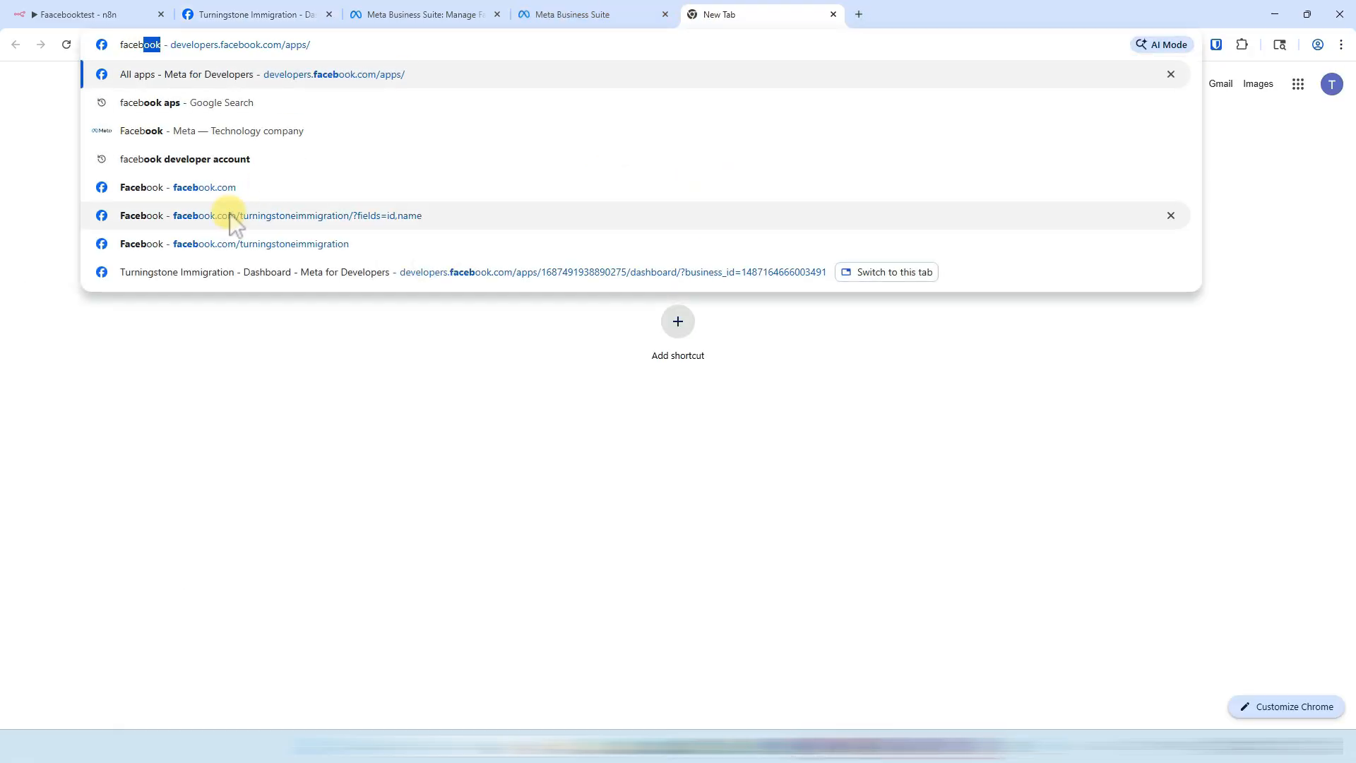
click(247, 245)
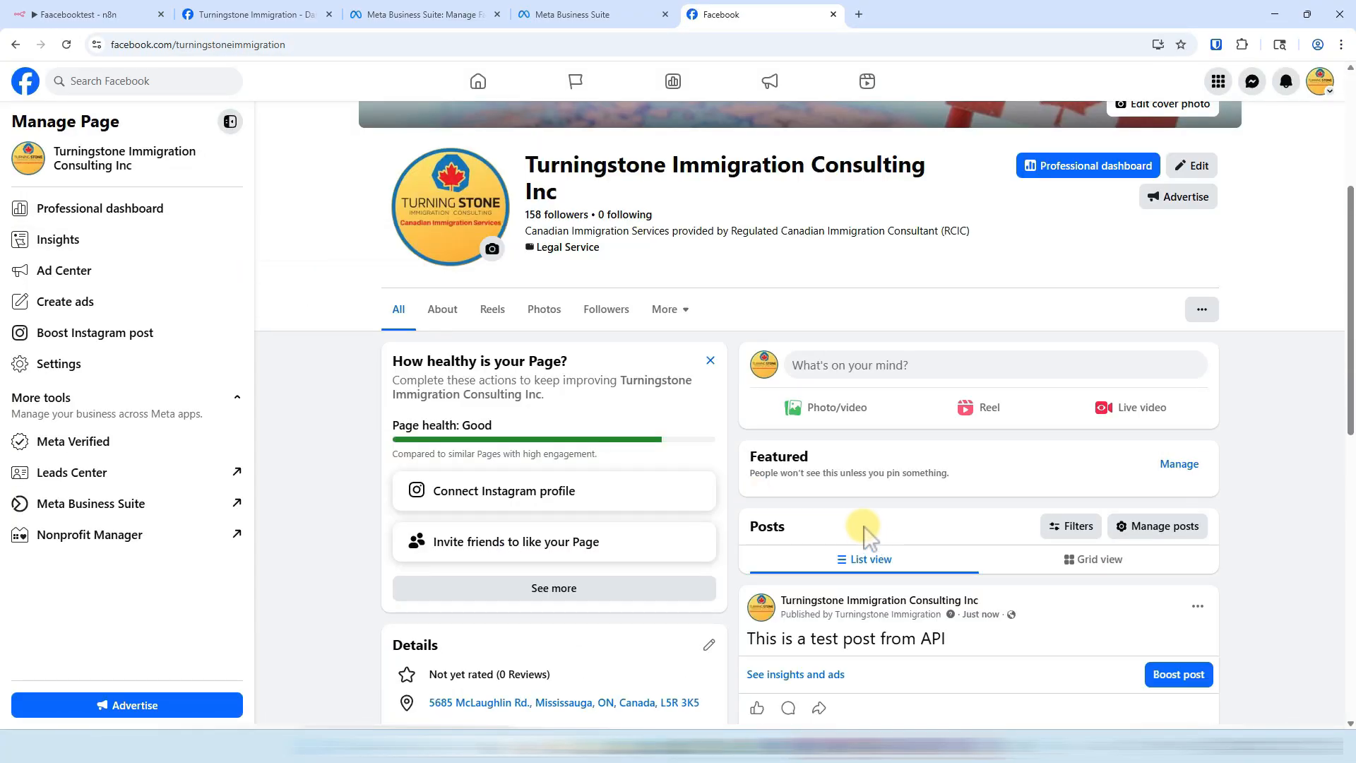
scroll(862, 507, down, 3)
Move the 'This is a test post from API' post to trash
triple_click(870, 428)
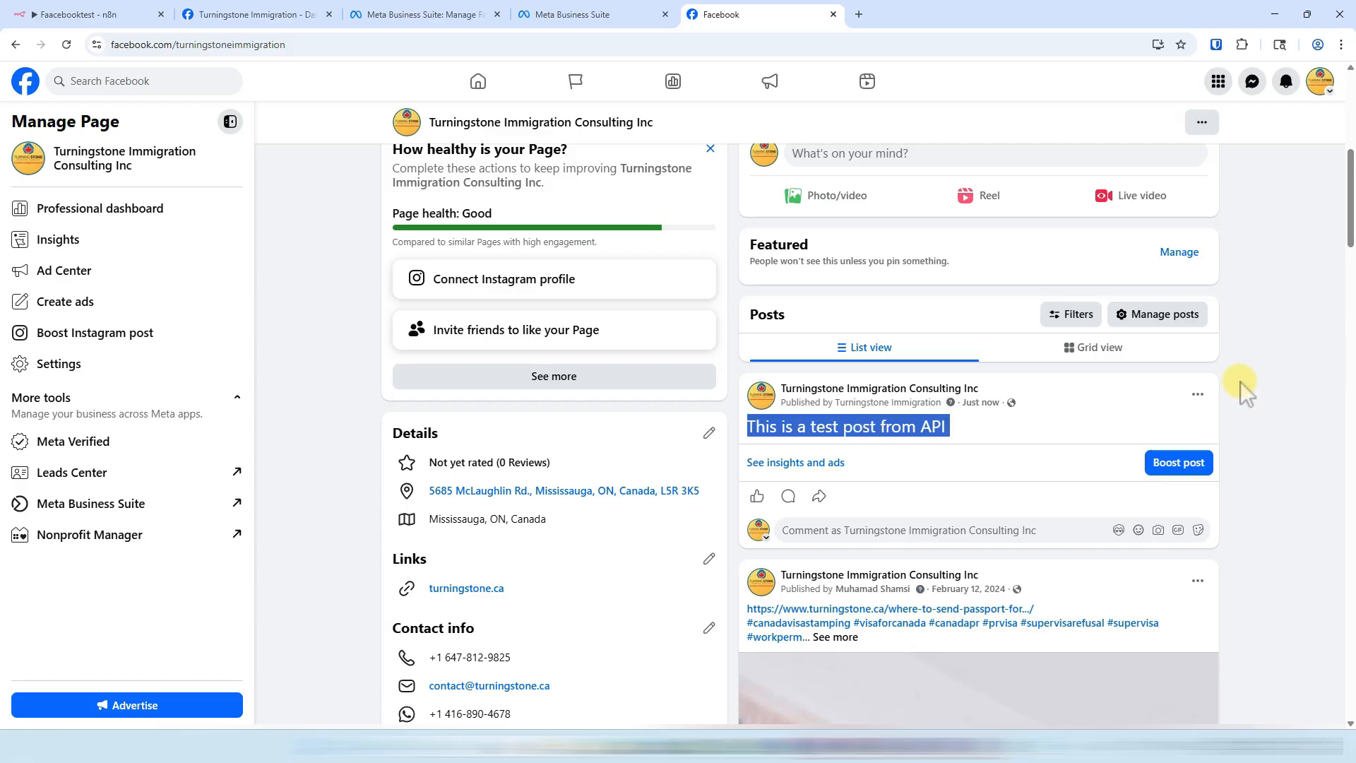
click(1197, 395)
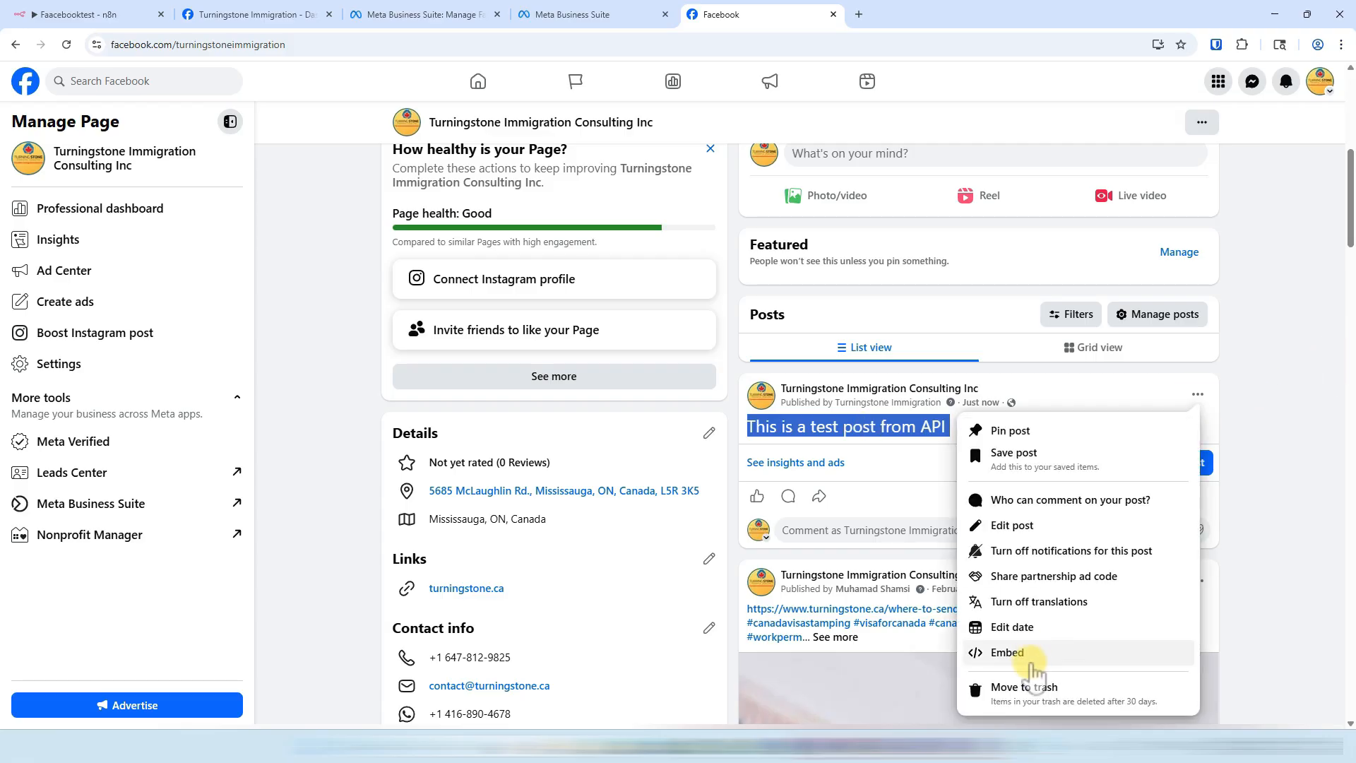
click(1028, 688)
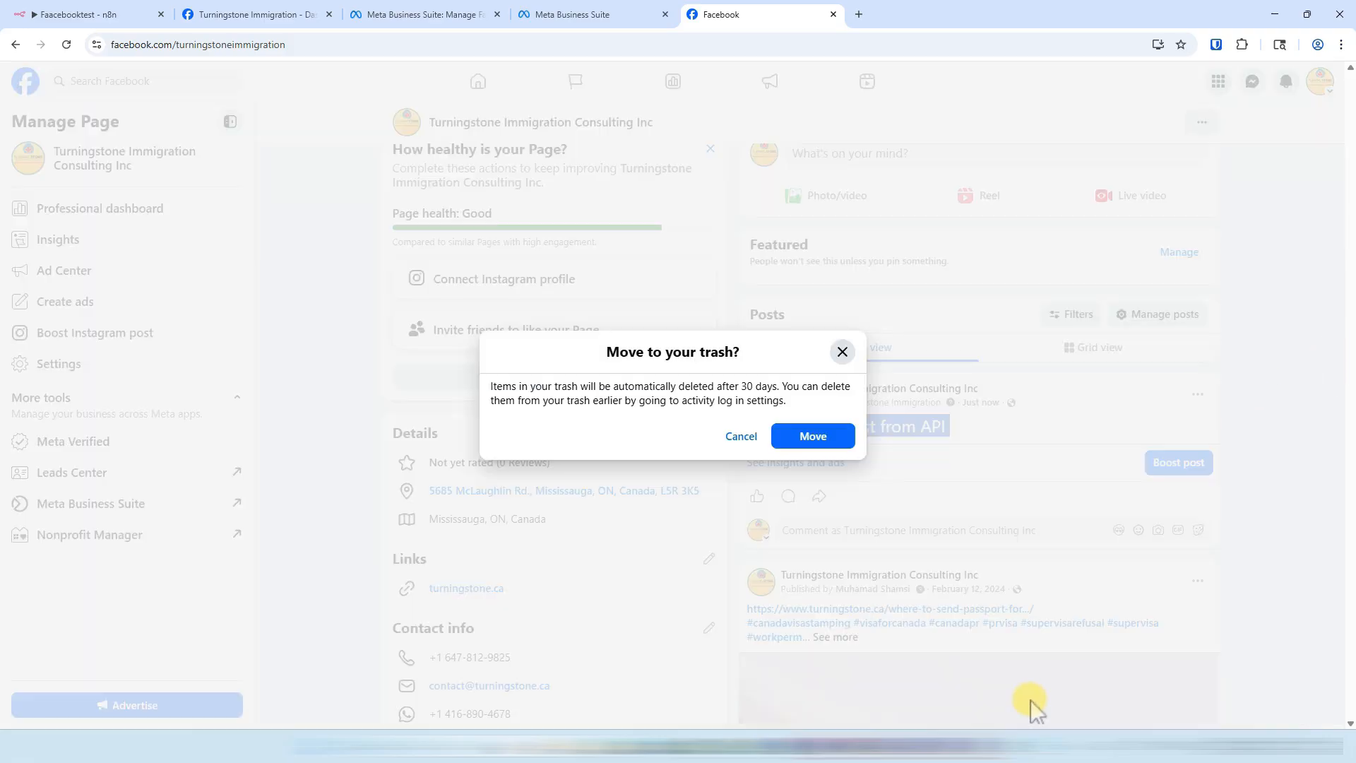
click(812, 436)
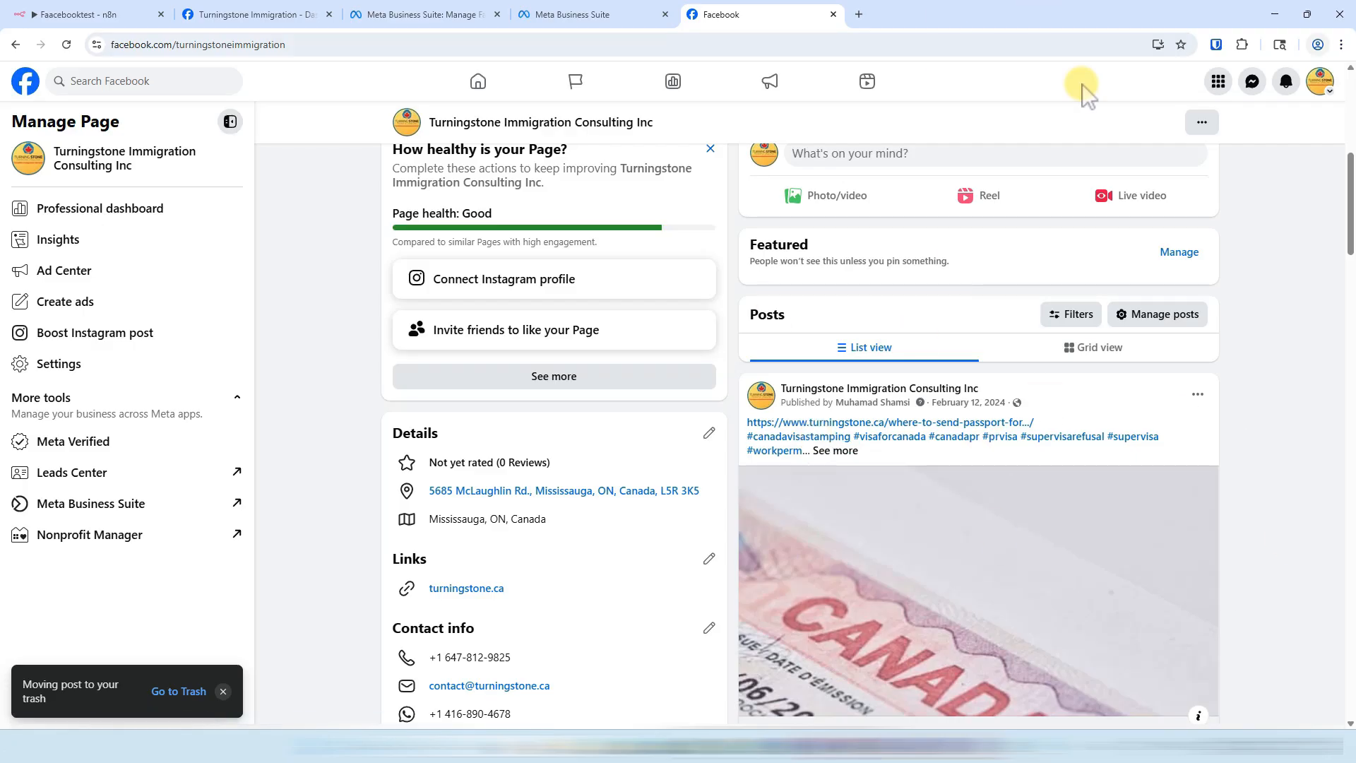